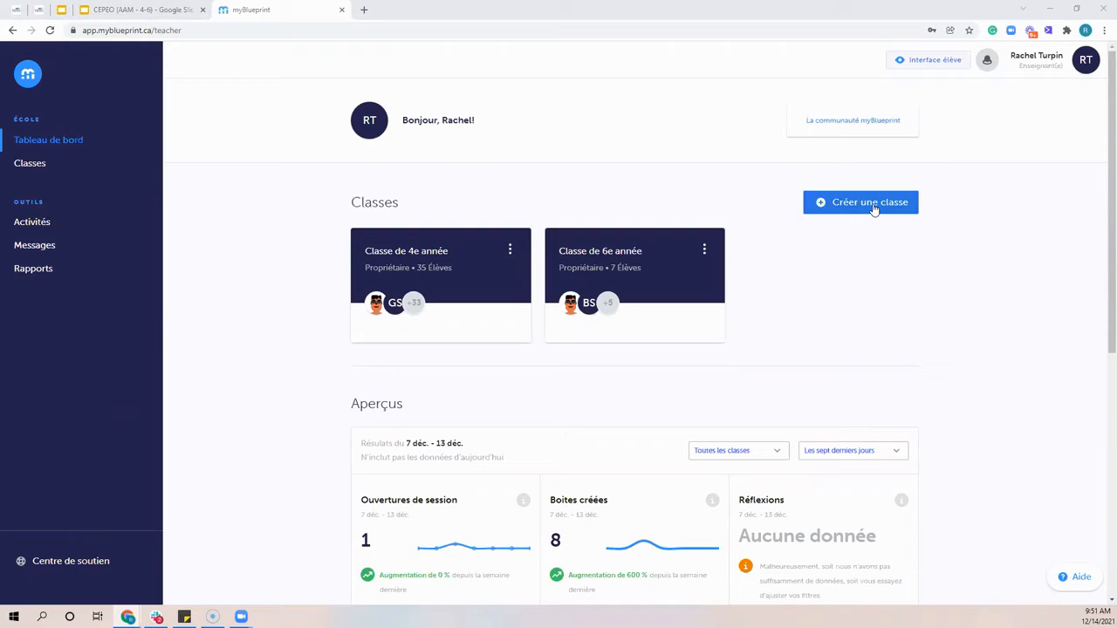
Create a new class named "Classe de 5e année"
left_click(873, 208)
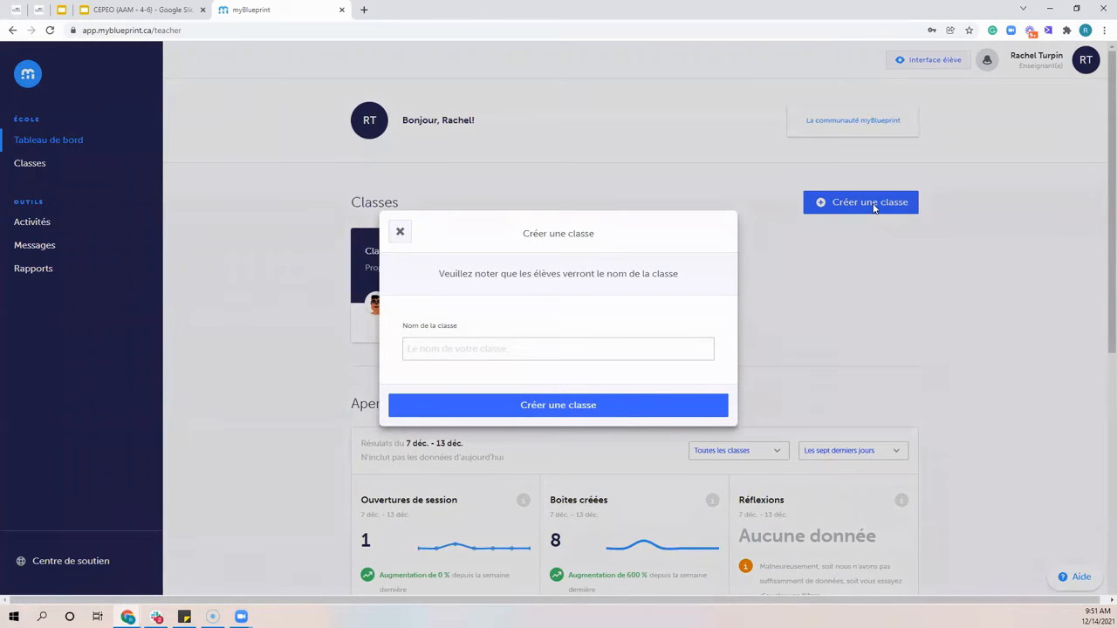
left_click(476, 347)
type("Class")
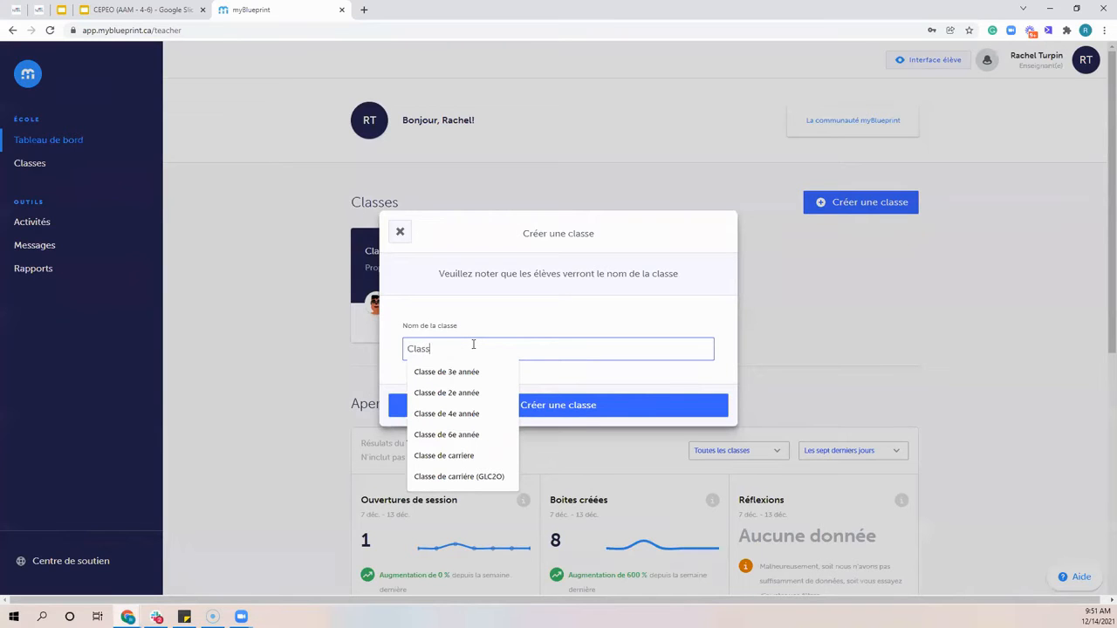
type("e de 5")
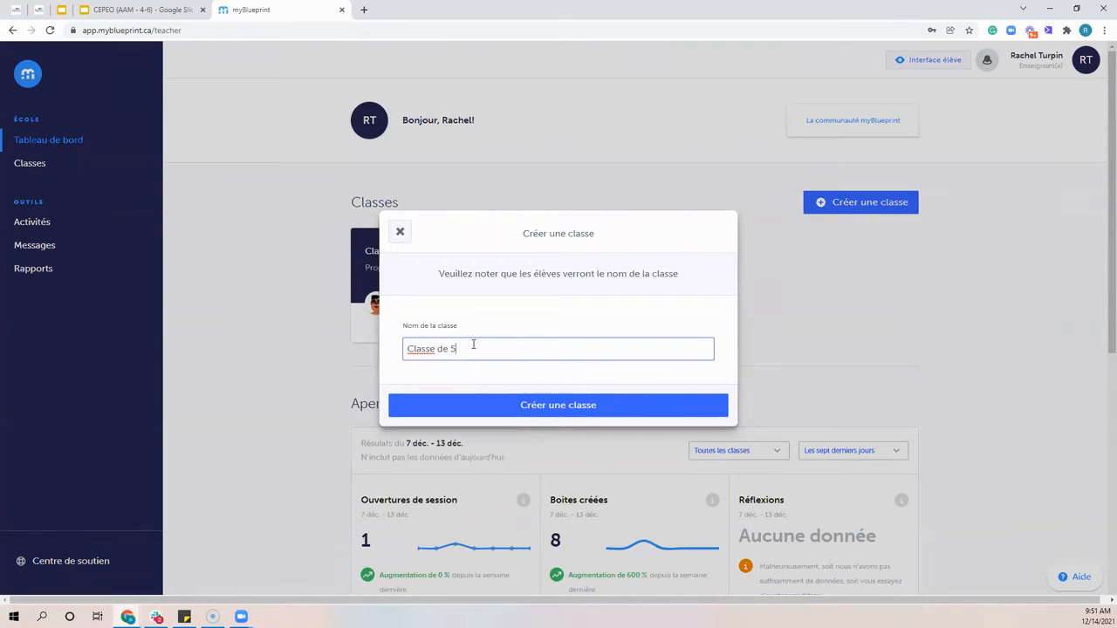
type("e année")
left_click(541, 406)
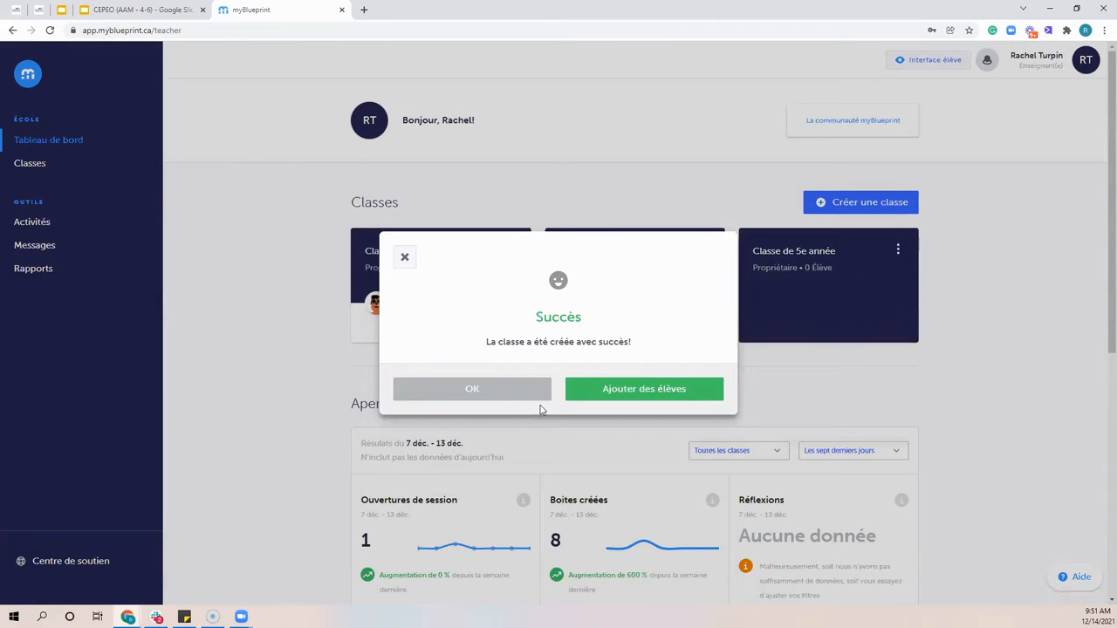
Start adding students to the new class and filter the student list to grade 5 (Année)
left_click(671, 397)
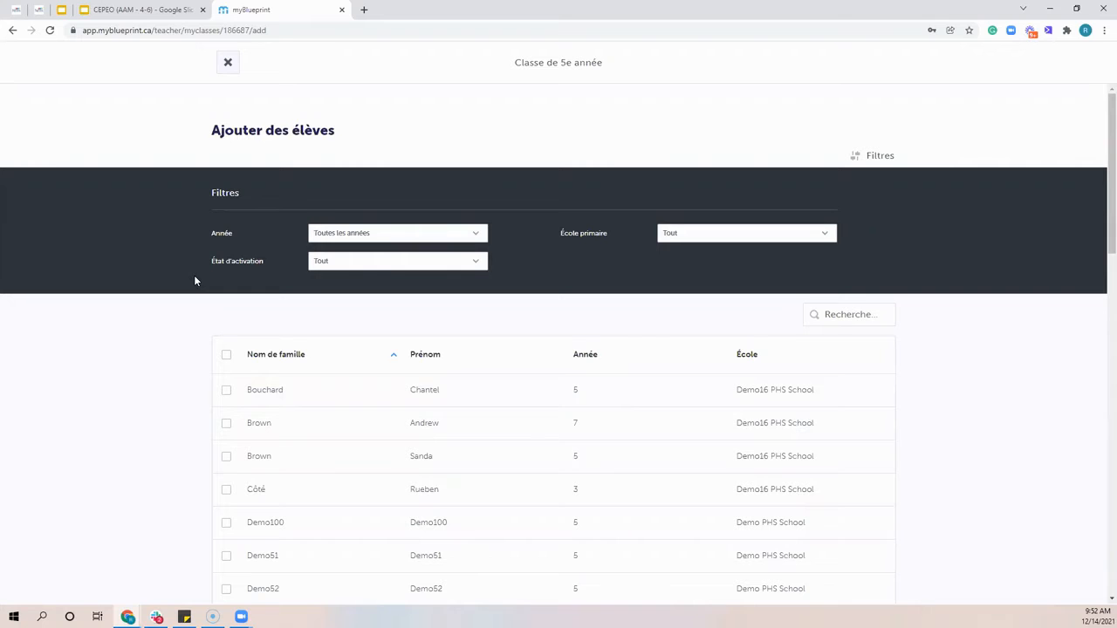
left_click(331, 238)
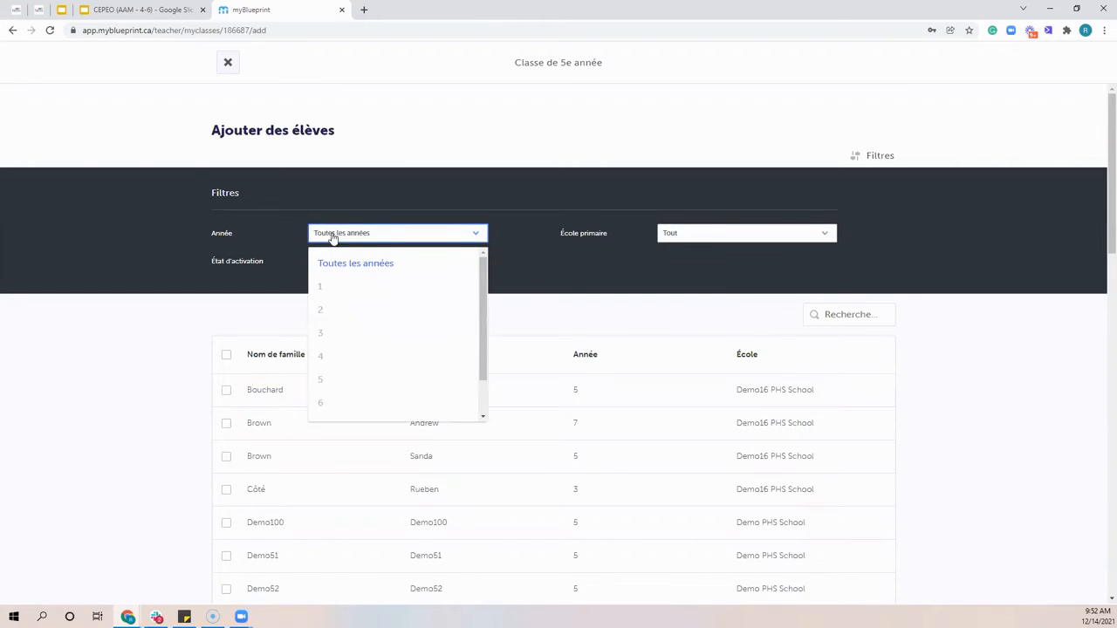
scroll(349, 314, "down", 2)
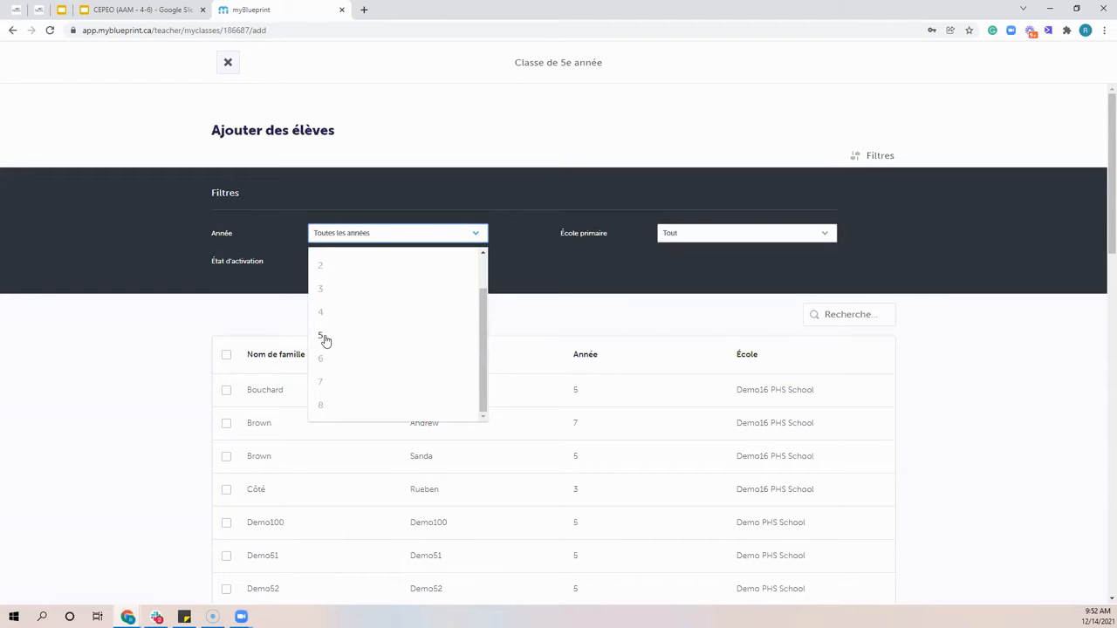
left_click(322, 337)
scroll(463, 401, "down", 3)
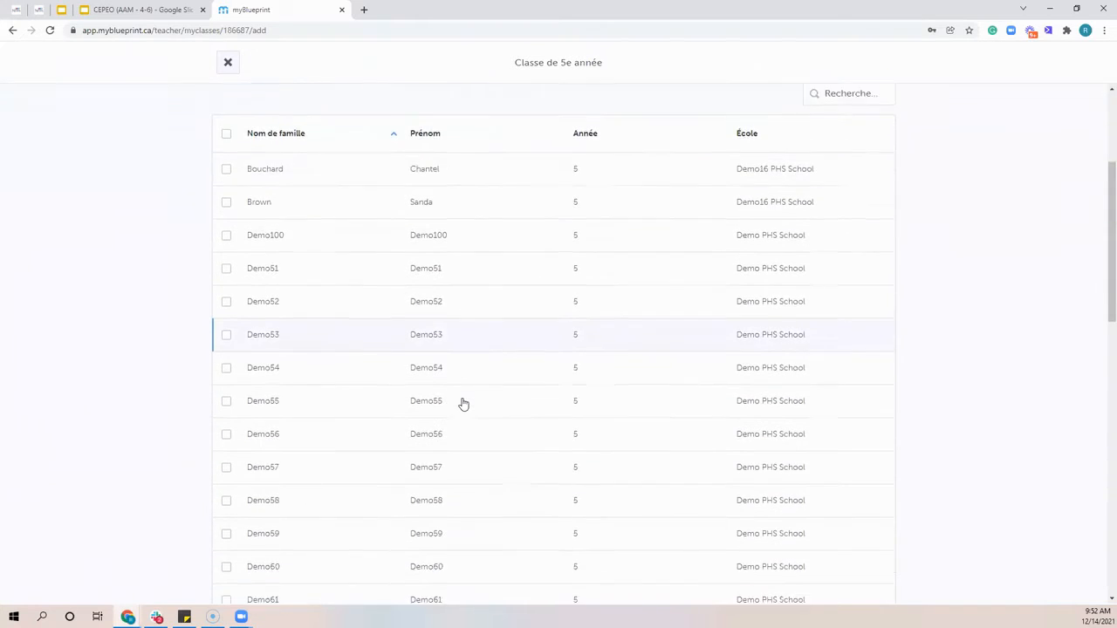
scroll(463, 403, "down", 3)
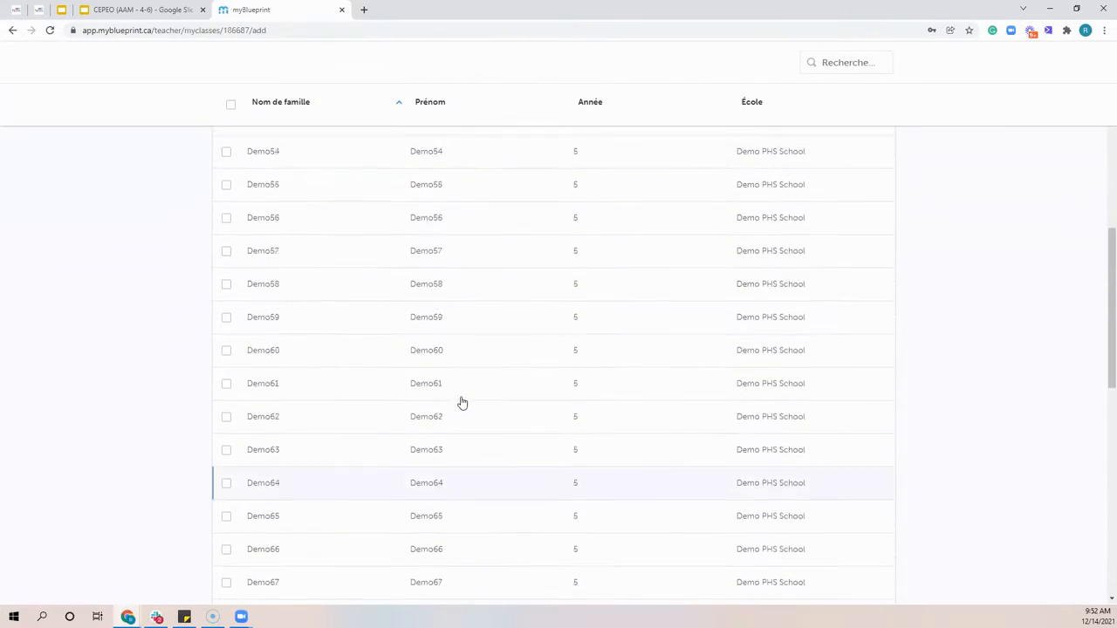
scroll(462, 402, "up", 5)
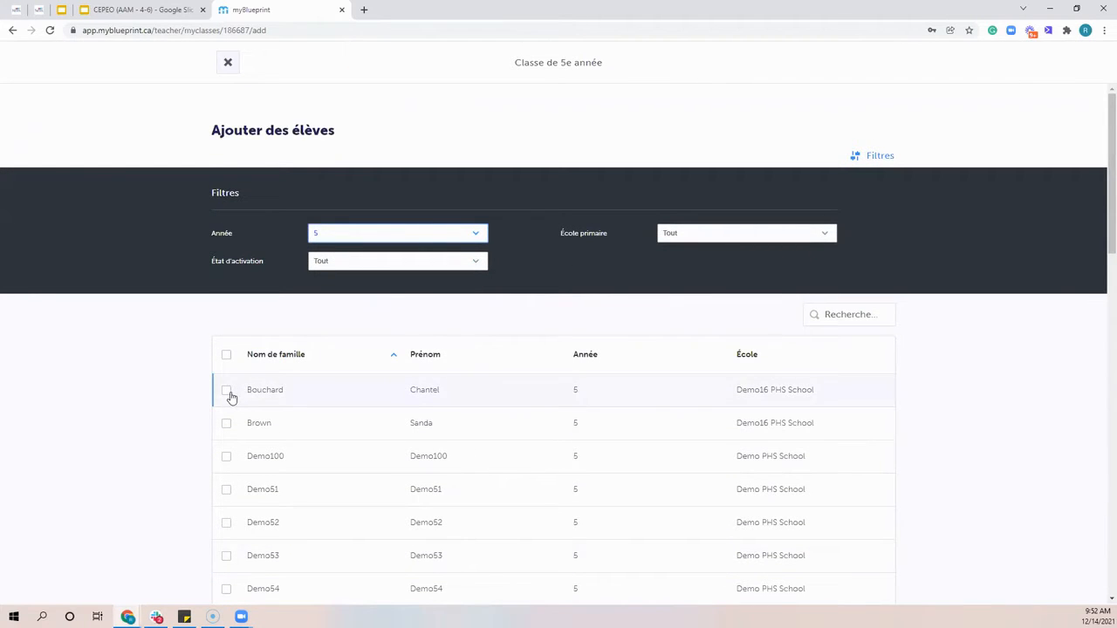
scroll(233, 397, "down", 1)
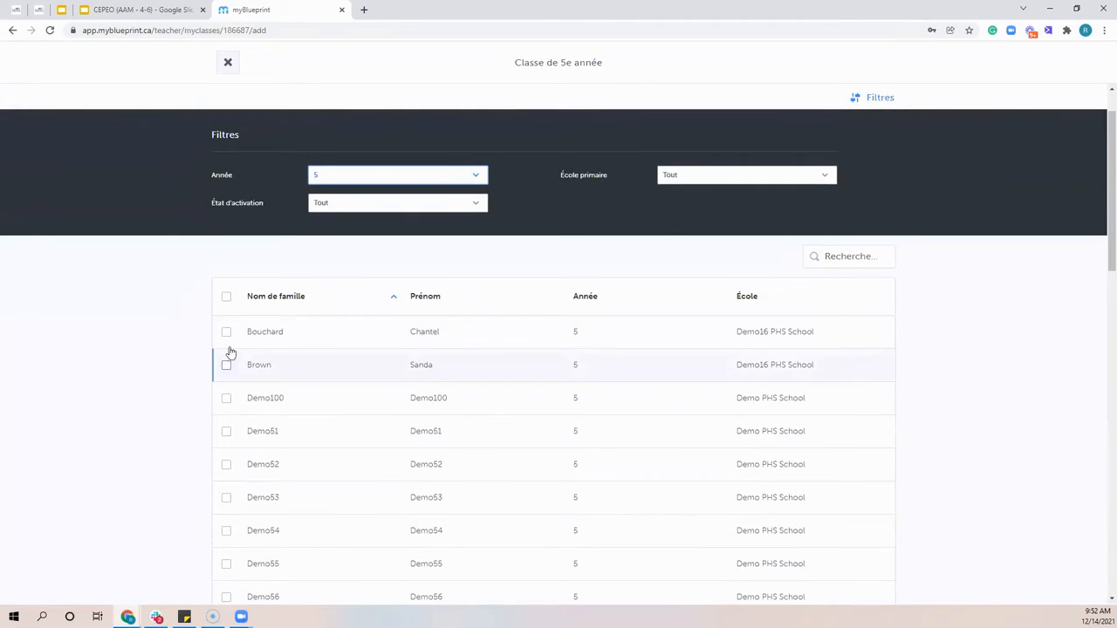
left_click(228, 332)
left_click(228, 367)
left_click(228, 397)
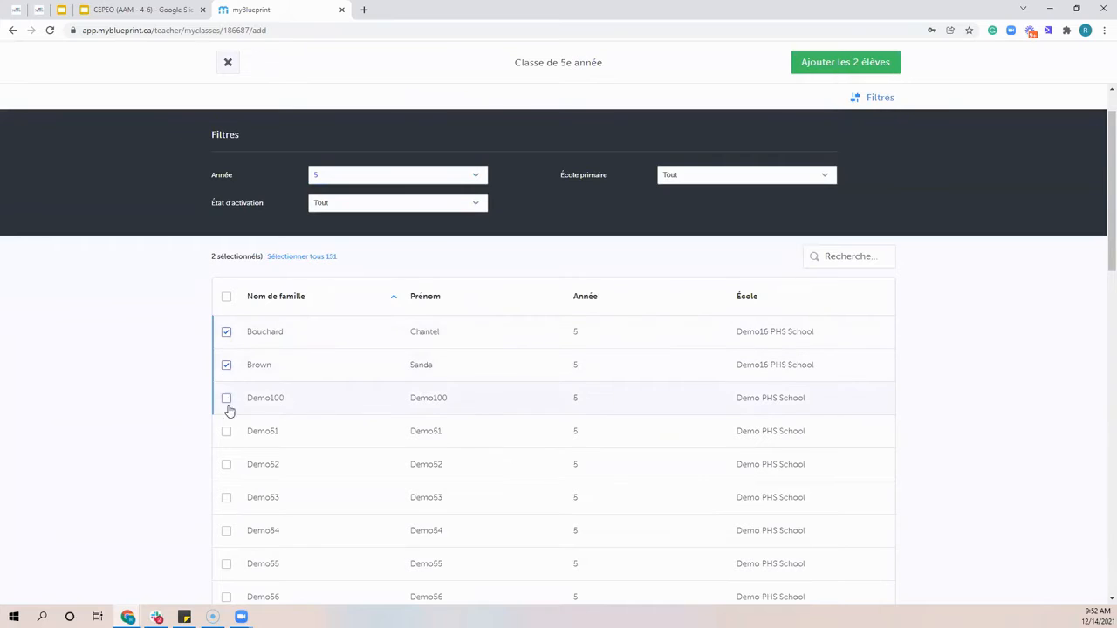
left_click(230, 433)
left_click(229, 463)
left_click(226, 498)
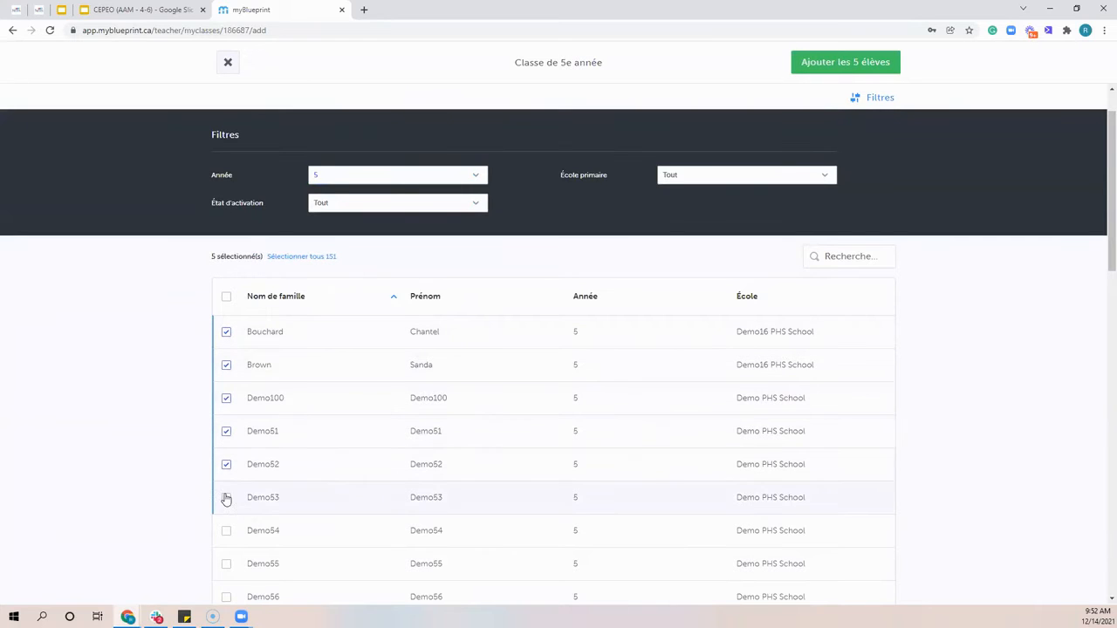
left_click(226, 529)
left_click(226, 332)
left_click(226, 365)
left_click(226, 398)
left_click(226, 431)
left_click(227, 464)
left_click(226, 497)
left_click(226, 531)
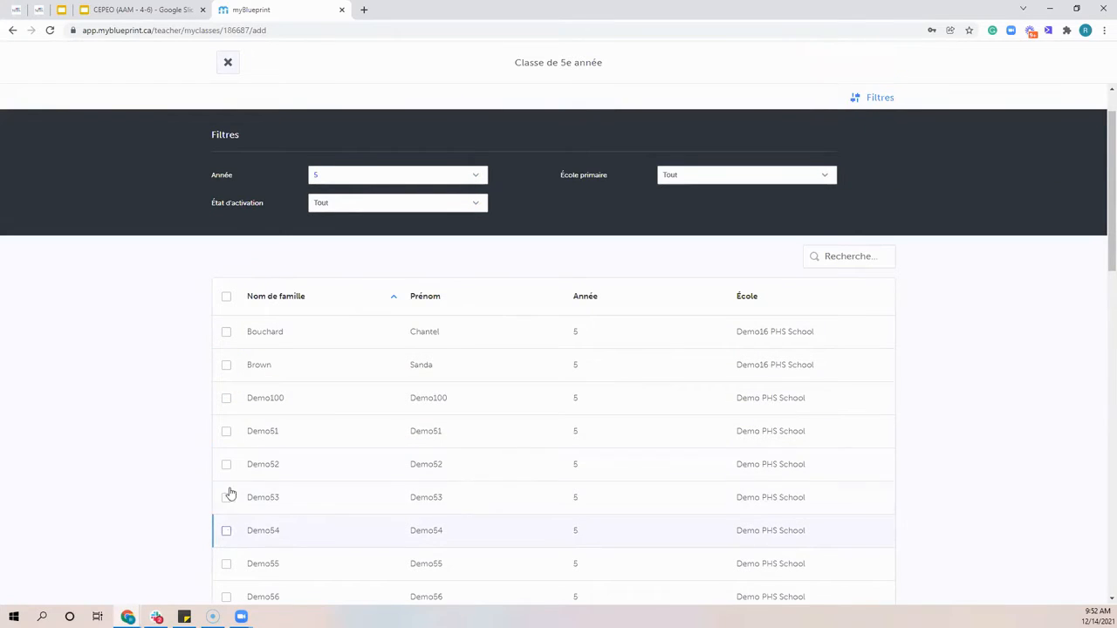
Select all 35 listed grade 5 students, add them to the class, and view the class before returning to the class list
left_click(226, 298)
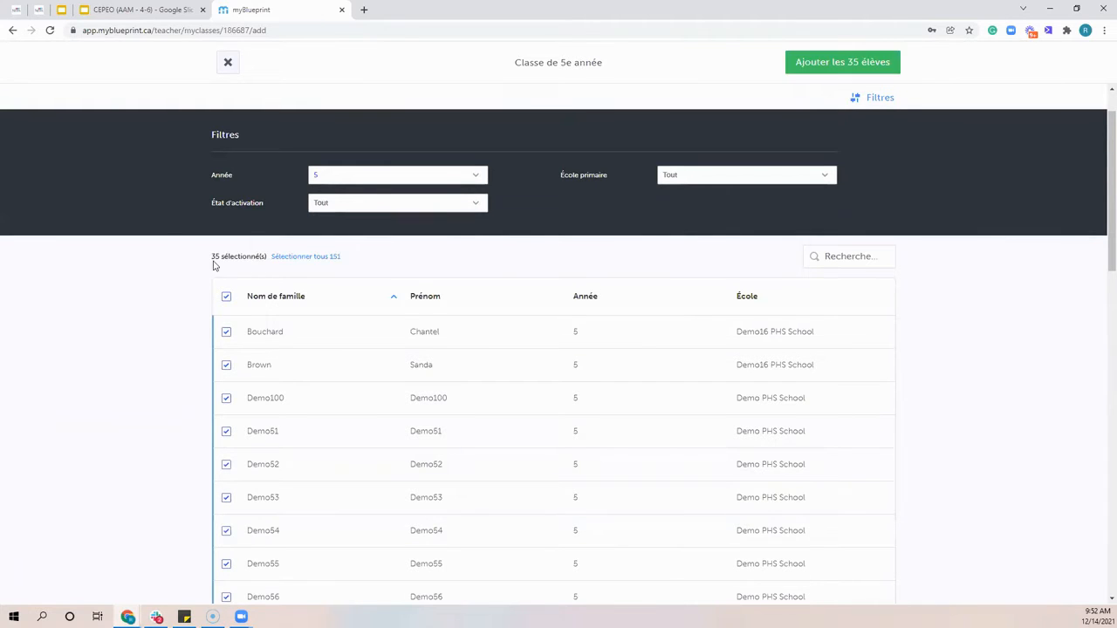
left_click_drag(208, 259, 262, 262)
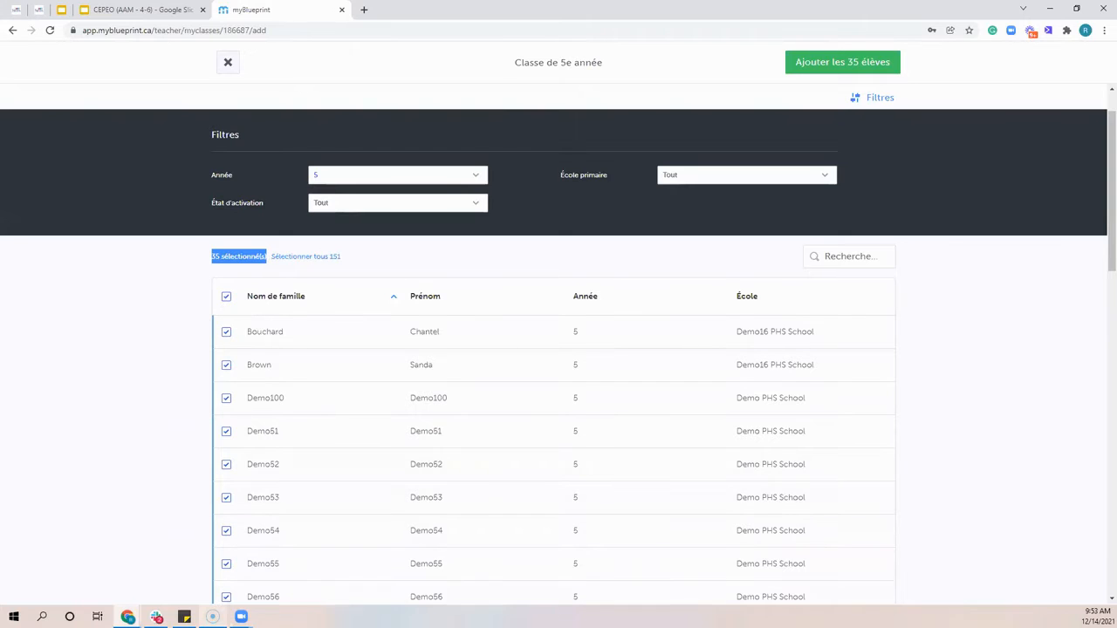
left_click(827, 65)
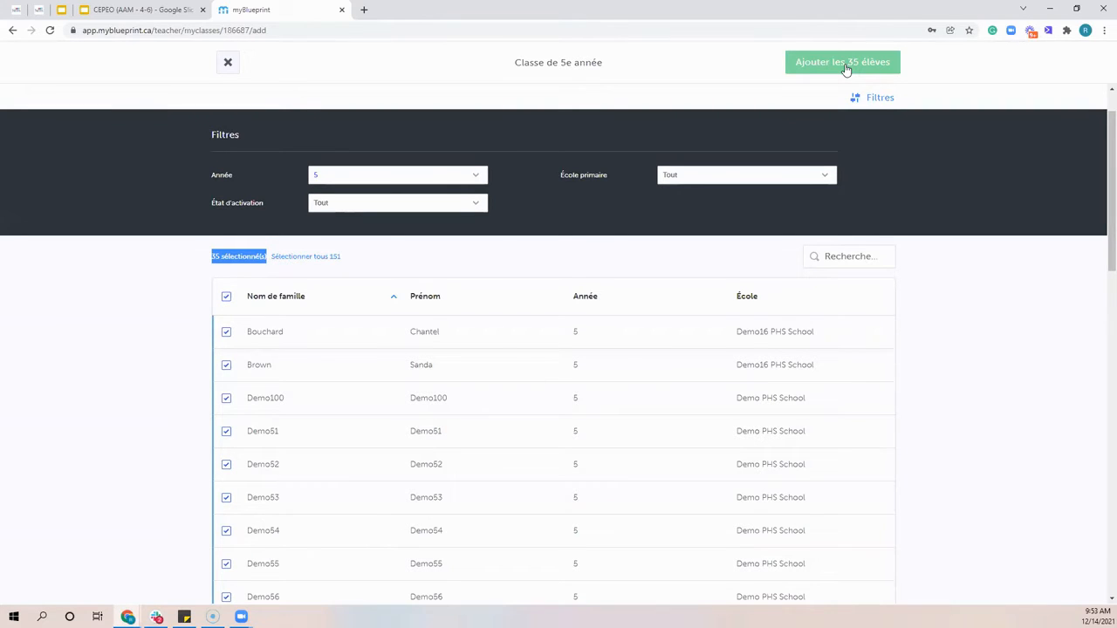
left_click(844, 67)
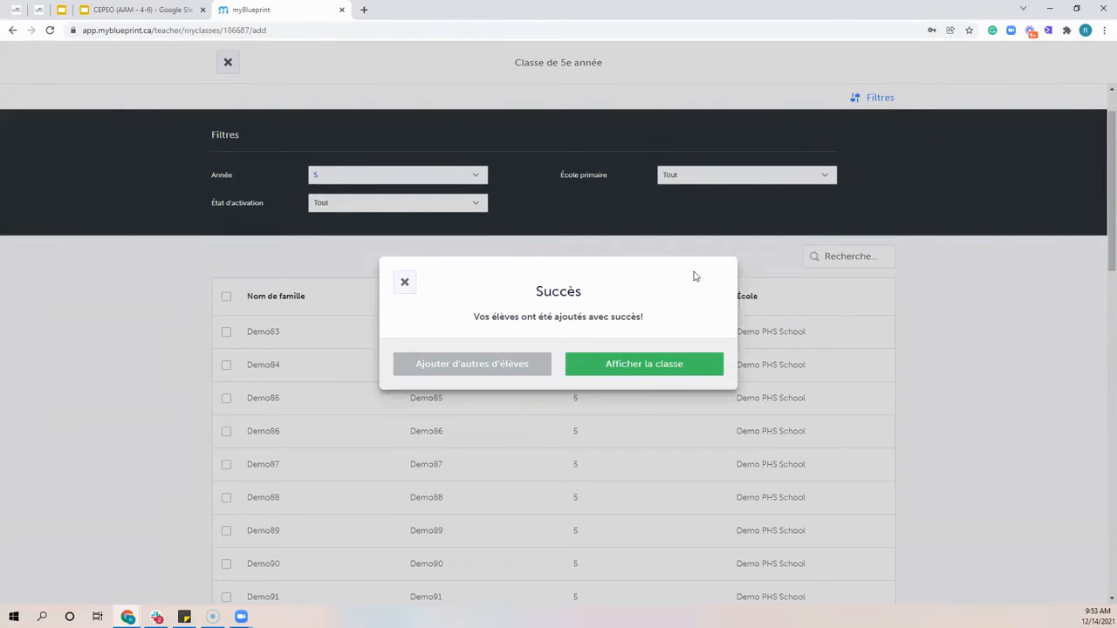
left_click(634, 366)
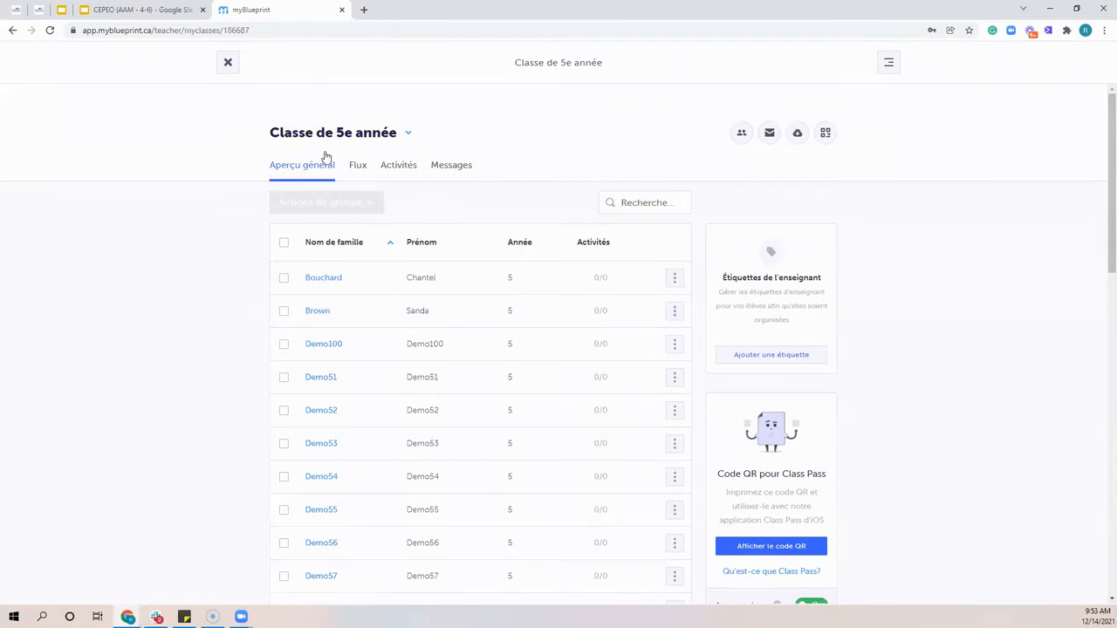
left_click(228, 64)
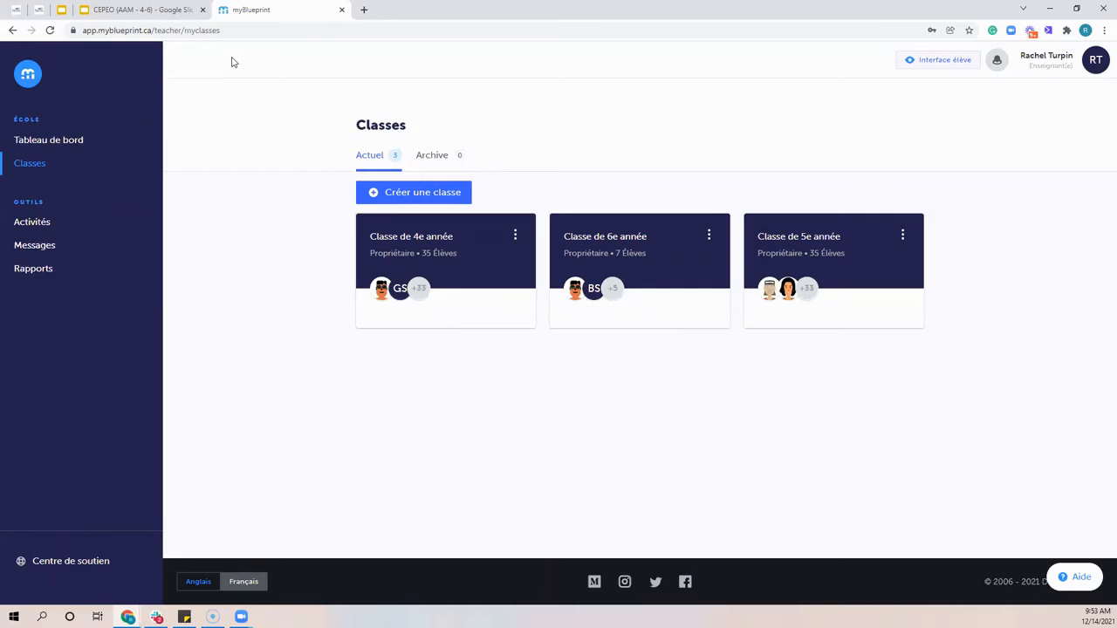
left_click(392, 191)
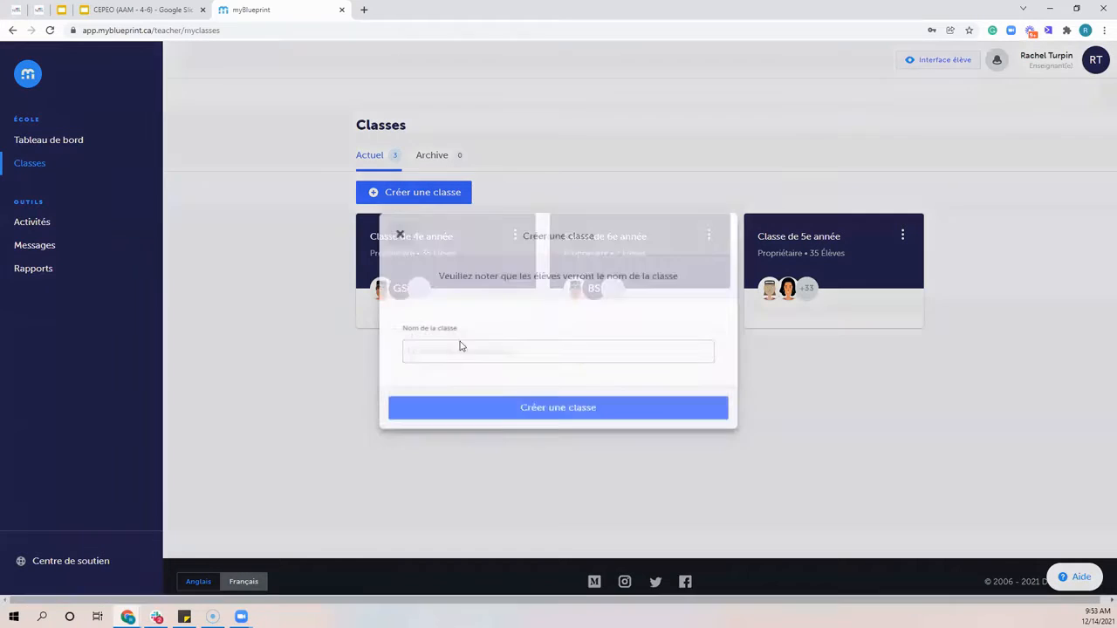
left_click(453, 355)
left_click(400, 231)
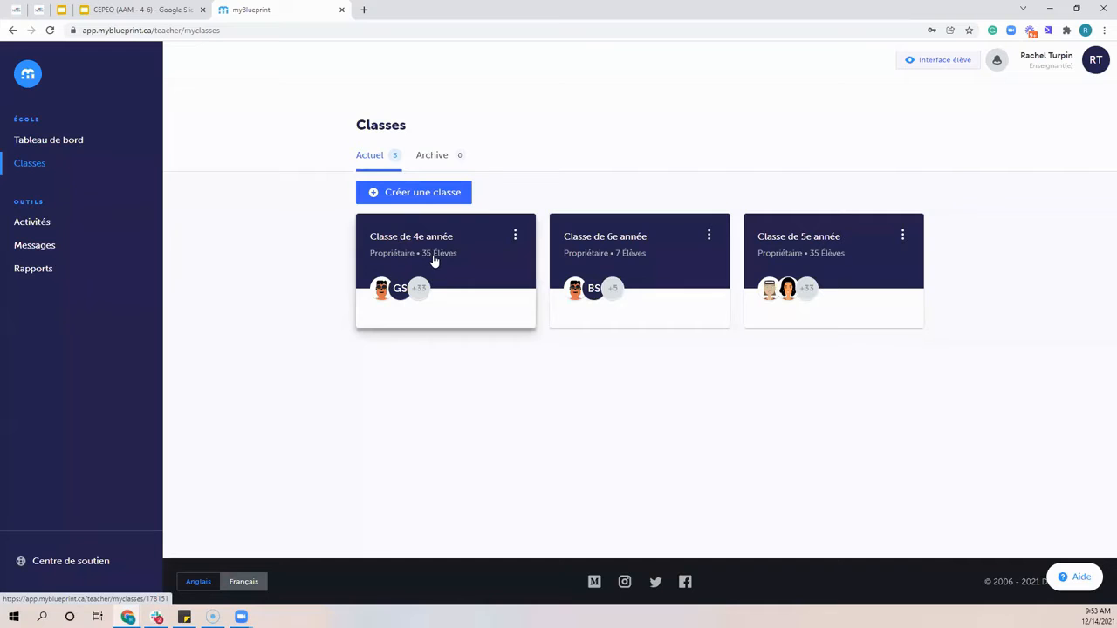
View the page for adding students to the existing Classe de 4e année, and return to the class list
left_click(443, 260)
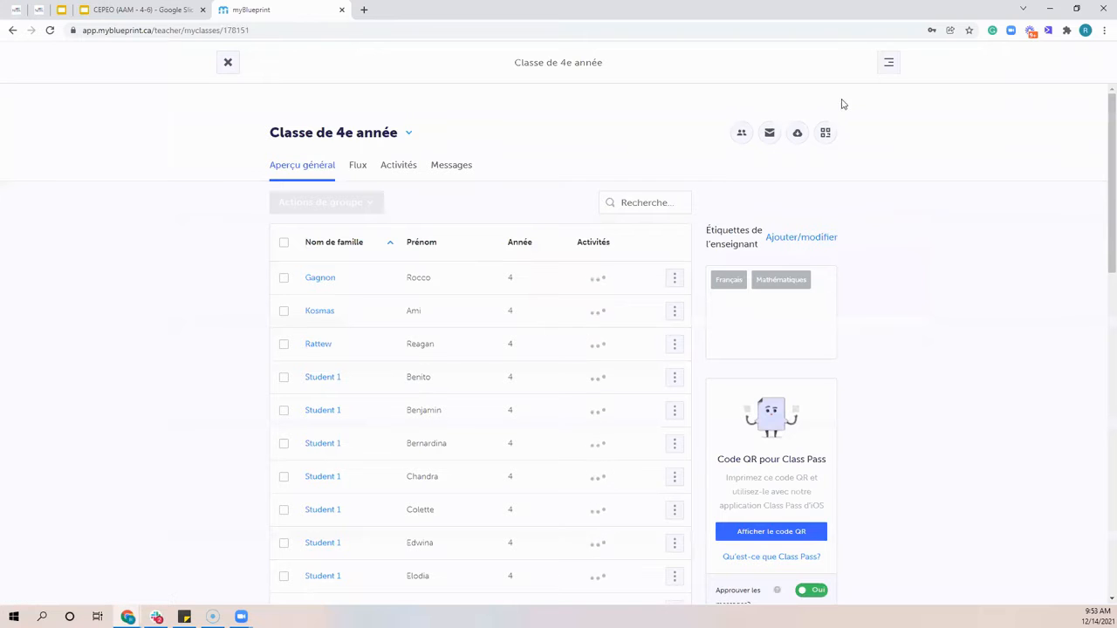
left_click(885, 64)
left_click(874, 100)
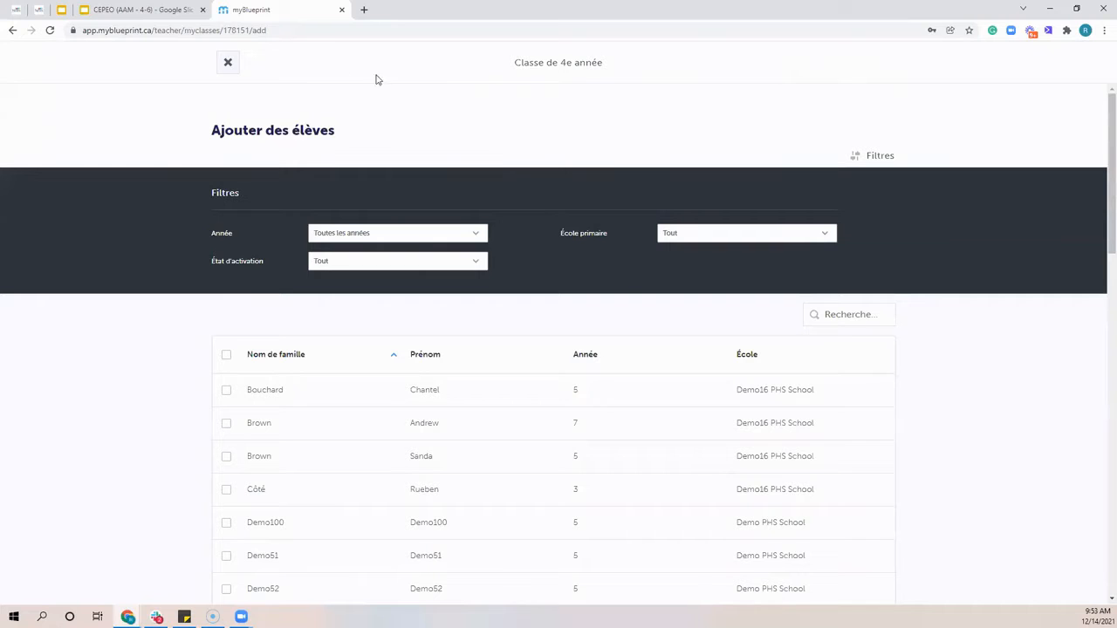
left_click(227, 64)
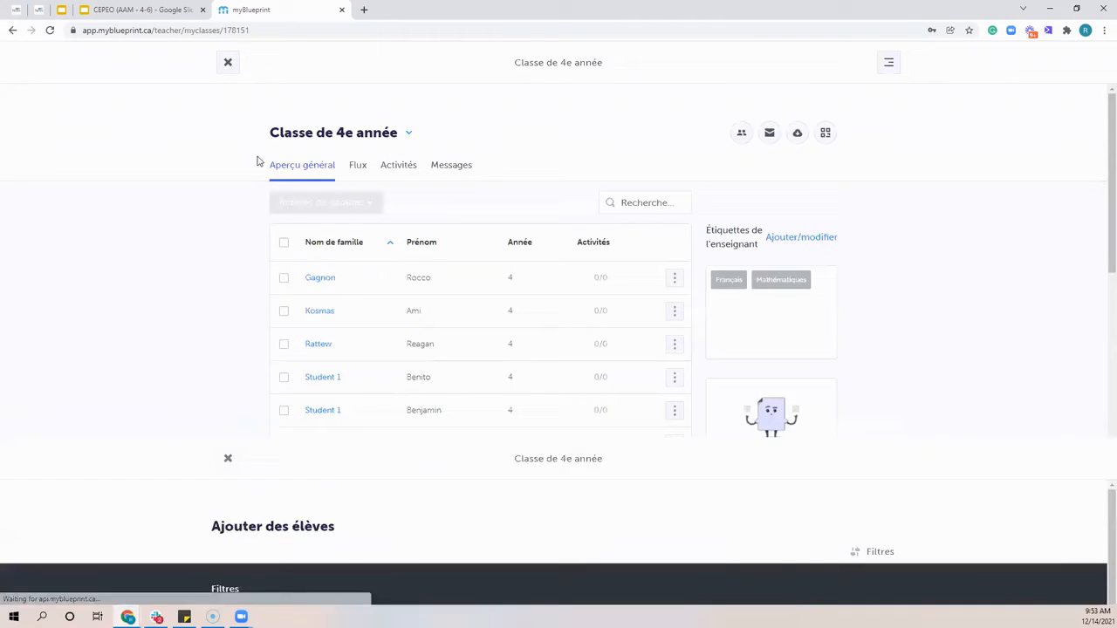
left_click(227, 65)
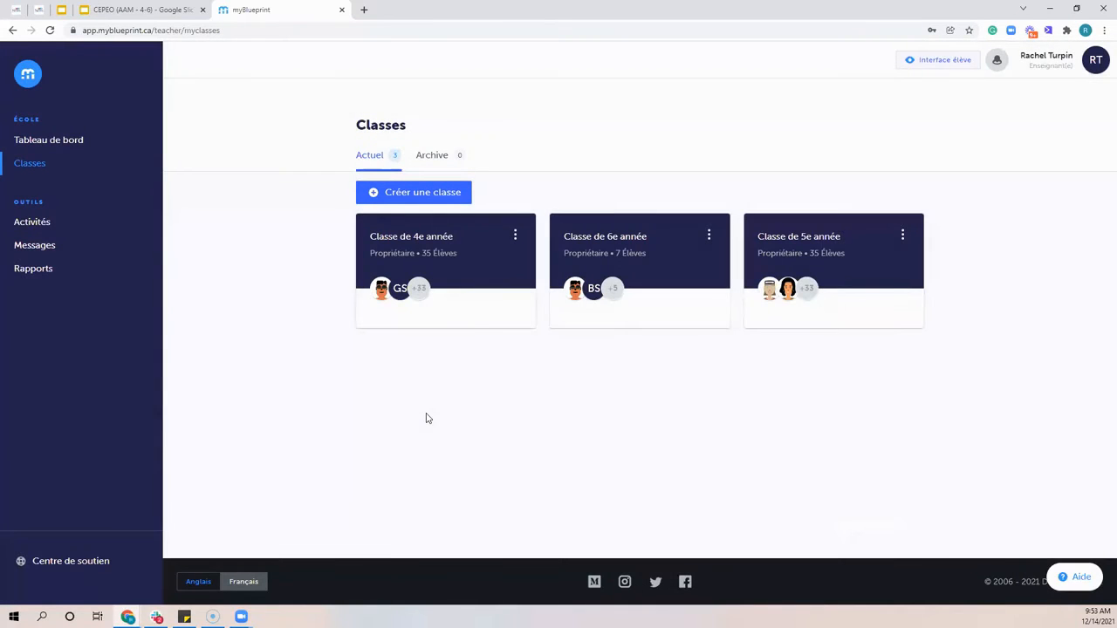
left_click(454, 194)
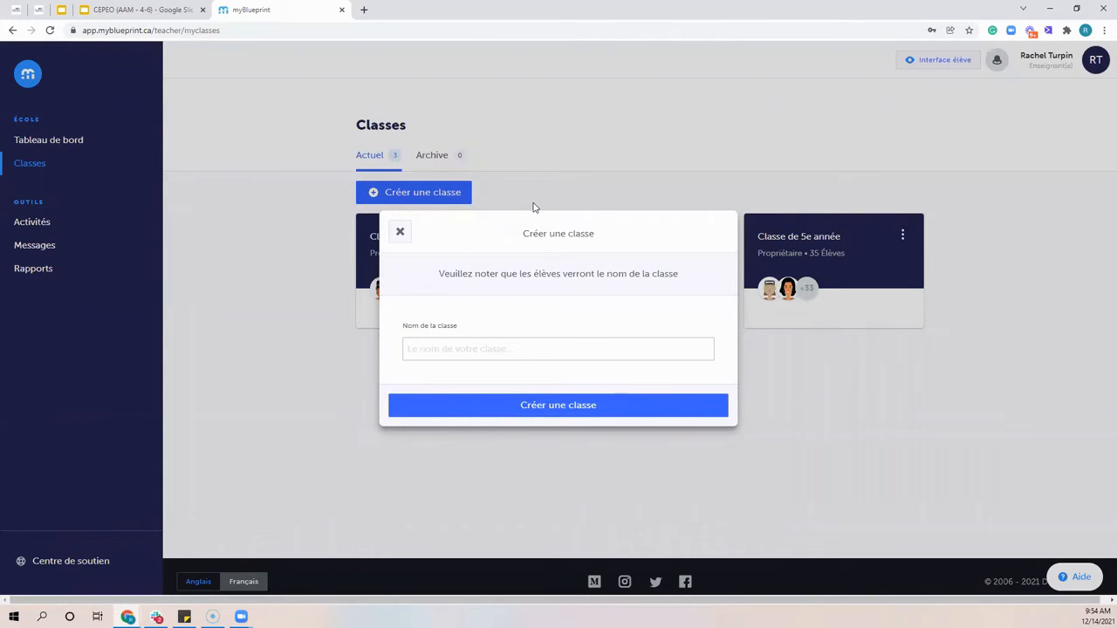
left_click(400, 236)
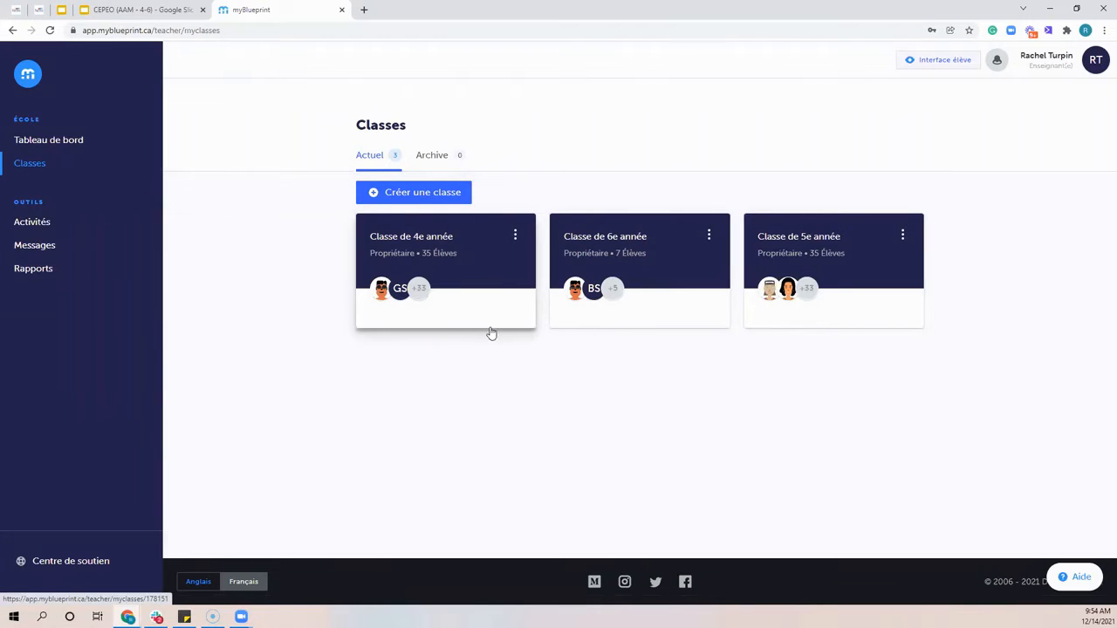
Open the overview of Classe de 4e année and look through its student list
left_click(477, 260)
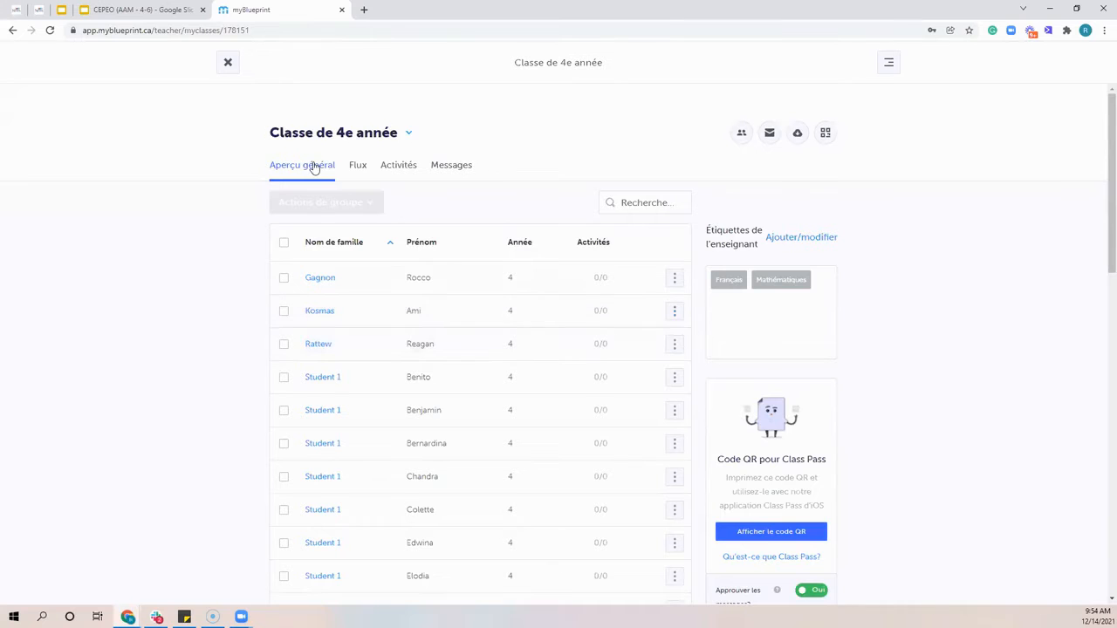
scroll(307, 169, "down", 1)
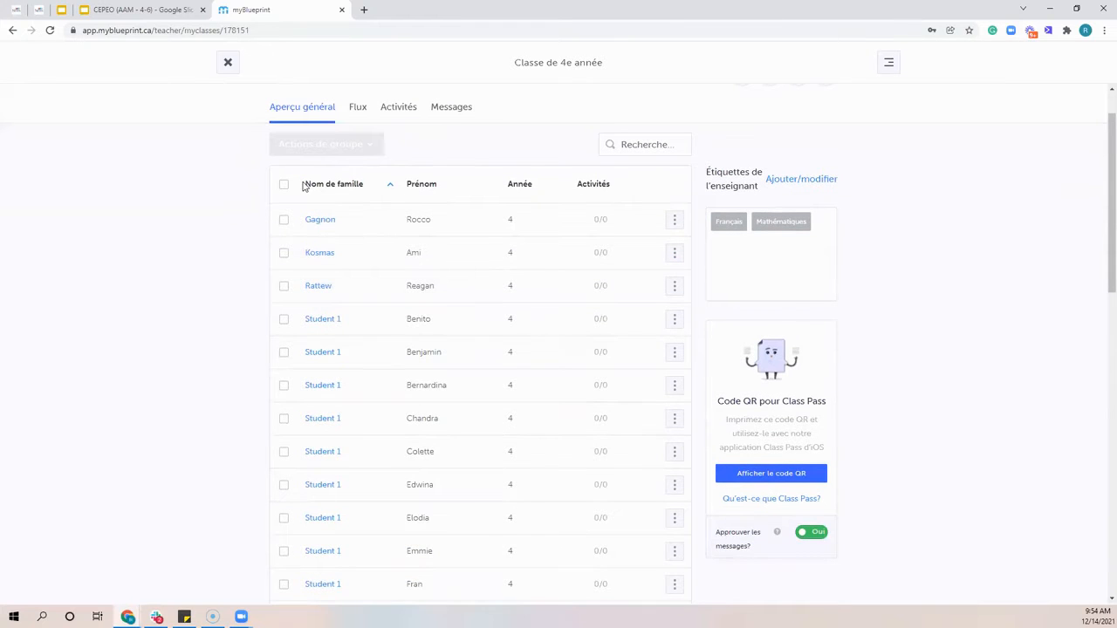
scroll(266, 220, "up", 1)
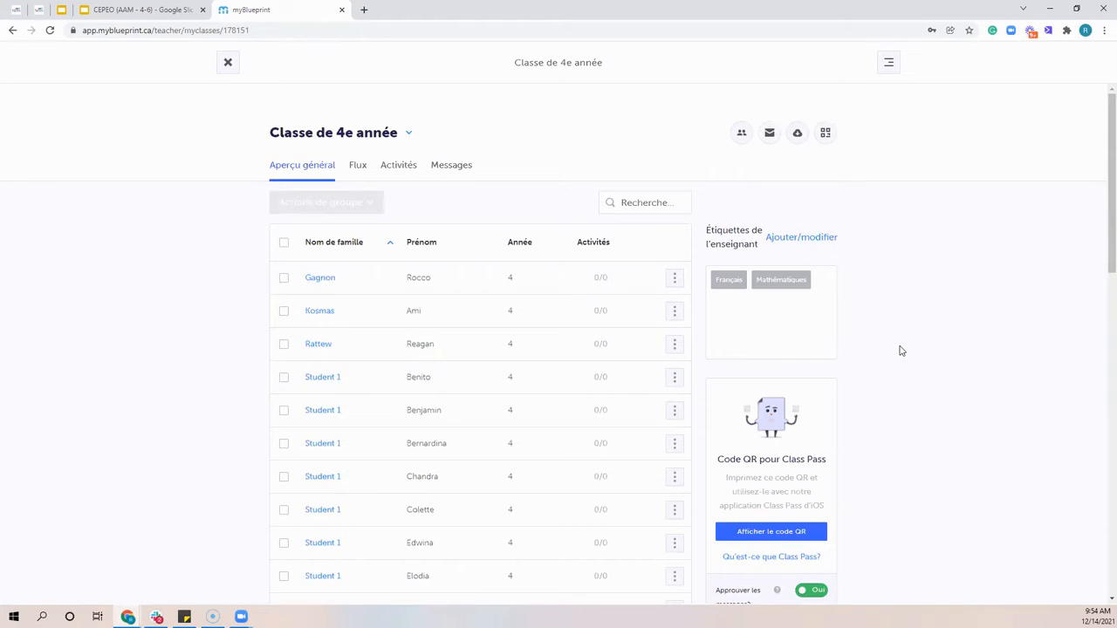
Create the tag "Résolution de problème" for Classe de 4e année and save it alongside the existing class tags
left_click(822, 240)
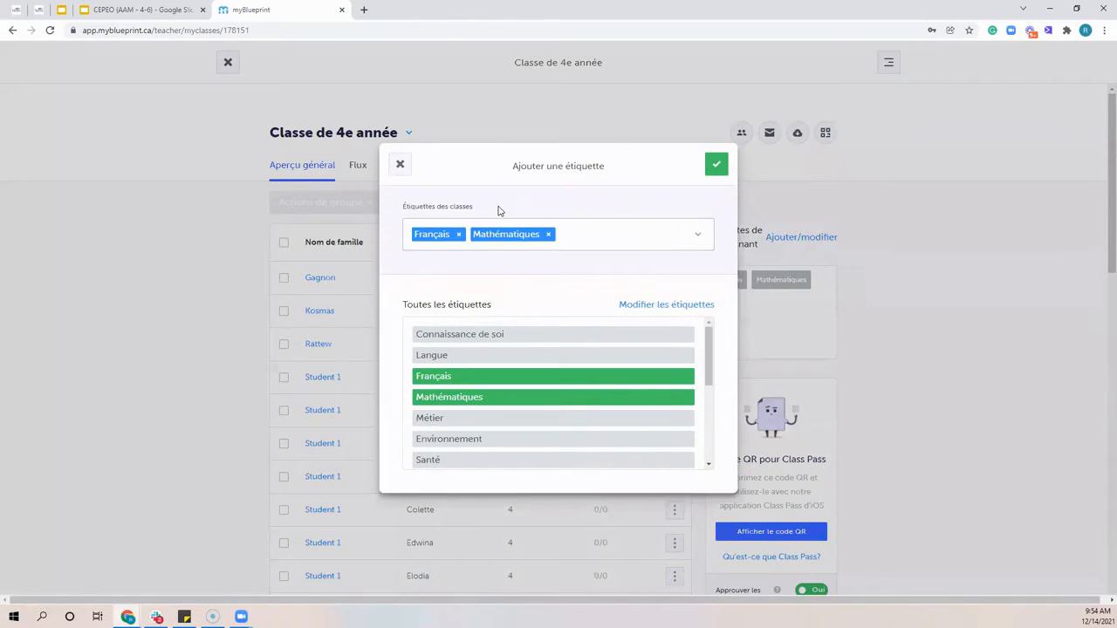
left_click(597, 243)
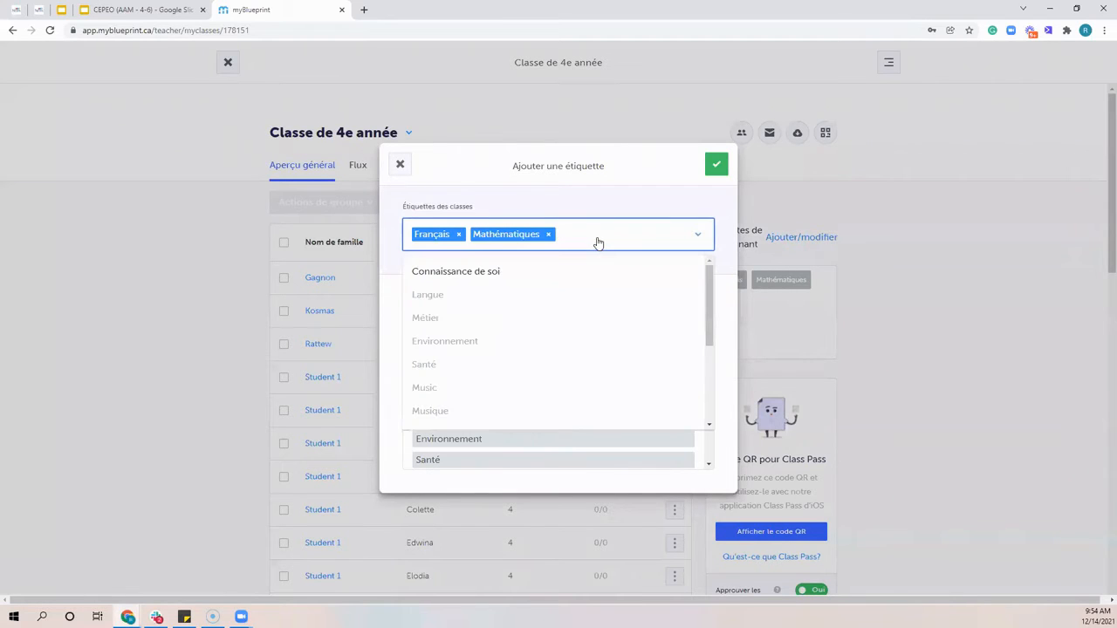
type("Rés")
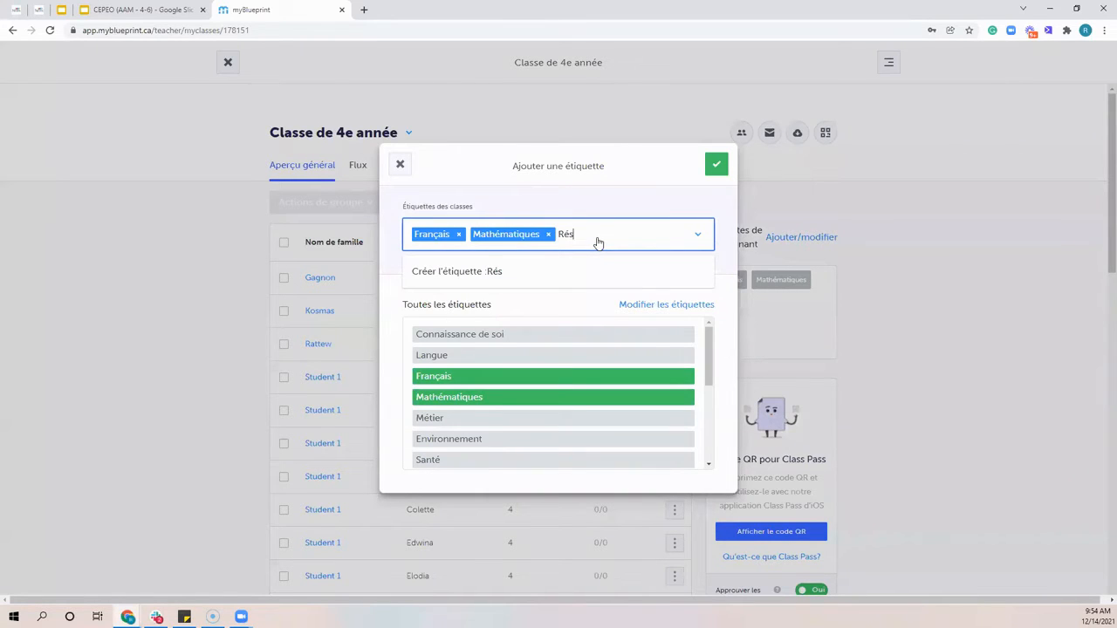
type("olution de problème")
left_click(521, 274)
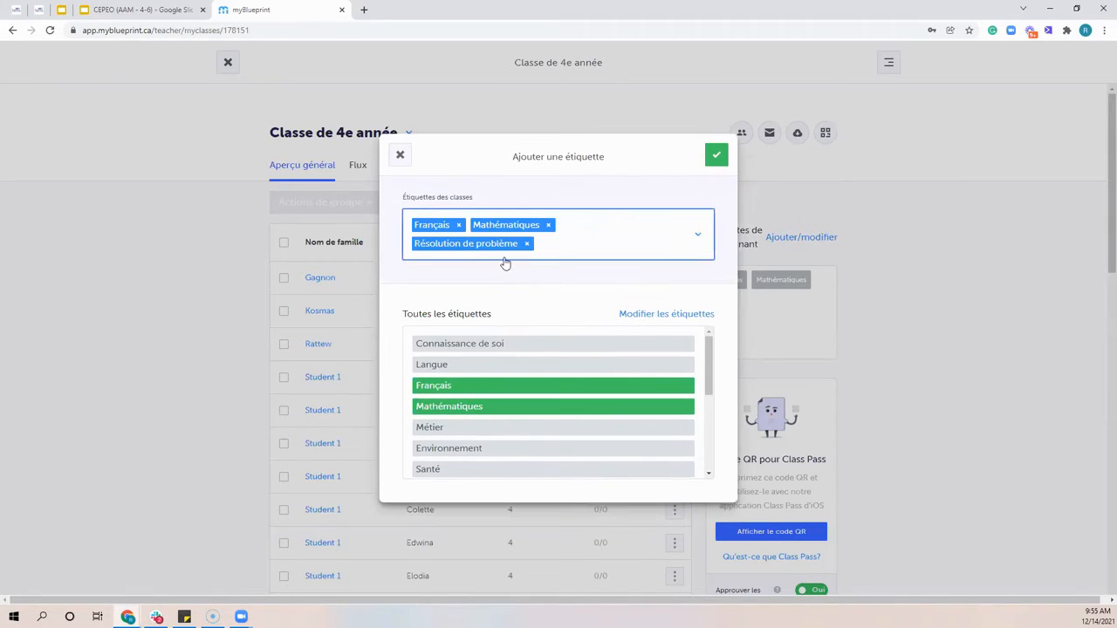
left_click(716, 158)
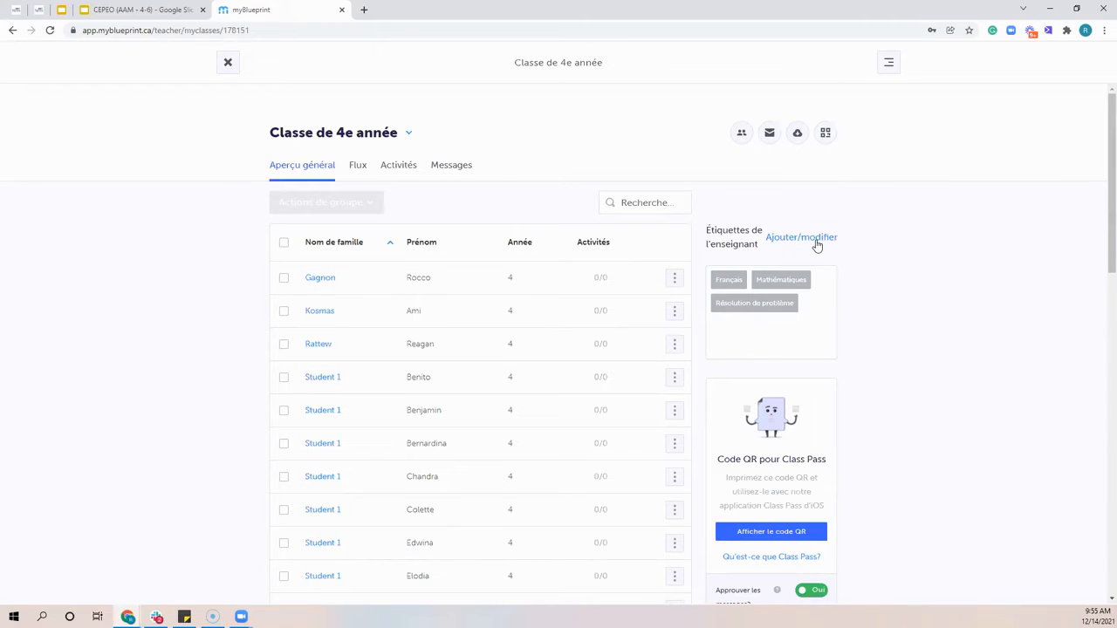
View the class's QR code for Class Pass, and close it again
scroll(750, 249, "down", 1)
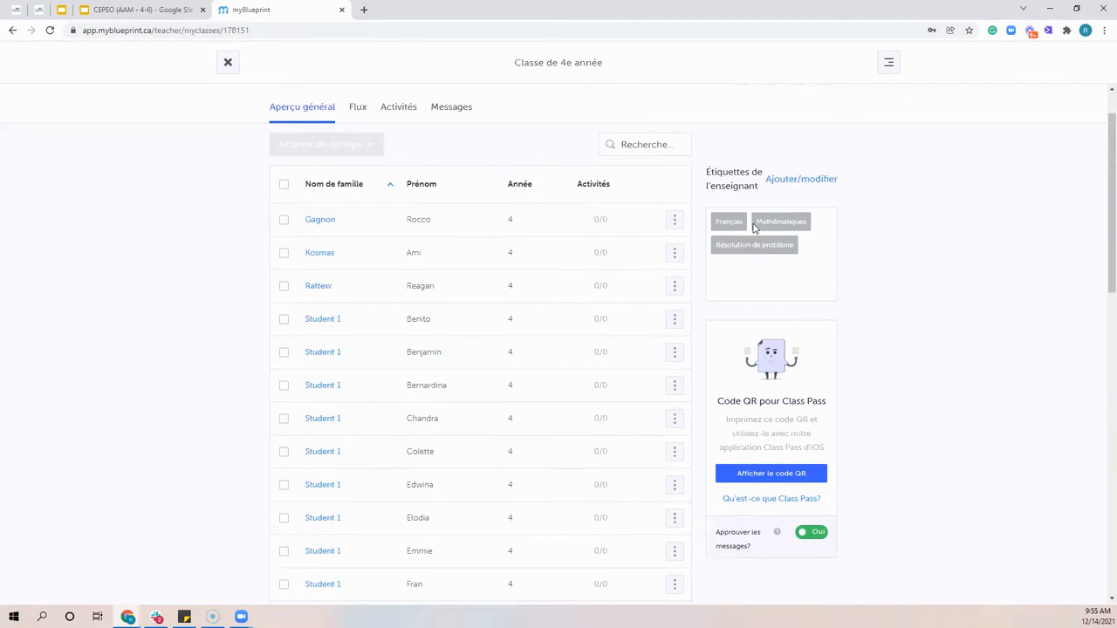
scroll(754, 230, "down", 1)
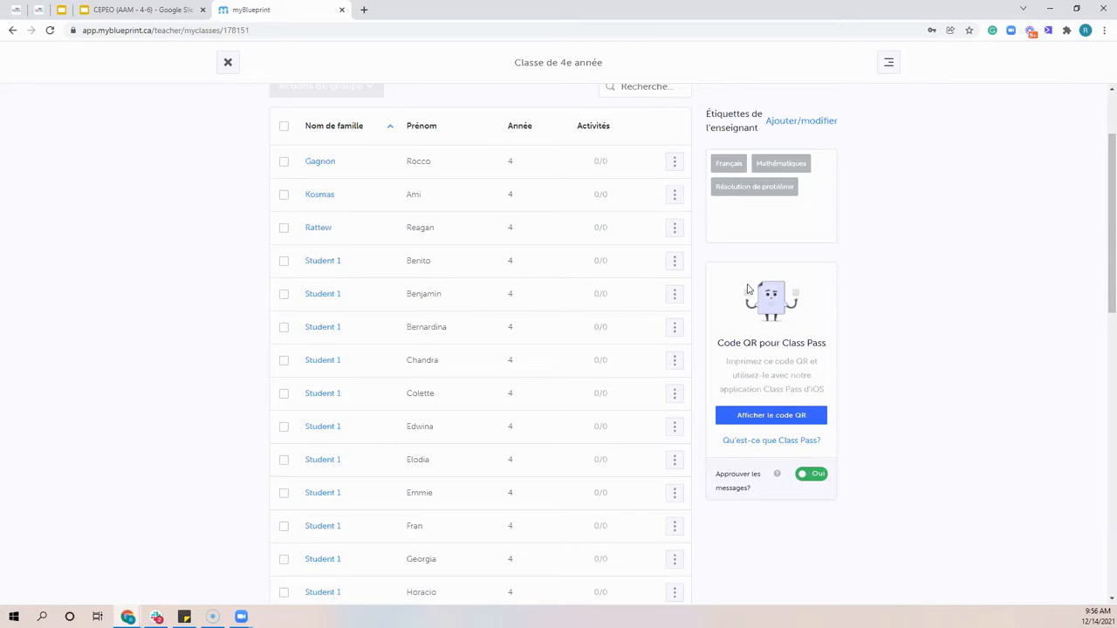
left_click(800, 423)
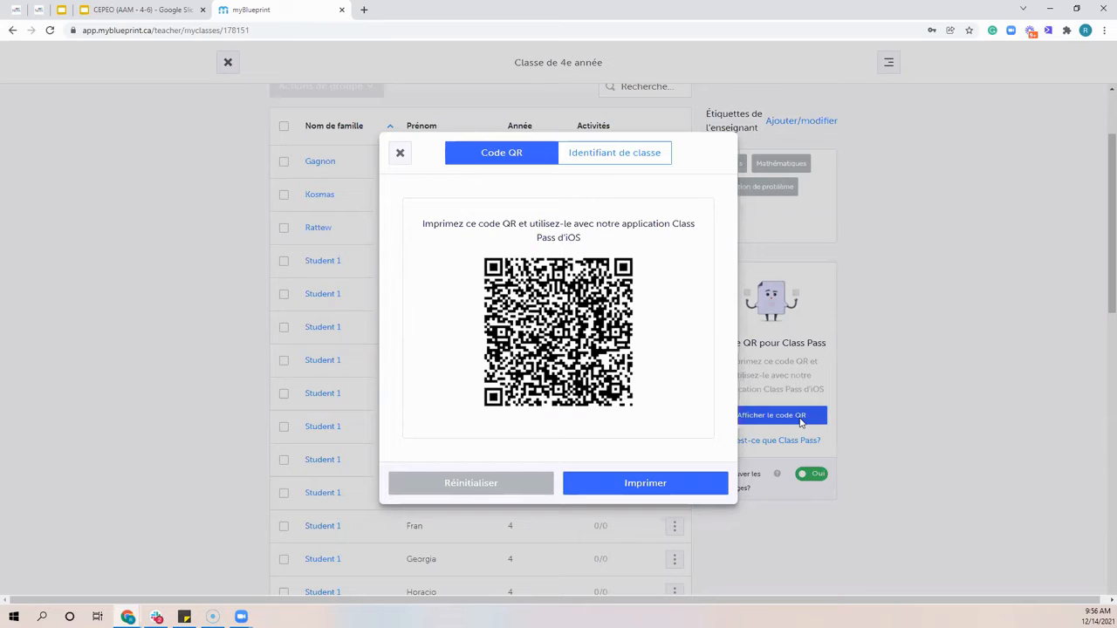
left_click(401, 154)
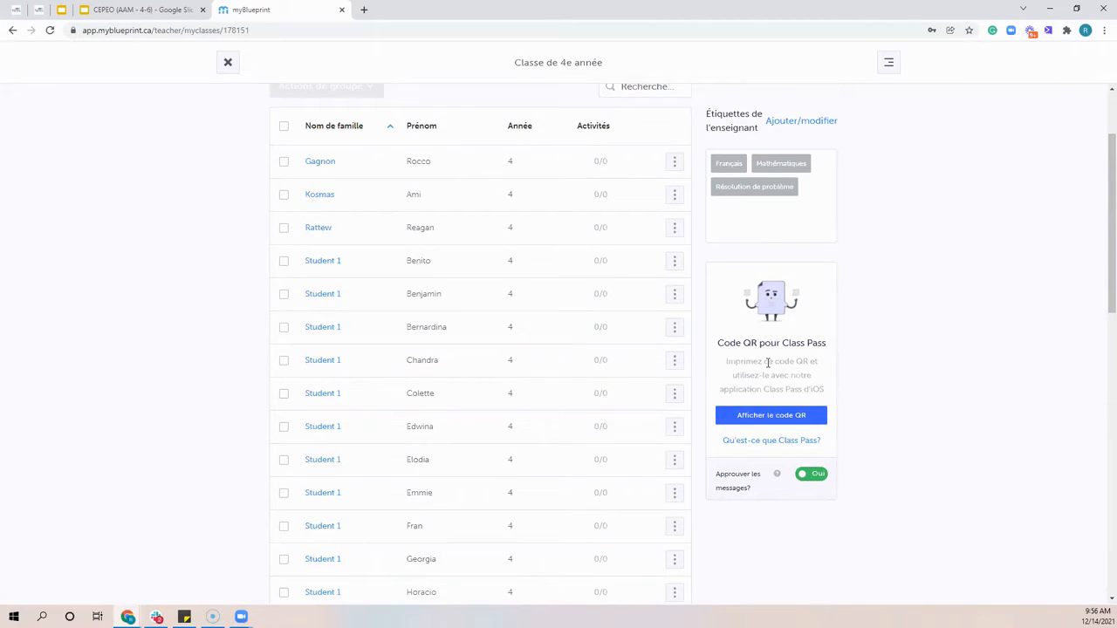
left_click(788, 418)
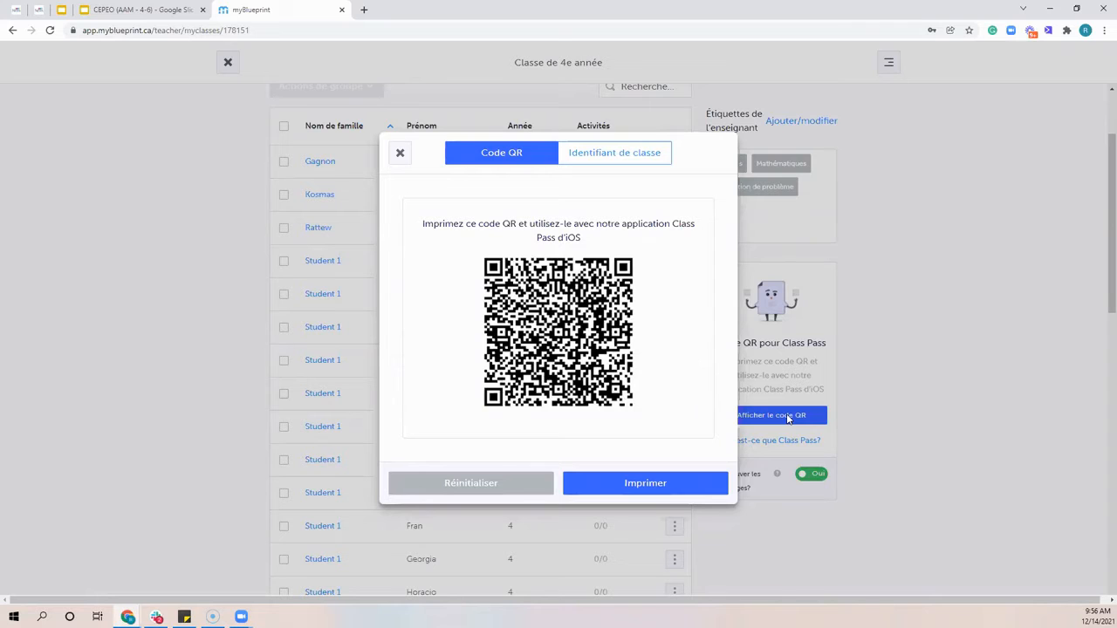
left_click(399, 154)
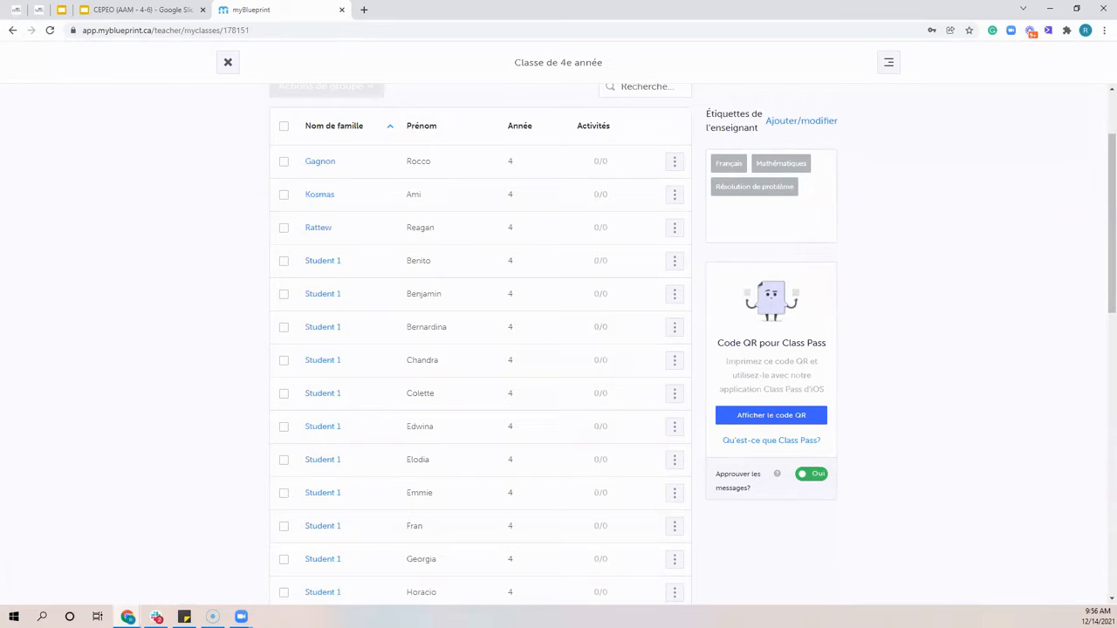
Look at the actions available for the first listed student, and open the second listed student's account
scroll(567, 343, "up", 1)
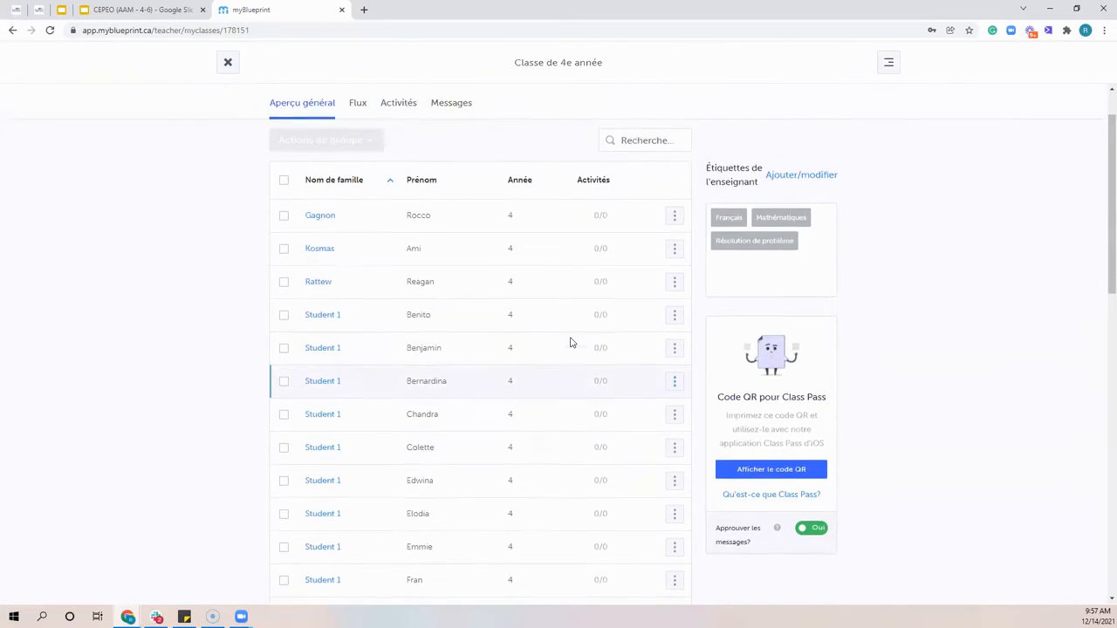
scroll(571, 343, "up", 1)
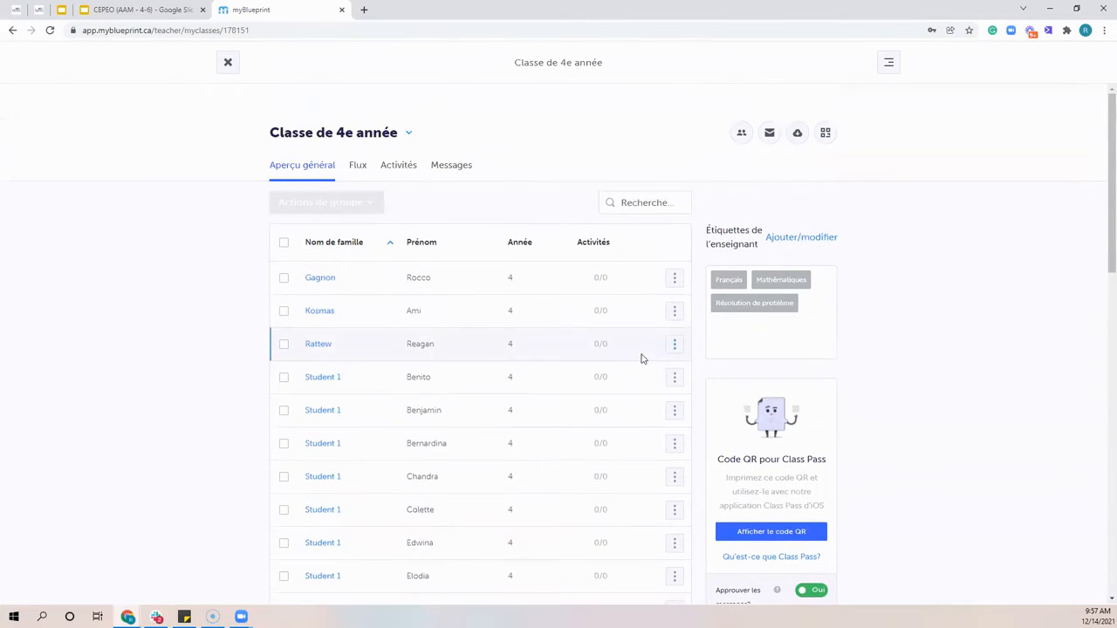
left_click(676, 280)
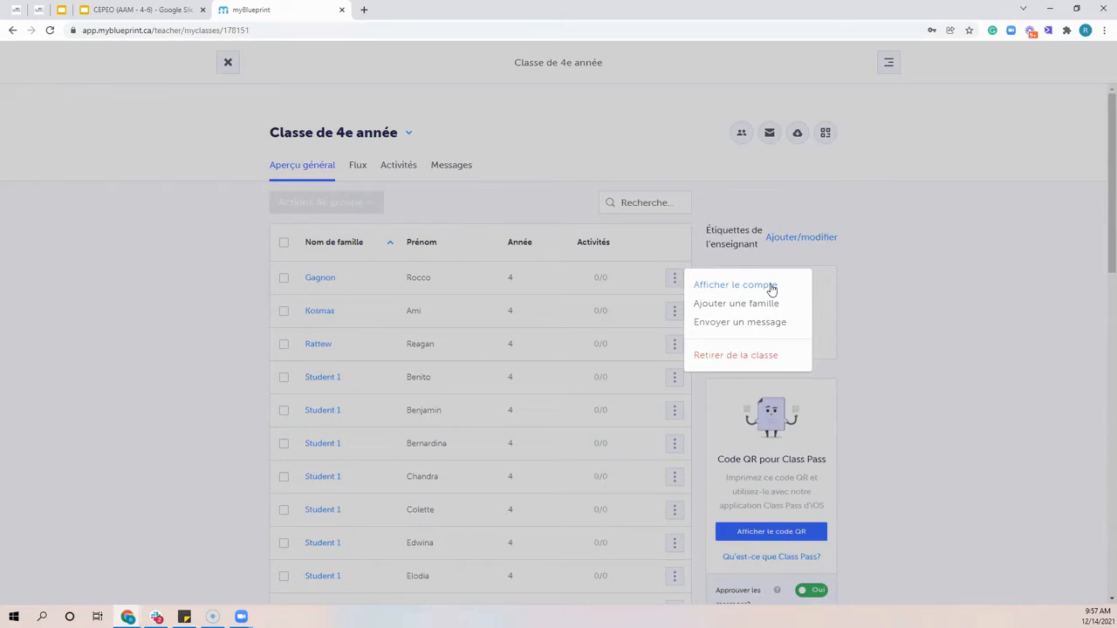
left_click(870, 278)
left_click(675, 310)
left_click(707, 320)
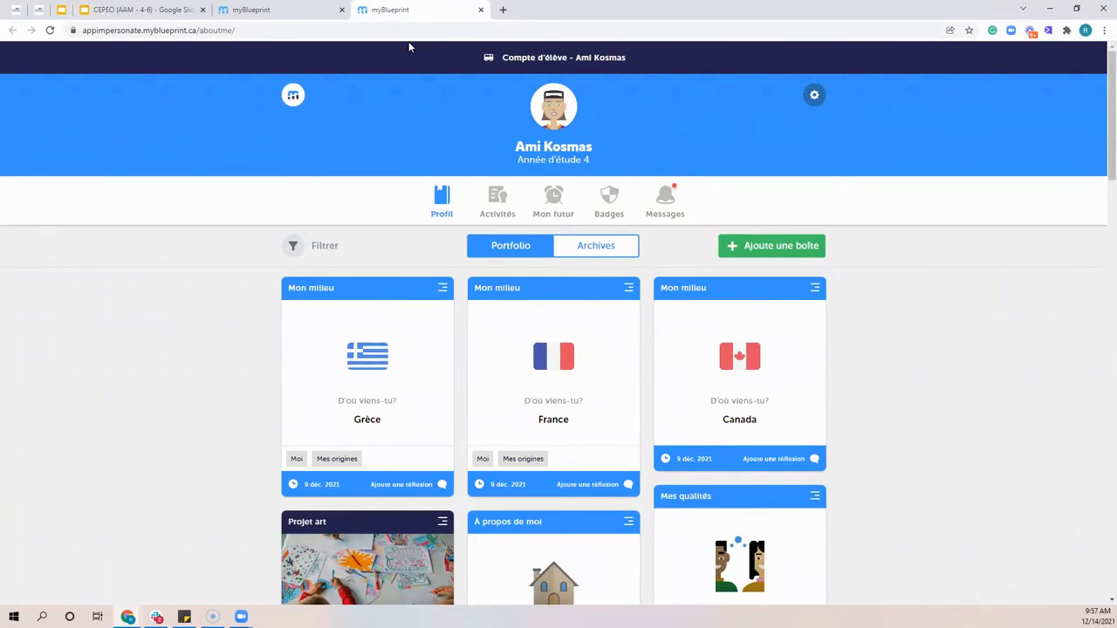
Look over the student's portfolio and the choices for adding a box, and close the student account to return to the class
scroll(488, 206, "down", 3)
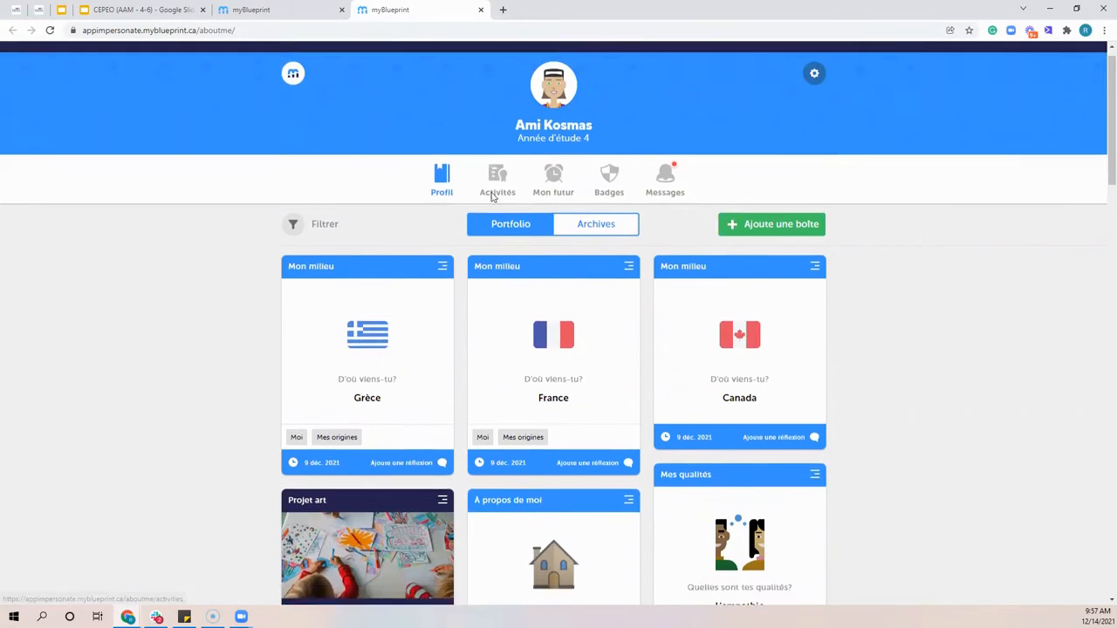
scroll(489, 206, "up", 3)
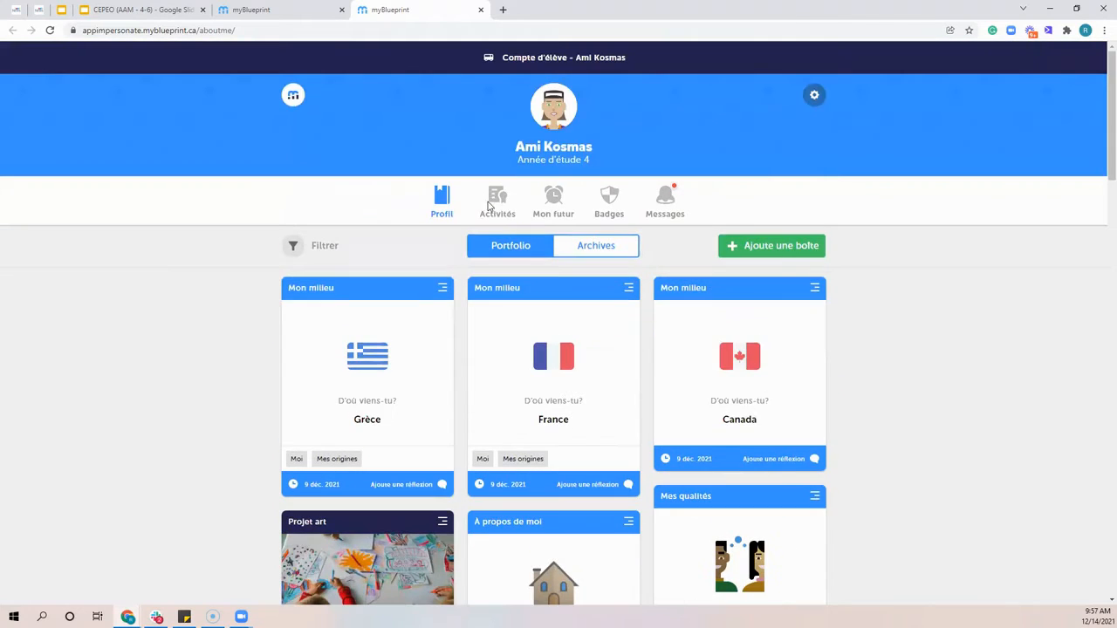
left_click(769, 249)
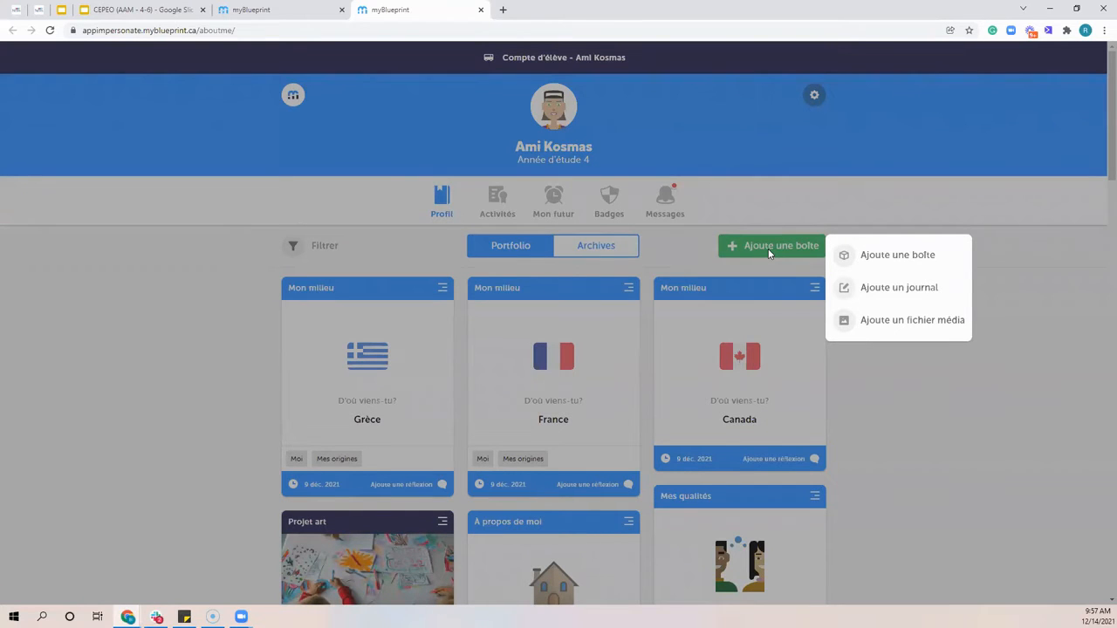
left_click(481, 9)
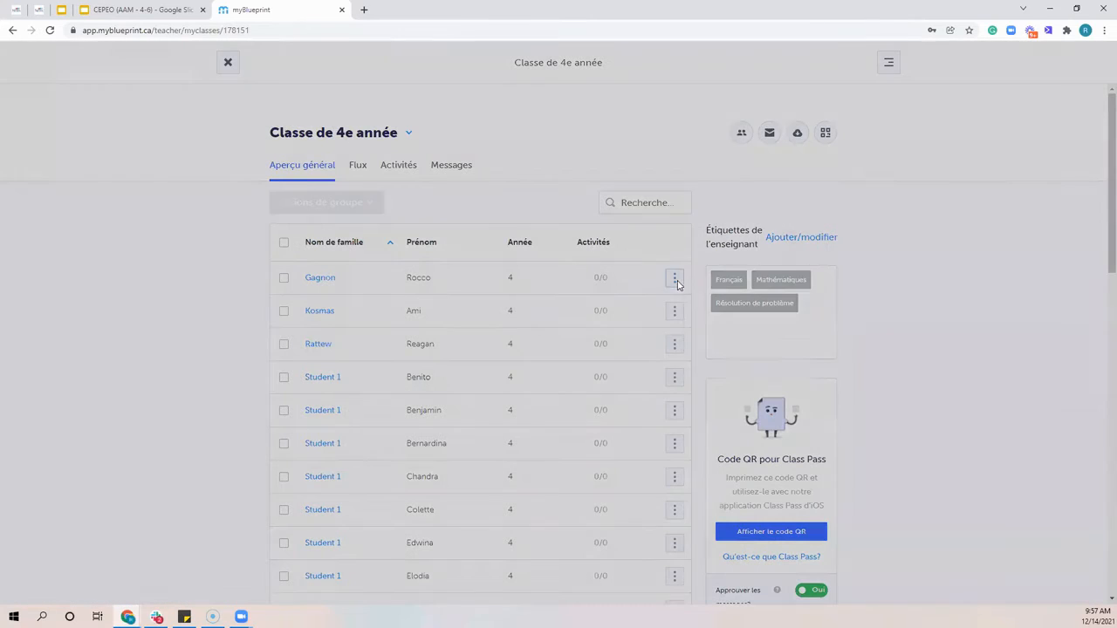
View the family members linked to the first listed student, and close the family dialog
left_click(674, 279)
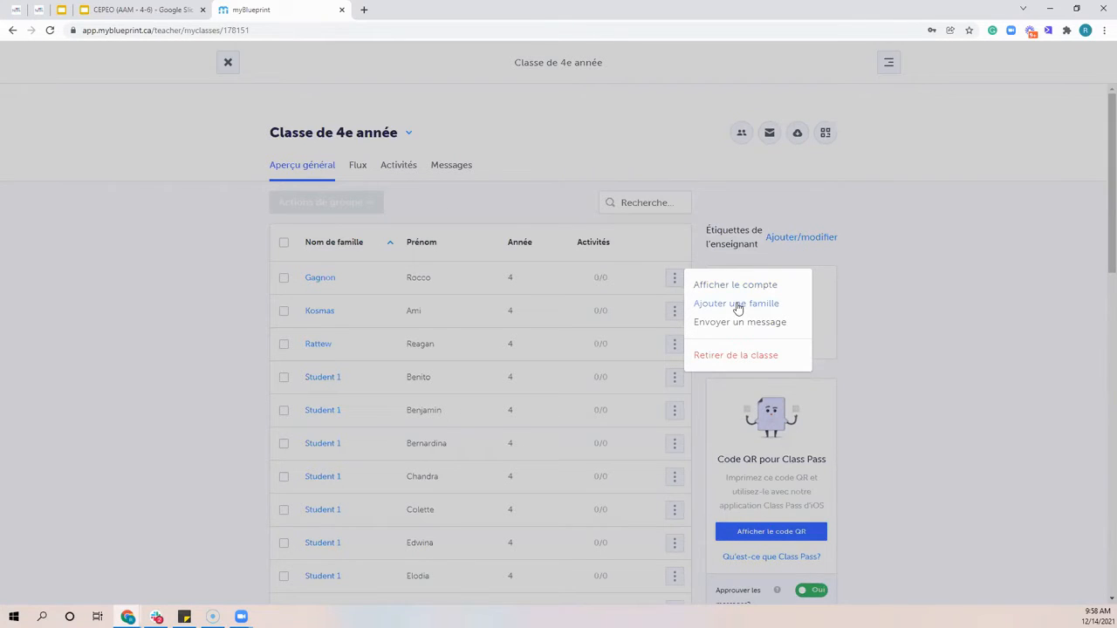
left_click(738, 305)
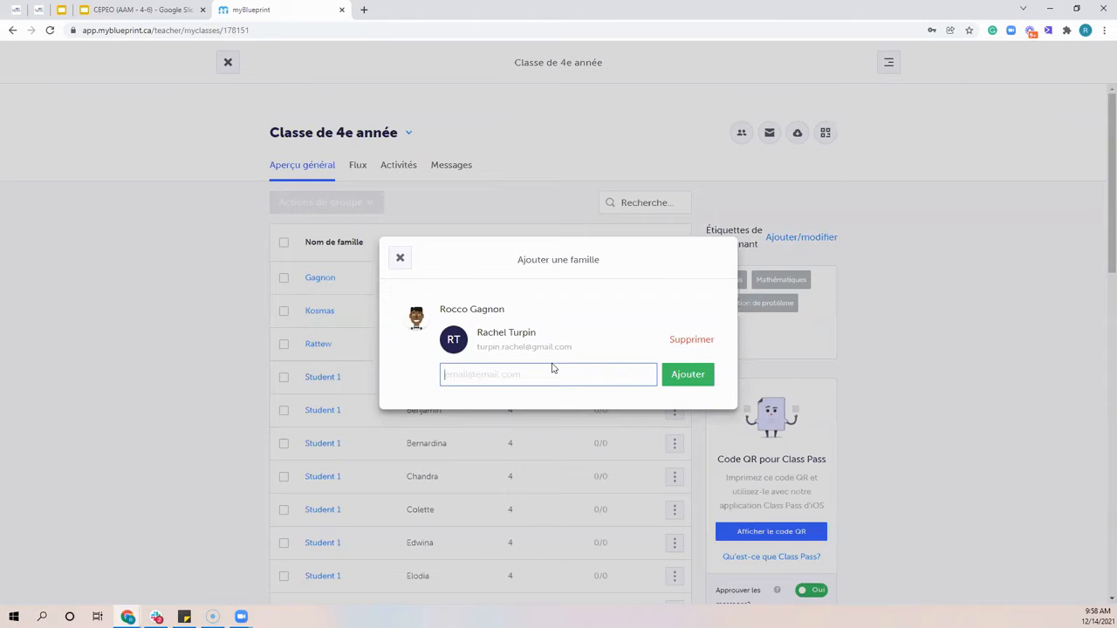
left_click(400, 257)
Try to link a family member to the second listed student by entering the family member's e-mail address, and close the family dialog
left_click(675, 312)
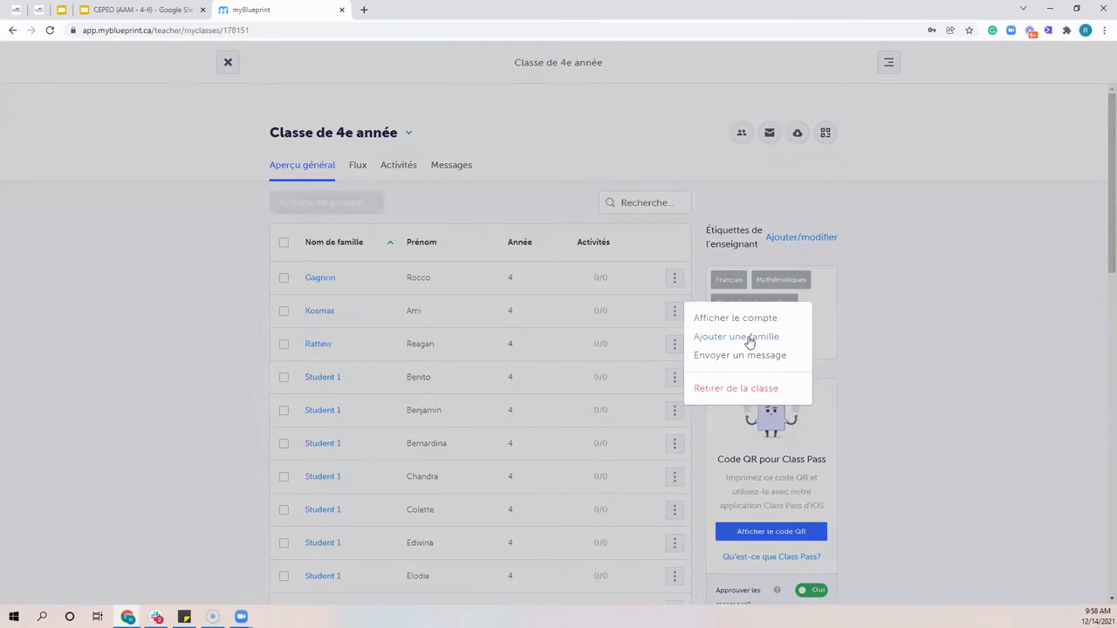
left_click(706, 337)
left_click(512, 392)
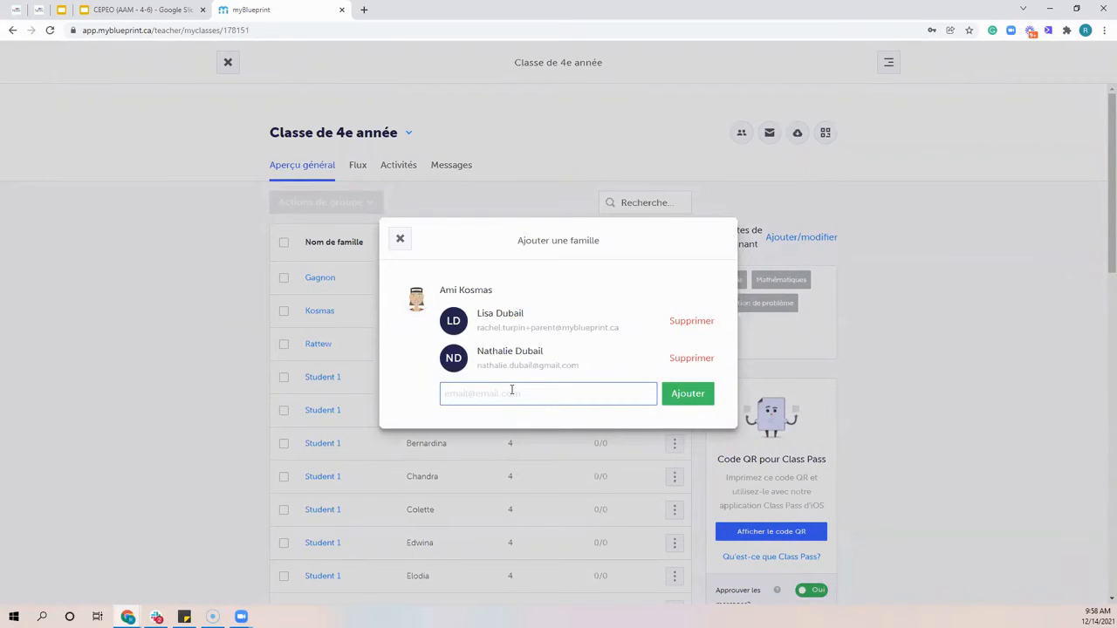
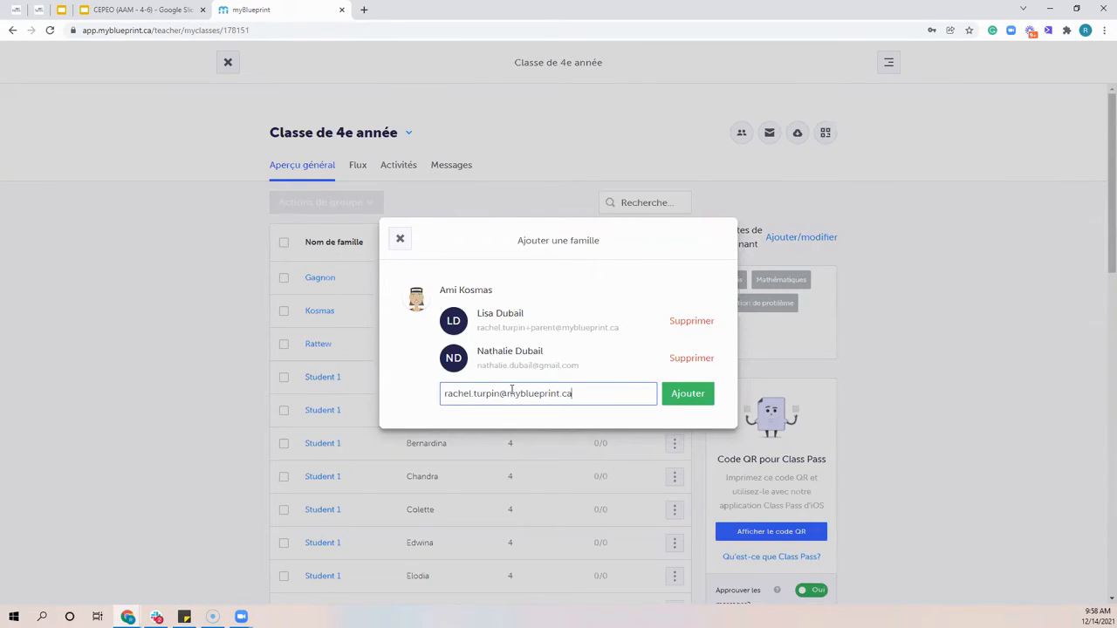
left_click(674, 397)
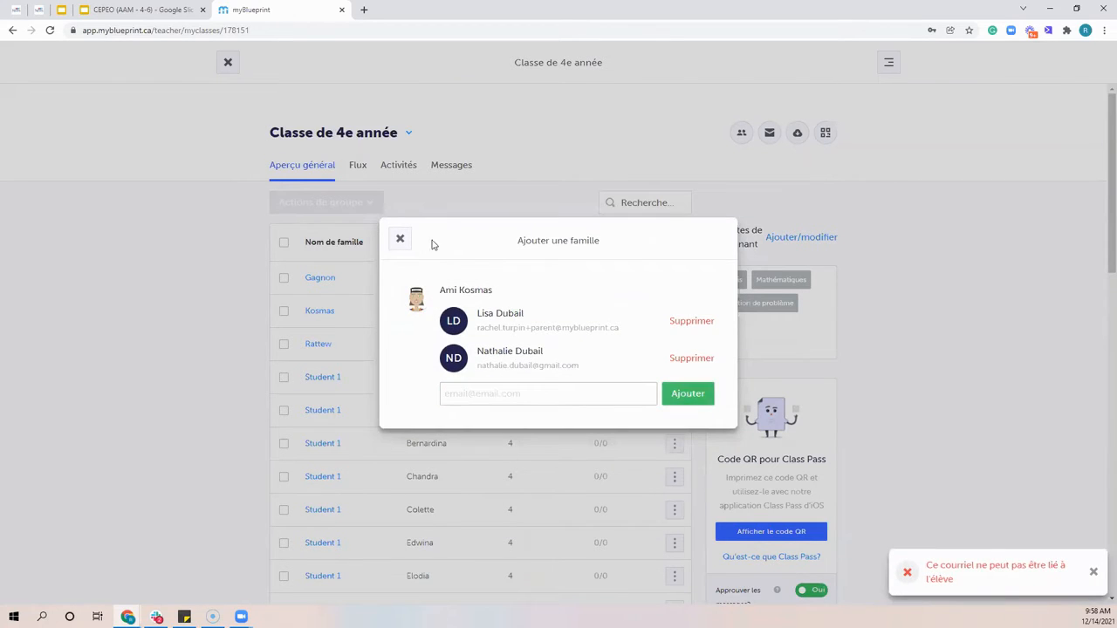
left_click(397, 238)
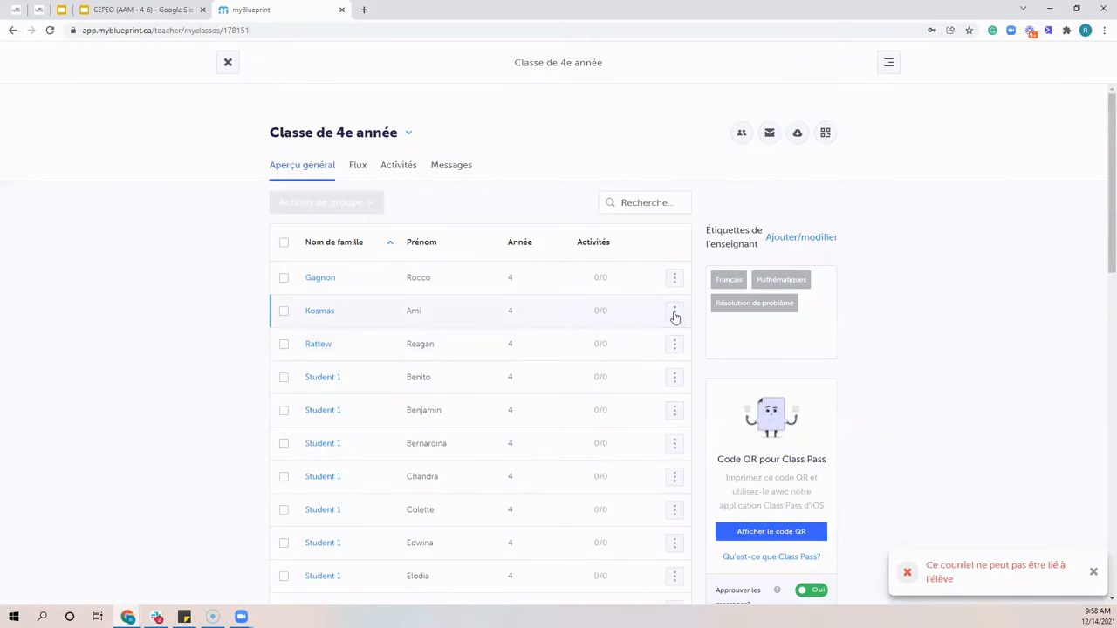
Reopen the second listed student's family dialog, examine the linked parents' names and e-mail addresses, and close it
left_click(674, 312)
left_click(707, 339)
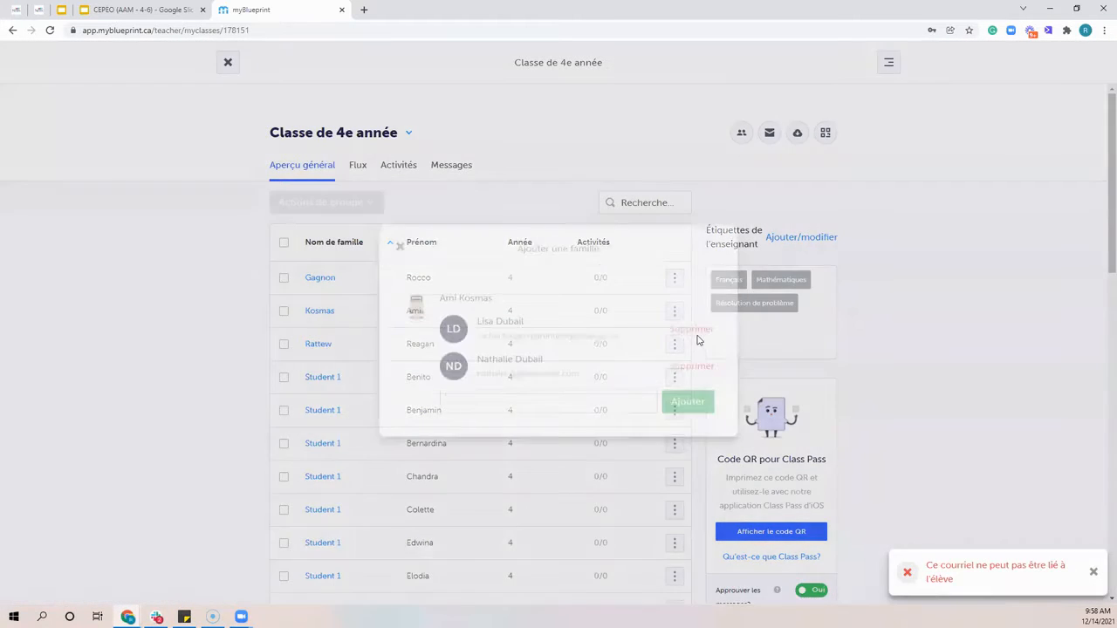
left_click(401, 240)
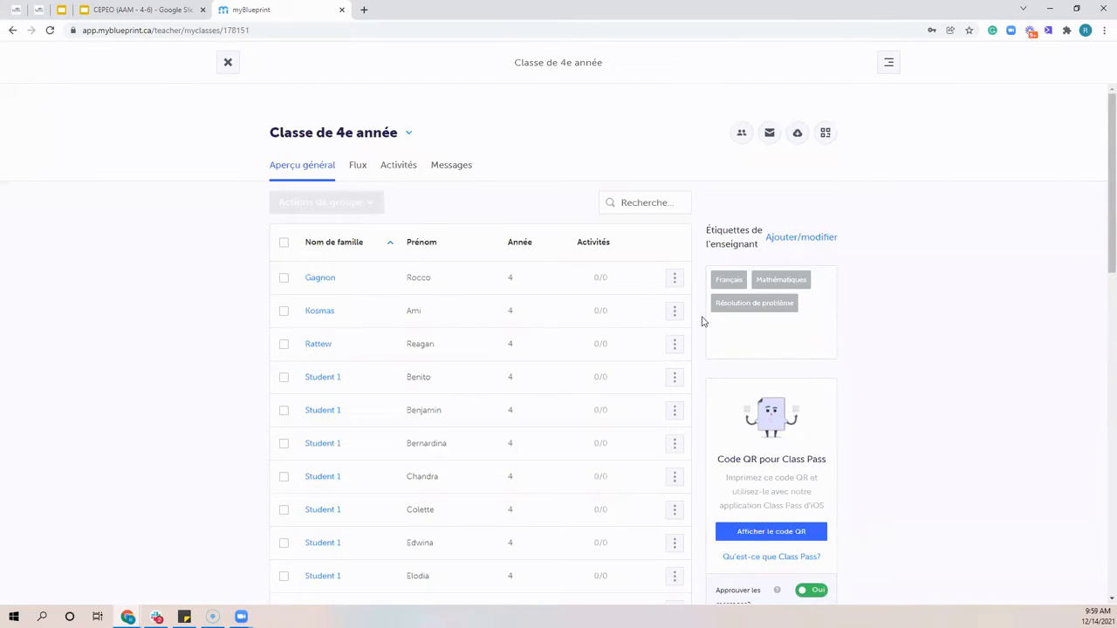
left_click(674, 313)
left_click(730, 339)
left_click_drag(488, 328, 471, 314)
left_click(623, 339)
left_click(493, 309)
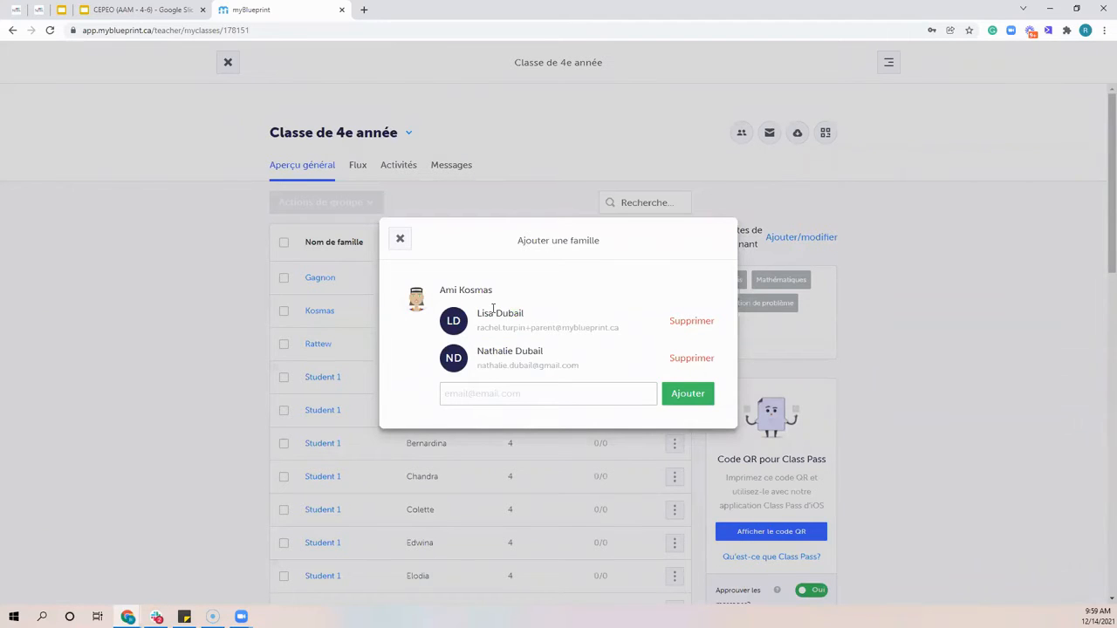
left_click_drag(476, 323, 477, 366)
left_click(583, 366)
left_click(492, 327)
left_click_drag(477, 328, 618, 329)
left_click_drag(440, 290, 493, 297)
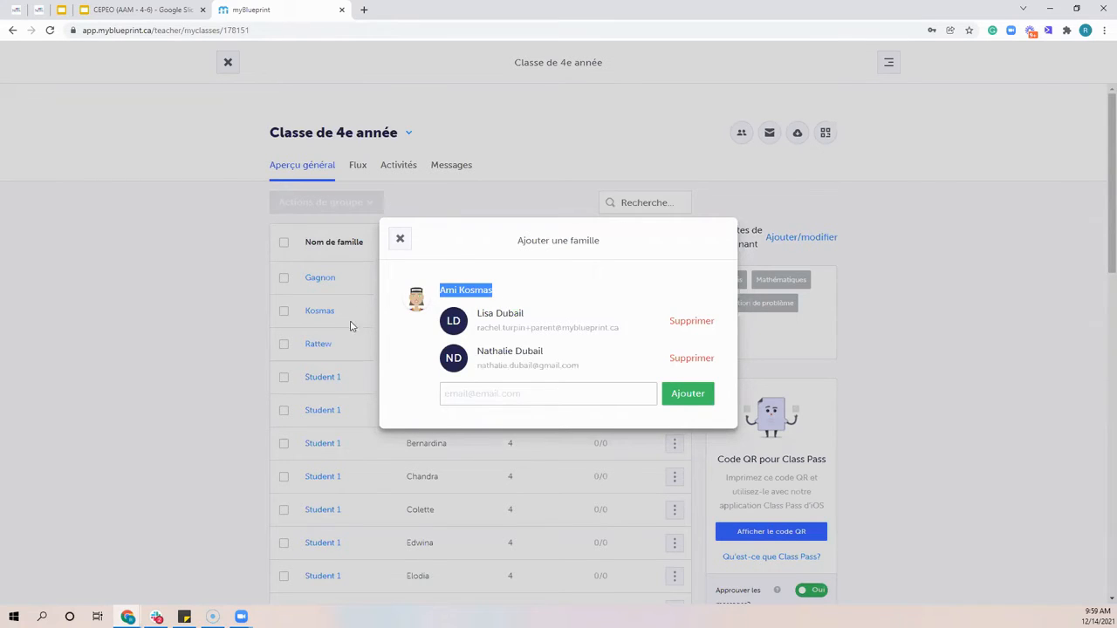
left_click(192, 340)
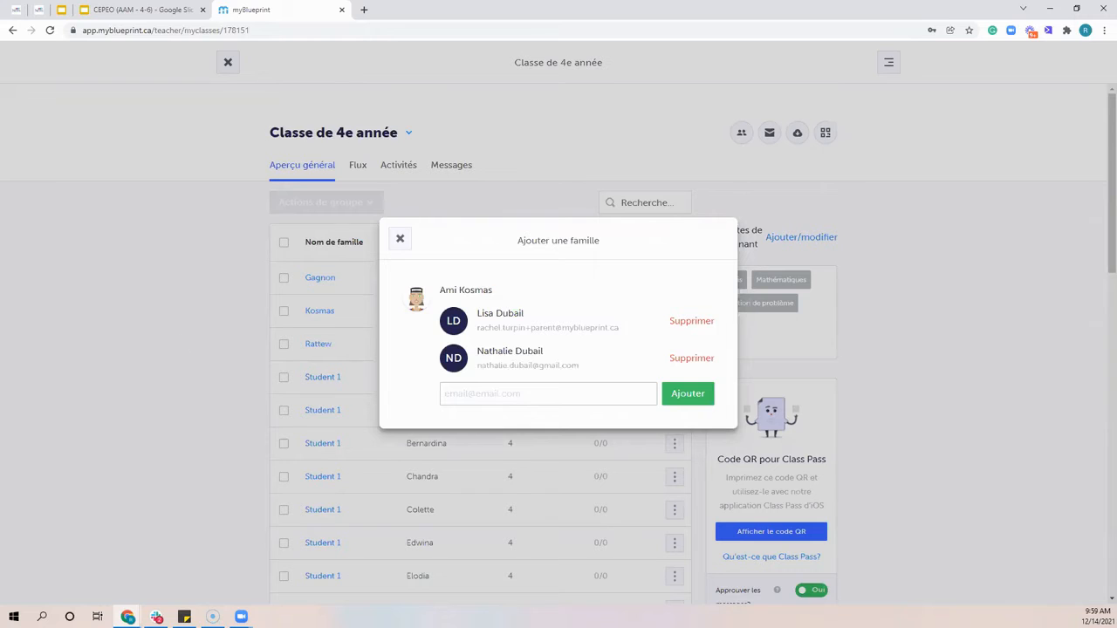
left_click(400, 240)
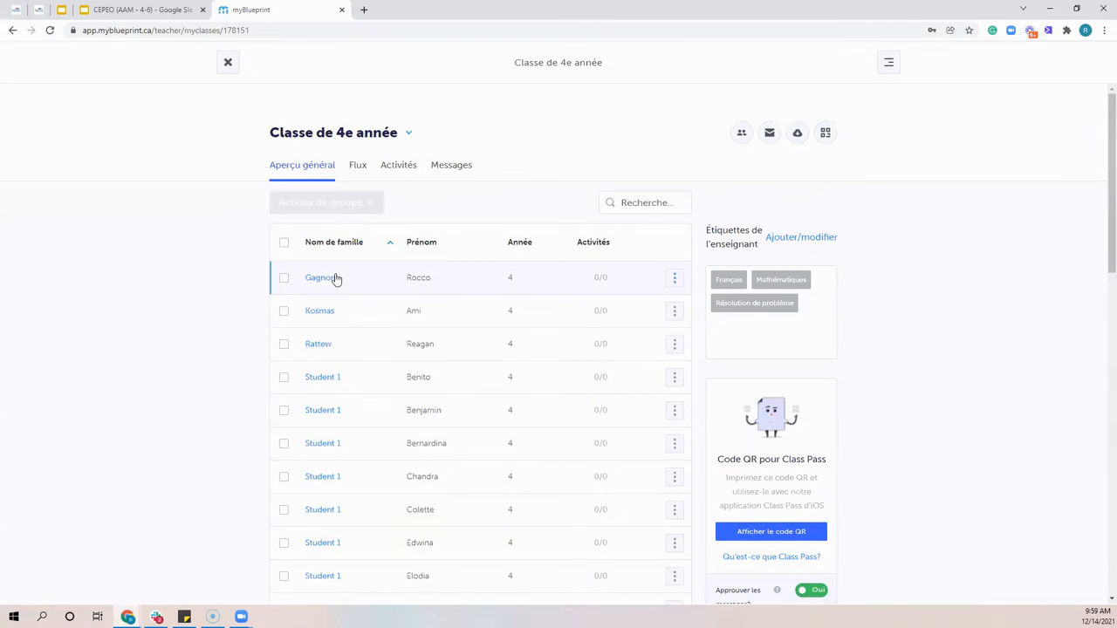
View the second listed student's overview page with its account usage statistics, and return to the class overview
scroll(325, 290, "down", 2)
scroll(325, 291, "up", 2)
left_click(319, 311)
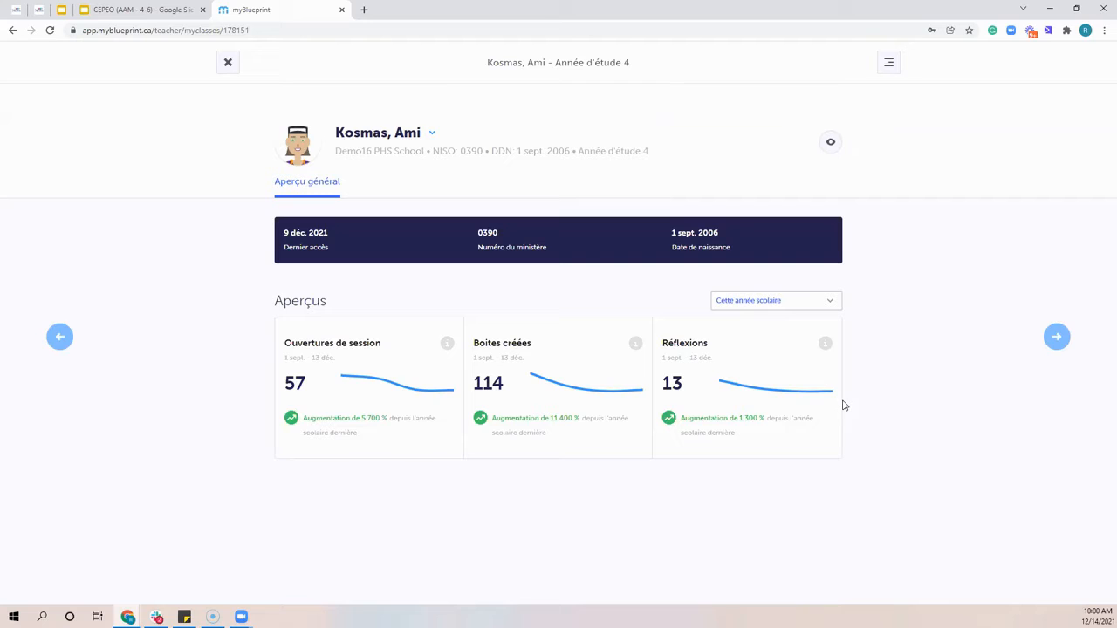
left_click(227, 65)
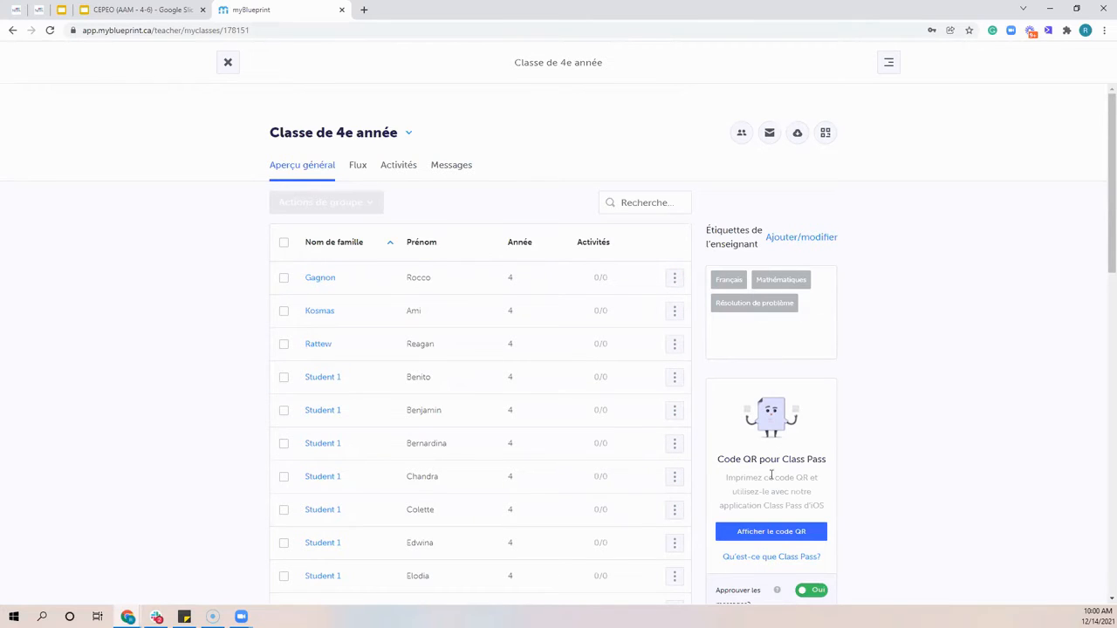
Open the Flux of Classe de 4e année and set its date filter to Ce mois-ci
left_click(358, 168)
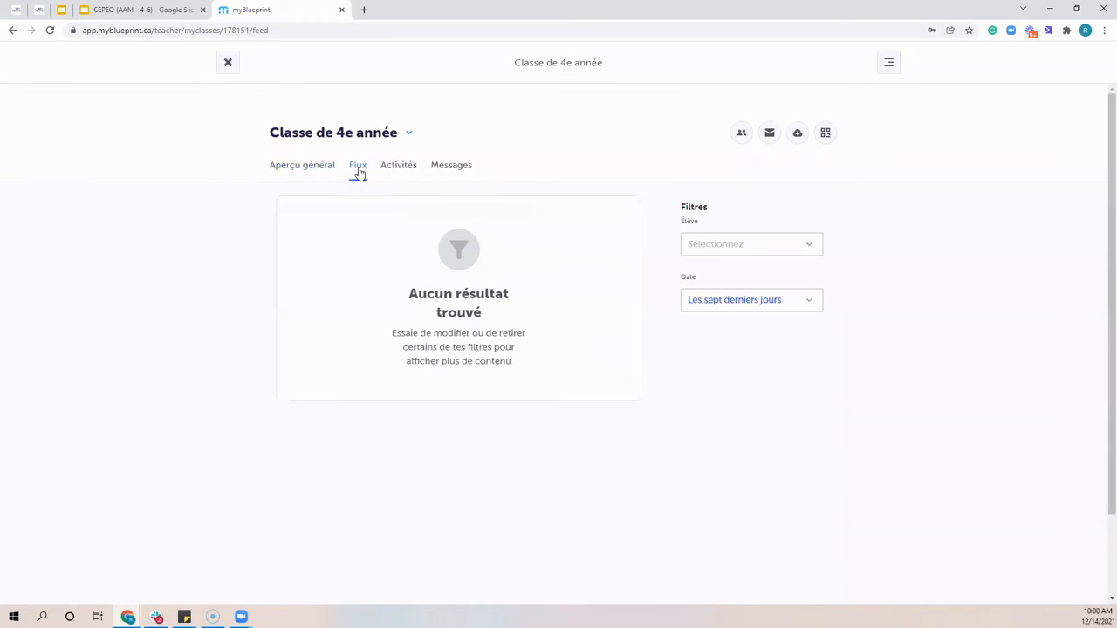
left_click(740, 302)
left_click(737, 357)
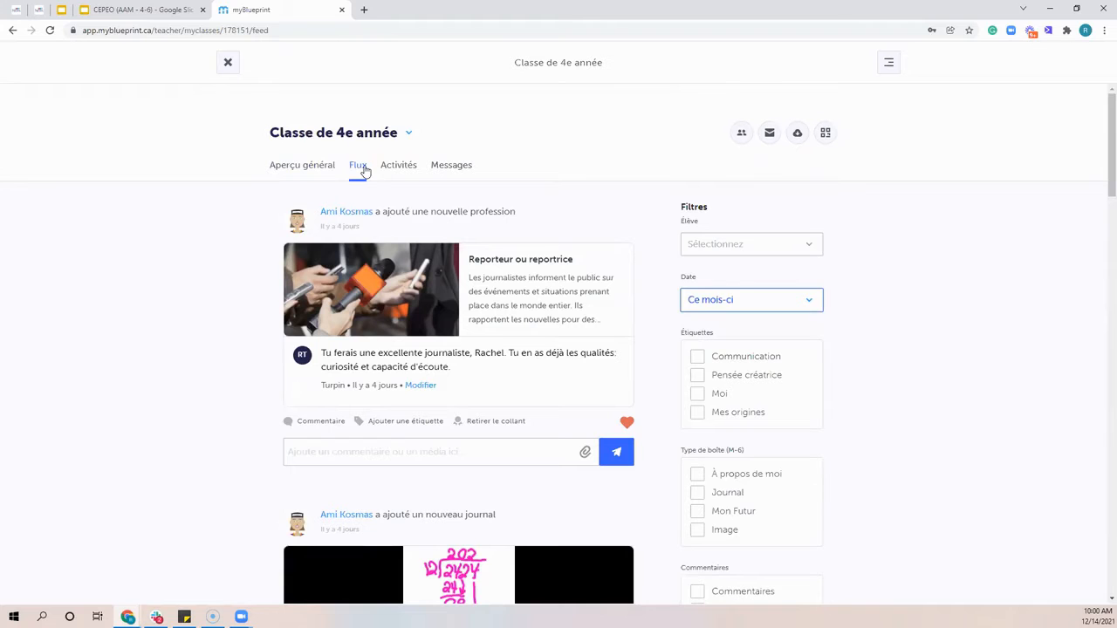
Examine the students' posts in the class feed, including professions, journals and À propos de moi boxes, and return to the first post
scroll(366, 166, "down", 2)
scroll(364, 164, "down", 5)
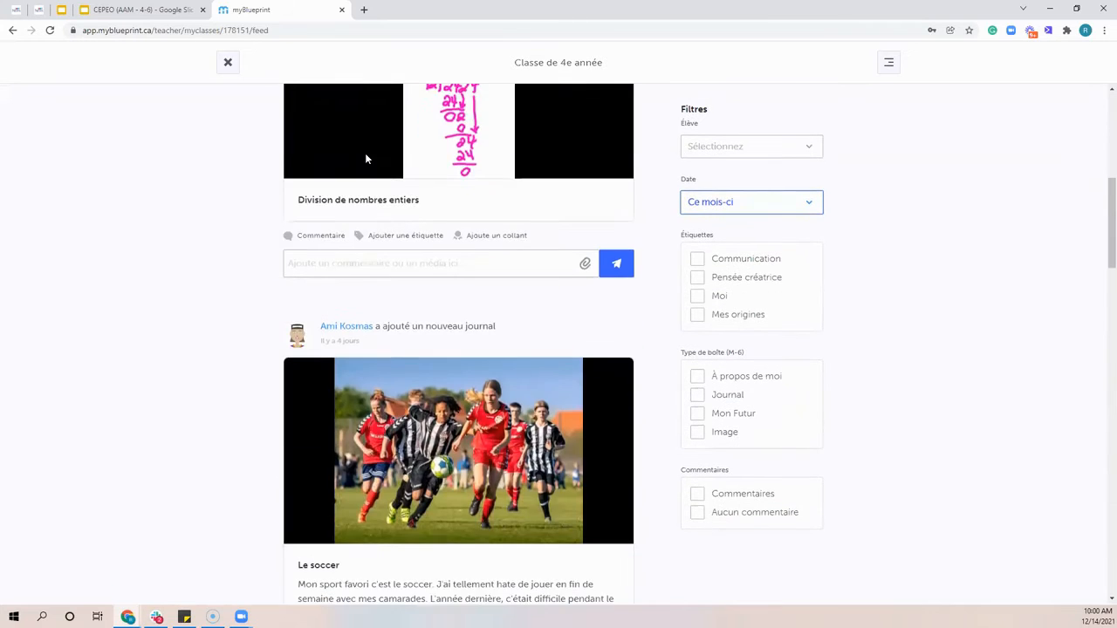
scroll(366, 153, "down", 4)
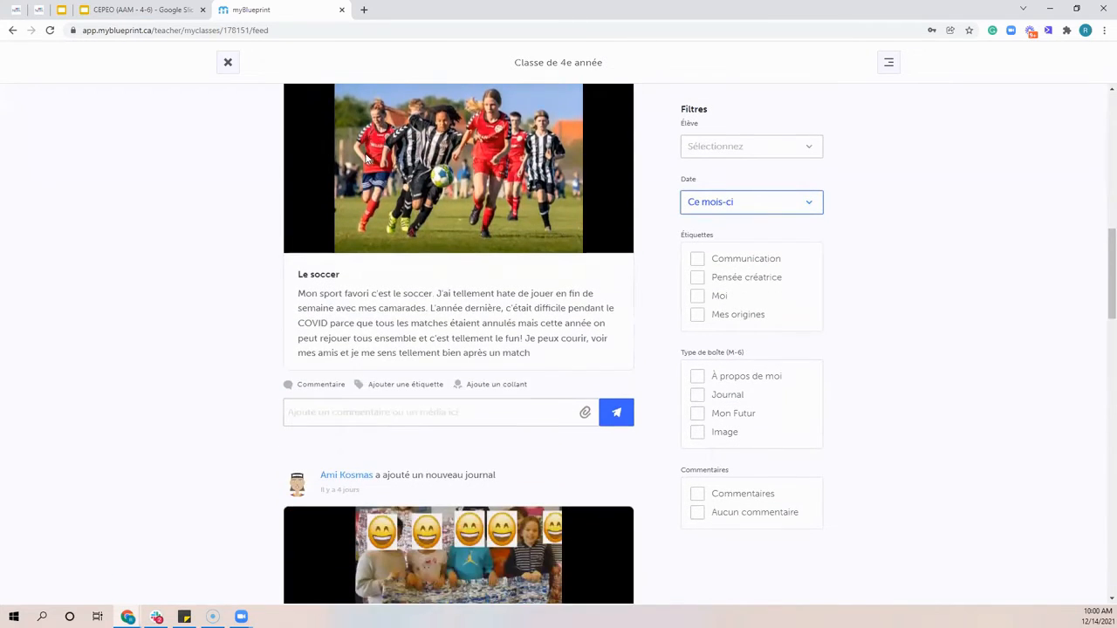
scroll(366, 158, "down", 6)
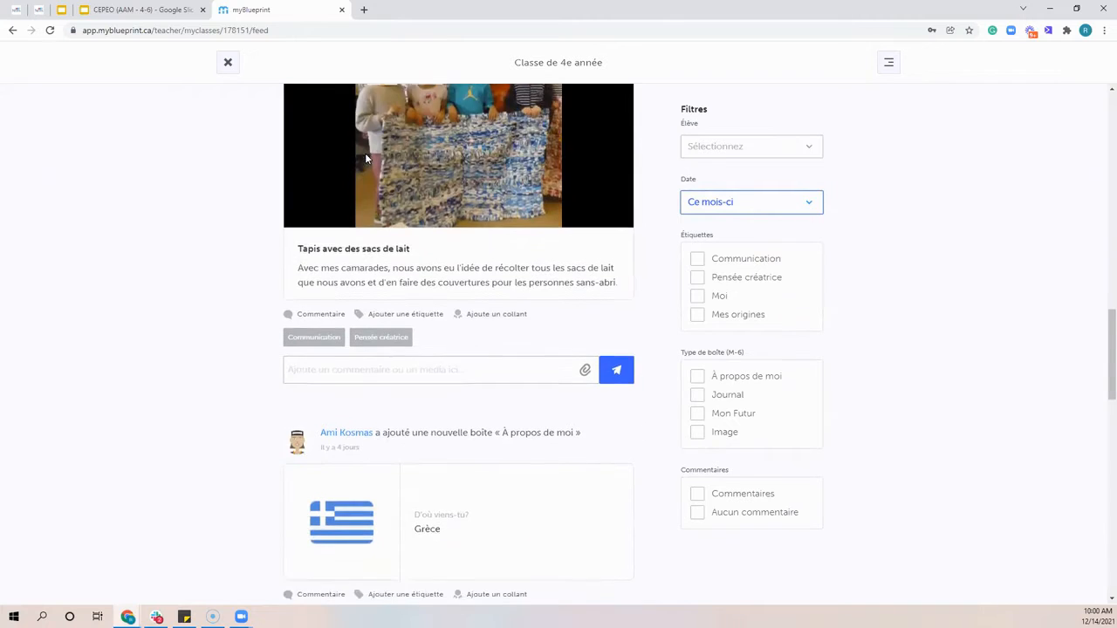
scroll(366, 158, "down", 8)
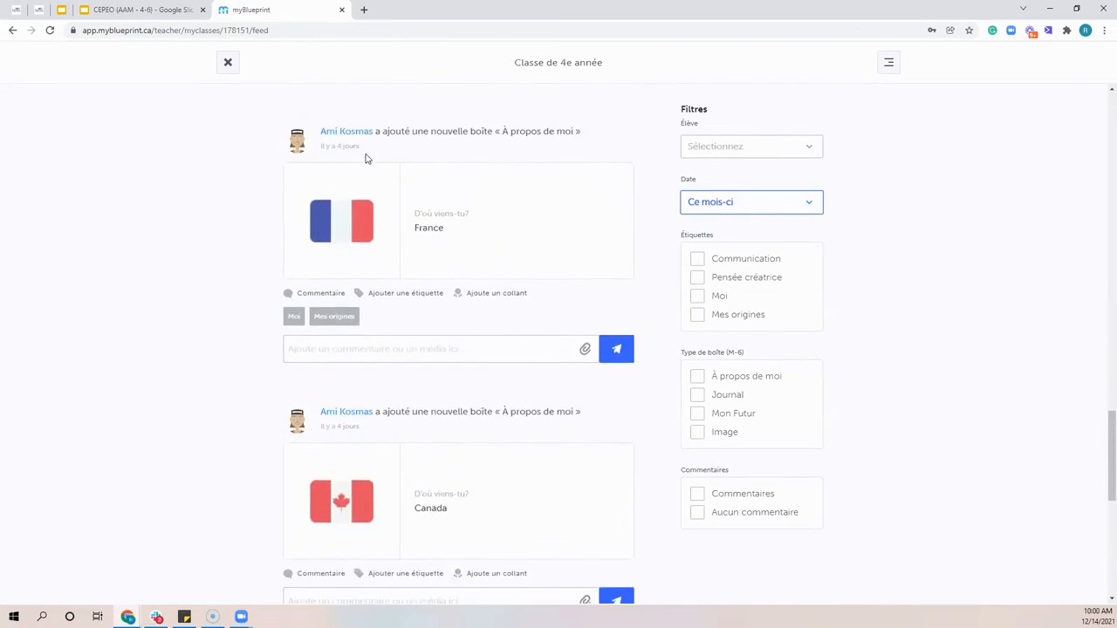
scroll(365, 158, "down", 1)
scroll(367, 159, "up", 9)
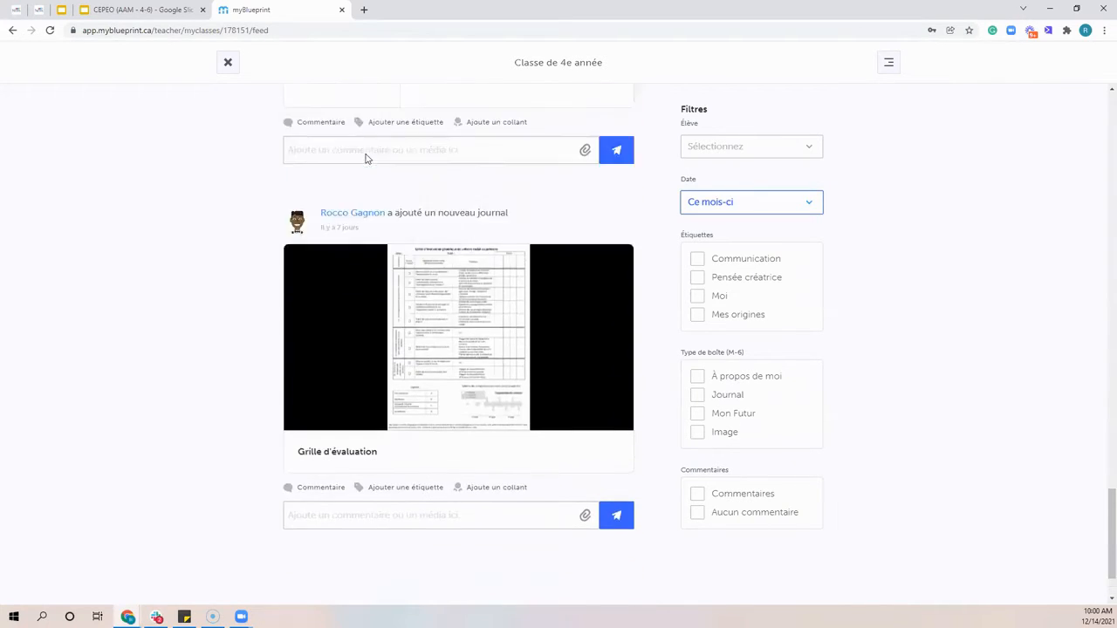
scroll(369, 169, "up", 11)
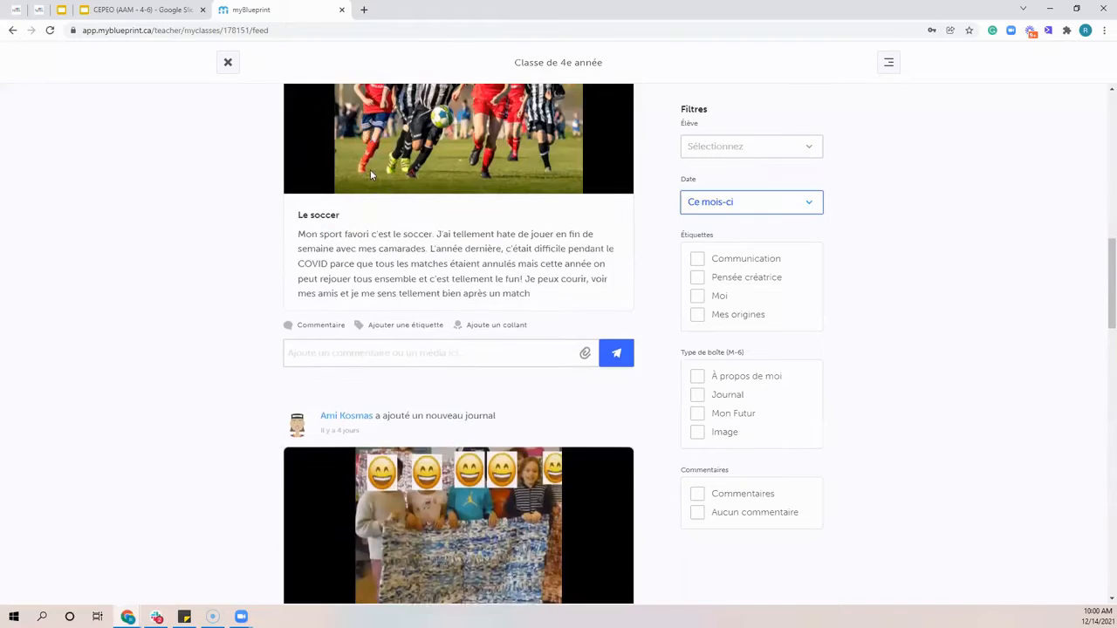
scroll(371, 172, "up", 7)
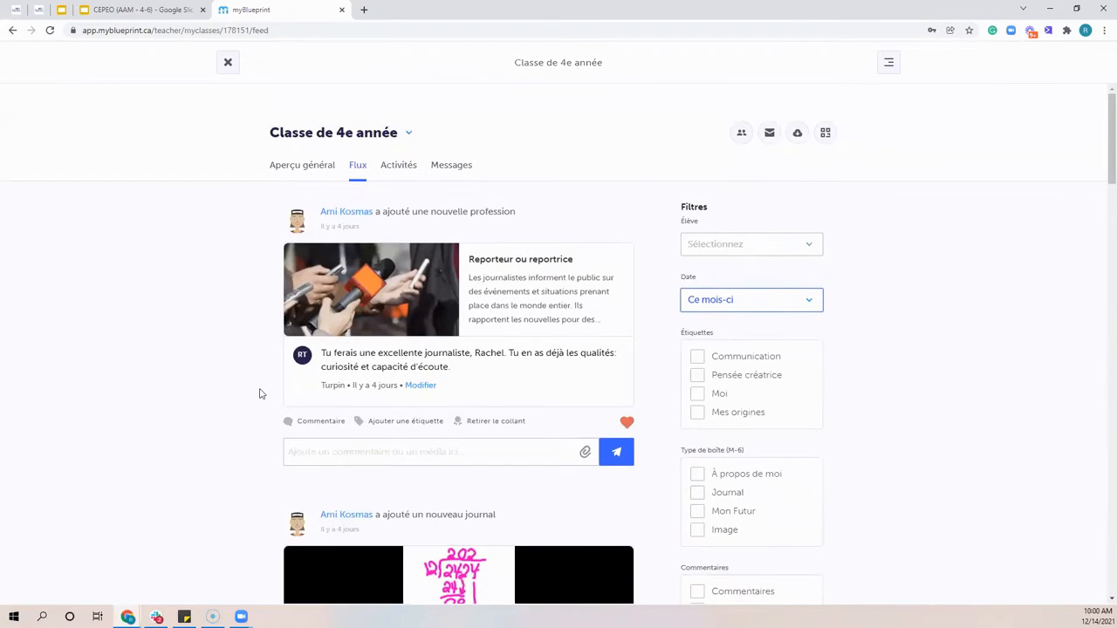
View the media options for a comment on the Reporteur ou reportrice post, and dismiss them without choosing one
left_click(366, 452)
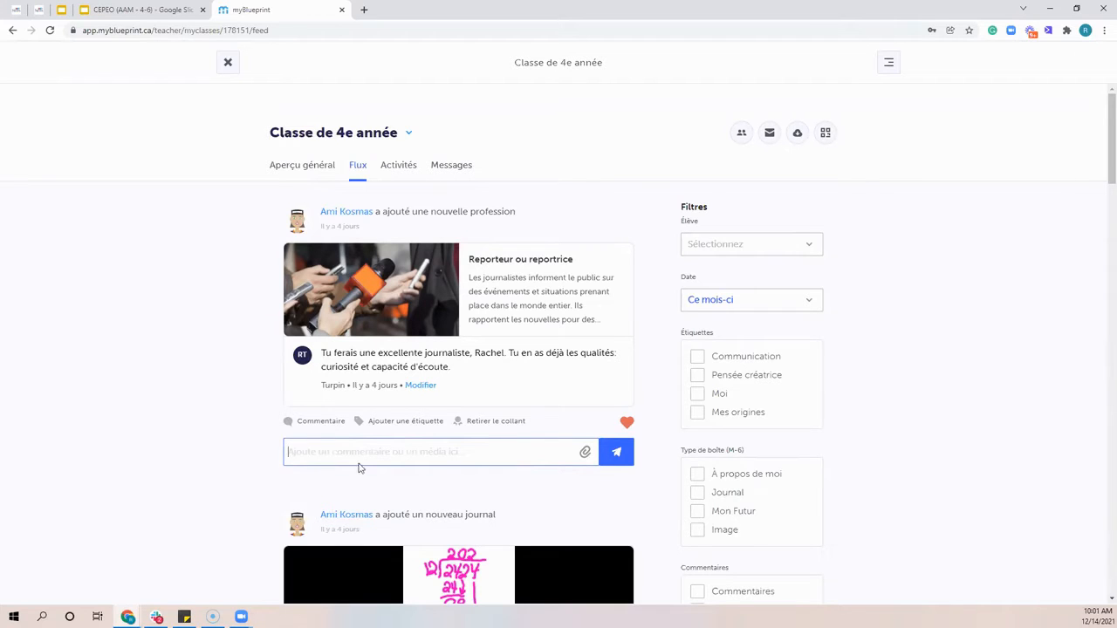
left_click(586, 454)
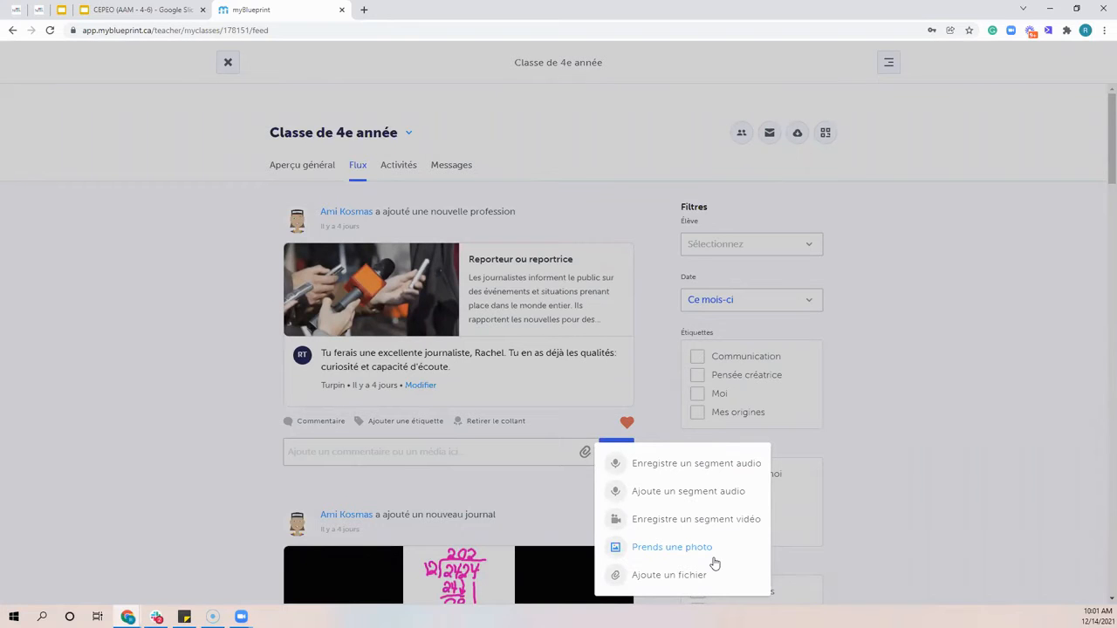
left_click(175, 434)
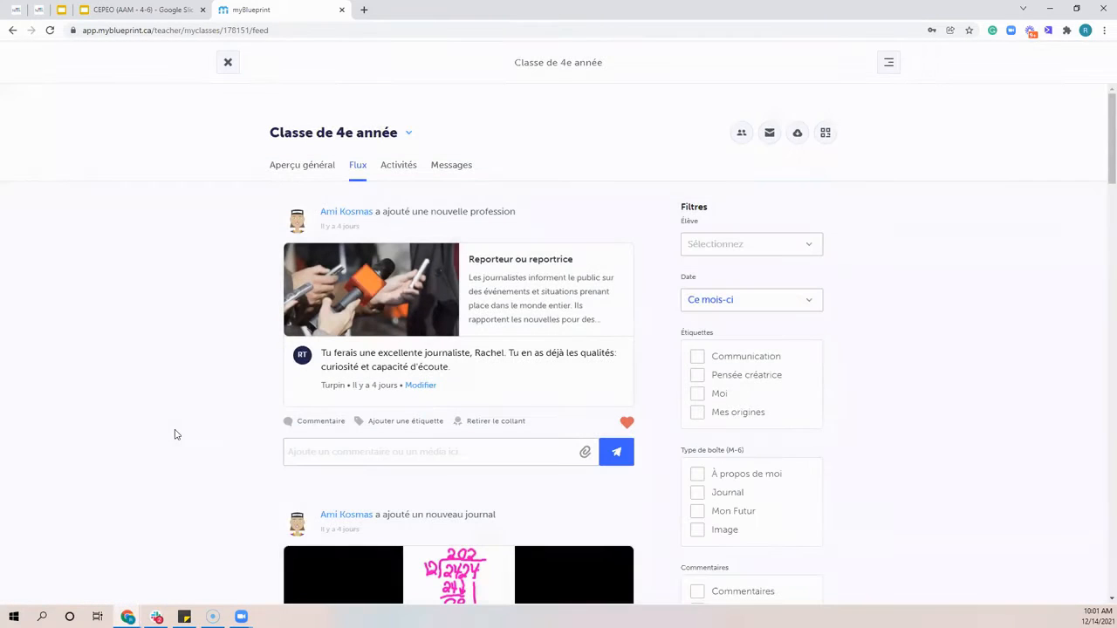
Create the class tag Carrière and apply it to the Reporteur ou reportrice post
left_click(404, 423)
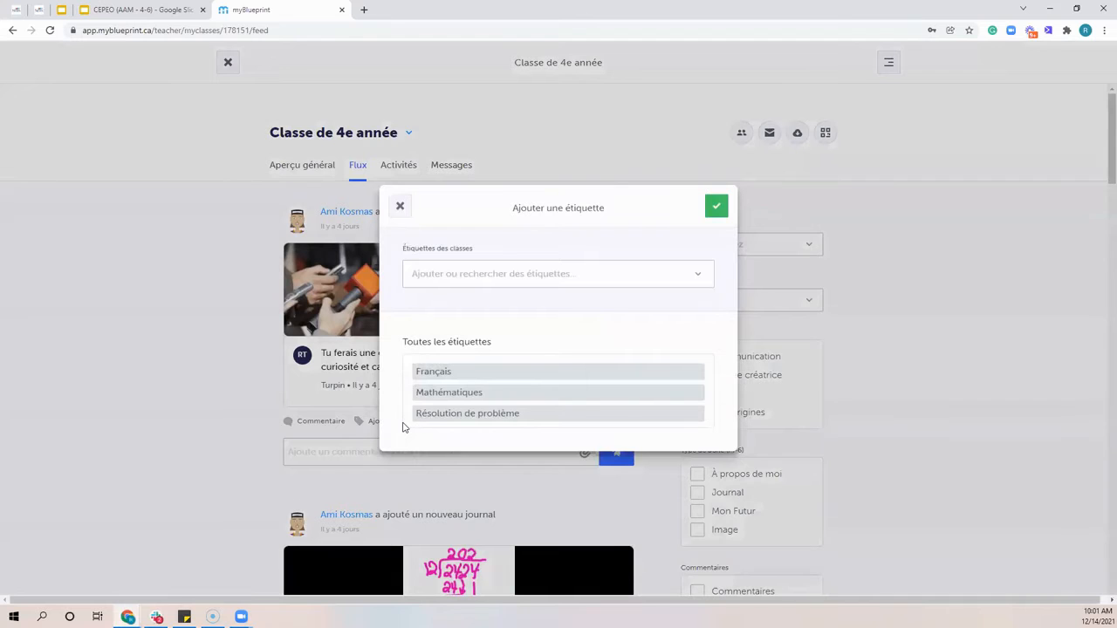
left_click(400, 207)
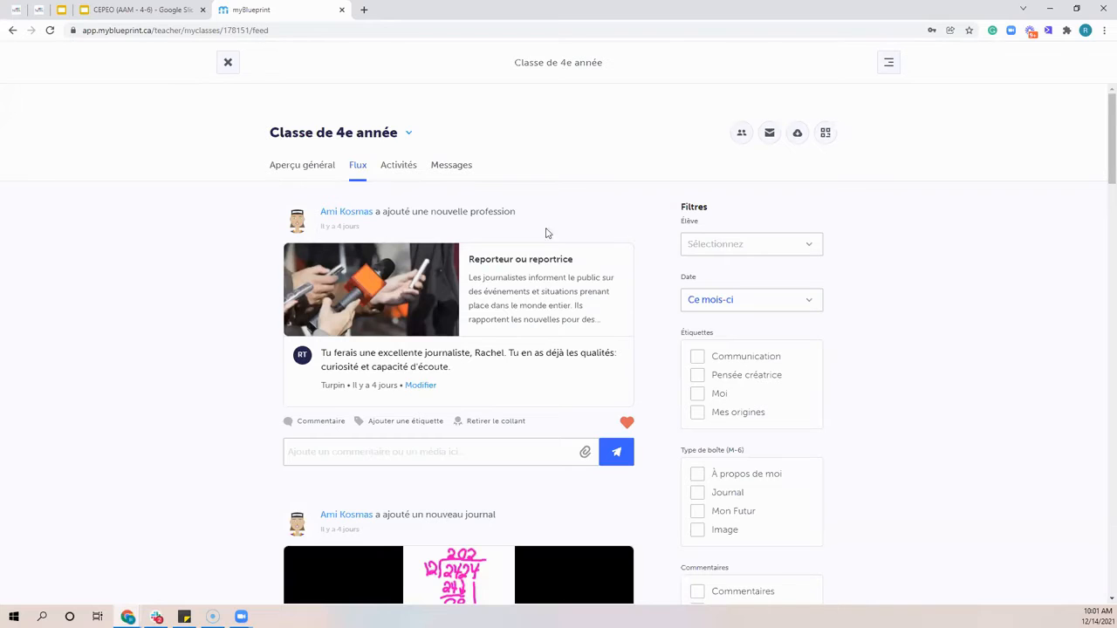
left_click(421, 423)
left_click(445, 275)
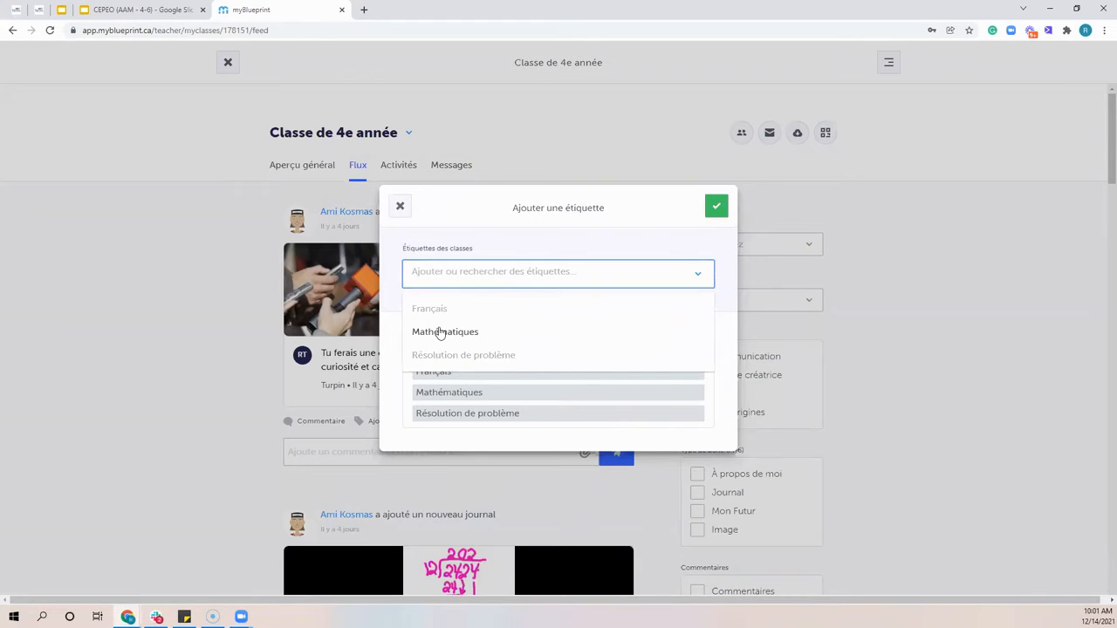
left_click(433, 274)
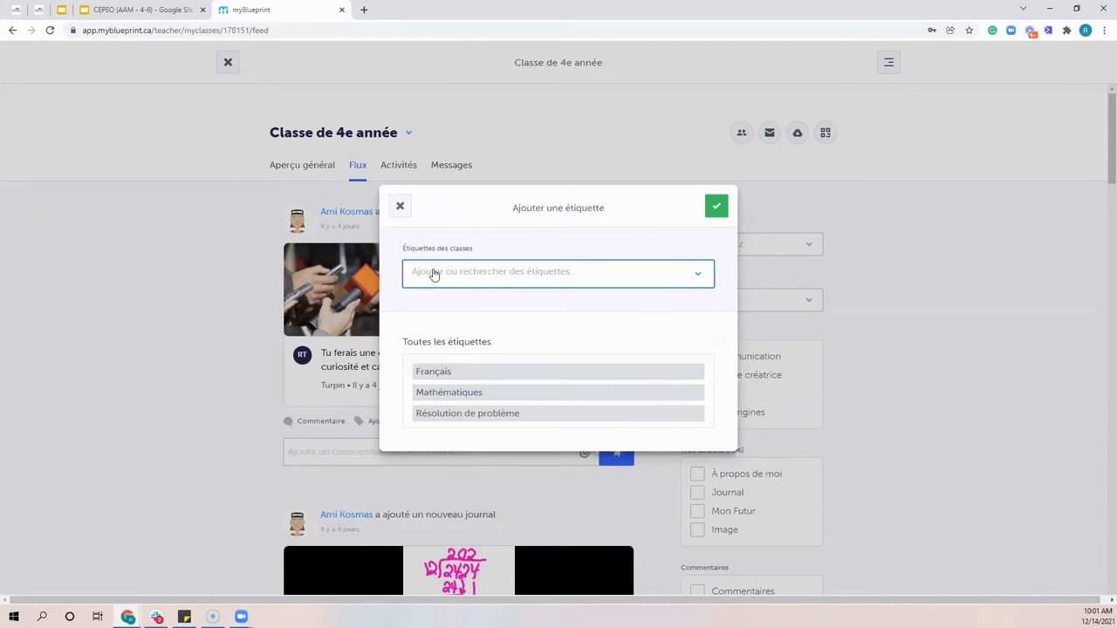
left_click(433, 275)
type("C")
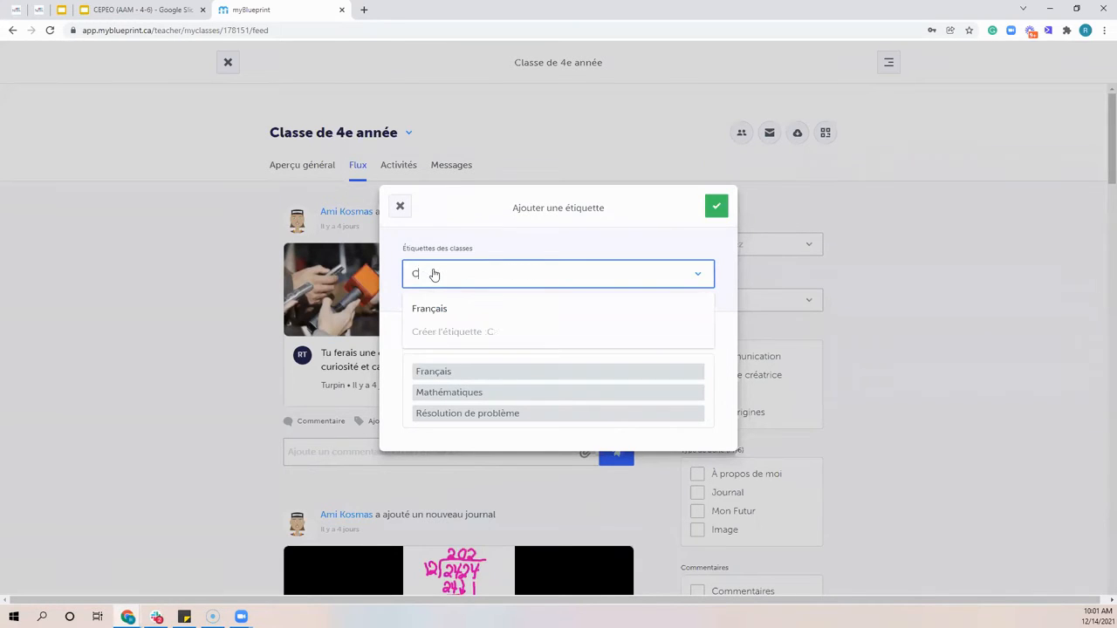
type("arrière")
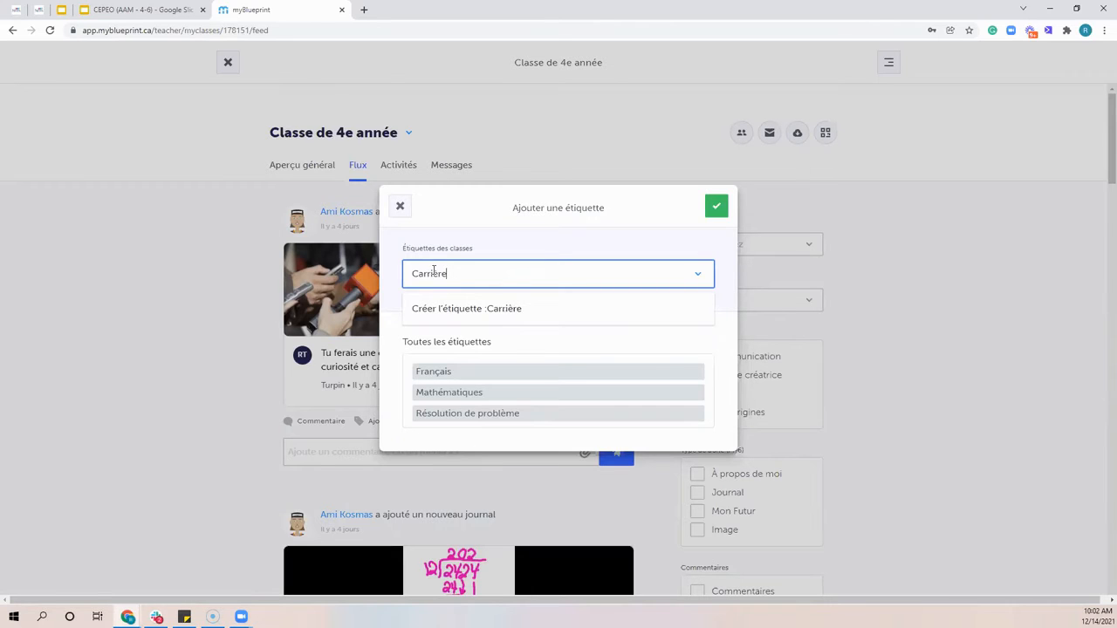
left_click(463, 308)
left_click(516, 284)
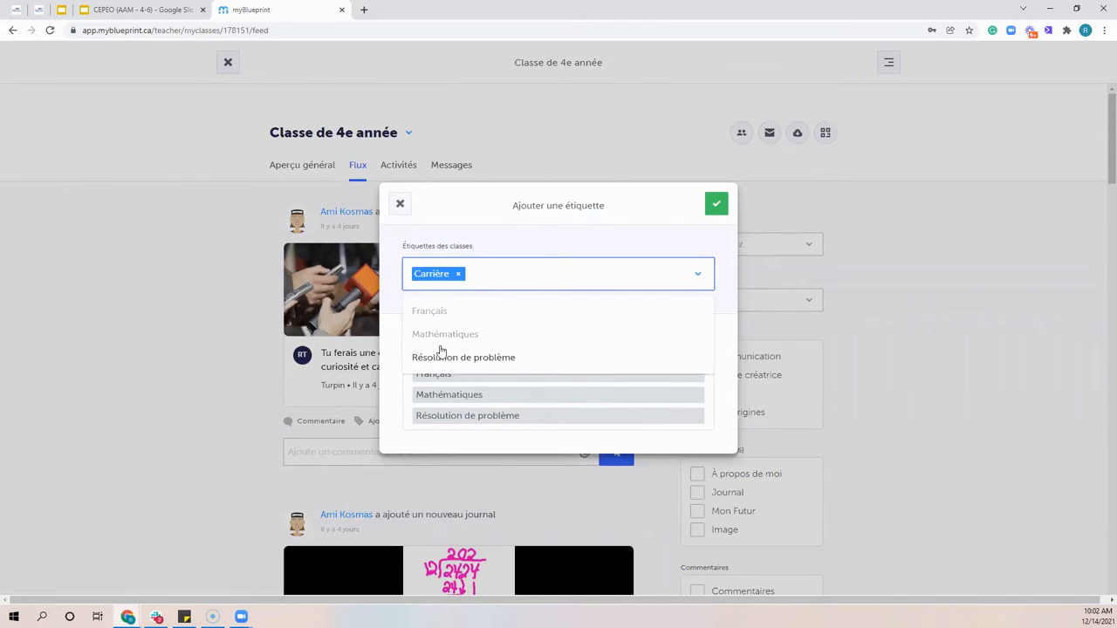
left_click(716, 204)
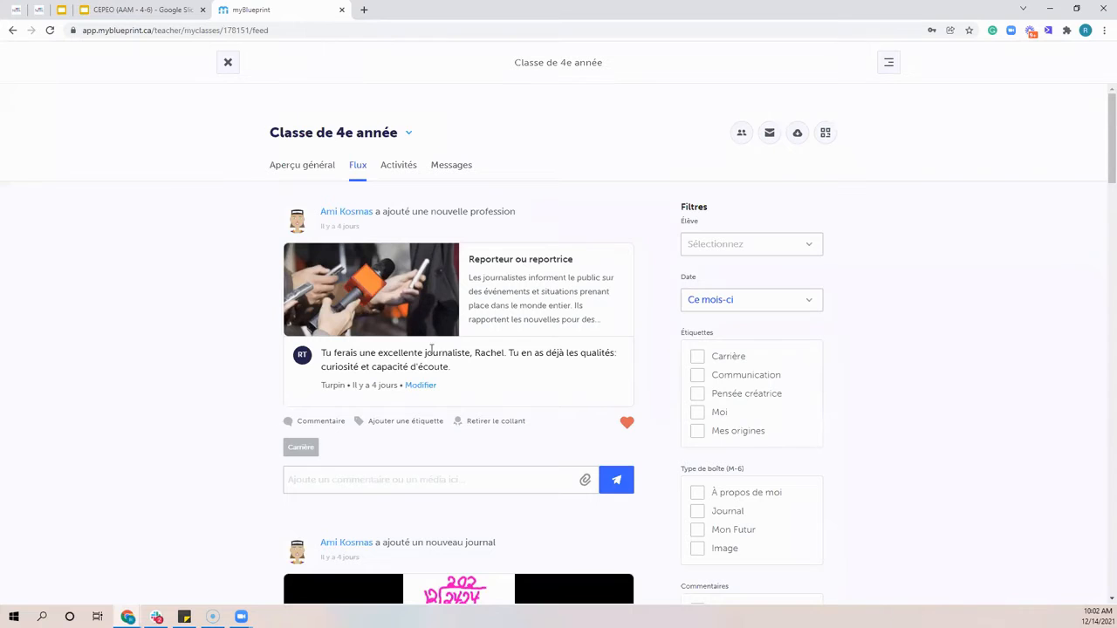
Remove the heart sticker from the Reporteur ou reportrice post, and view the sticker choices for the Division de nombres entiers post
left_click(491, 425)
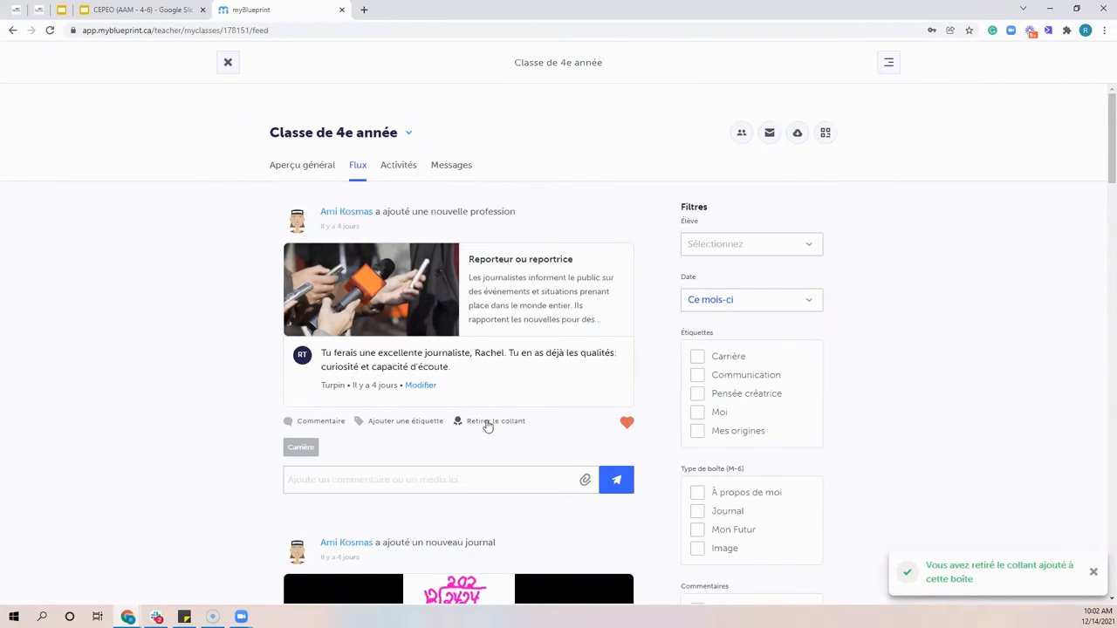
left_click(486, 425)
scroll(485, 443, "down", 2)
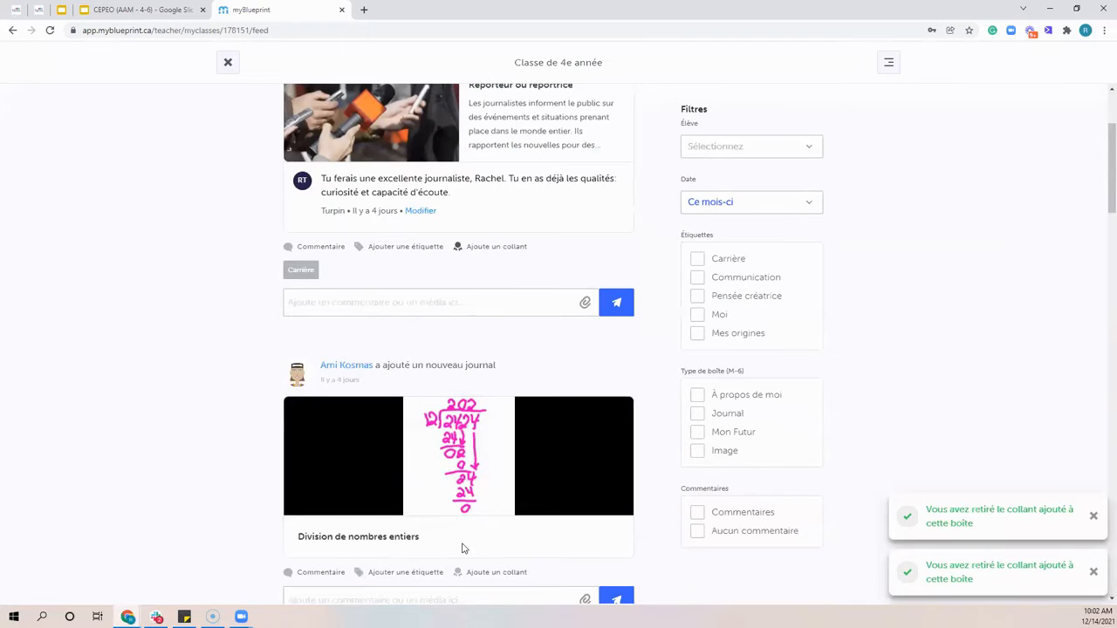
left_click(478, 574)
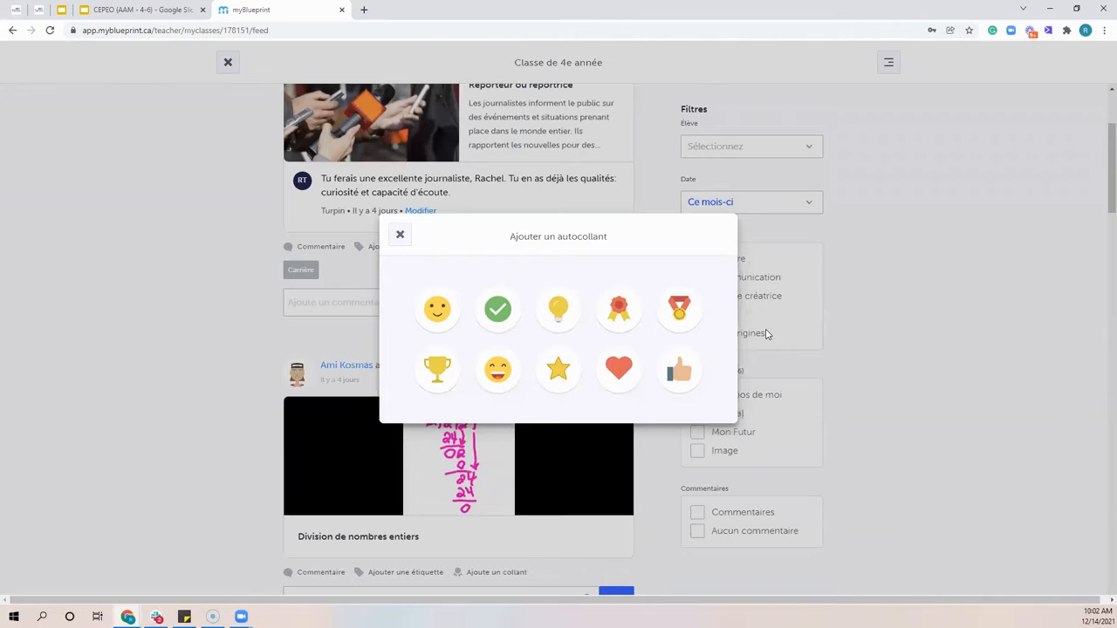
left_click(399, 235)
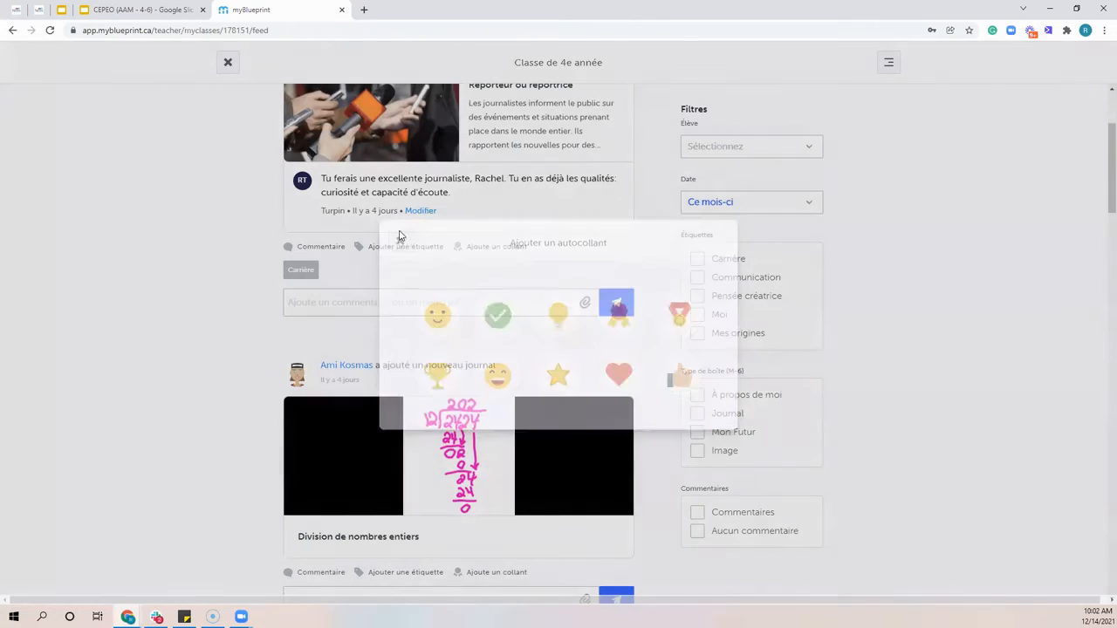
View the sticker choices for the Reporteur ou reportrice post, and close them without selecting a sticker
scroll(398, 236, "up", 1)
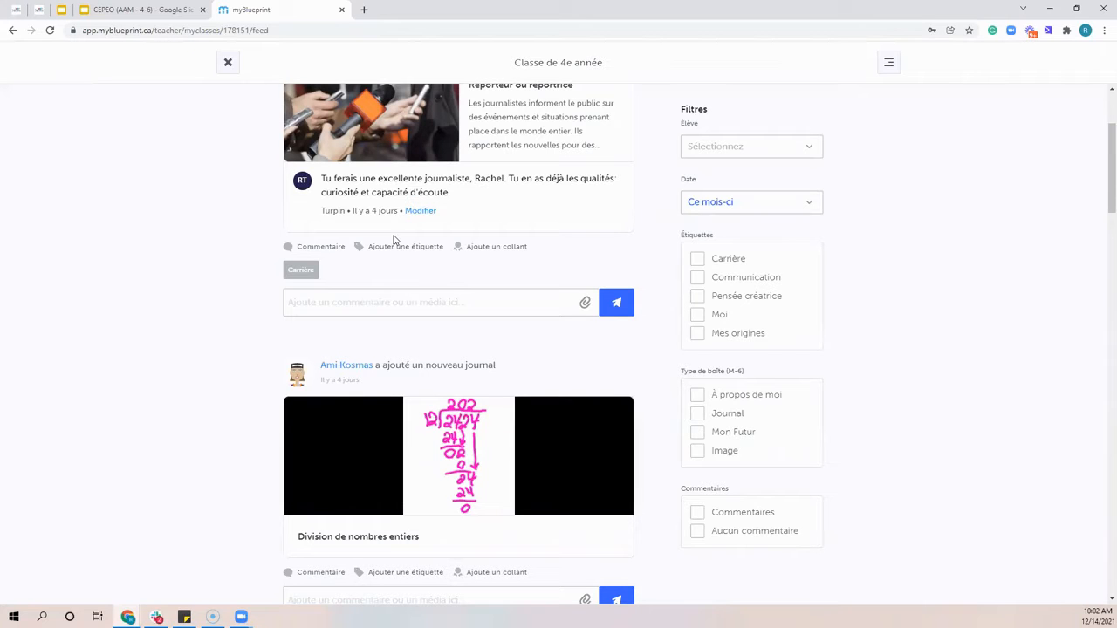
scroll(506, 283, "up", 1)
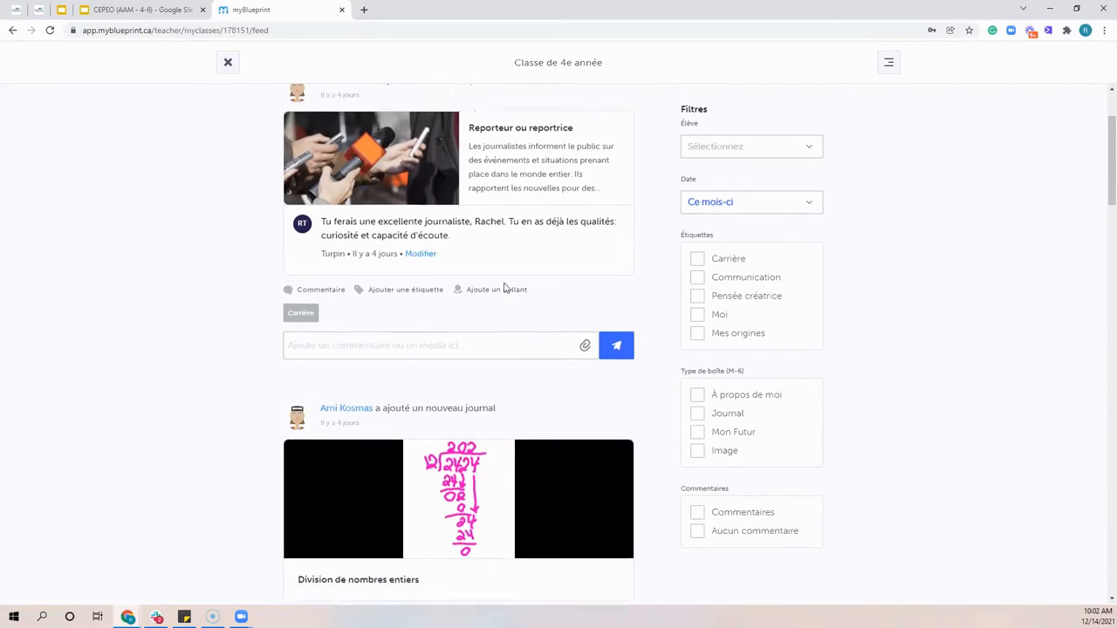
scroll(503, 288, "up", 1)
left_click(496, 364)
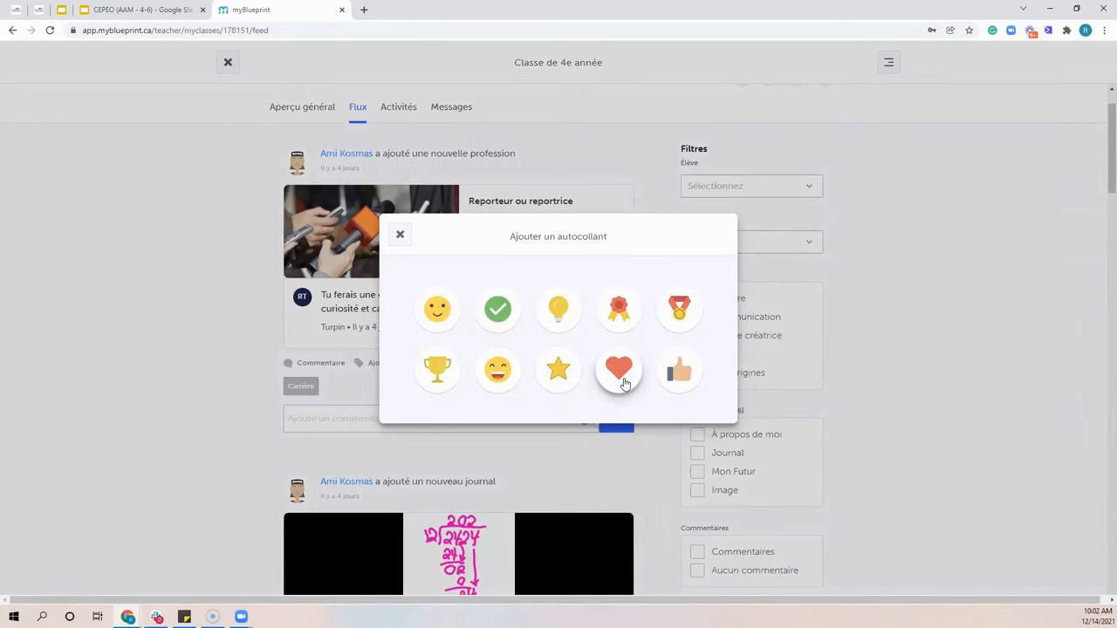
left_click(401, 236)
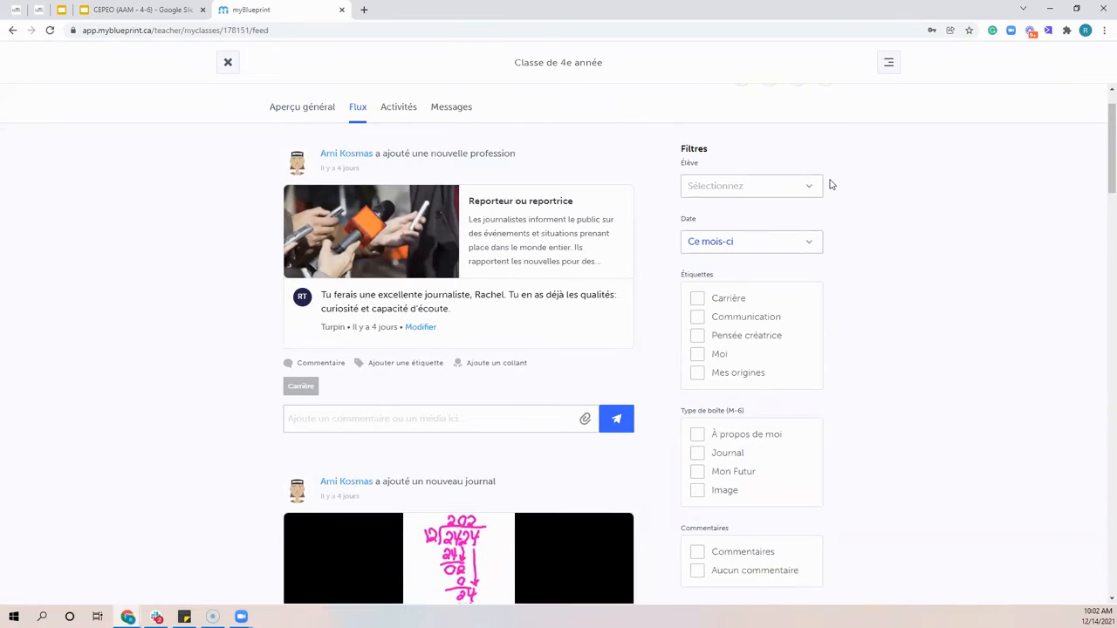
Filter the class feed by the second listed student, and clear that student filter
left_click(791, 185)
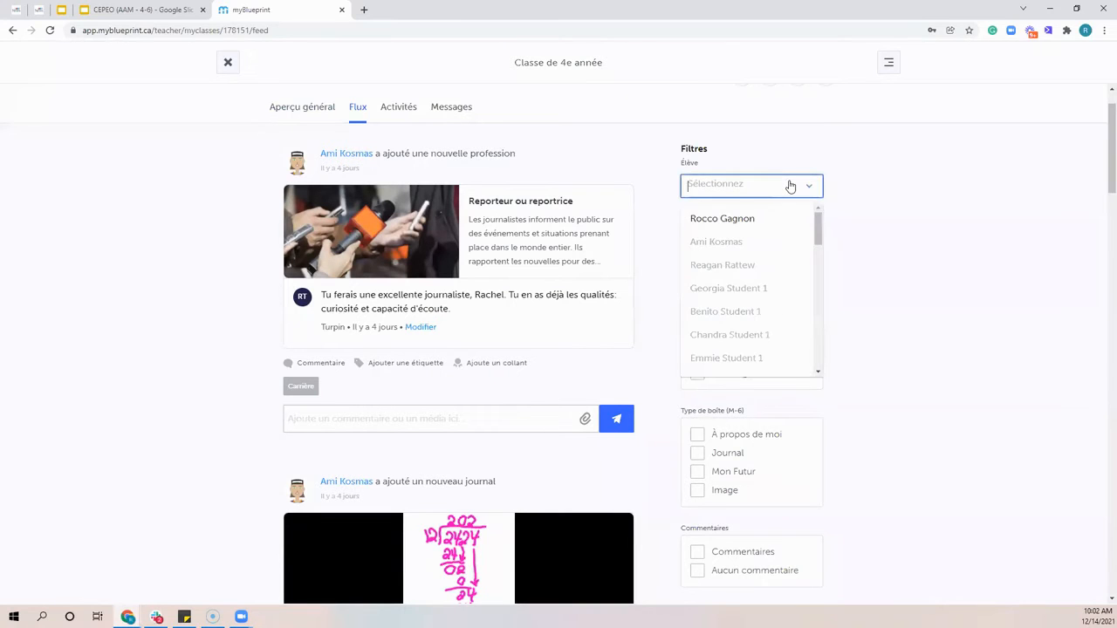
left_click(736, 245)
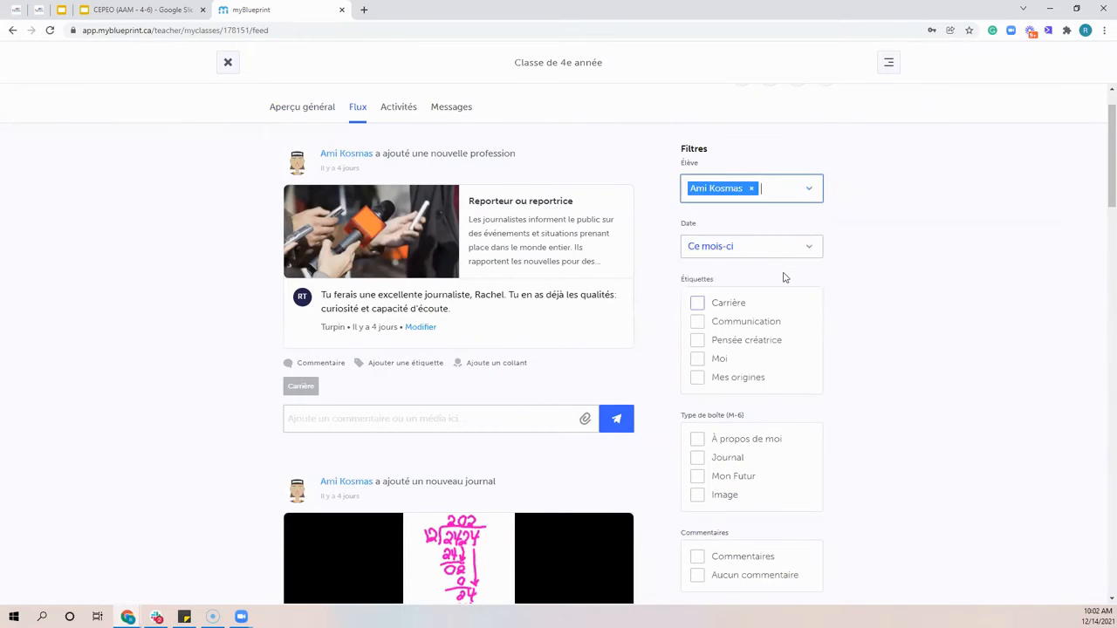
left_click(751, 189)
Filter the class feed by a student further down the list with the surname Student 2, and remove that student from the filter
left_click(773, 192)
scroll(765, 242, "down", 5)
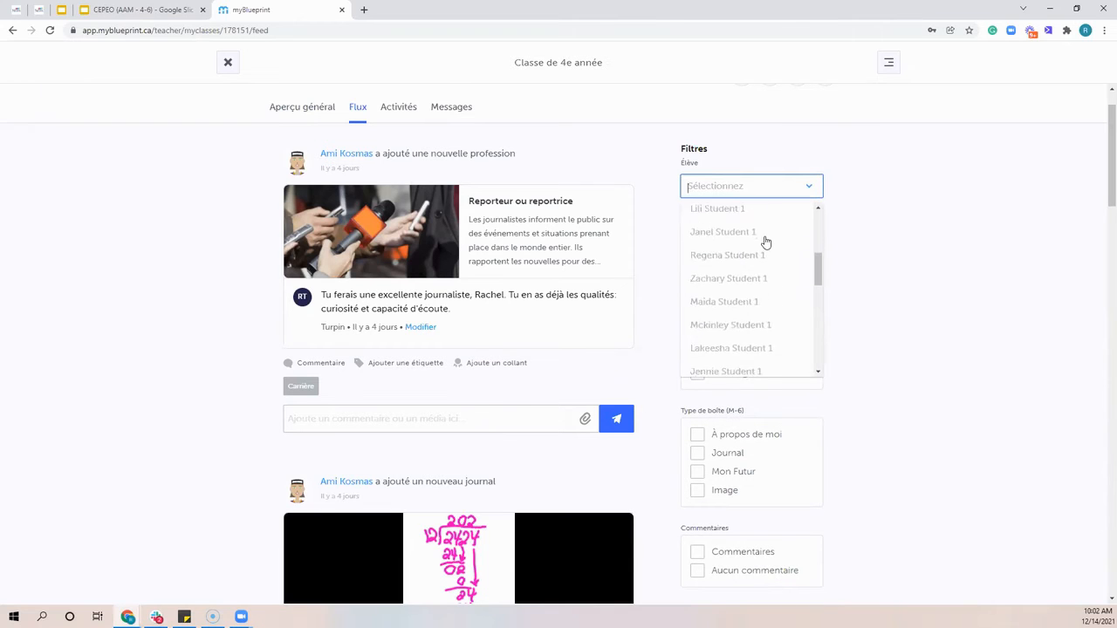
scroll(766, 242, "down", 1)
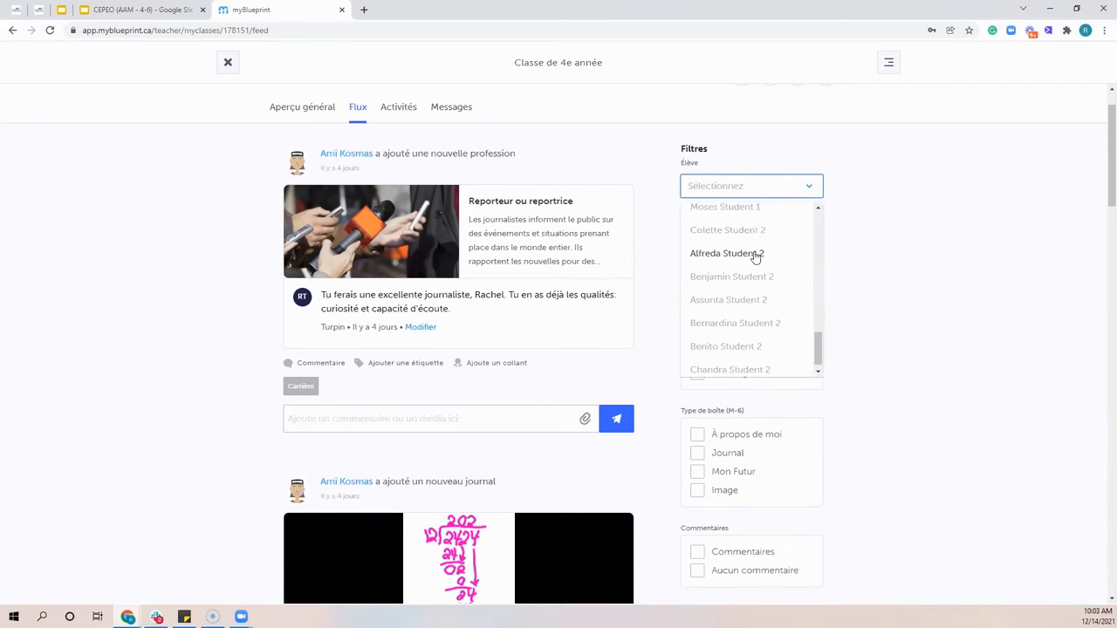
left_click(741, 232)
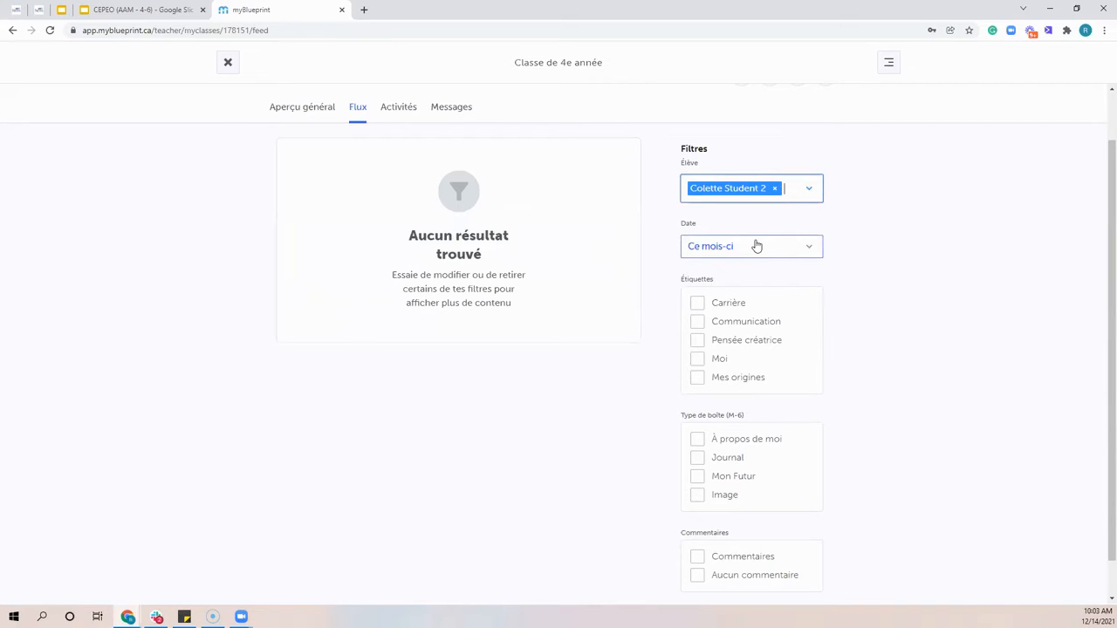
left_click(808, 193)
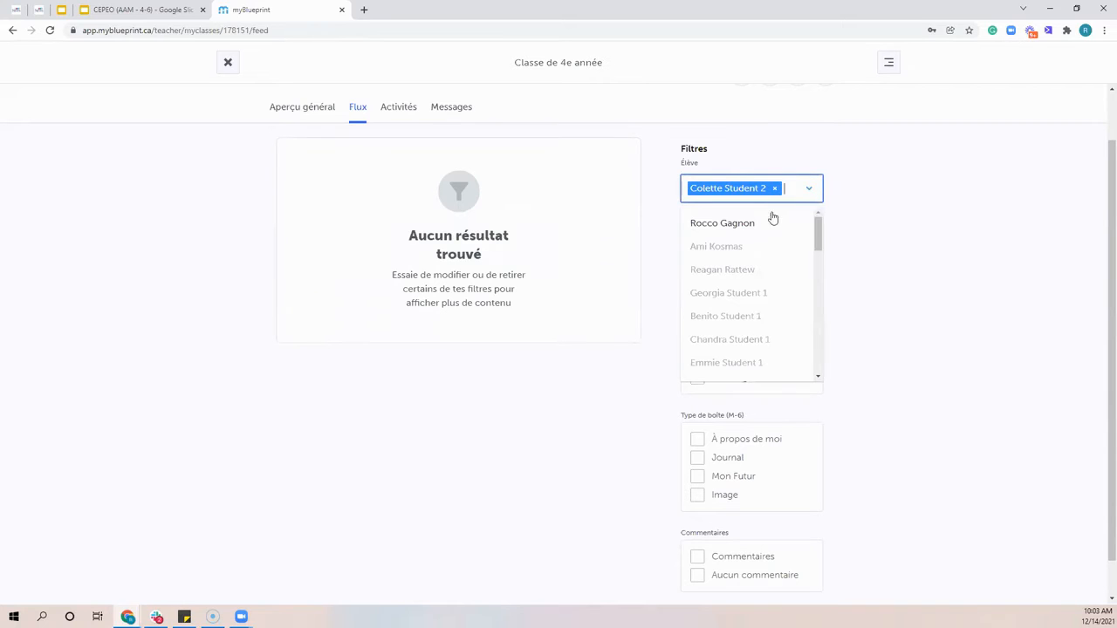
left_click(775, 189)
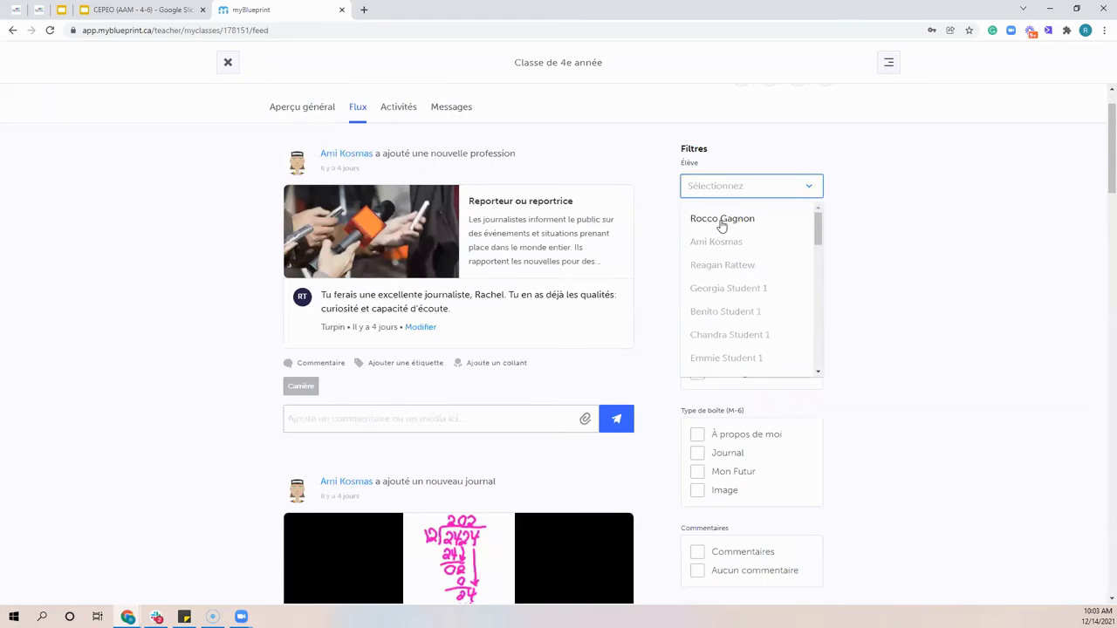
Filter the class feed by the Communication tag, and clear that tag filter
left_click(910, 317)
scroll(912, 316, "down", 1)
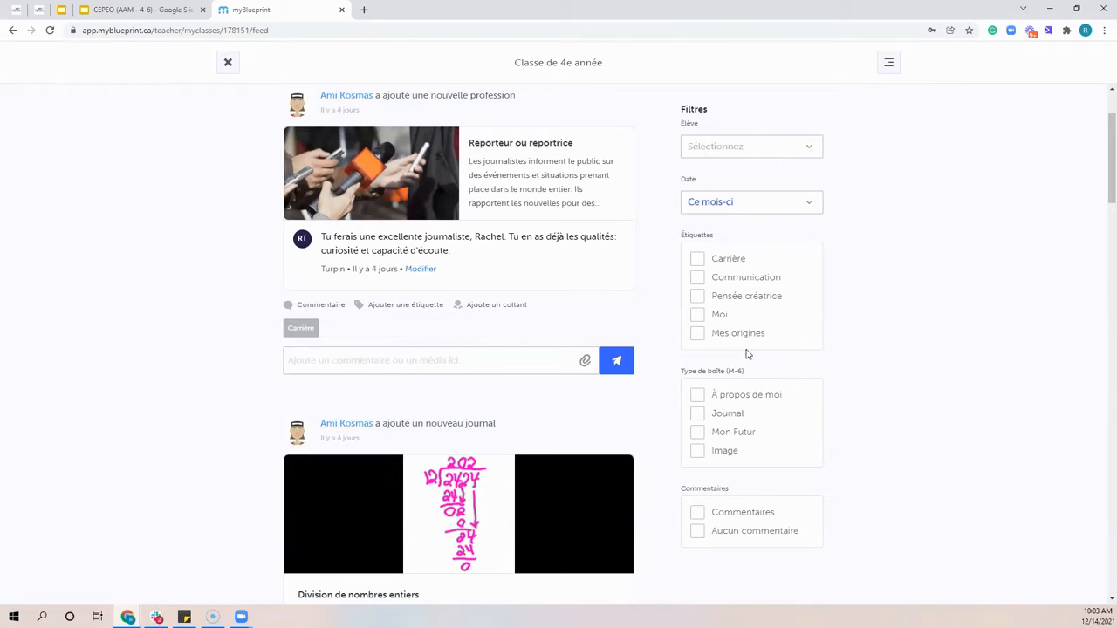
left_click(697, 278)
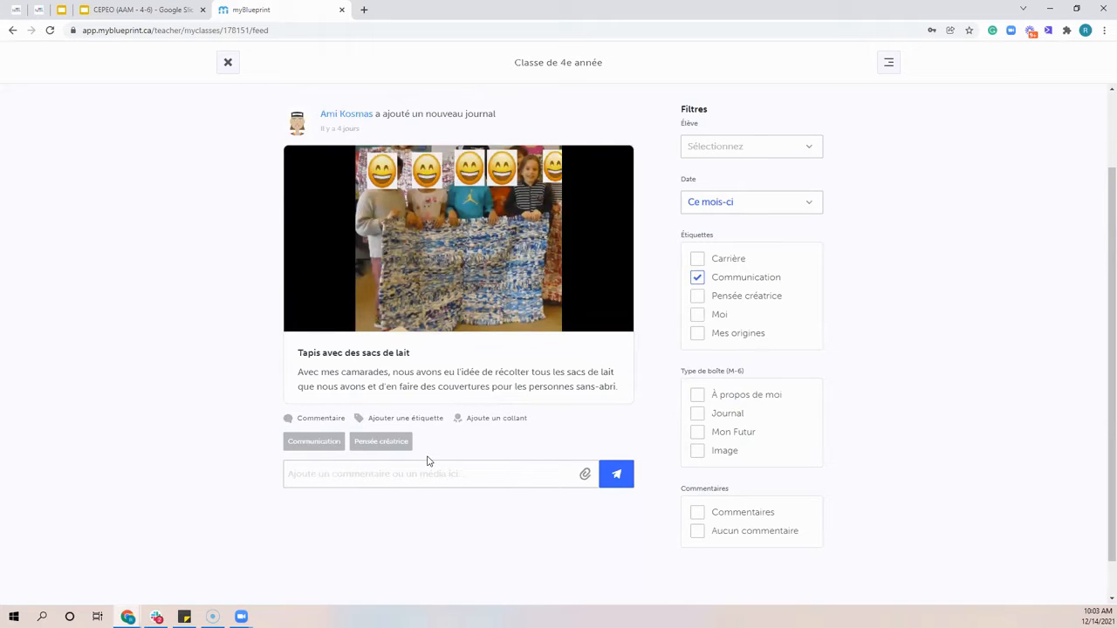
left_click(697, 277)
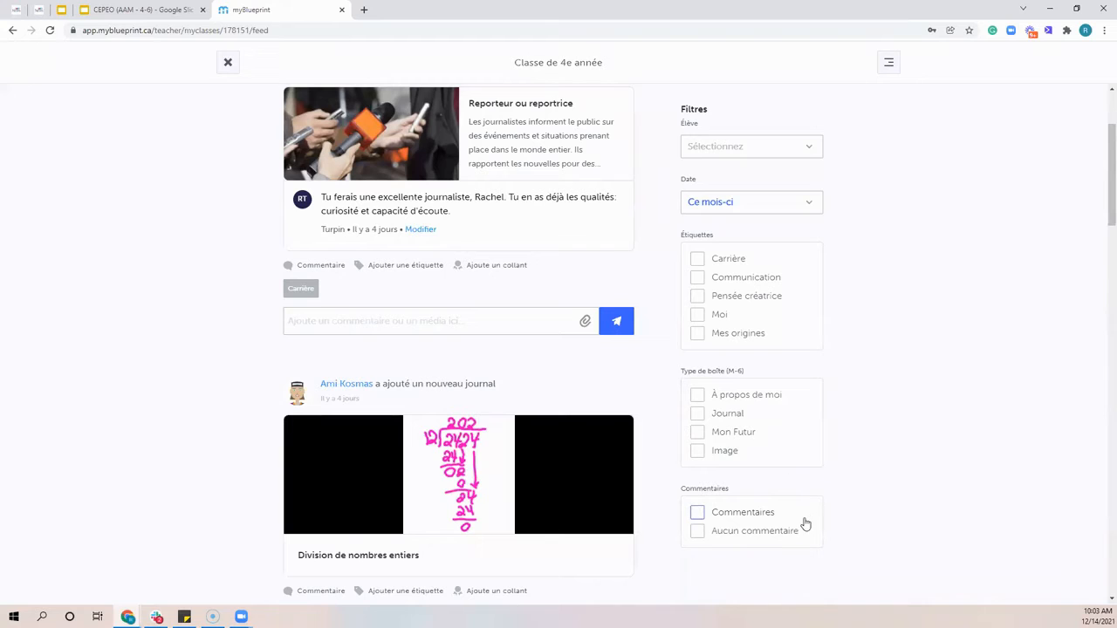
scroll(1100, 164, "up", 1)
scroll(1101, 148, "up", 2)
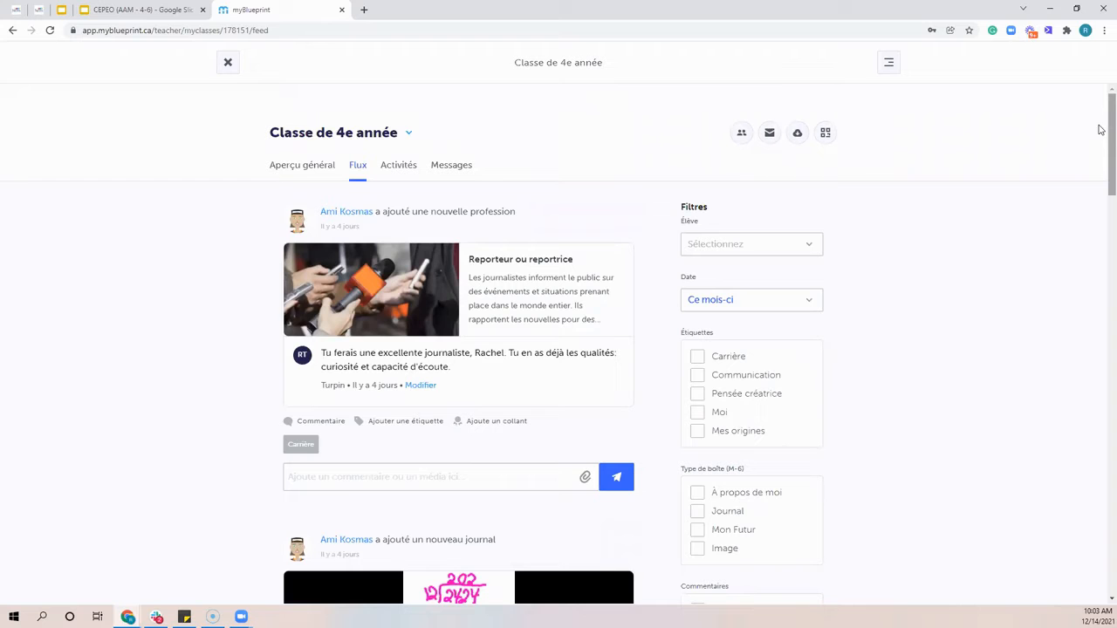
scroll(341, 234, "down", 9)
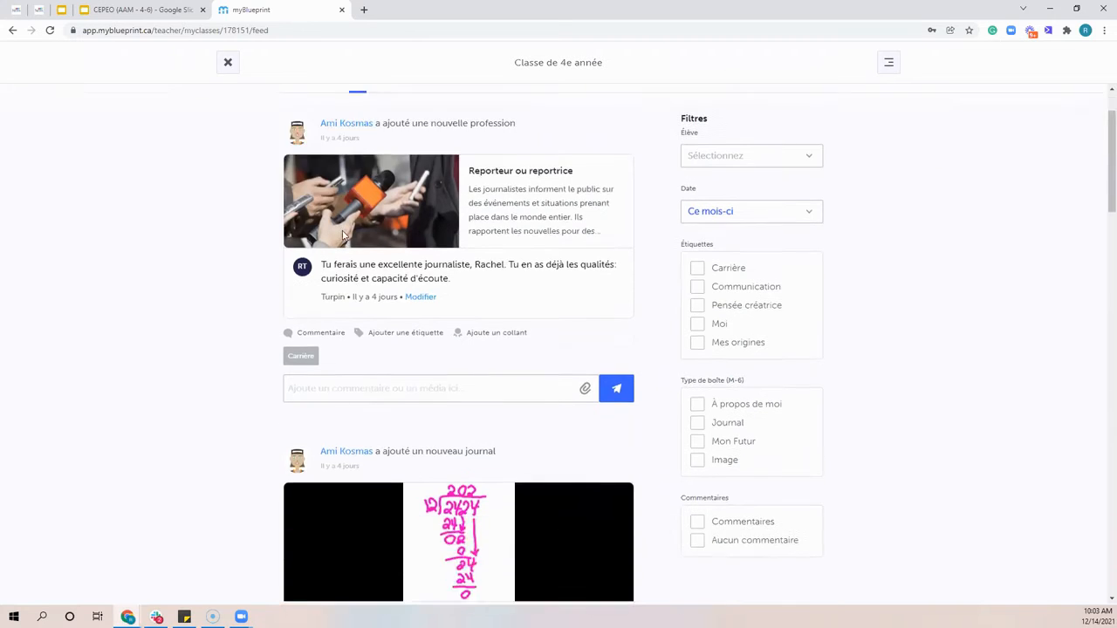
scroll(340, 234, "down", 8)
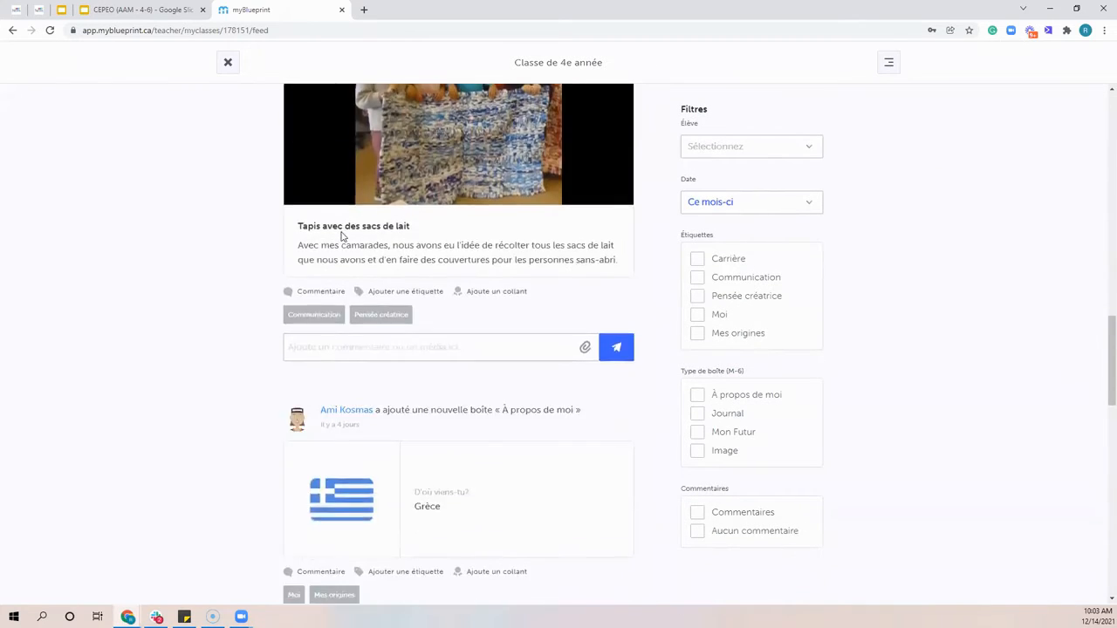
scroll(354, 235, "up", 12)
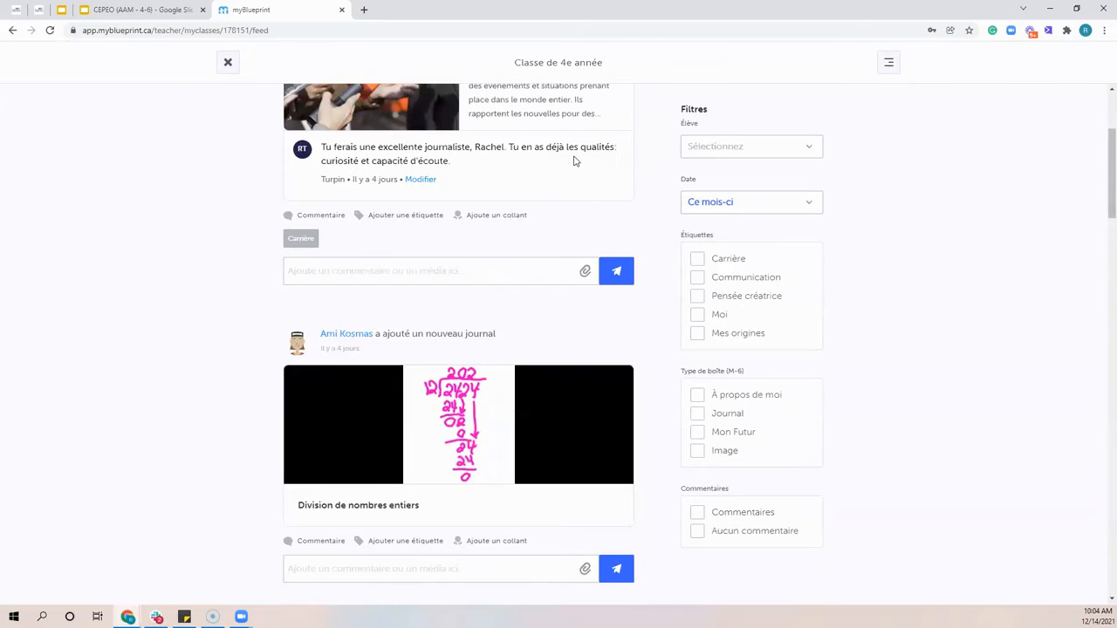
scroll(499, 329, "up", 3)
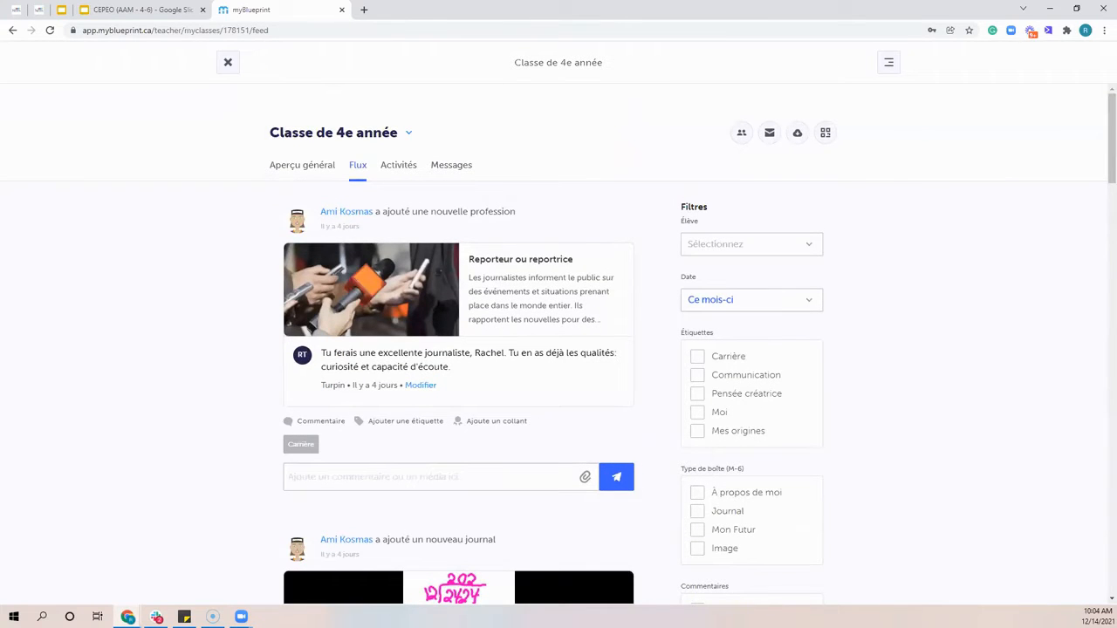
Start a new activity of the type Objectifs for Classe de 4e année
left_click(403, 168)
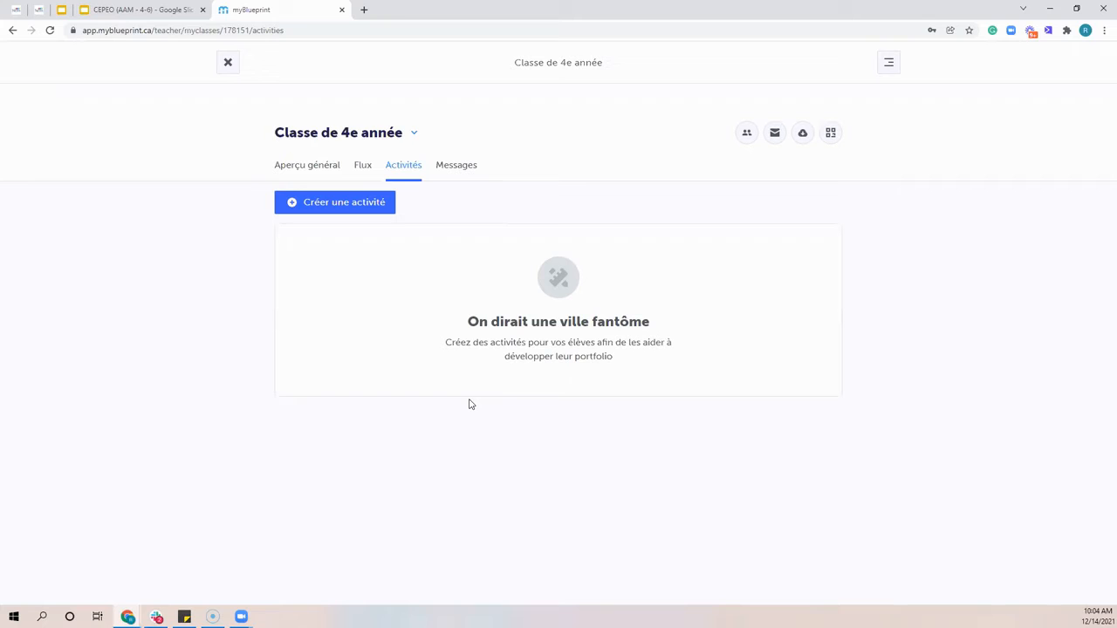
left_click(356, 211)
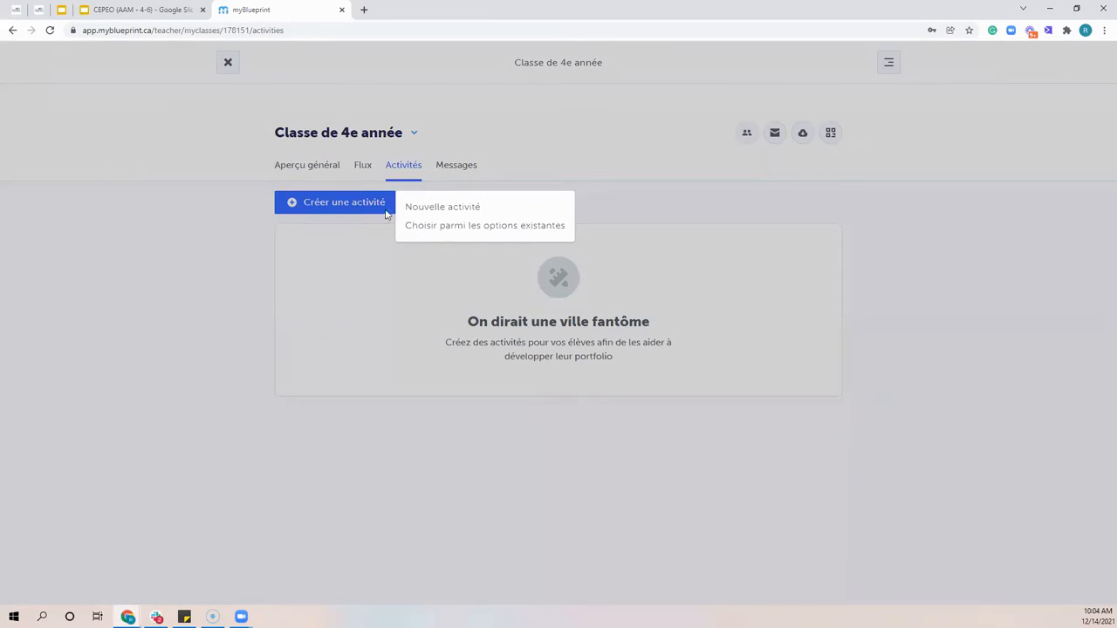
left_click(449, 207)
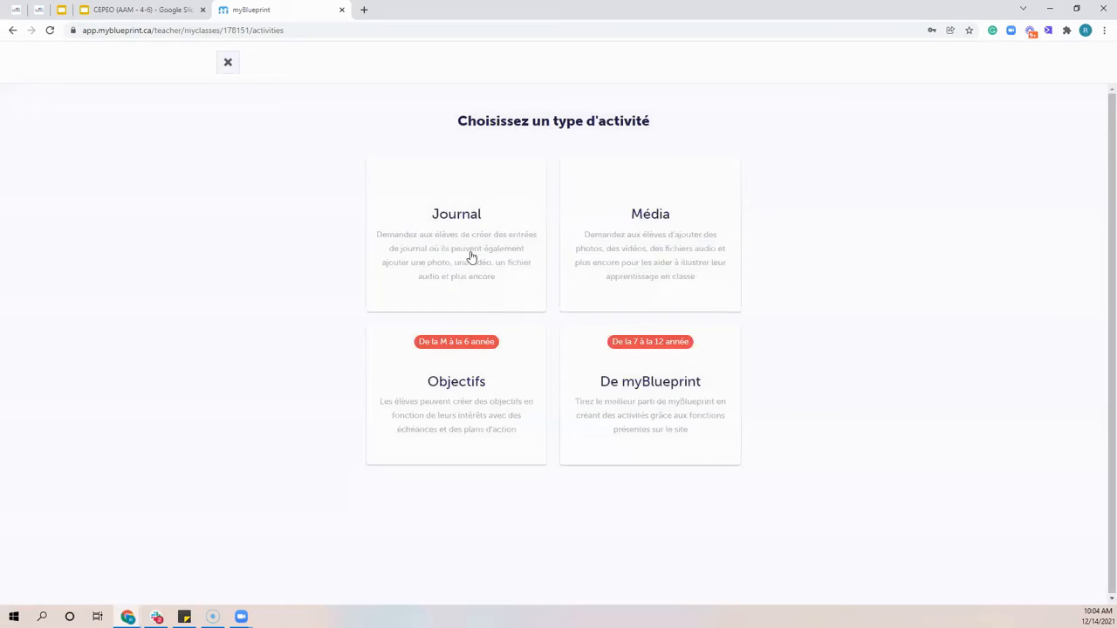
scroll(526, 371, "down", 1)
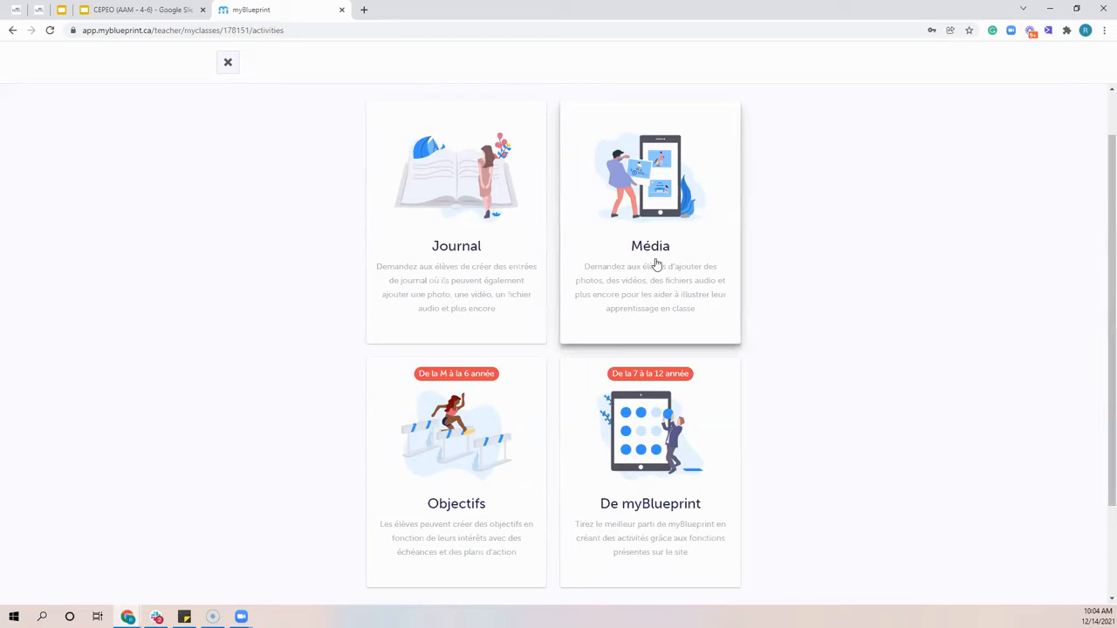
scroll(489, 319, "down", 1)
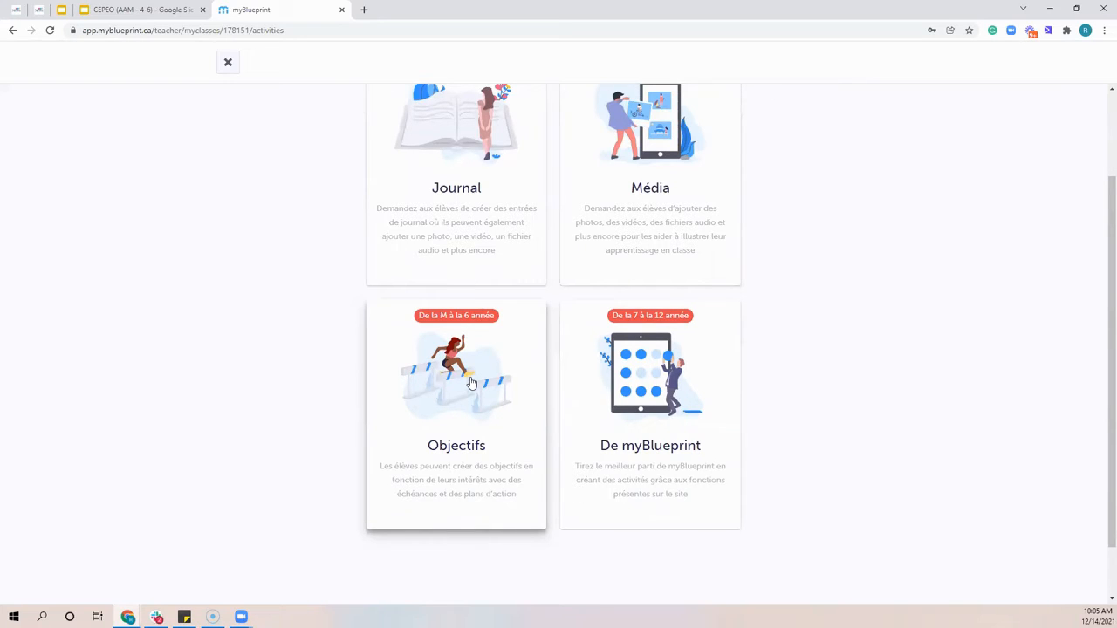
left_click(471, 382)
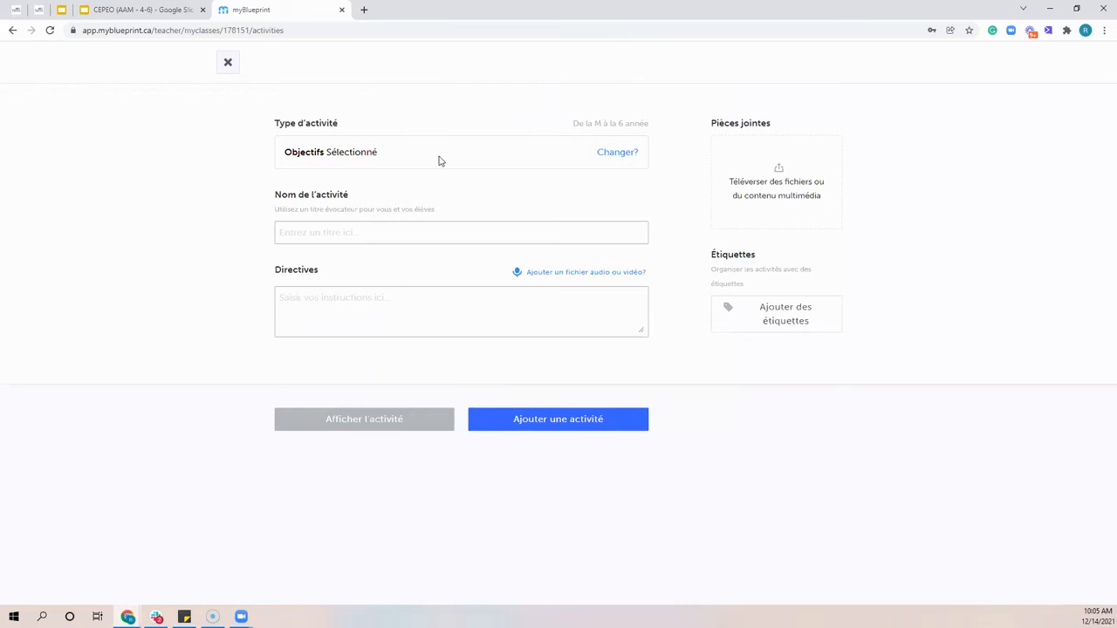
Name the activity "Activité de résolution du nouvel an"
left_click(374, 234)
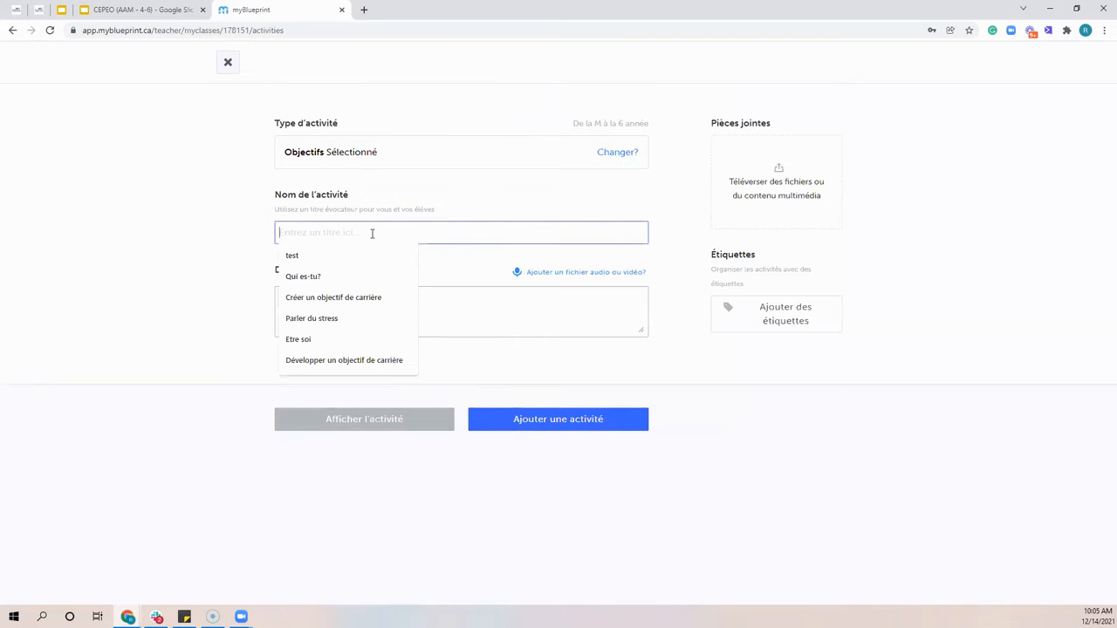
type("Acit")
key("BackSpace")
key("BackSpace")
type("tivité")
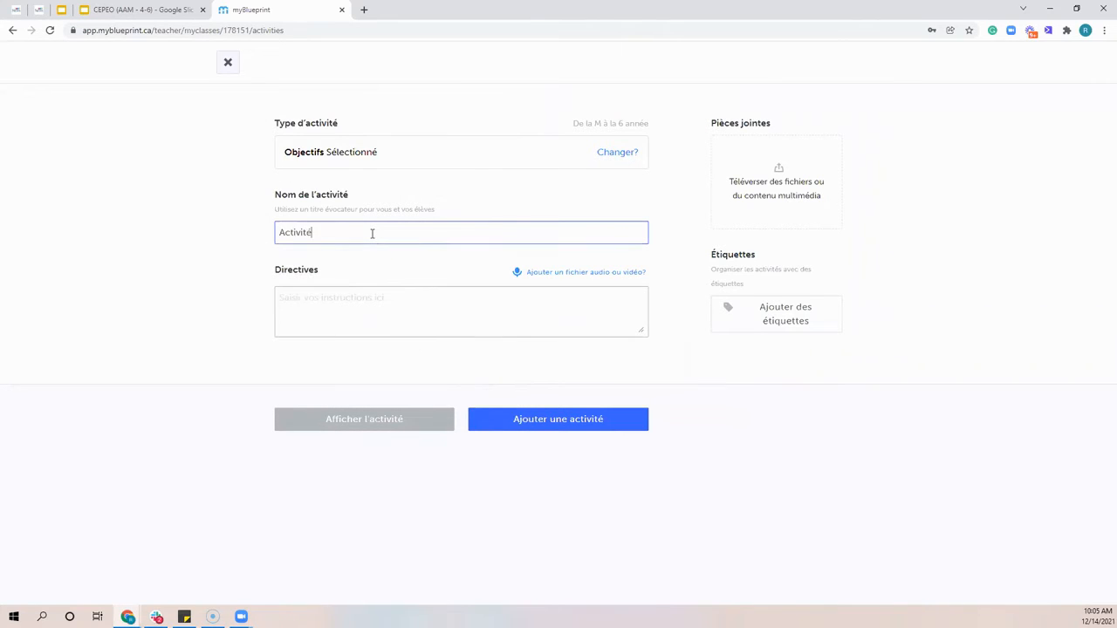
type(" de résolution du nouvel an")
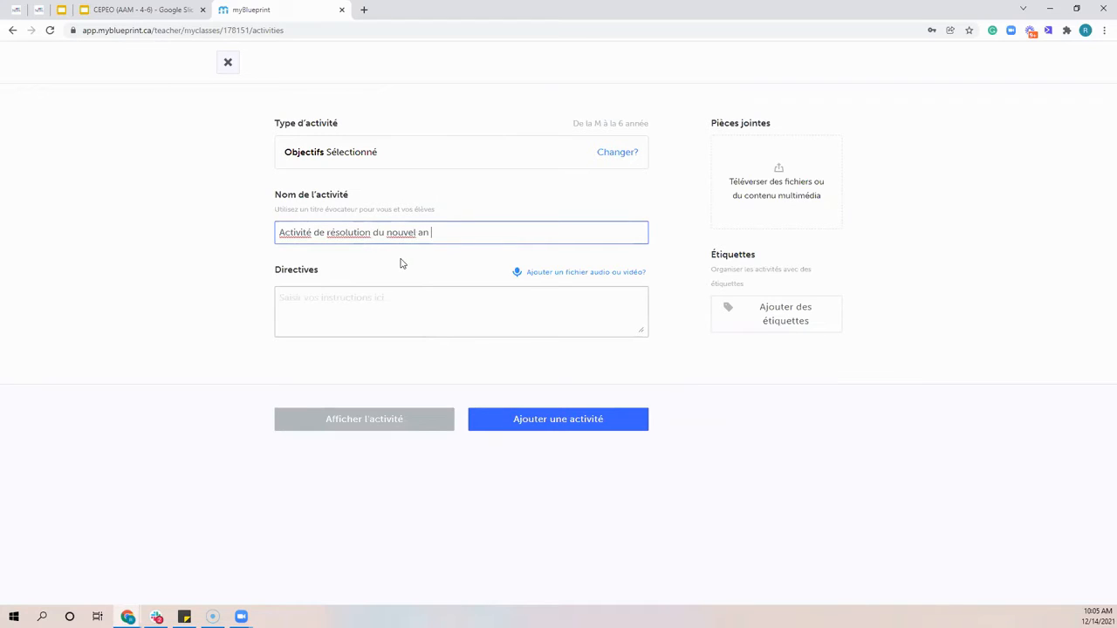
Enter the activity directions "Créer un objectif lié à une résolution du nouvel an"
left_click(302, 303)
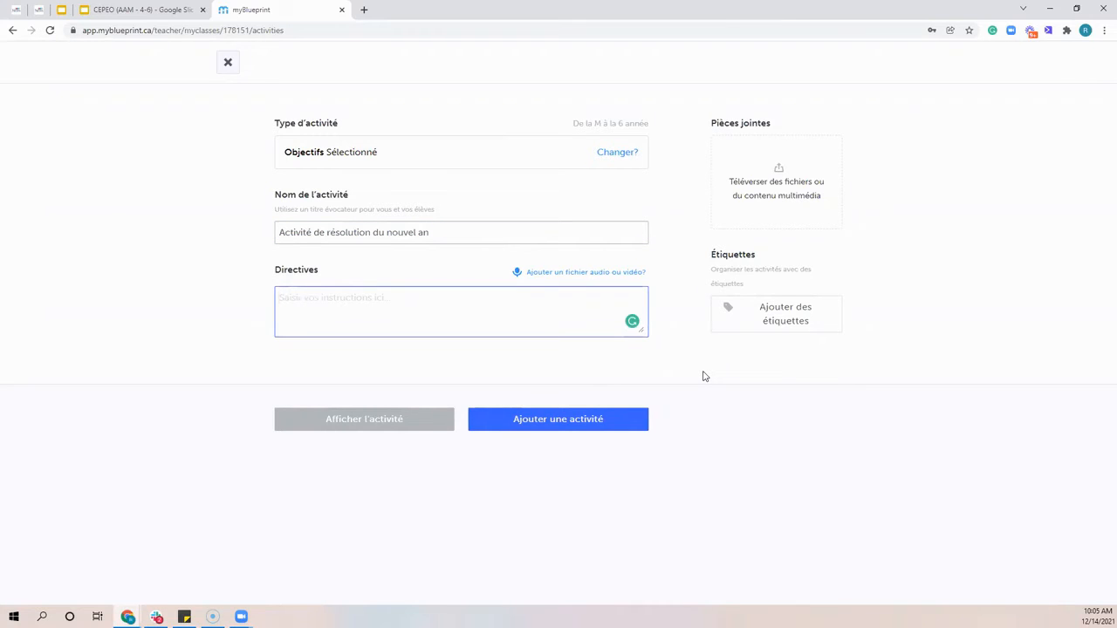
type("Créer un objectif lié ")
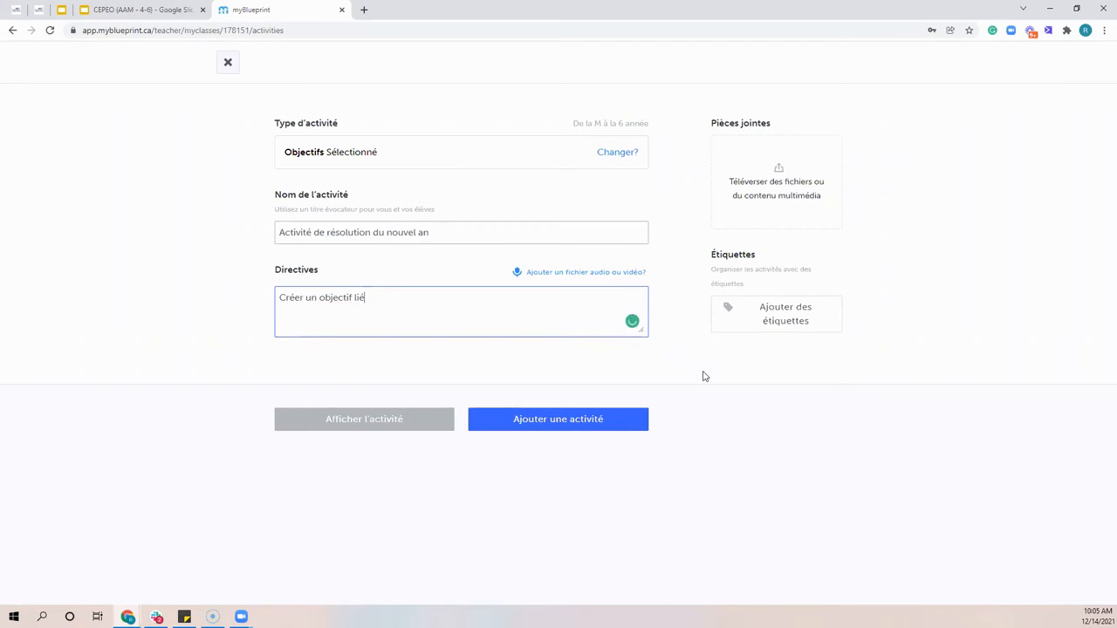
type("à une résolutu")
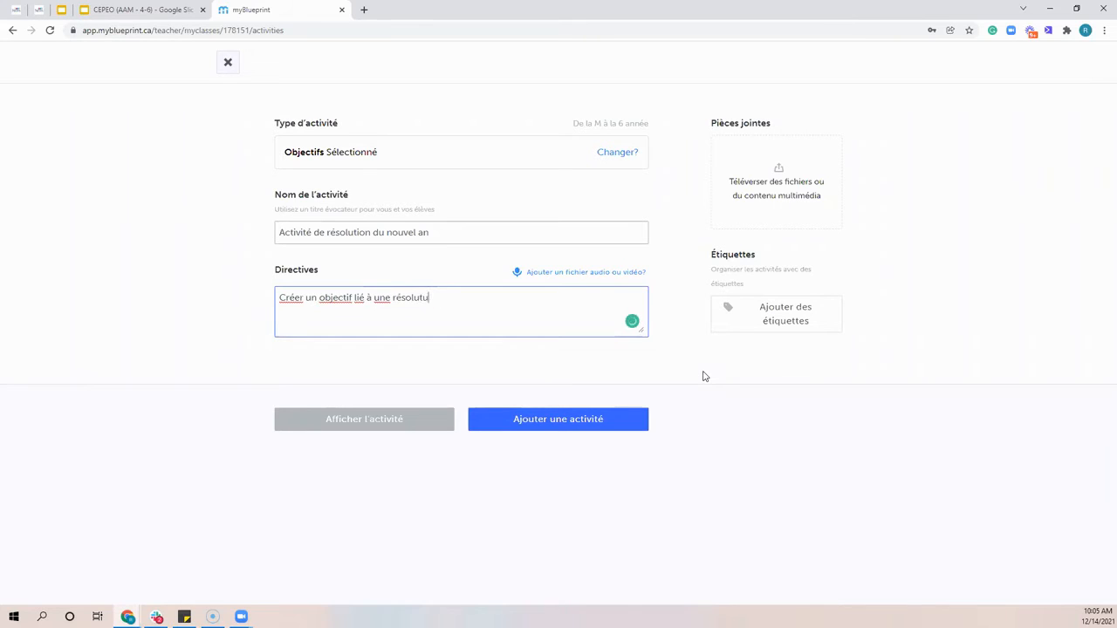
key("BackSpace")
type("ion du nouvel an")
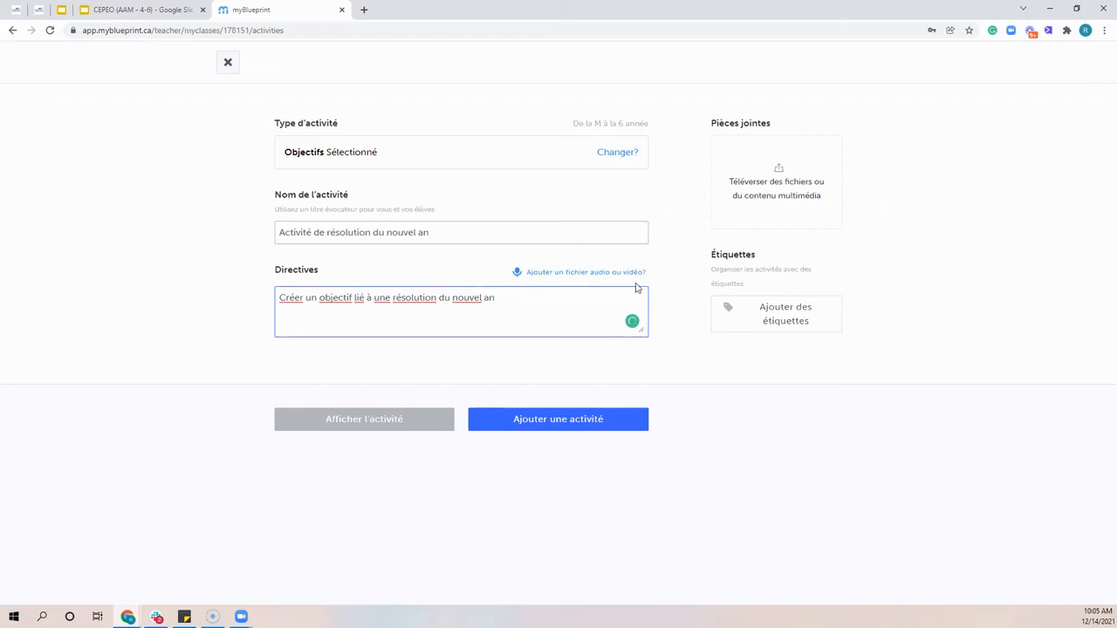
View the audio and video recording options for the activity directions without choosing one, and review the name and directions
left_click(587, 274)
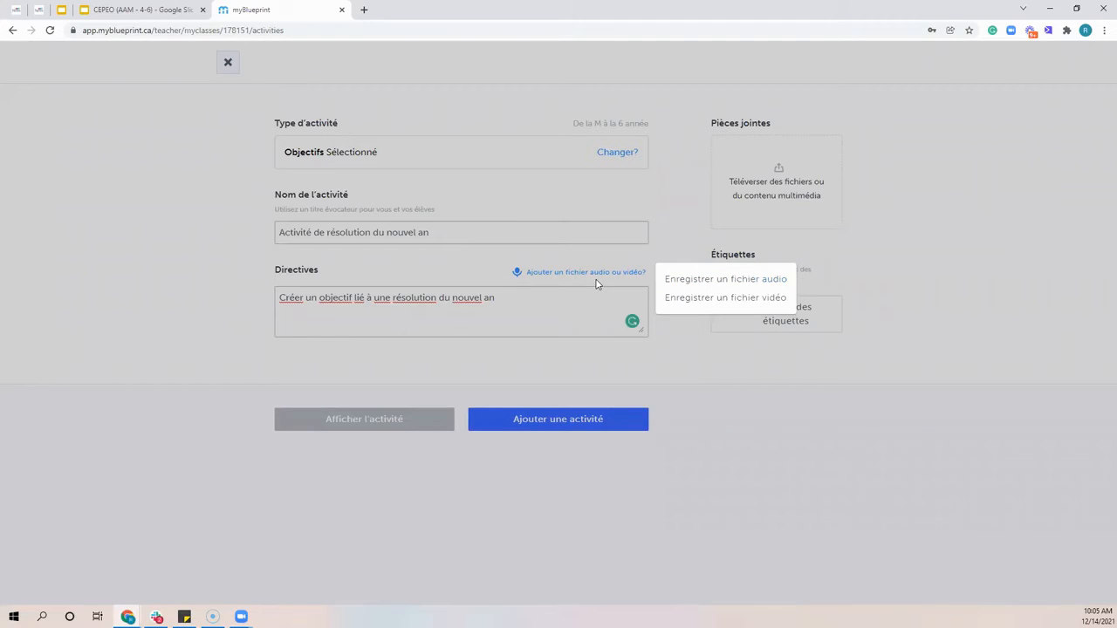
left_click(432, 264)
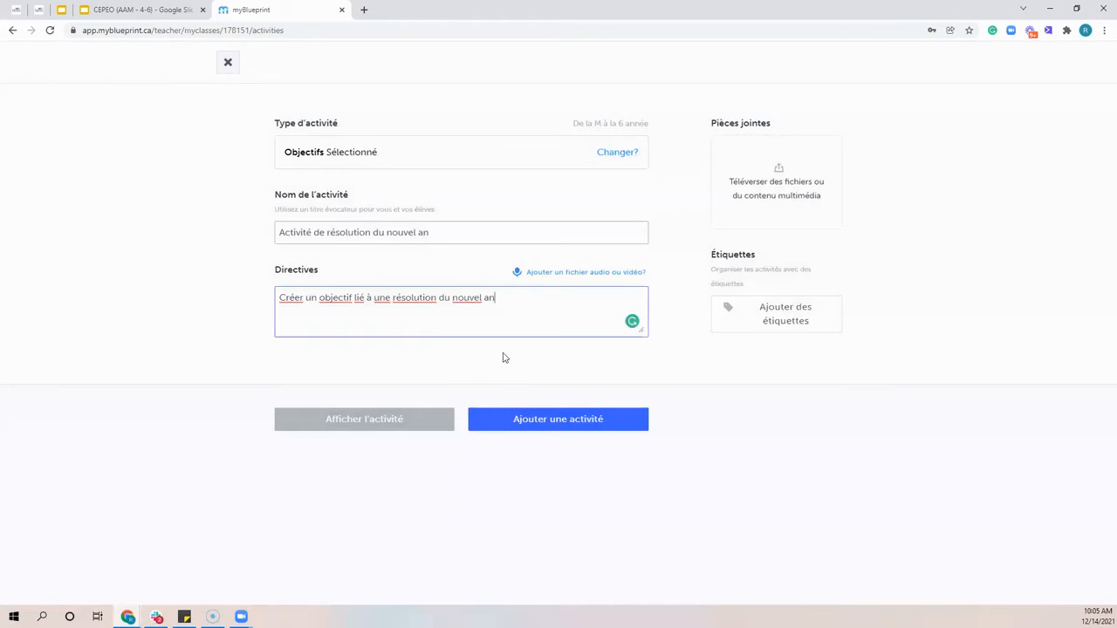
double_click(291, 232)
left_click(237, 269)
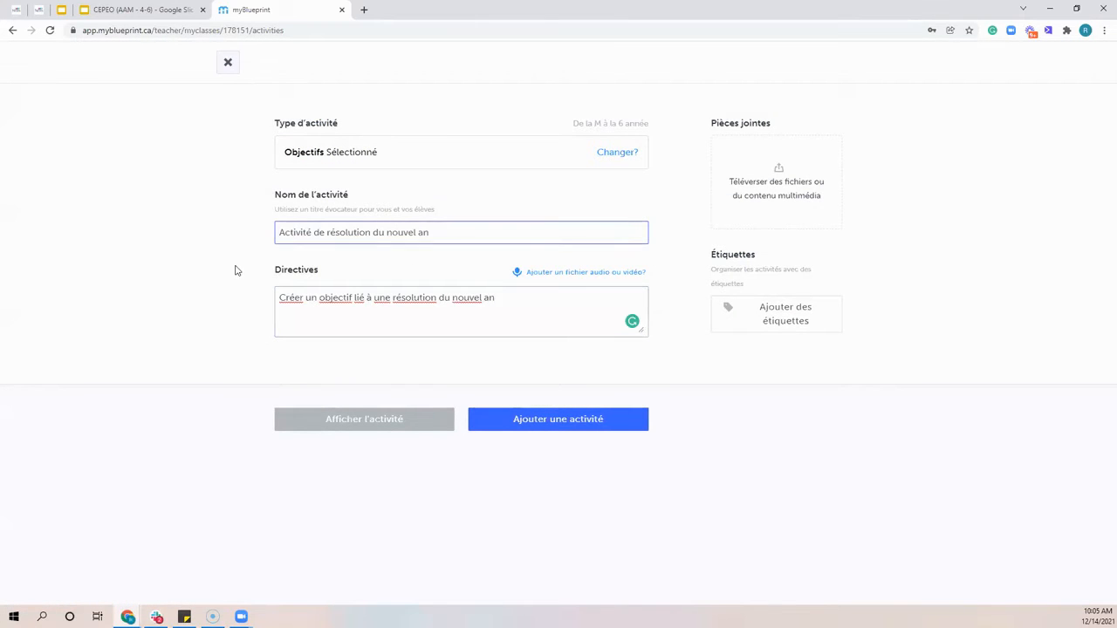
left_click_drag(288, 298, 500, 310)
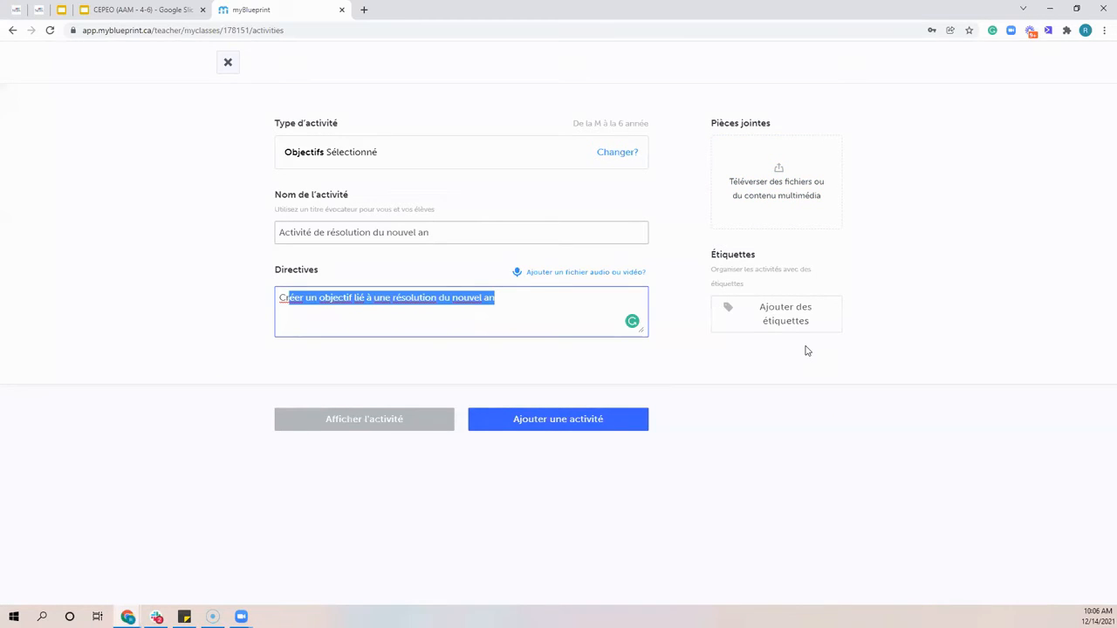
Create the tag Objectifs and add it to the activity
left_click(782, 323)
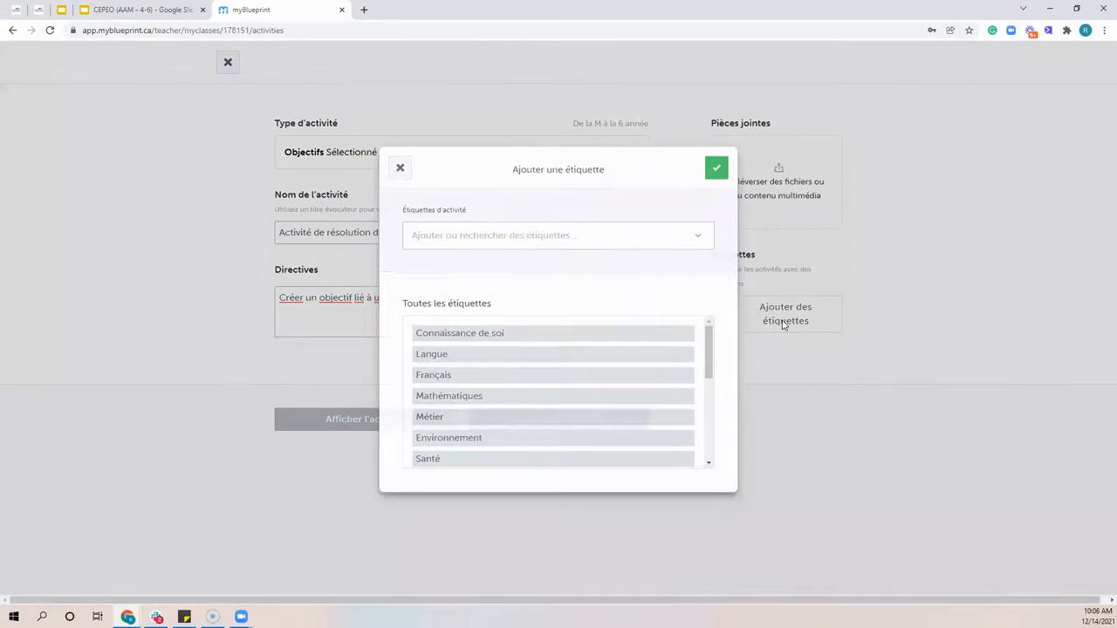
left_click(566, 244)
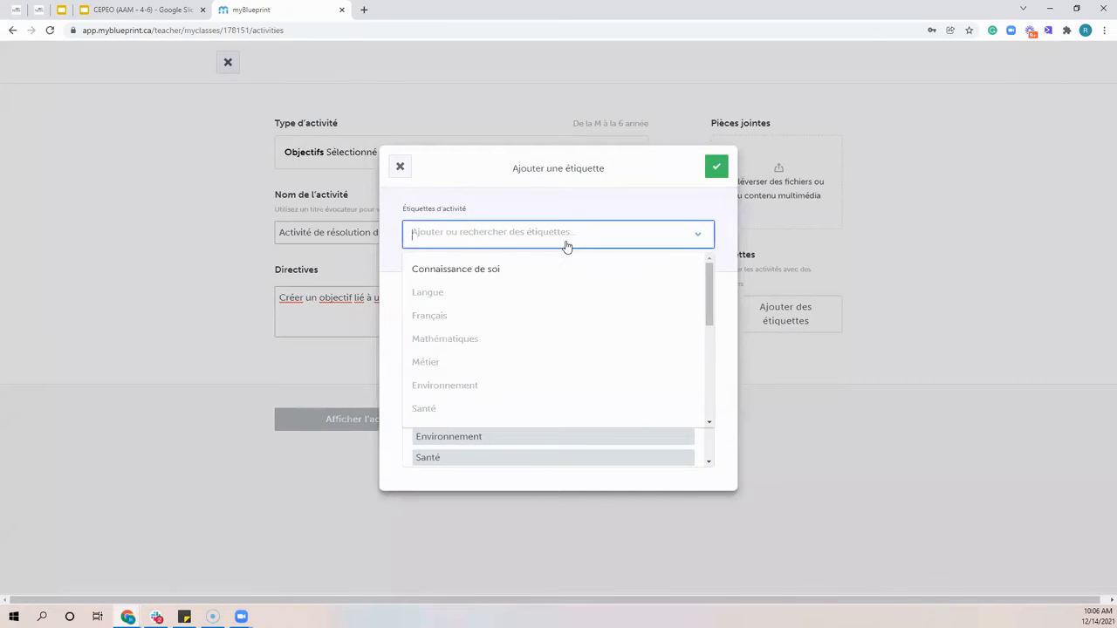
type("Objke")
key("BackSpace")
type("ectifs")
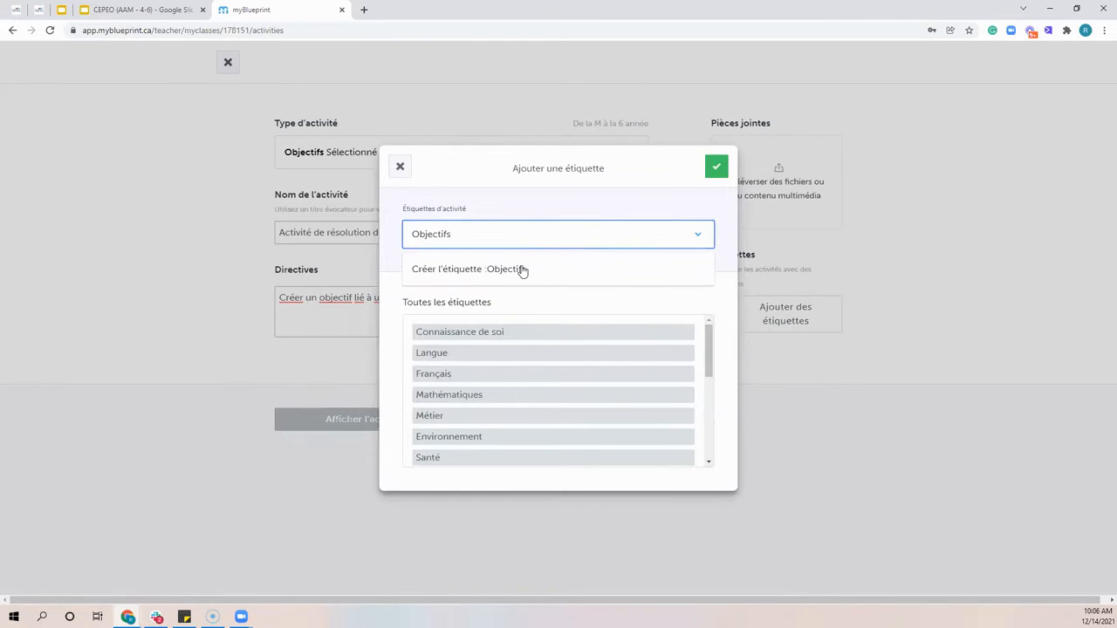
left_click(519, 270)
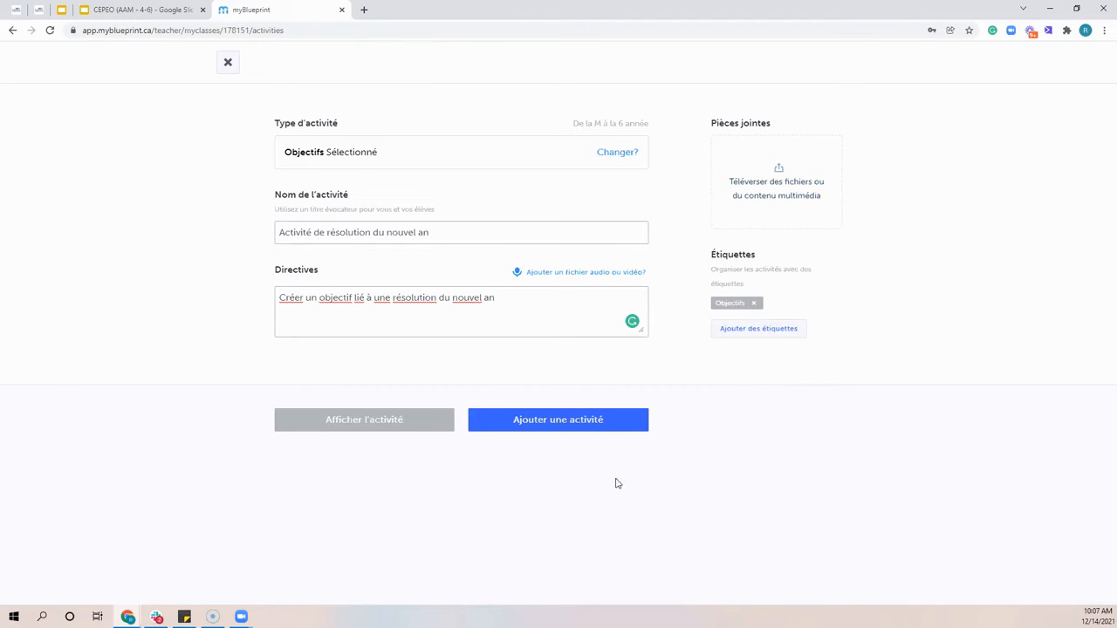
Add the activity to the class, and reopen the activity list of Classe de 4e année
left_click(562, 424)
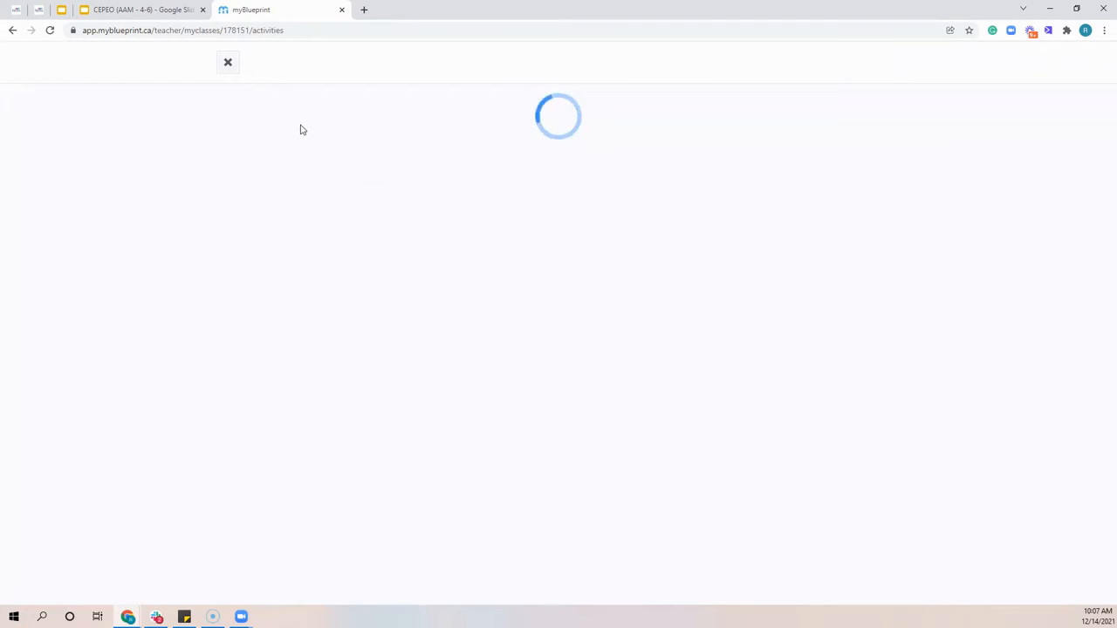
left_click(229, 65)
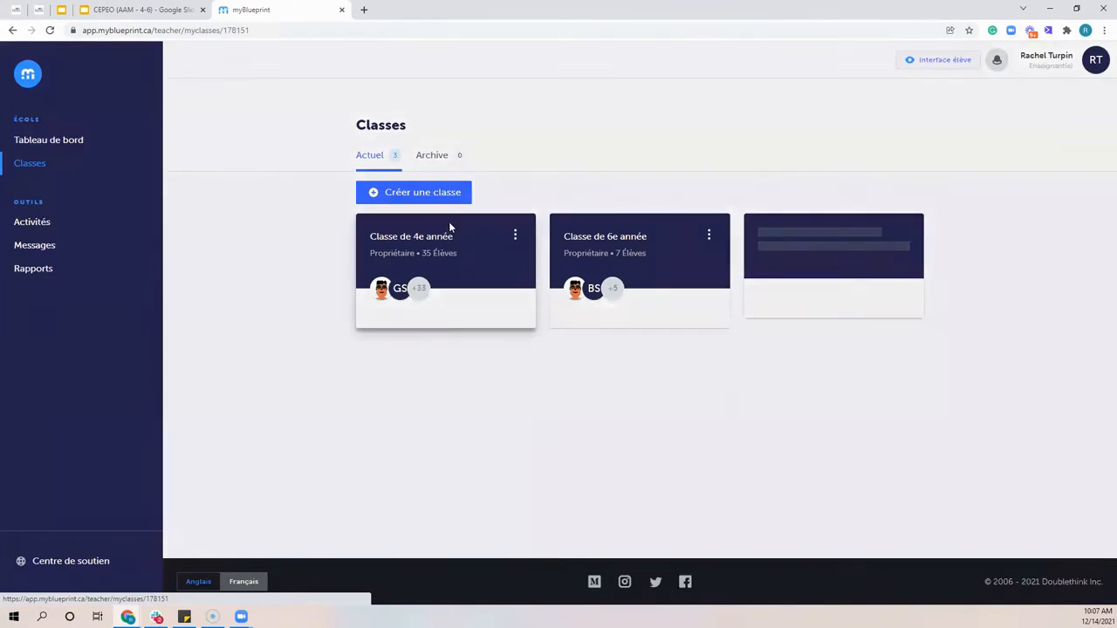
left_click(449, 221)
left_click(398, 168)
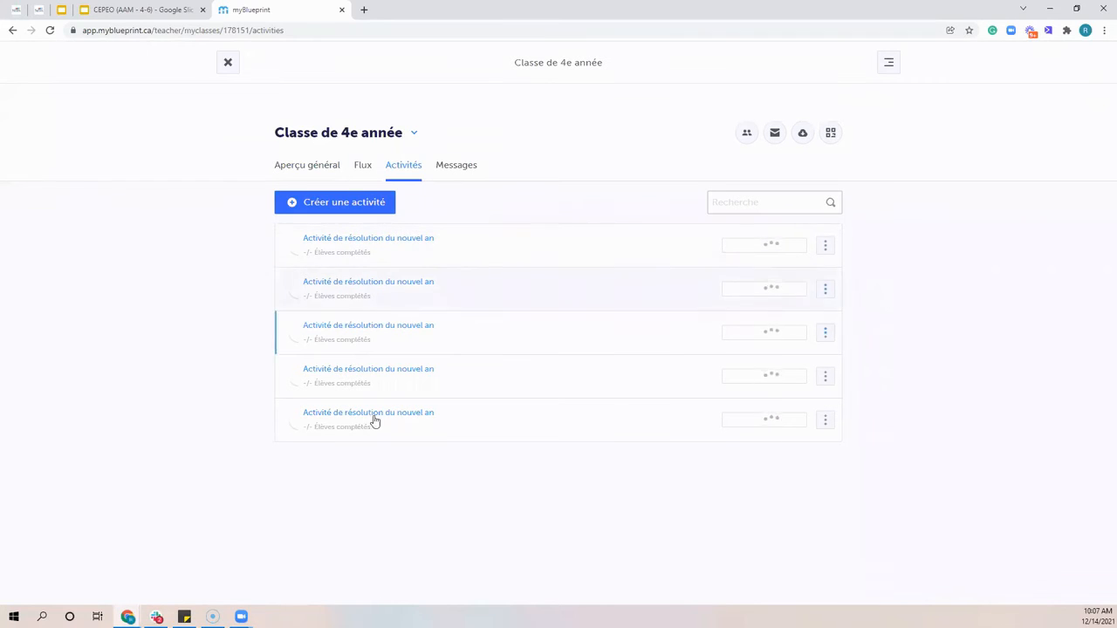
Delete the duplicate "Activité de résolution du nouvel an" entries from the class's activity list, working upward and keeping the first entry
left_click(823, 422)
left_click(851, 466)
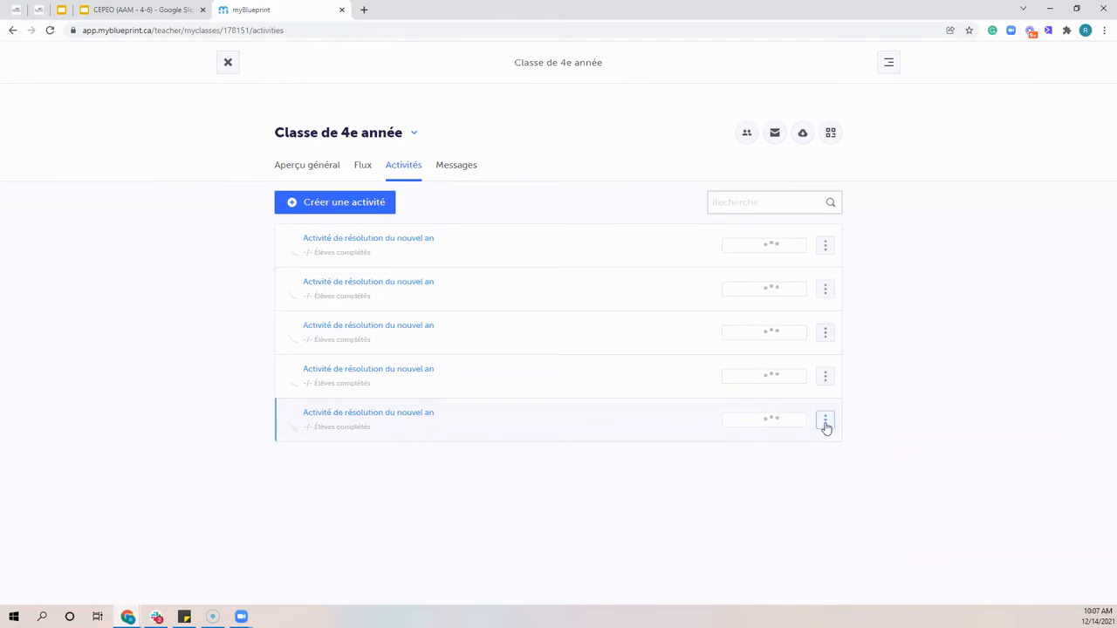
left_click(826, 426)
left_click(867, 469)
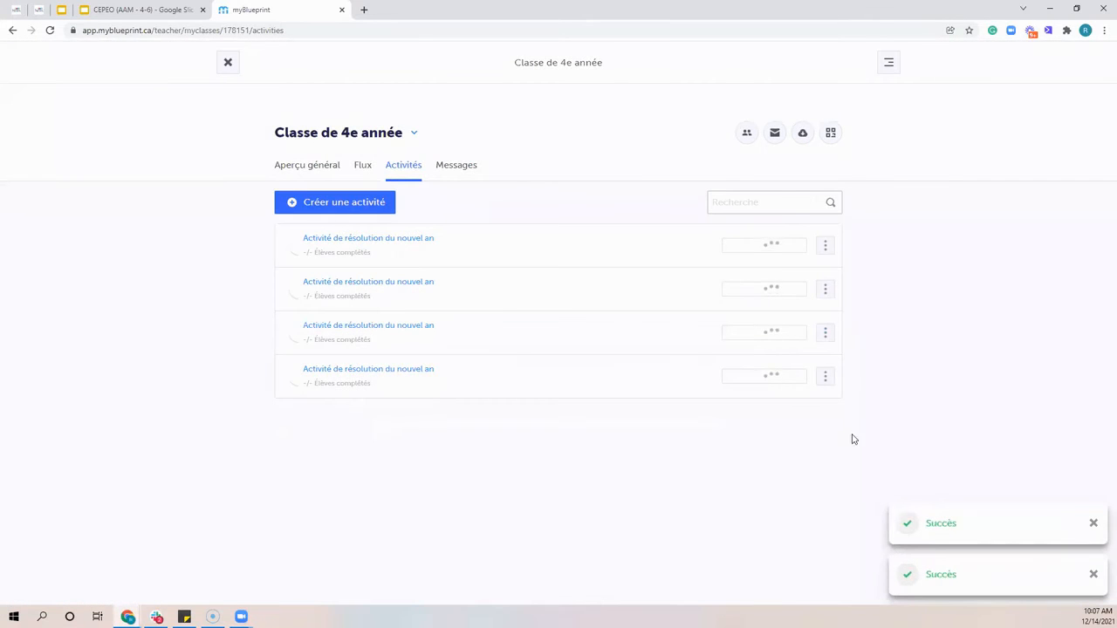
left_click(824, 379)
left_click(848, 421)
left_click(827, 337)
left_click(864, 374)
left_click(827, 294)
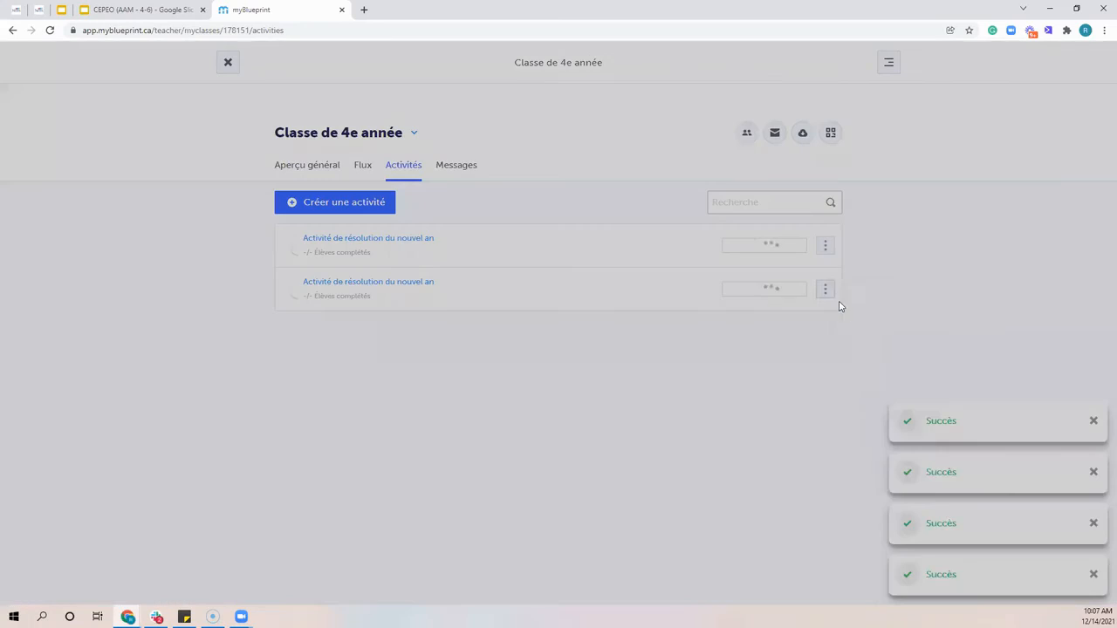
left_click(857, 329)
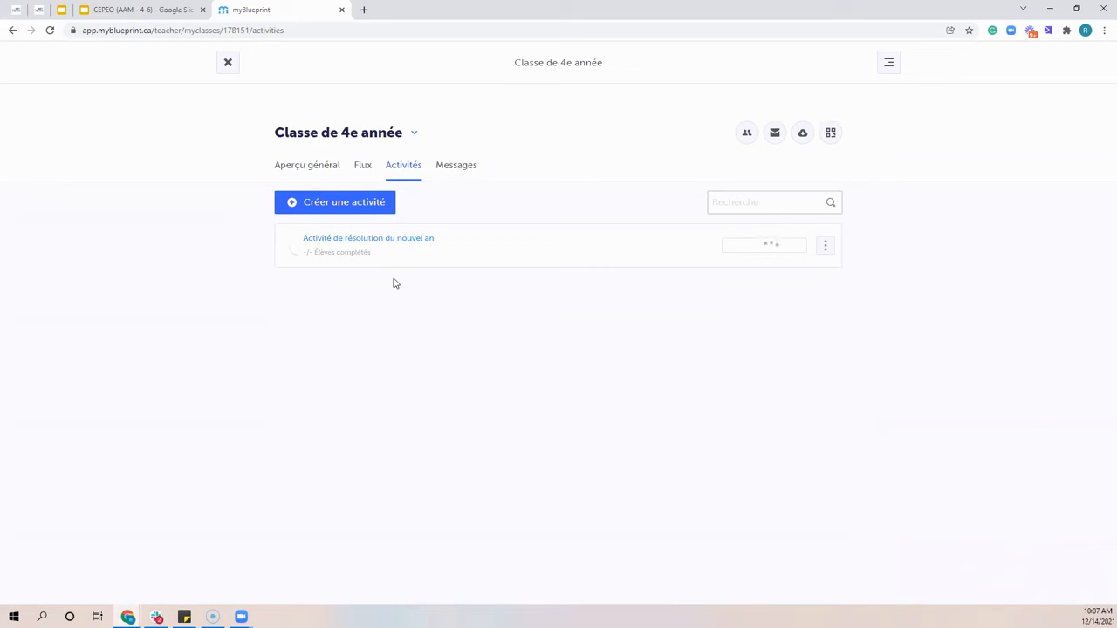
Open the remaining "Activité de résolution du nouvel an" and review its completed and incomplete student lists
left_click(363, 240)
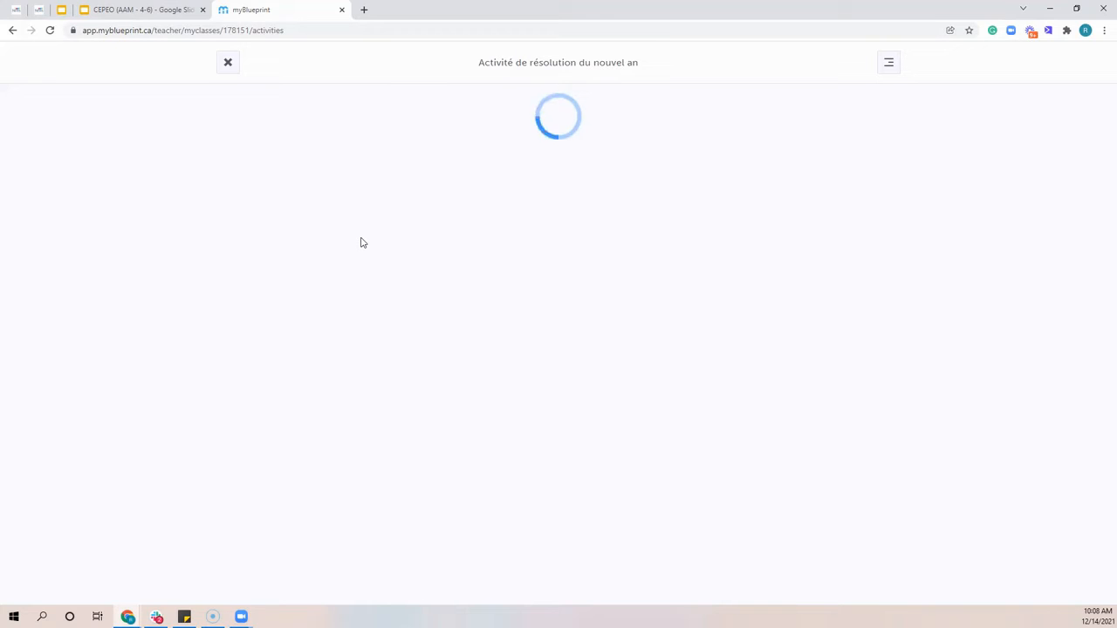
key("F5")
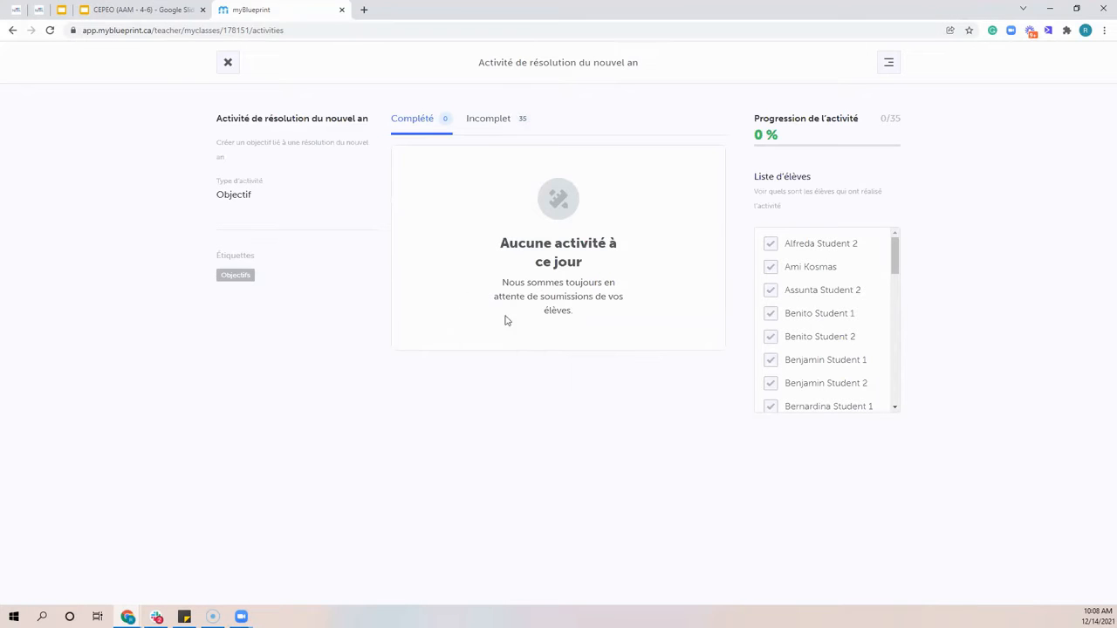
left_click(483, 119)
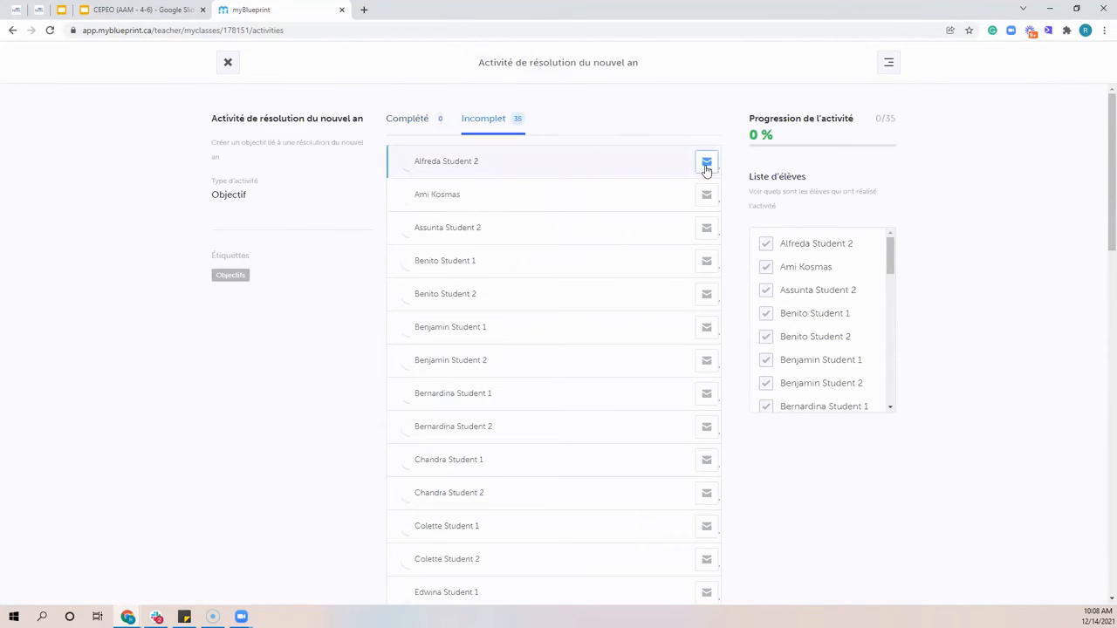
scroll(706, 175, "down", 2)
scroll(698, 349, "down", 1)
scroll(690, 247, "up", 3)
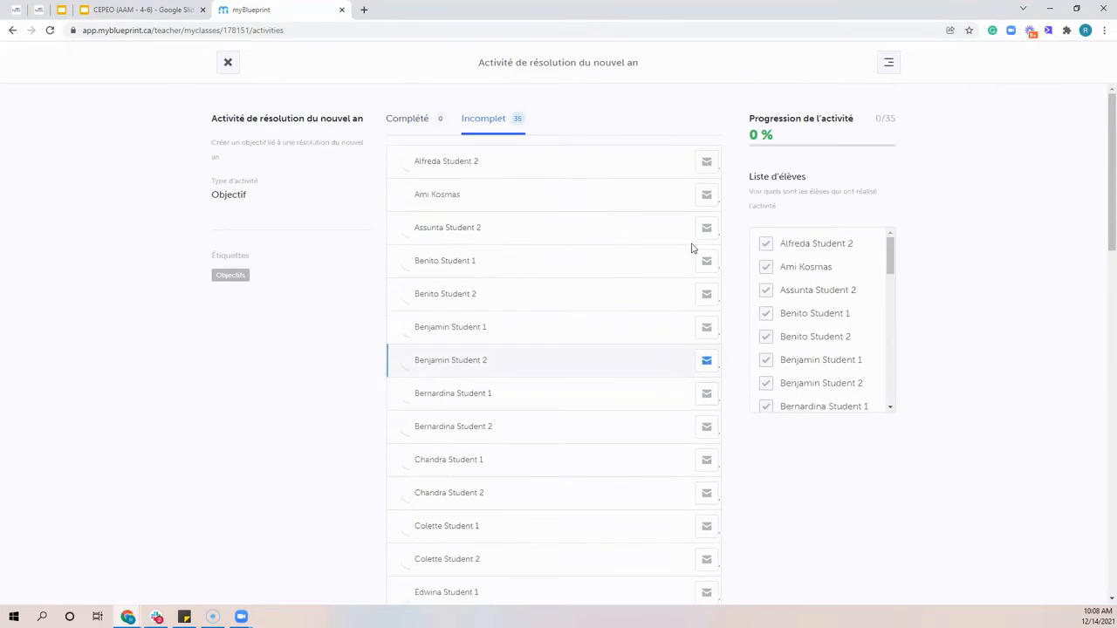
View the new message form for the first incomplete student, close it unsent, and return to the class's activity list
left_click(707, 166)
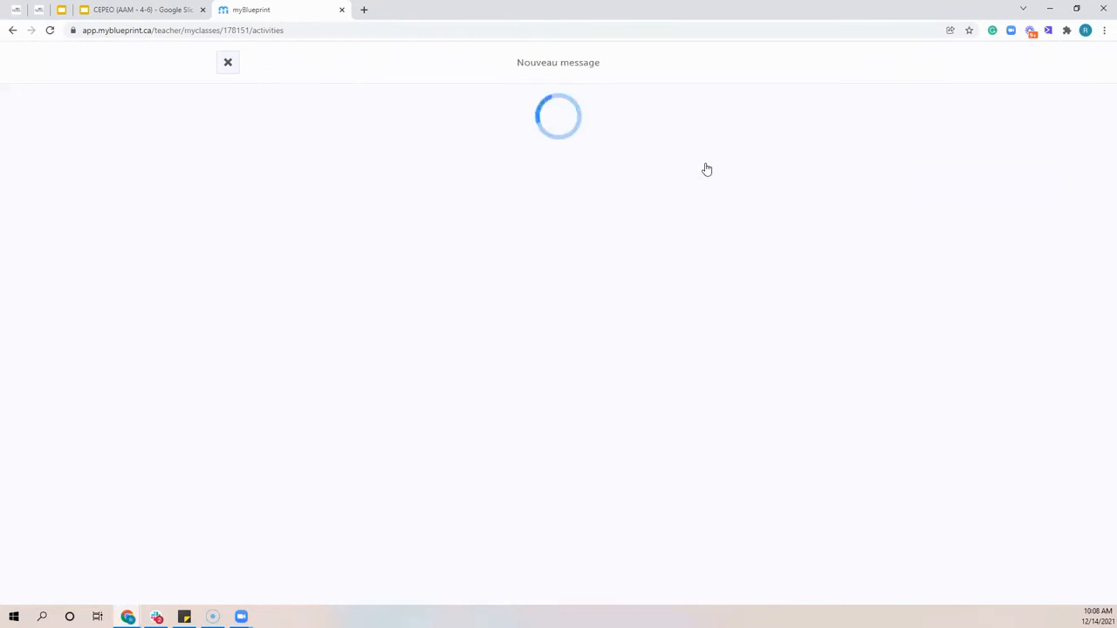
left_click(229, 63)
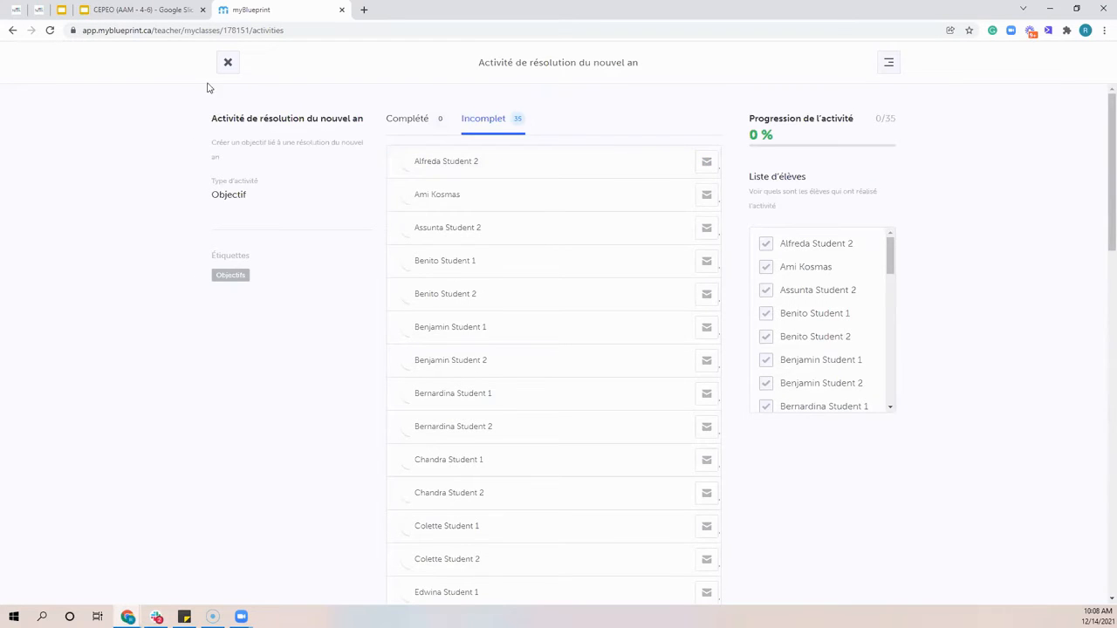
left_click(227, 65)
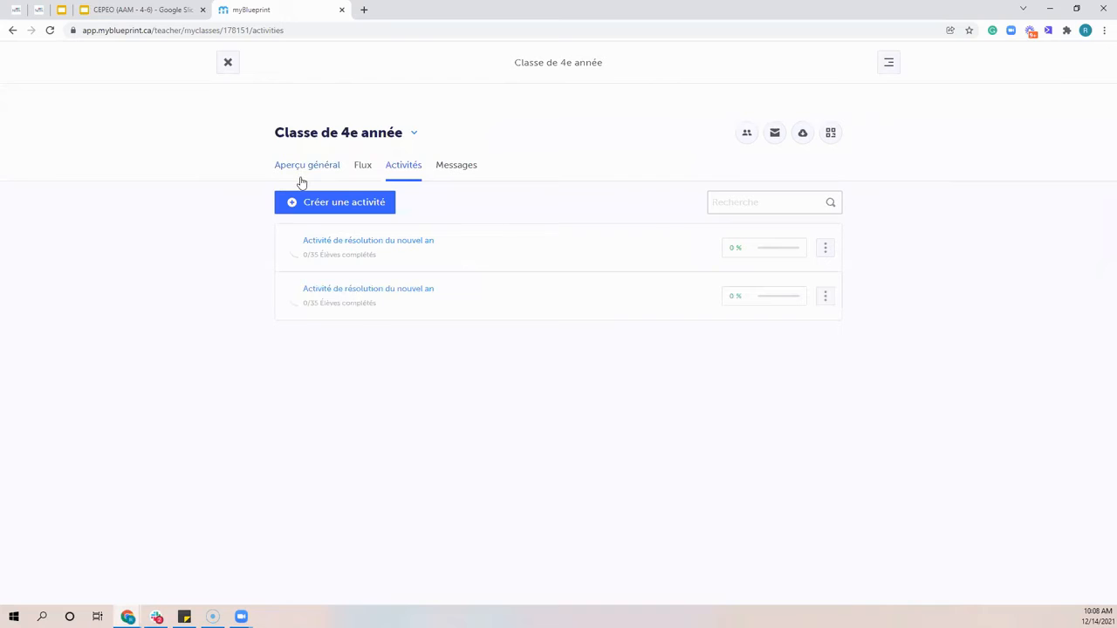
Reopen the first activity to examine its Progression de l'activité, and go back to the activity list
left_click(362, 244)
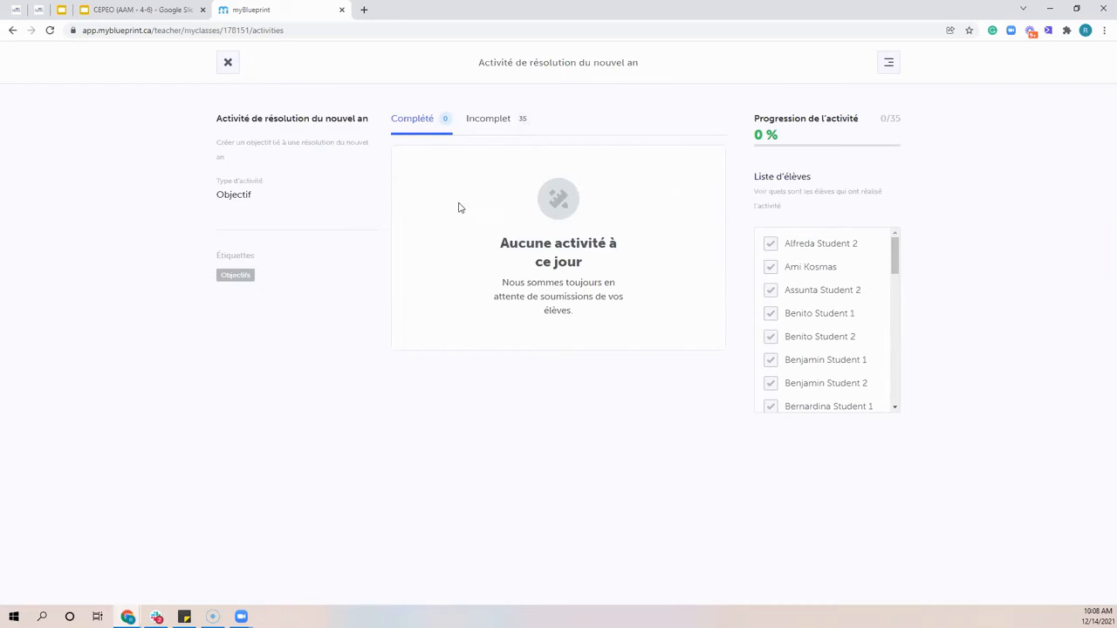
left_click_drag(756, 117, 906, 119)
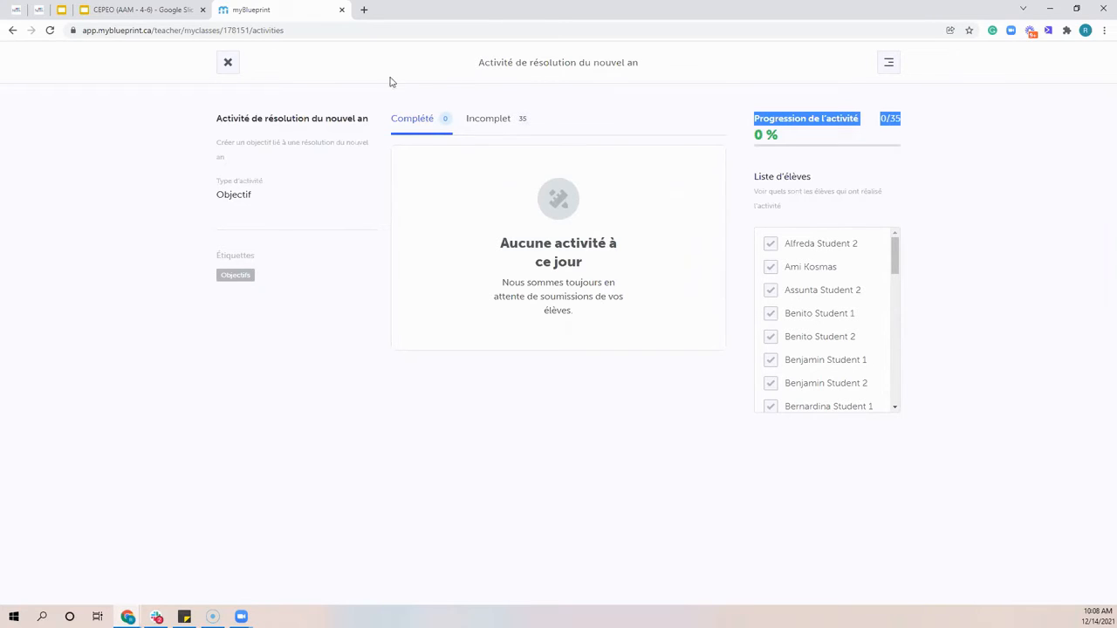
left_click(228, 62)
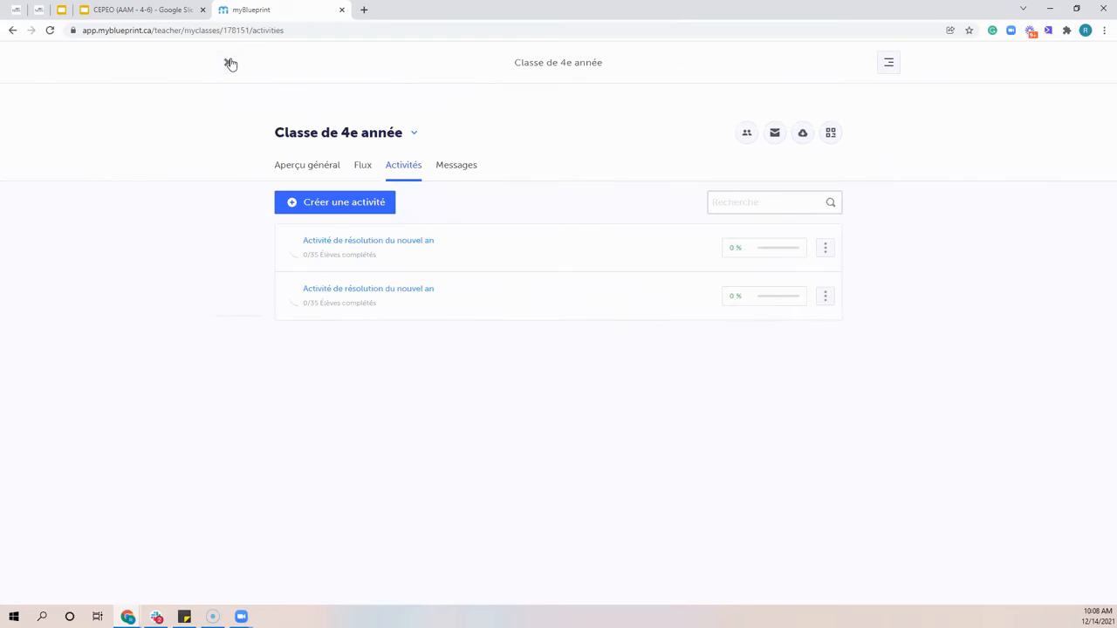
View the new class message form for Classe de 4e année, including its title and message fields, and close it without sending
left_click(287, 167)
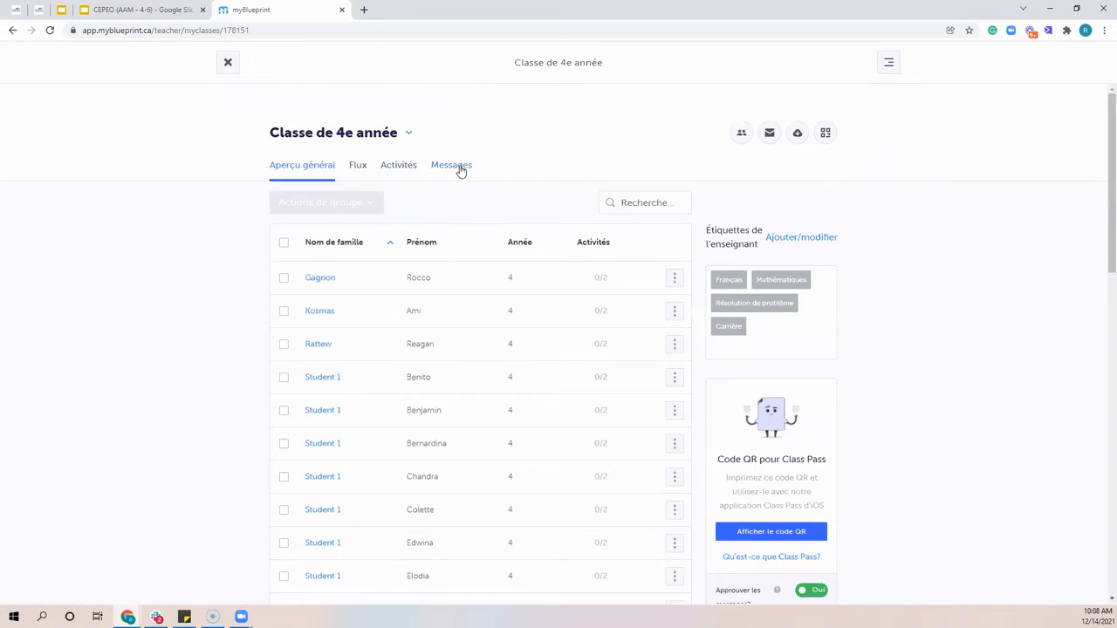
left_click(460, 171)
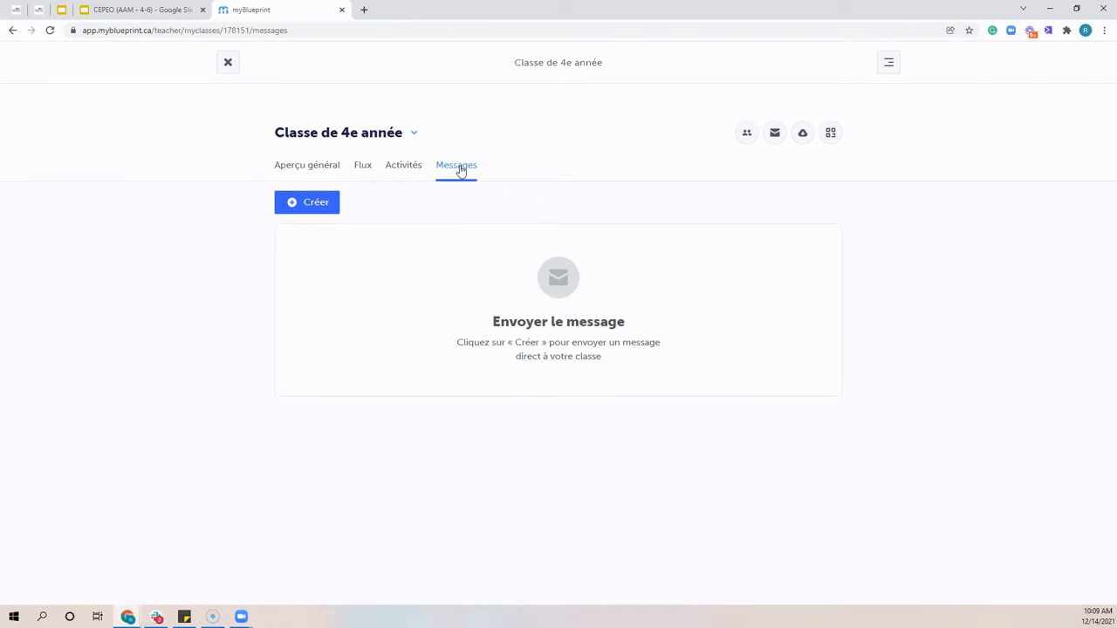
left_click(313, 207)
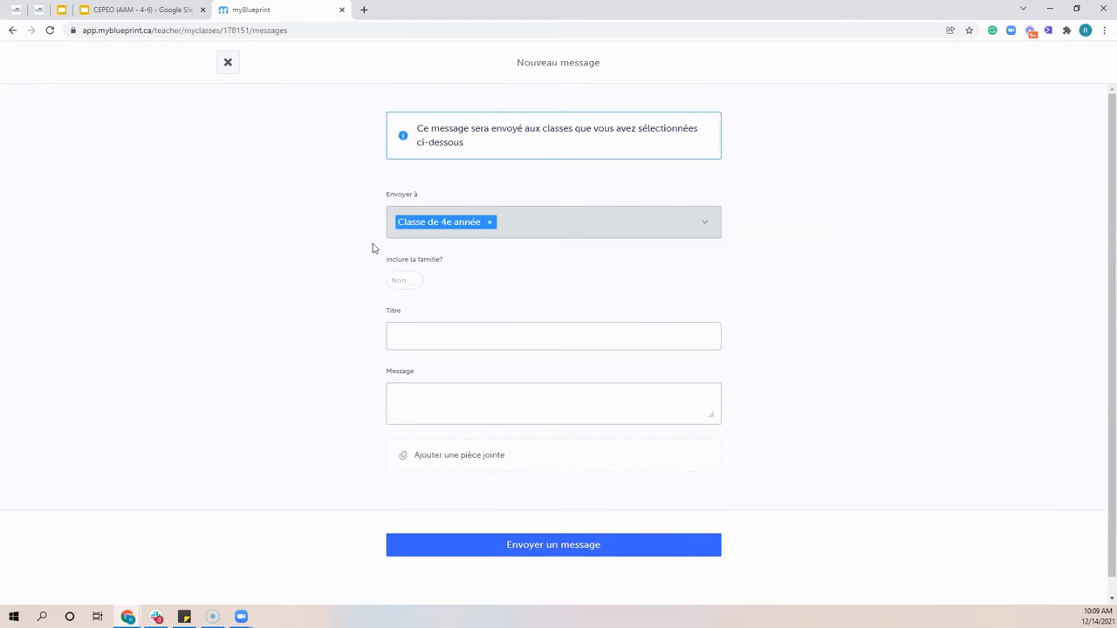
left_click(405, 335)
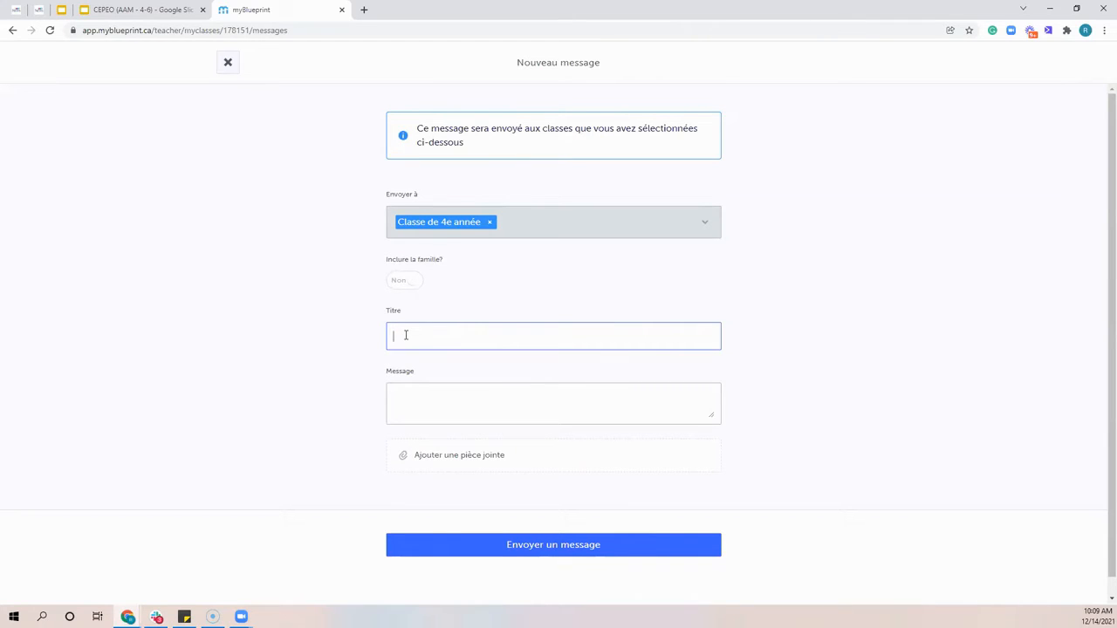
left_click(415, 393)
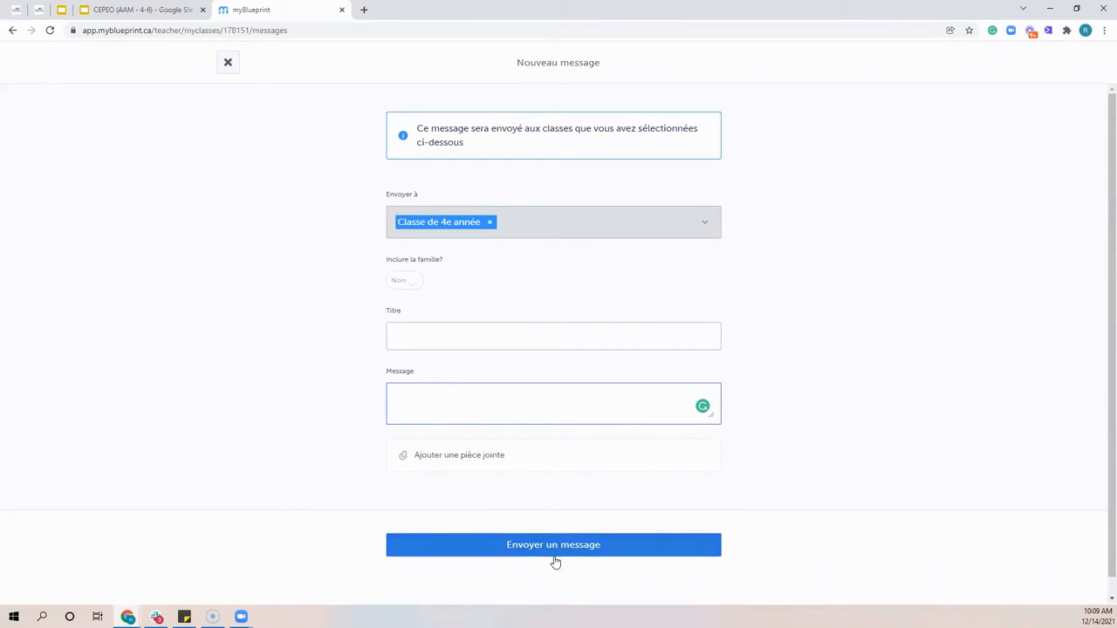
left_click(227, 62)
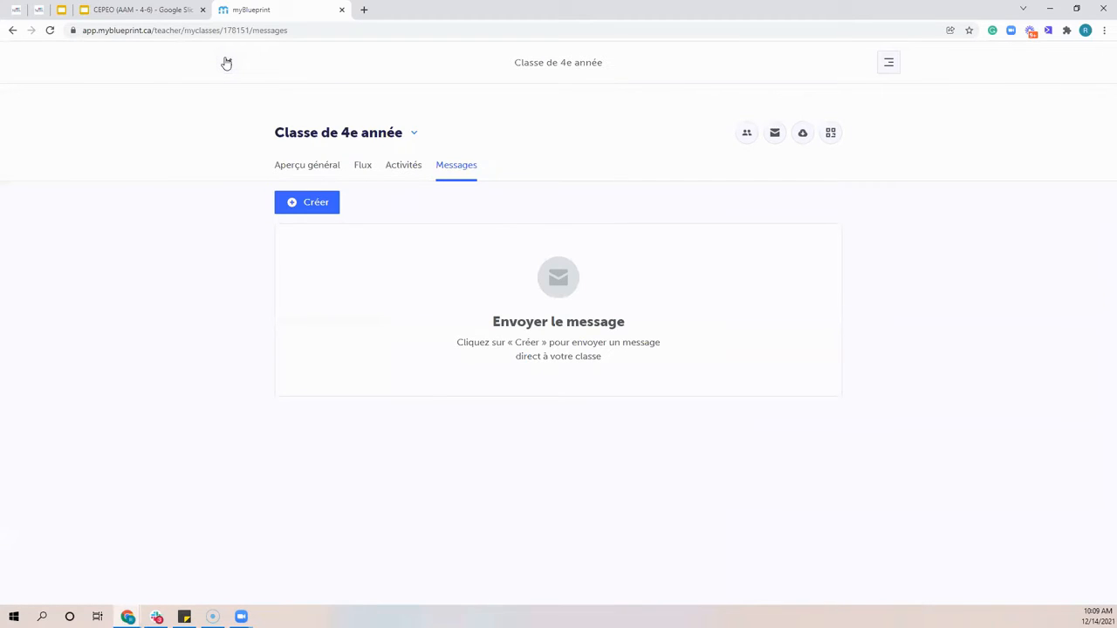
Filter the feed of Classe de 4e année by the second listed student, and return to the list of classes after viewing the activities
left_click(289, 174)
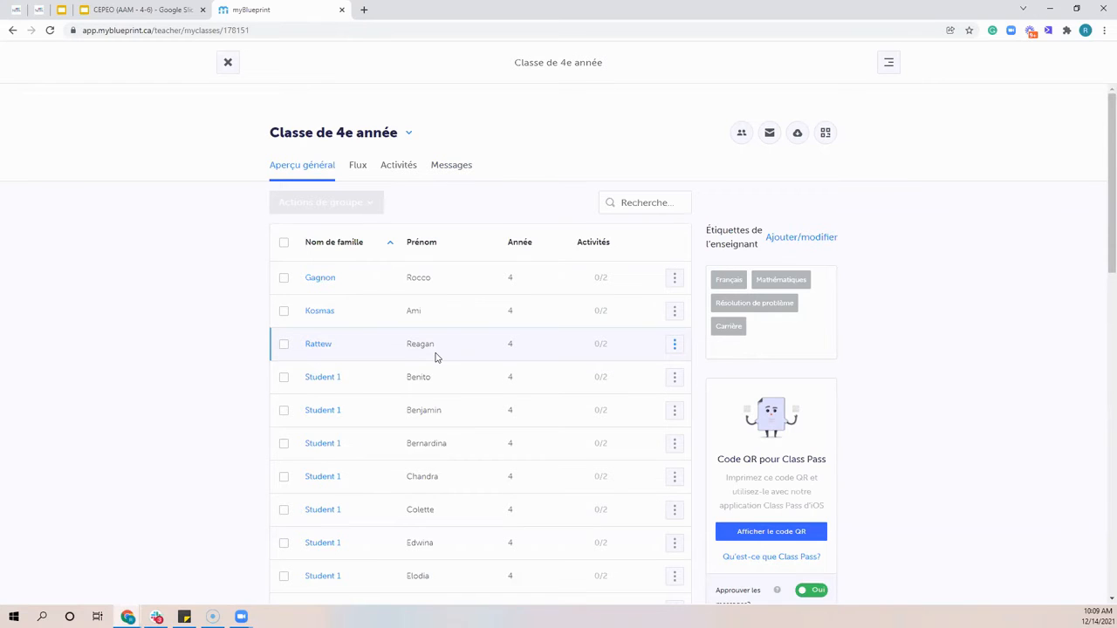
left_click(354, 175)
left_click(723, 248)
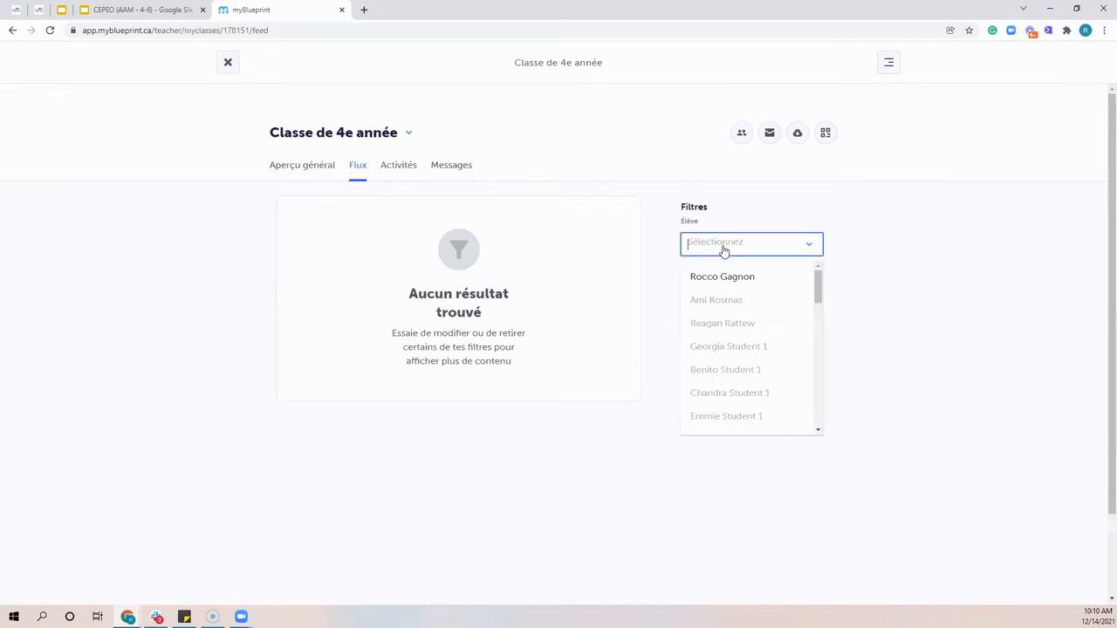
left_click(711, 299)
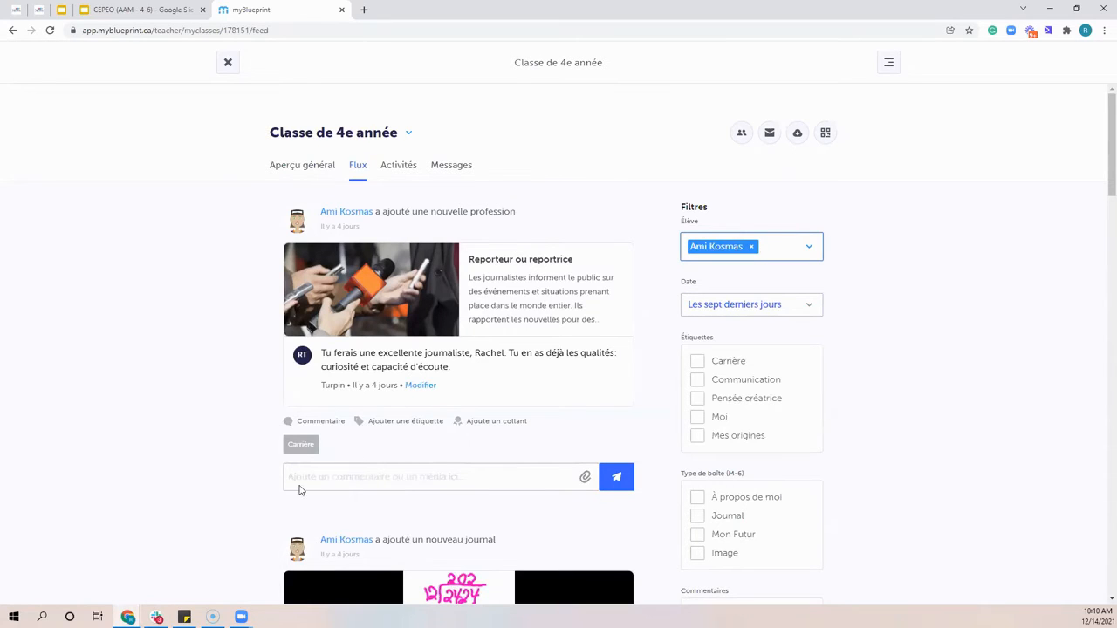
left_click(400, 171)
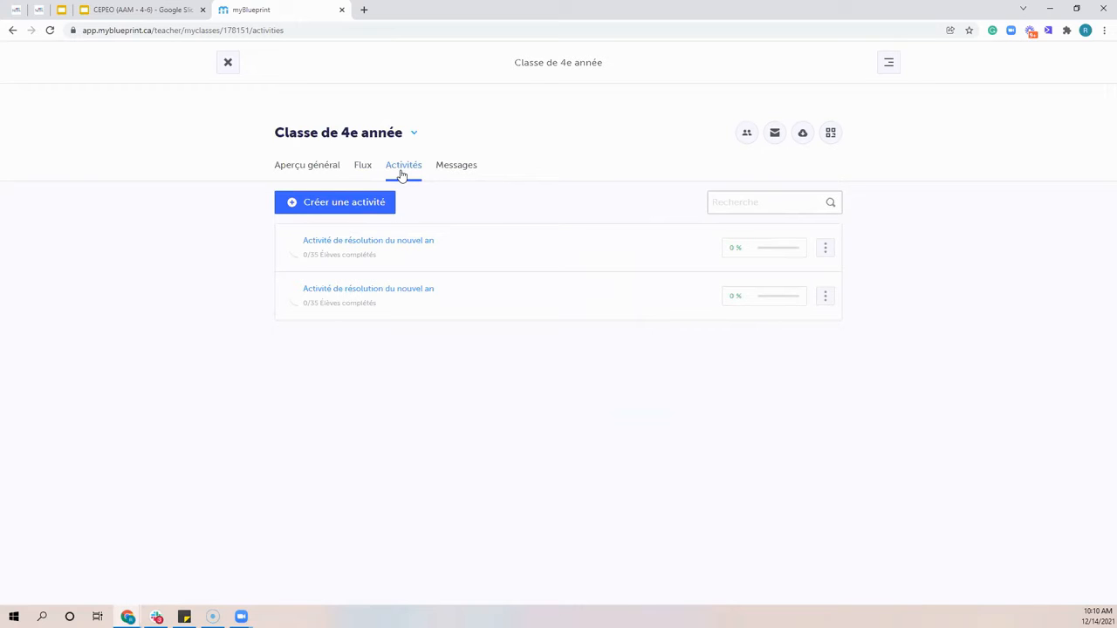
left_click(232, 65)
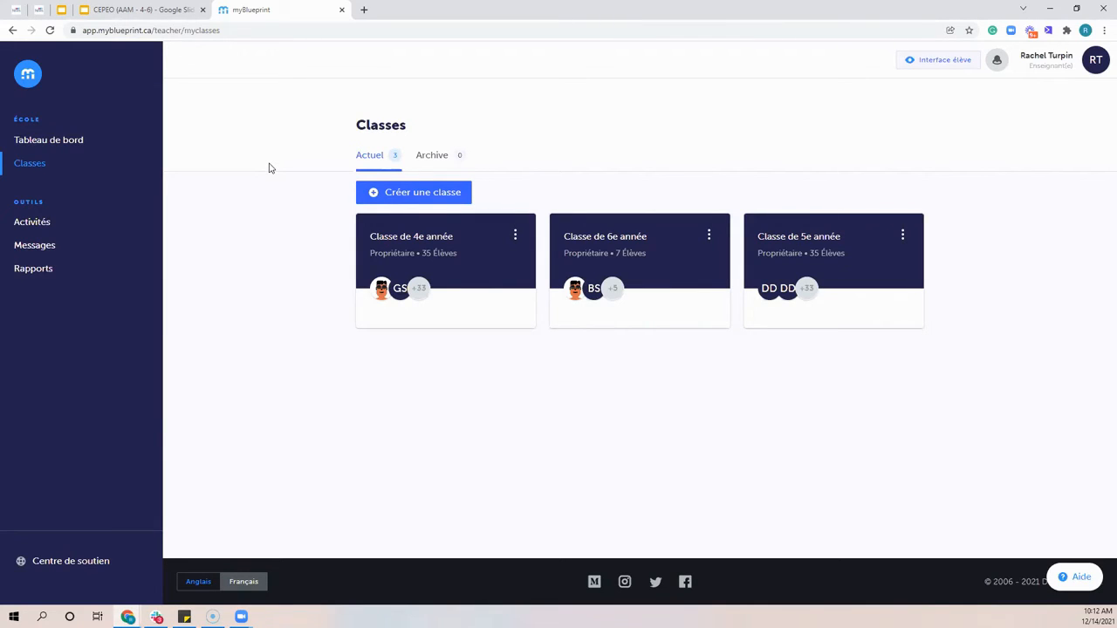
Open the student access guide from the help options, examine the registration instructions, and close the guide
left_click(1075, 576)
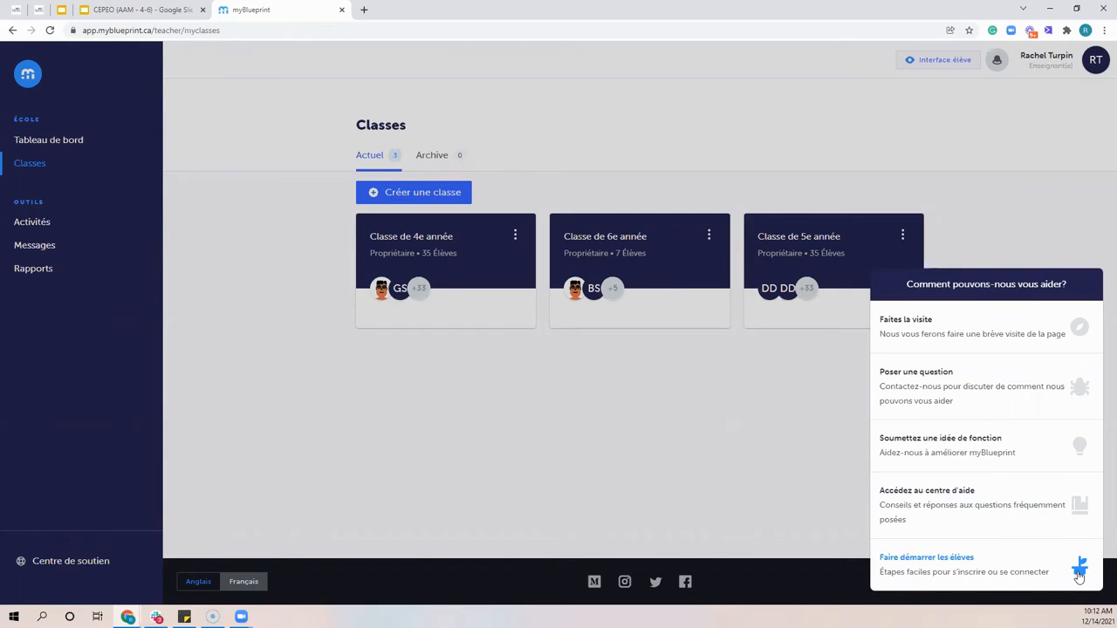
left_click(844, 511)
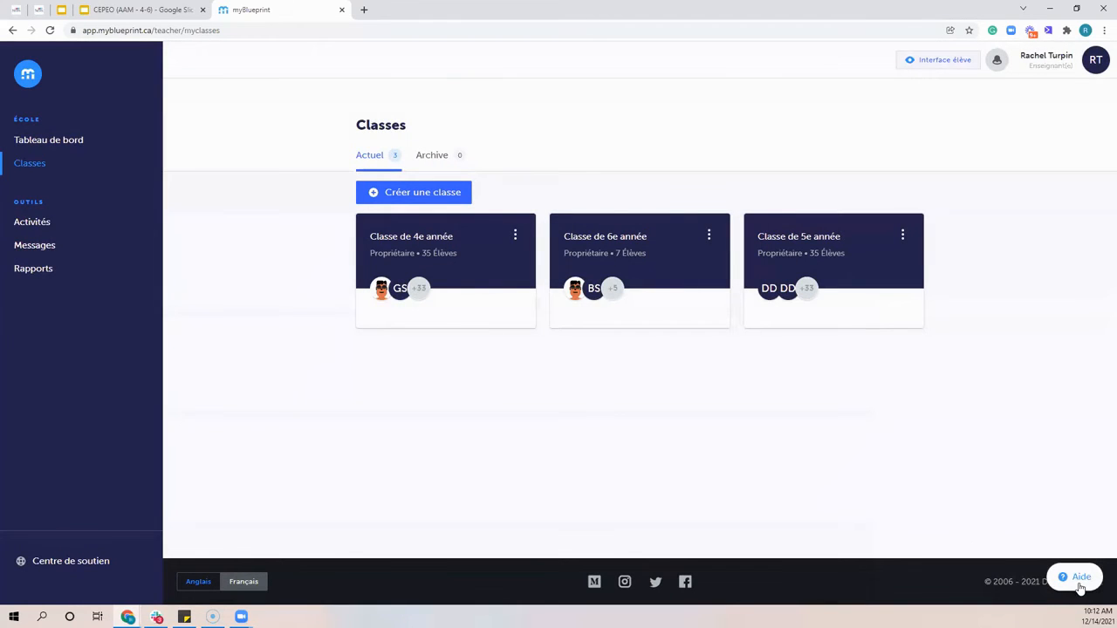
left_click(1080, 579)
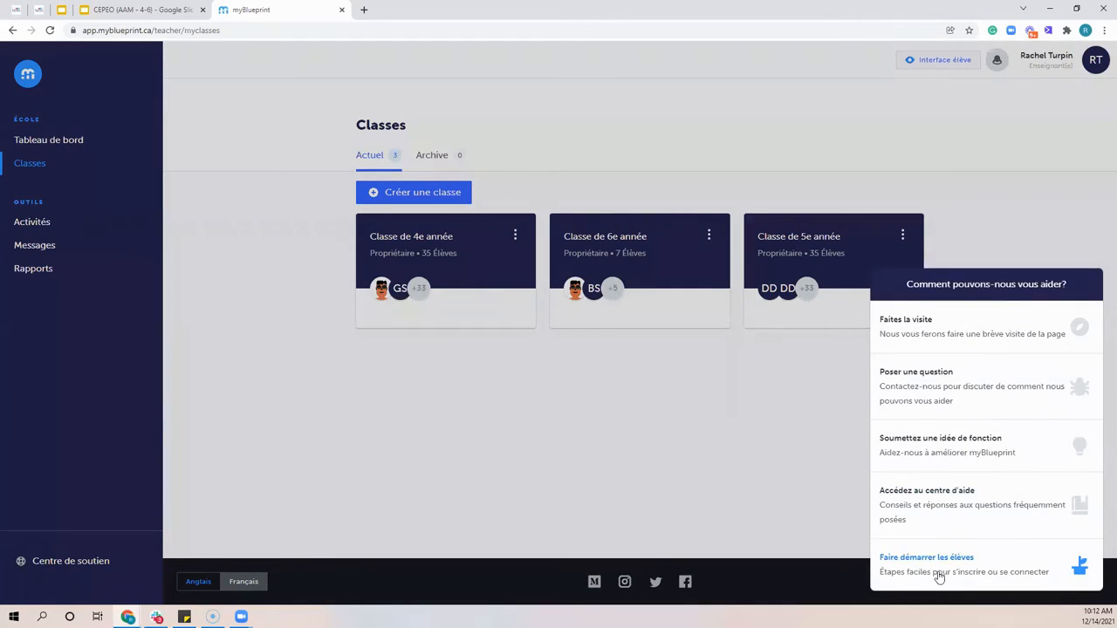
left_click(939, 563)
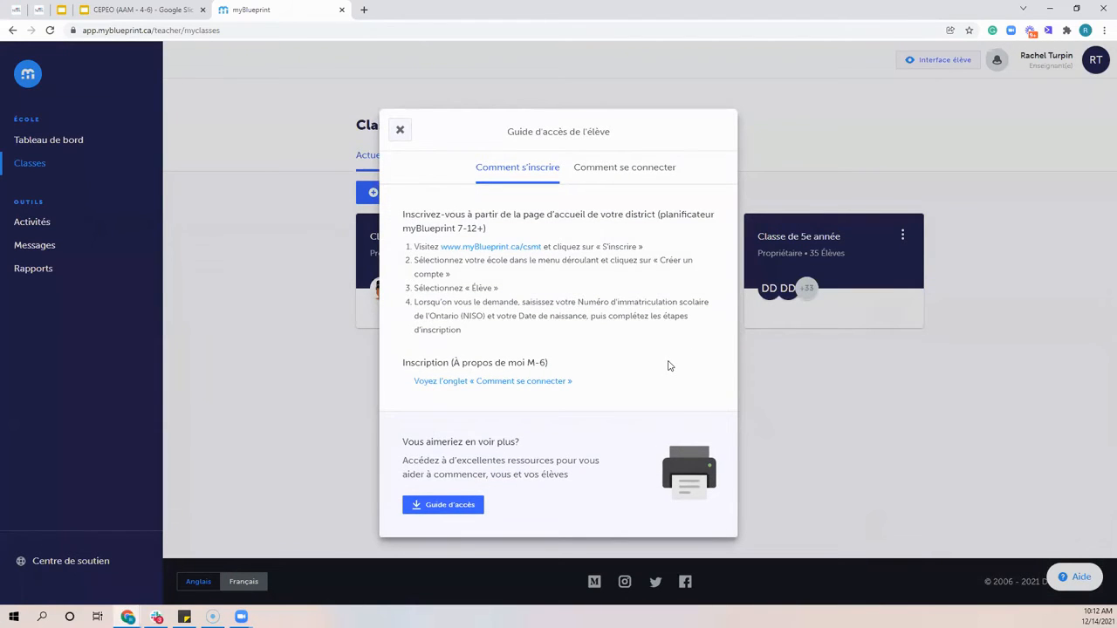
left_click_drag(472, 362, 404, 251)
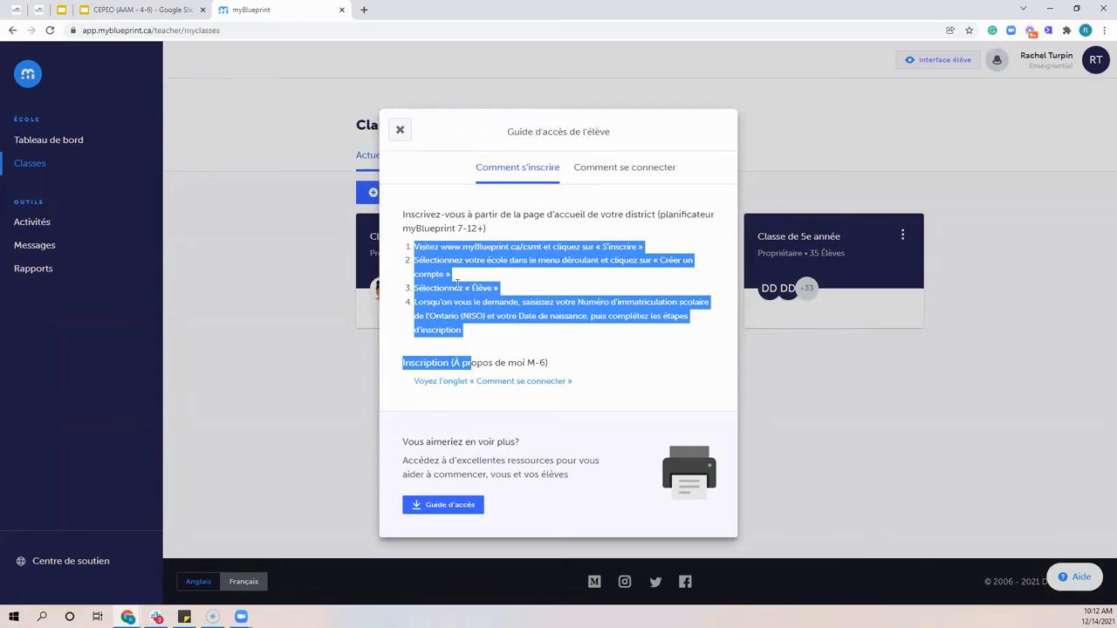
left_click(456, 284)
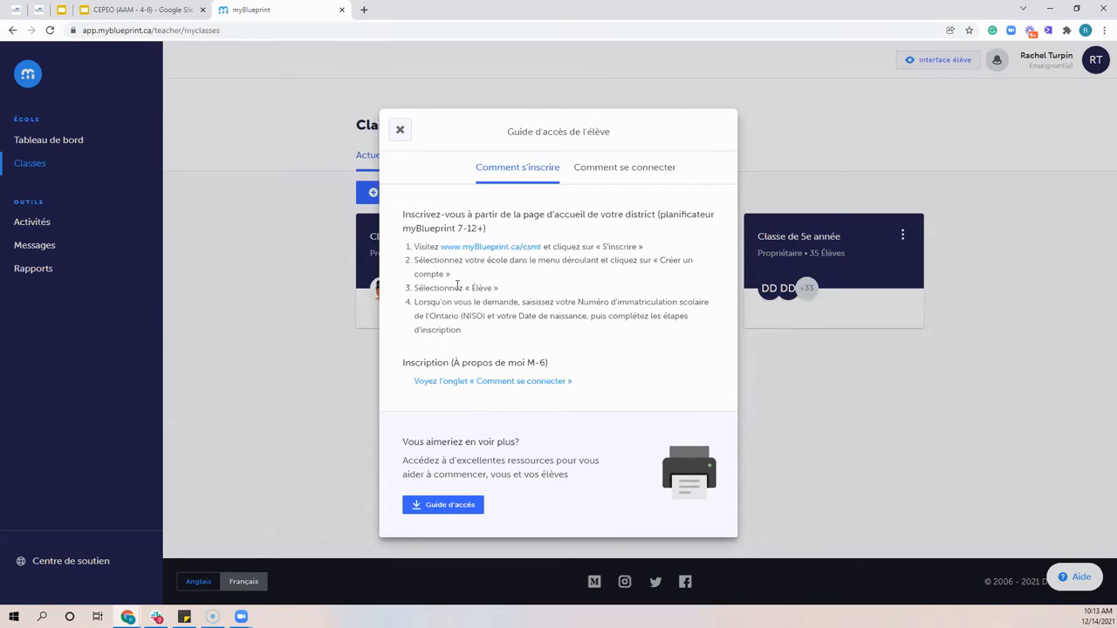
left_click_drag(574, 384, 399, 237)
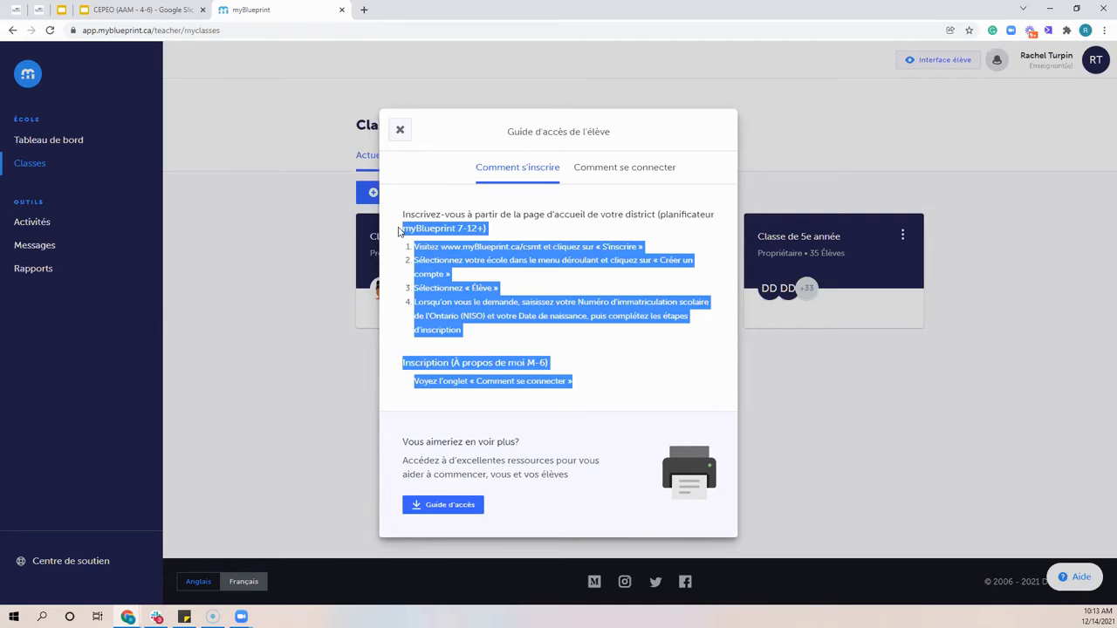
left_click(400, 130)
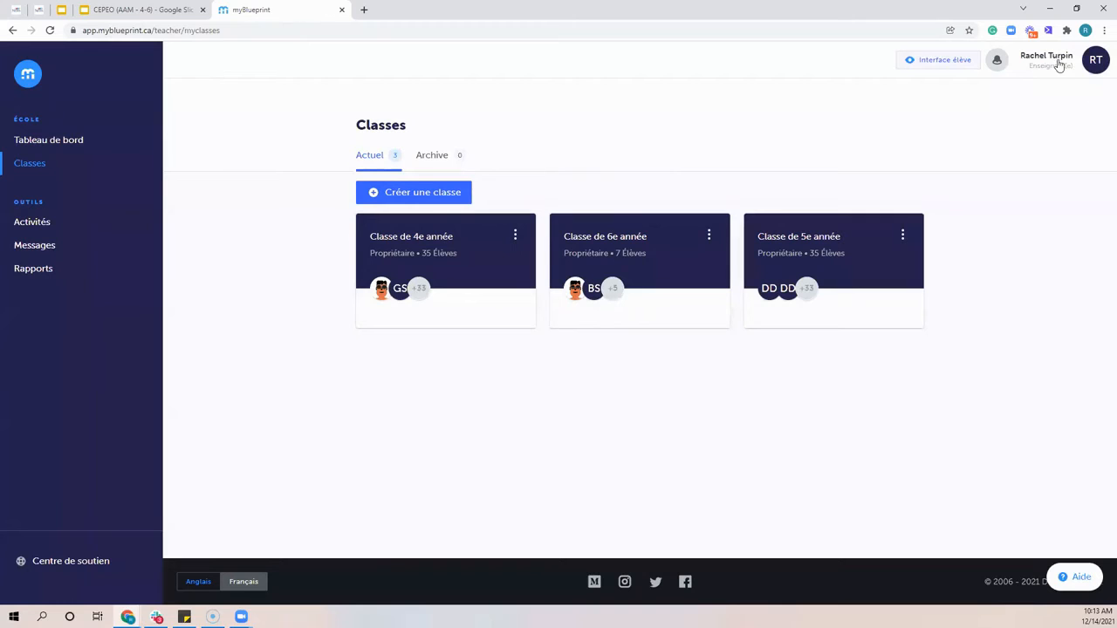
Reopen the student access guide under Faire démarrer les élèves and download the Guide d'accès PDF
left_click(1077, 579)
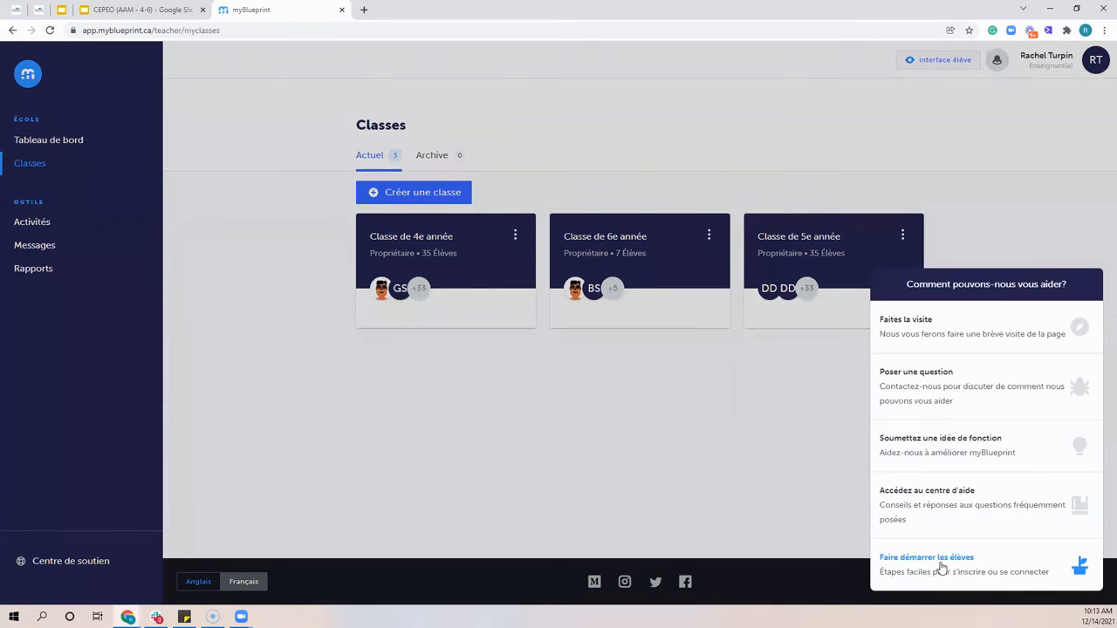
left_click(942, 567)
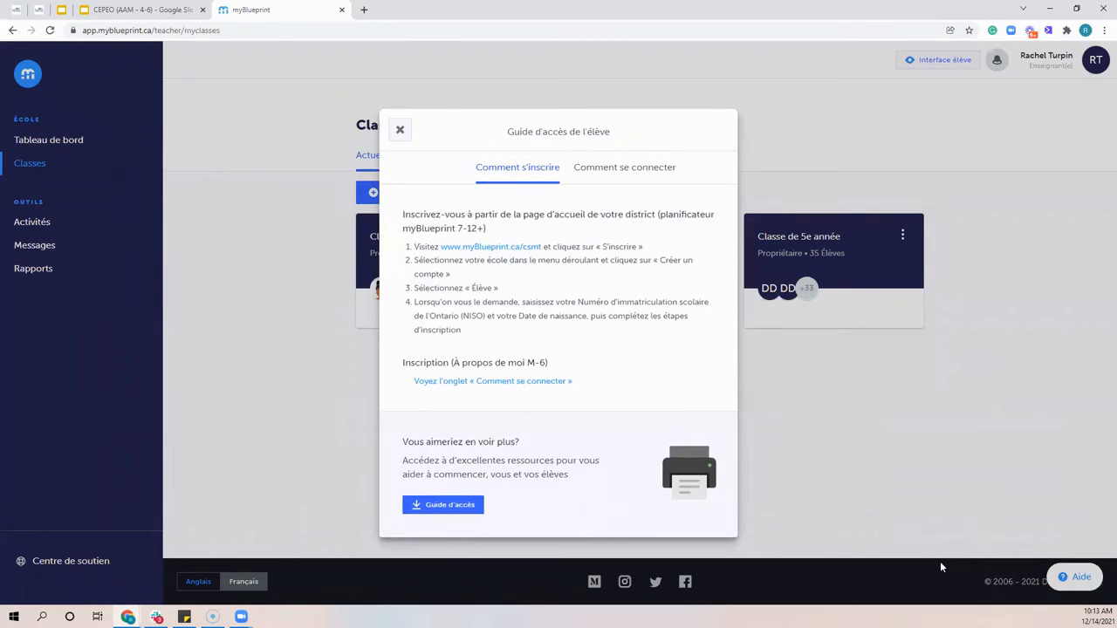
left_click(447, 509)
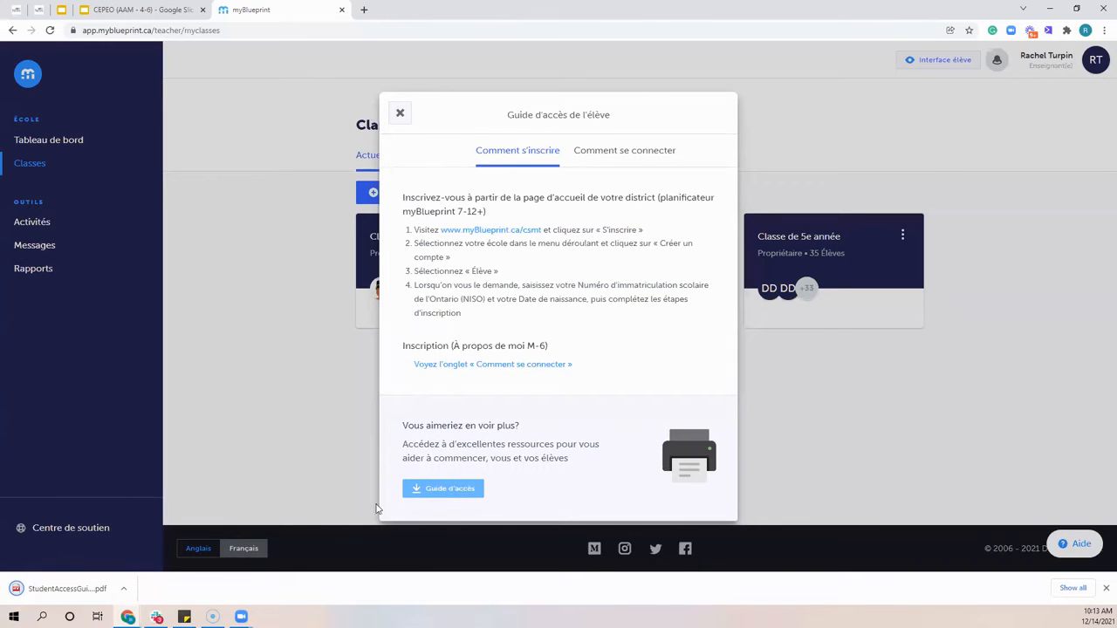
Open the downloaded student access guide PDF, examine its M-6 introduction and the registration and login instructions, and close it
left_click(69, 588)
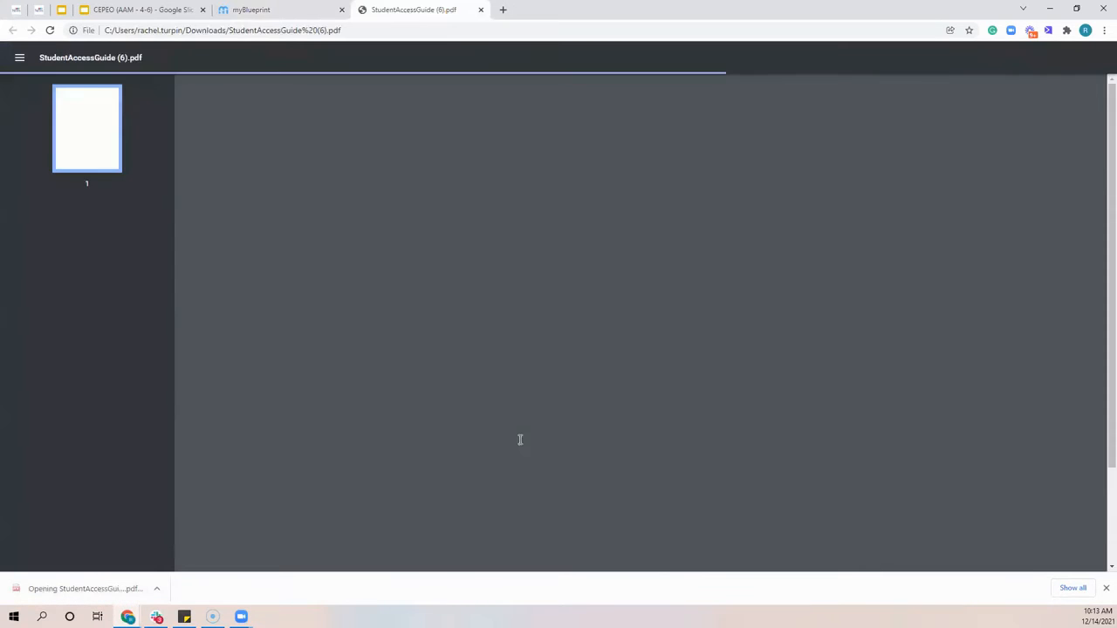
scroll(598, 381, "down", 2)
scroll(705, 365, "up", 3)
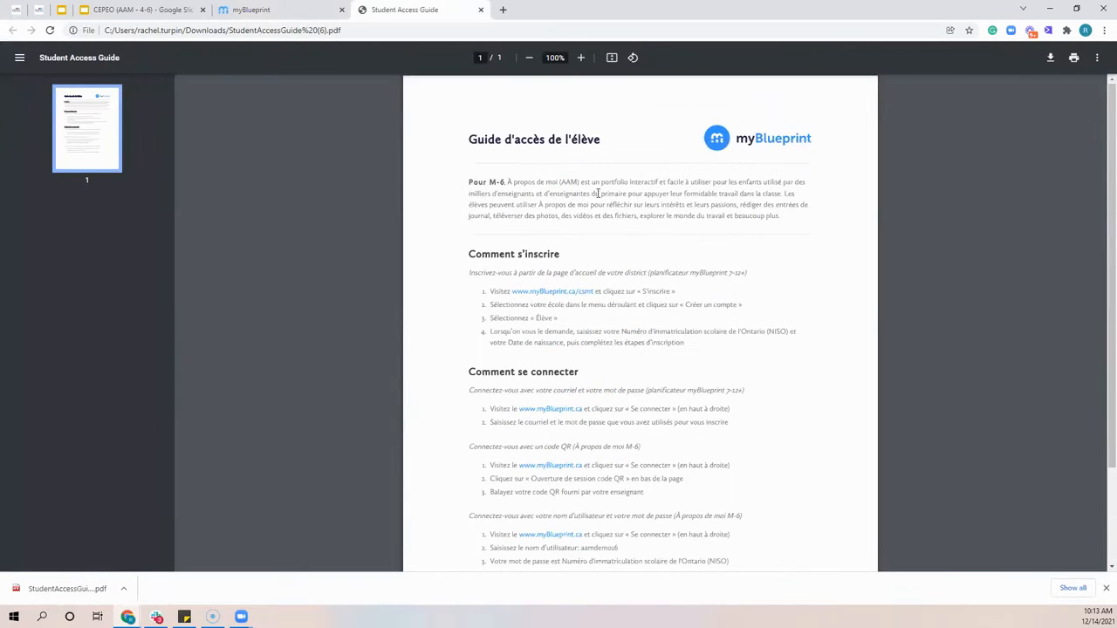
left_click_drag(464, 181, 808, 224)
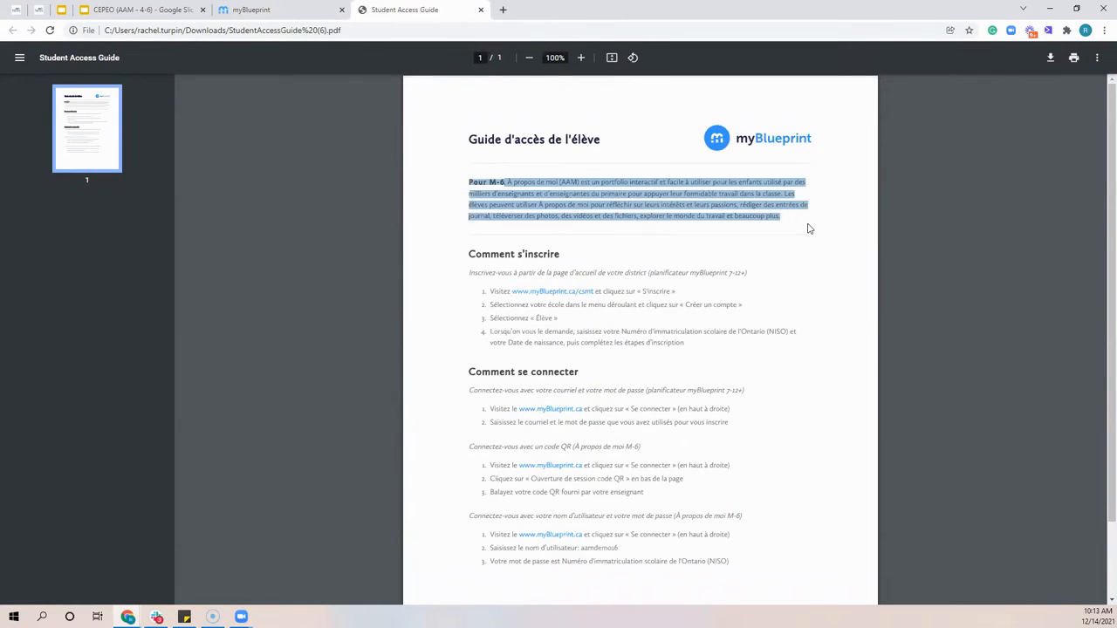
left_click(738, 353)
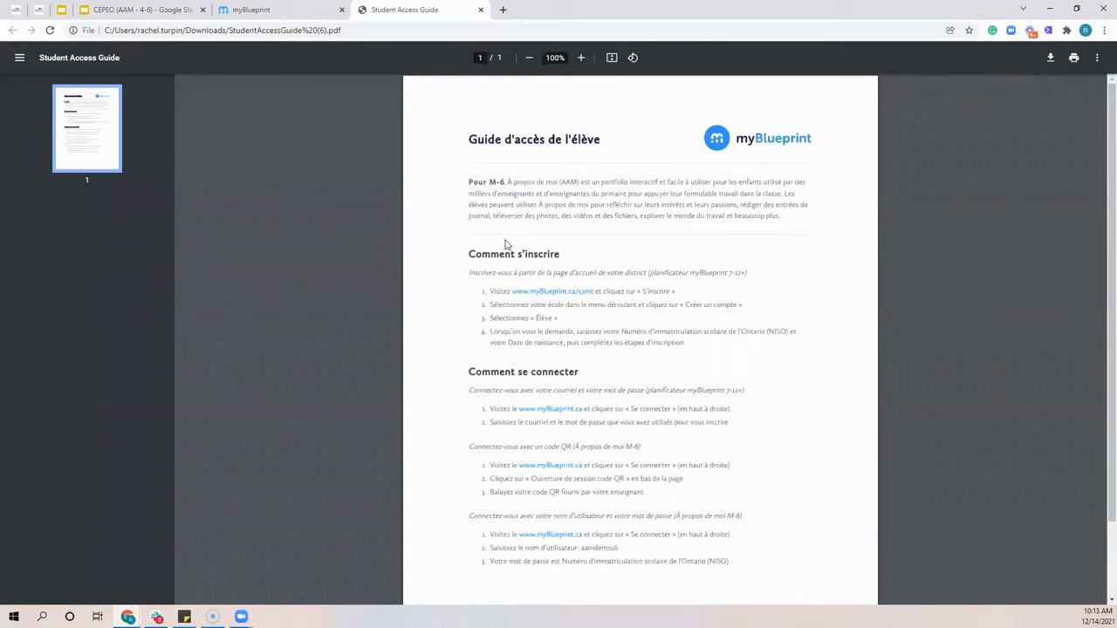
left_click(480, 11)
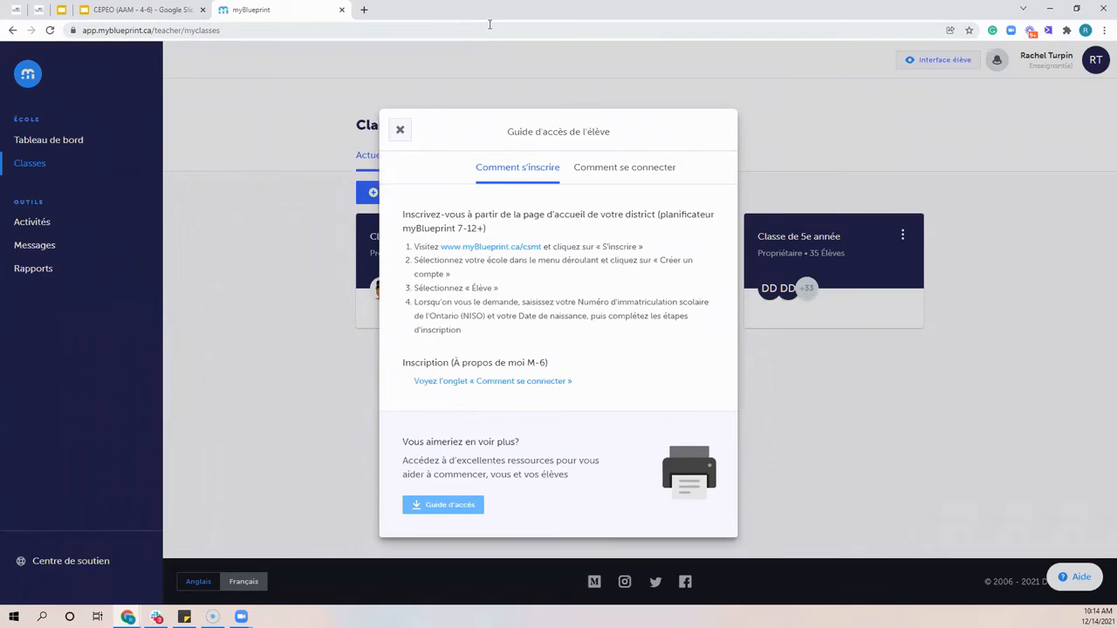
Download the Guide d'accès PDF again, view it, and close both the PDF and the student access guide
left_click(437, 507)
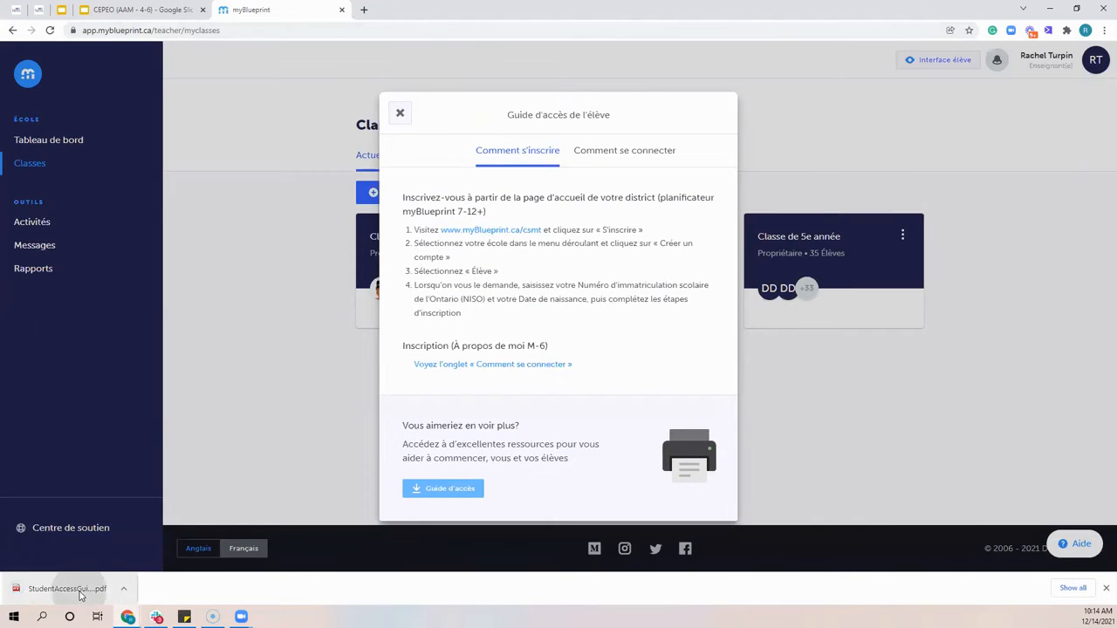
left_click(78, 588)
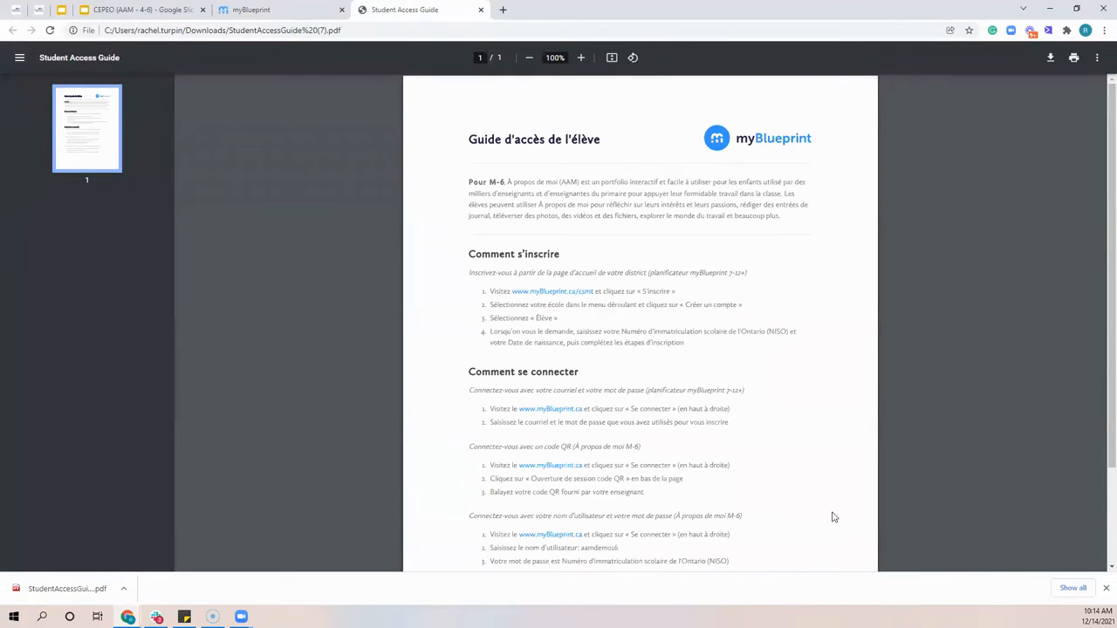
left_click(480, 10)
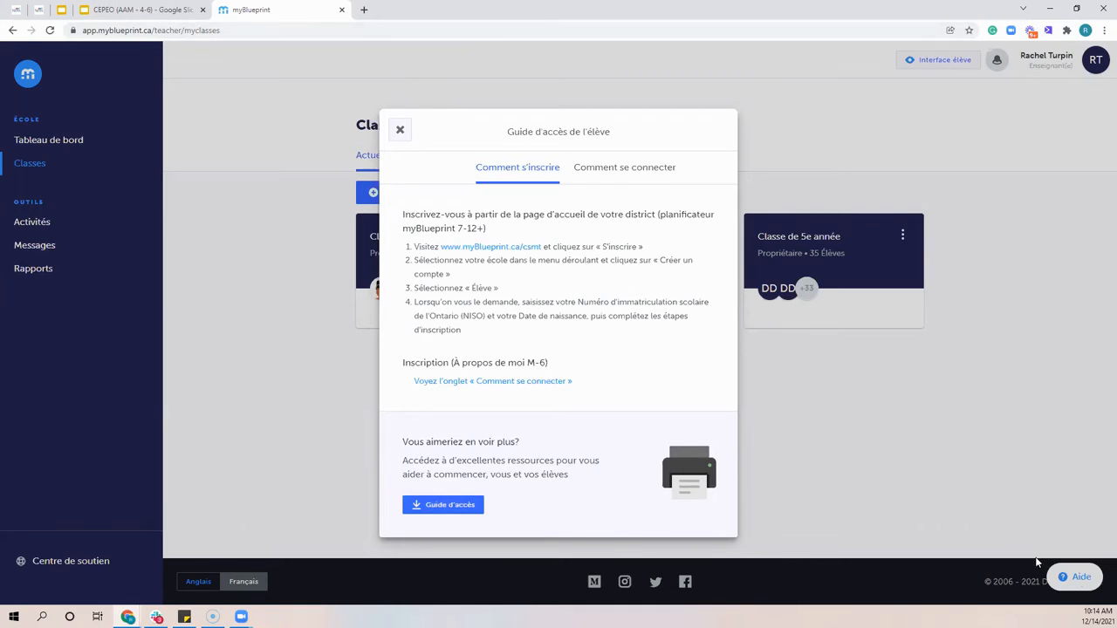
left_click(400, 129)
Open the support message form under Poser une question, choose Problème as its type, and close the form without sending
left_click(1076, 585)
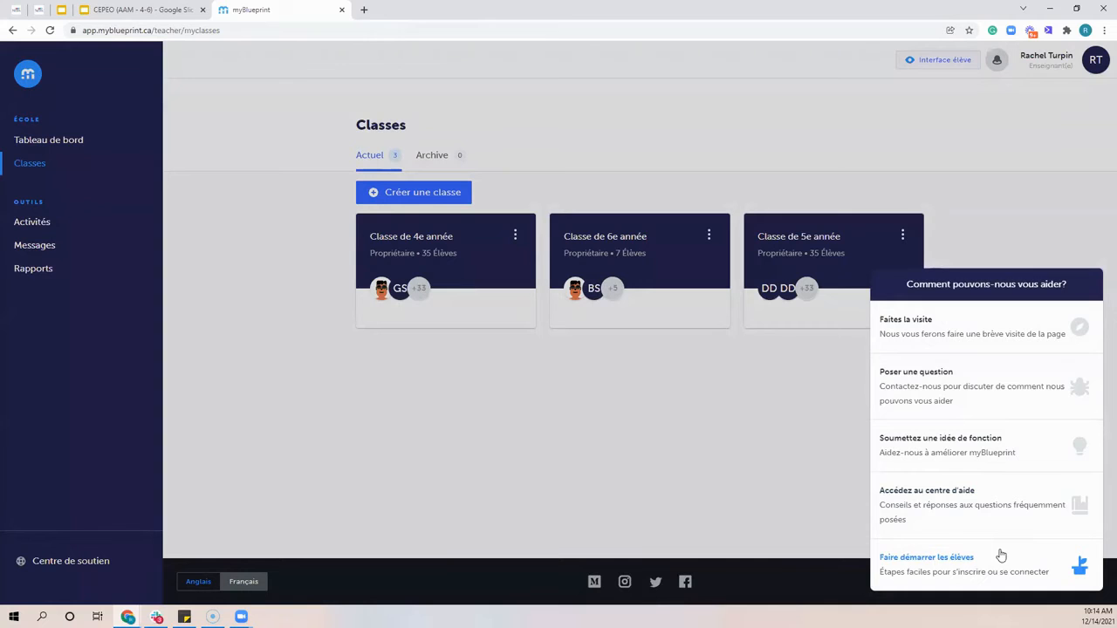
left_click(935, 381)
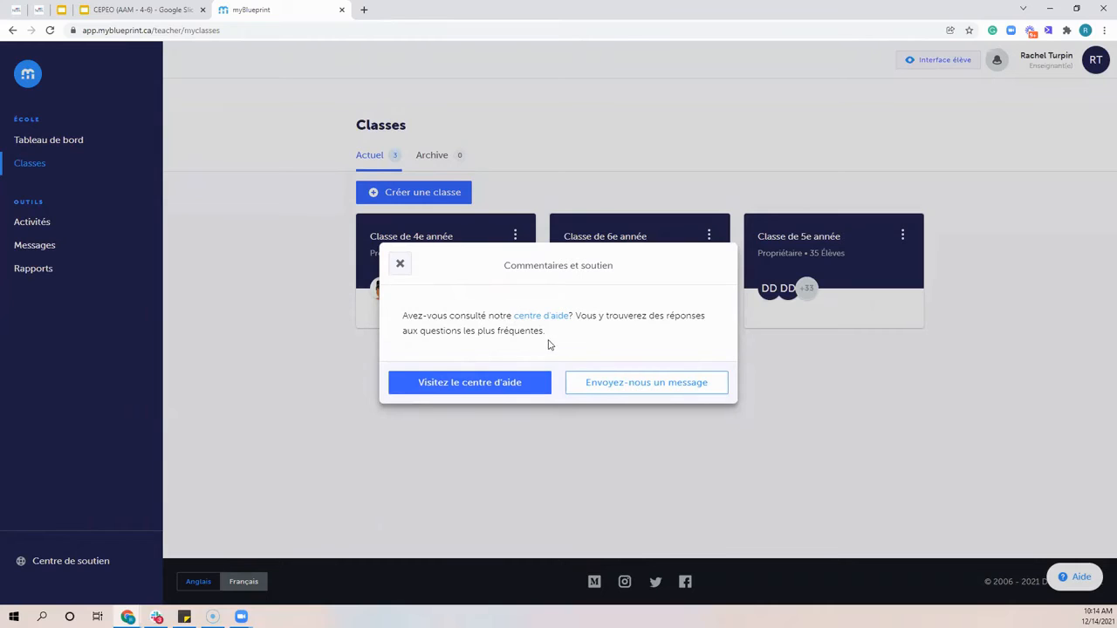
left_click(611, 392)
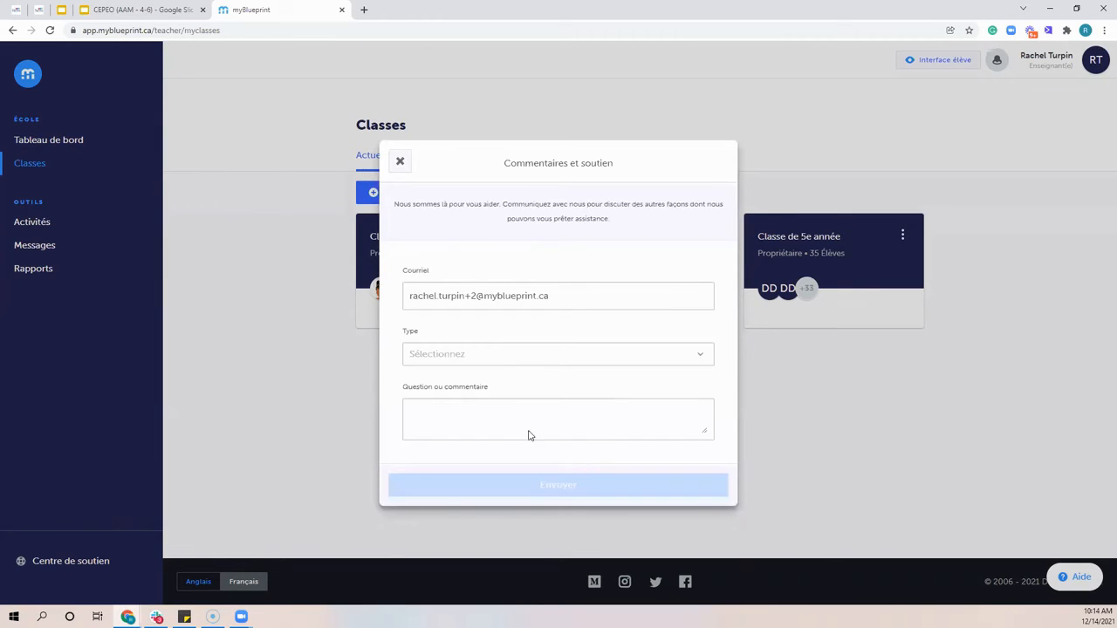
left_click(445, 365)
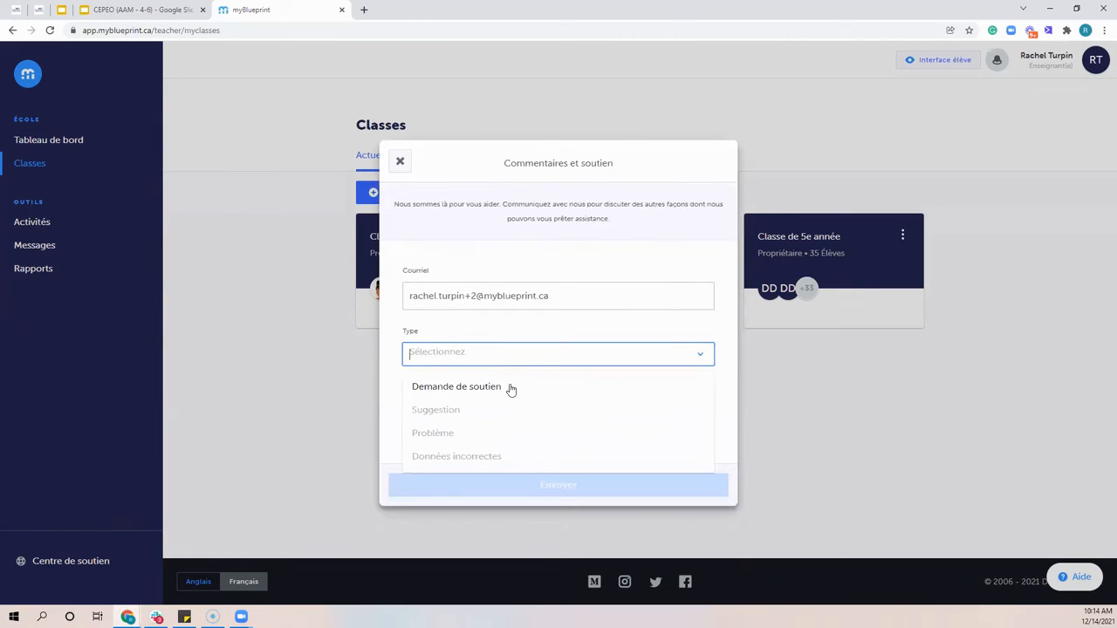
left_click(460, 433)
left_click(443, 417)
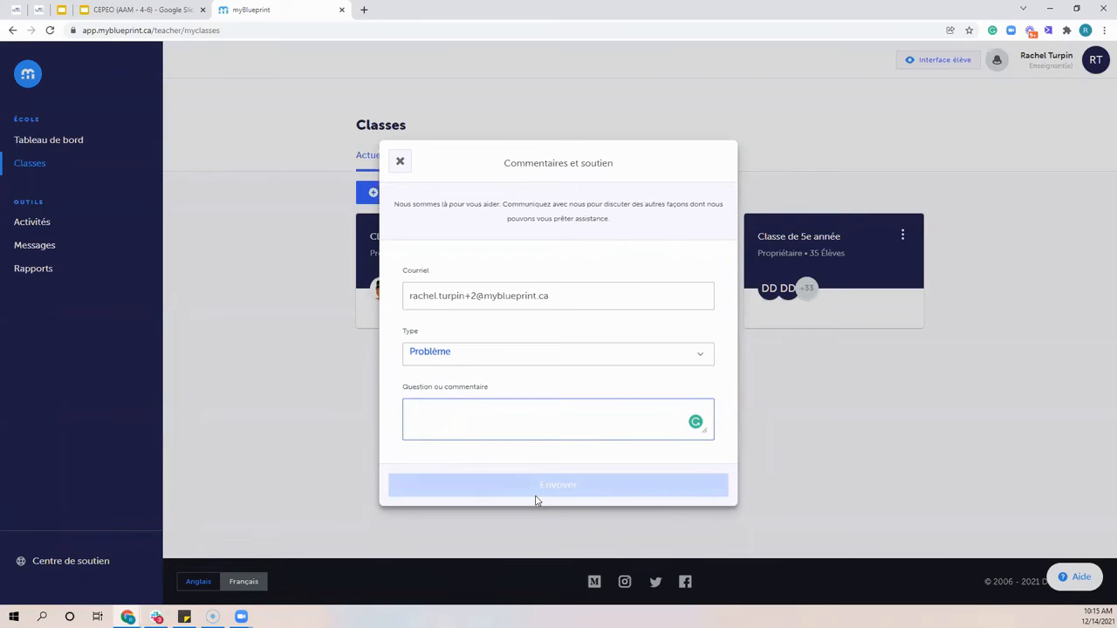
left_click(399, 162)
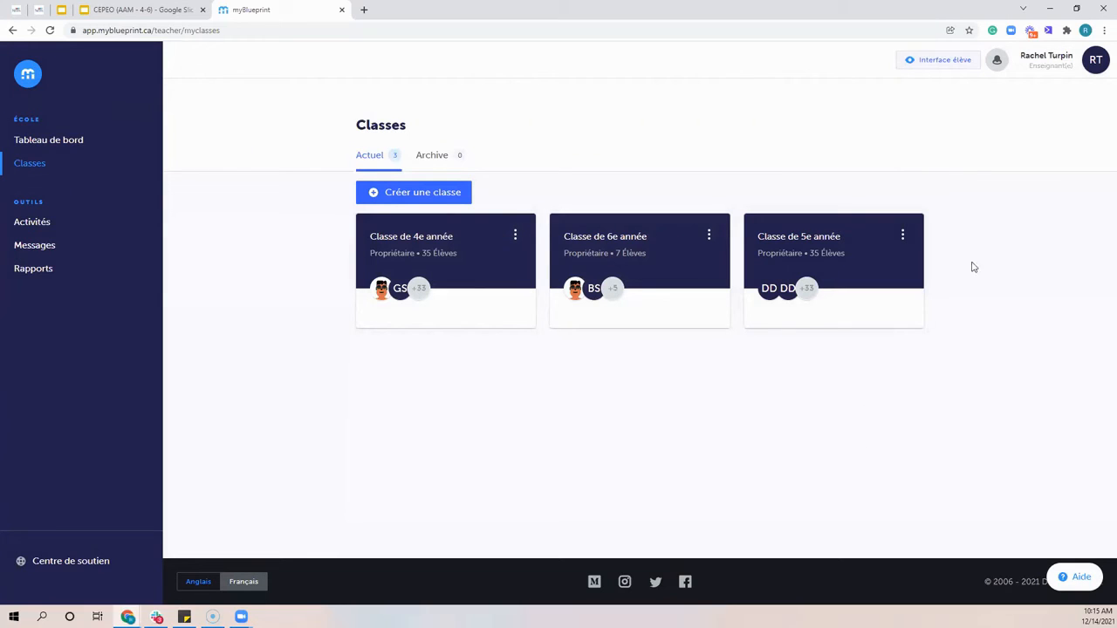
Open the M-6 student view and look at the choices for adding a box, journal or media file
left_click(945, 70)
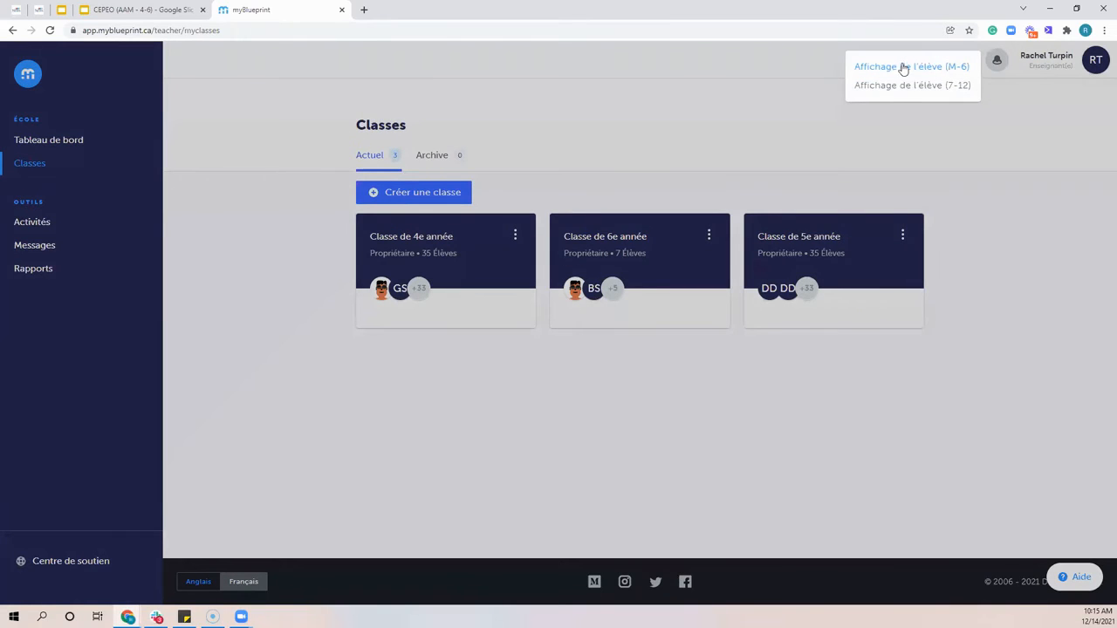
left_click(898, 67)
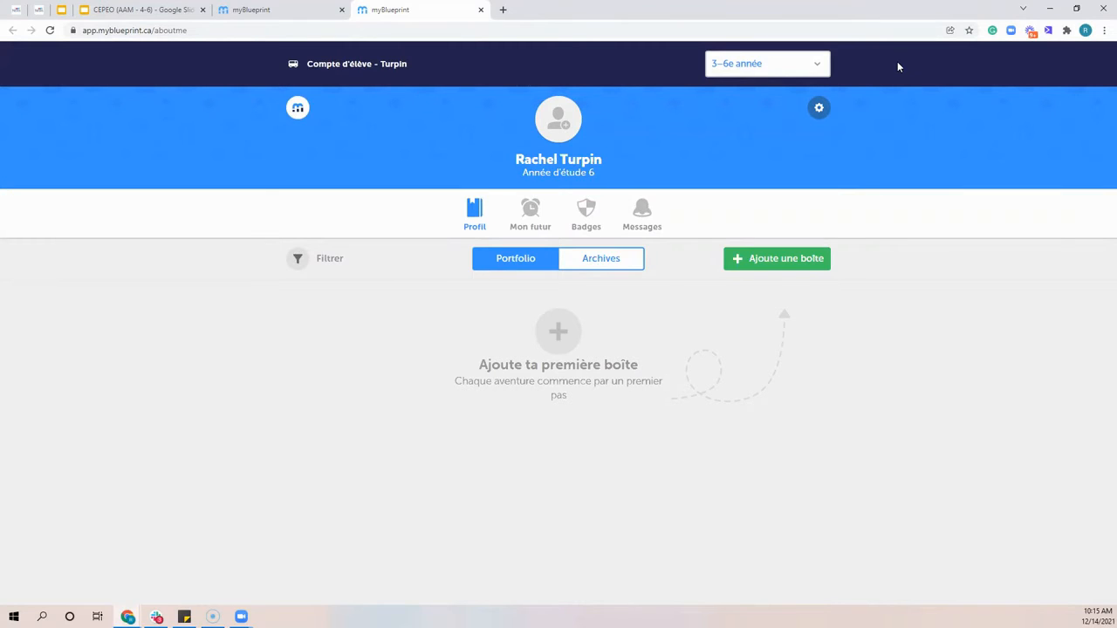
left_click(785, 258)
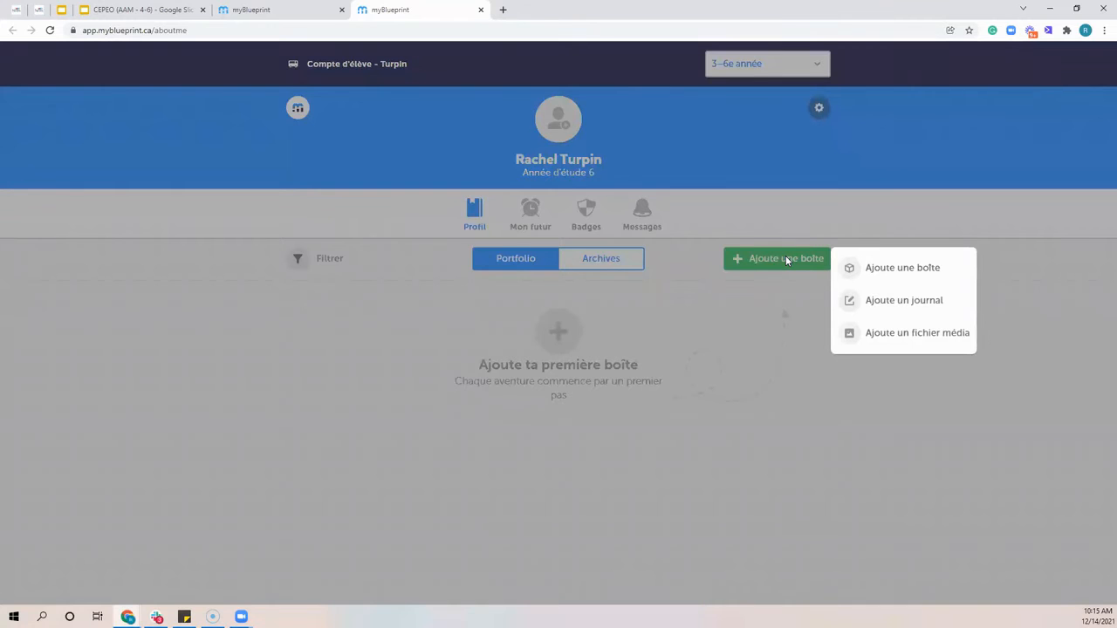
left_click(785, 364)
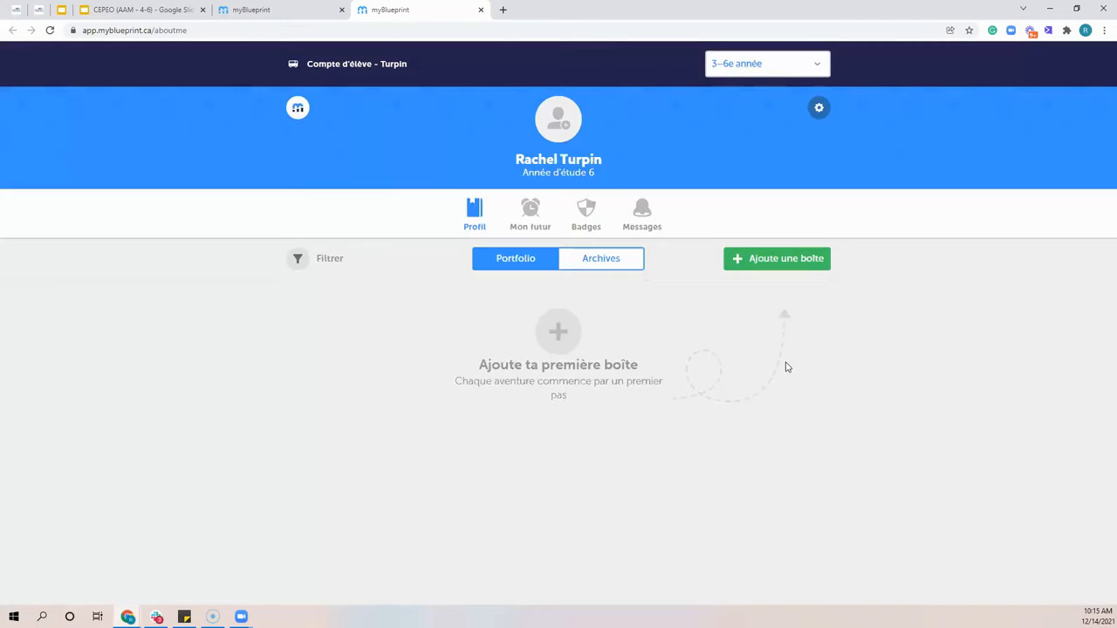
Add a Mon milieu box from the À propos de moi category to the student portfolio with Algérie as the country
left_click(766, 256)
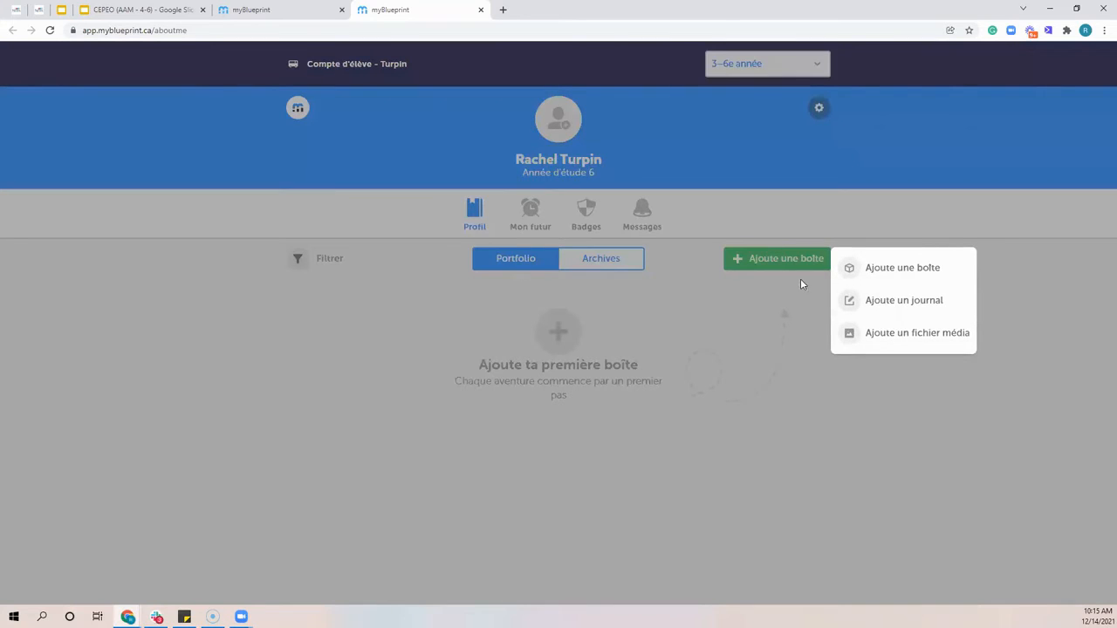
left_click(905, 271)
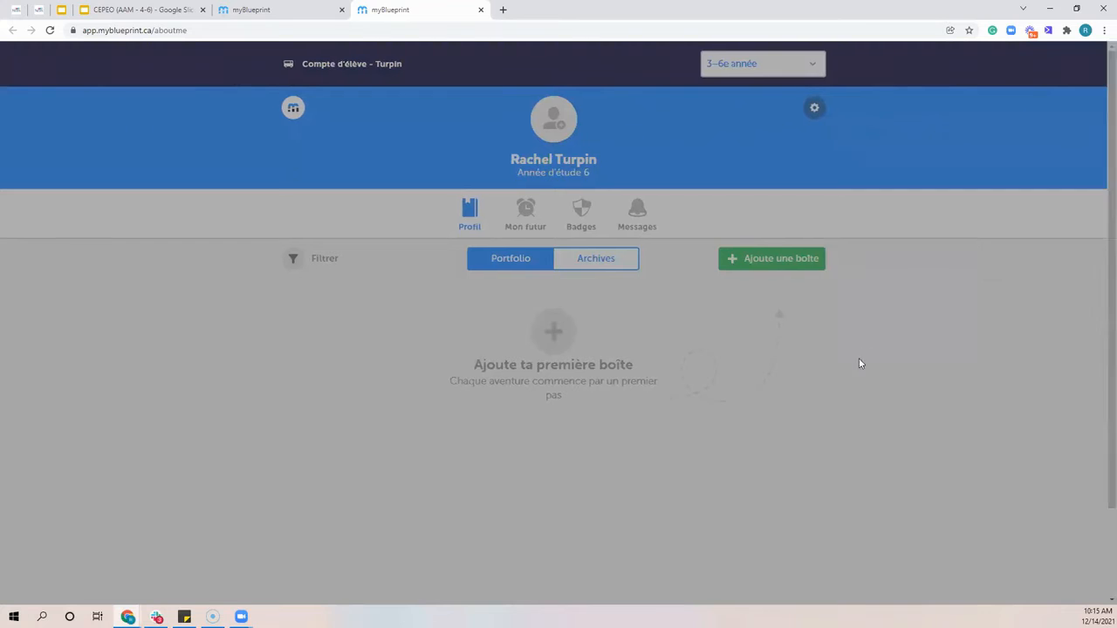
left_click(408, 250)
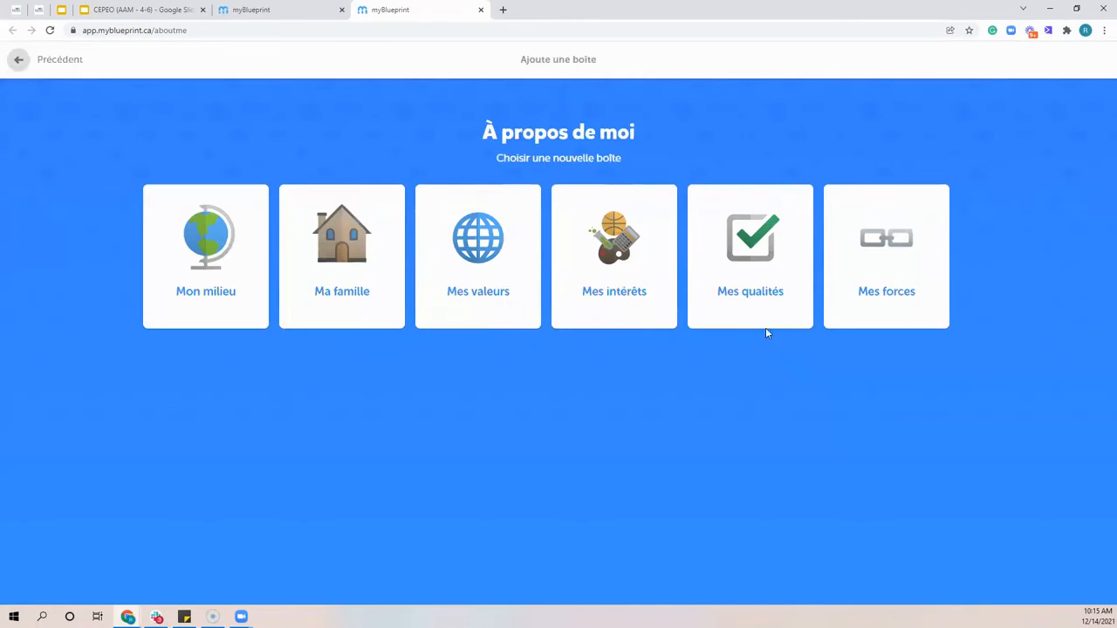
left_click(206, 290)
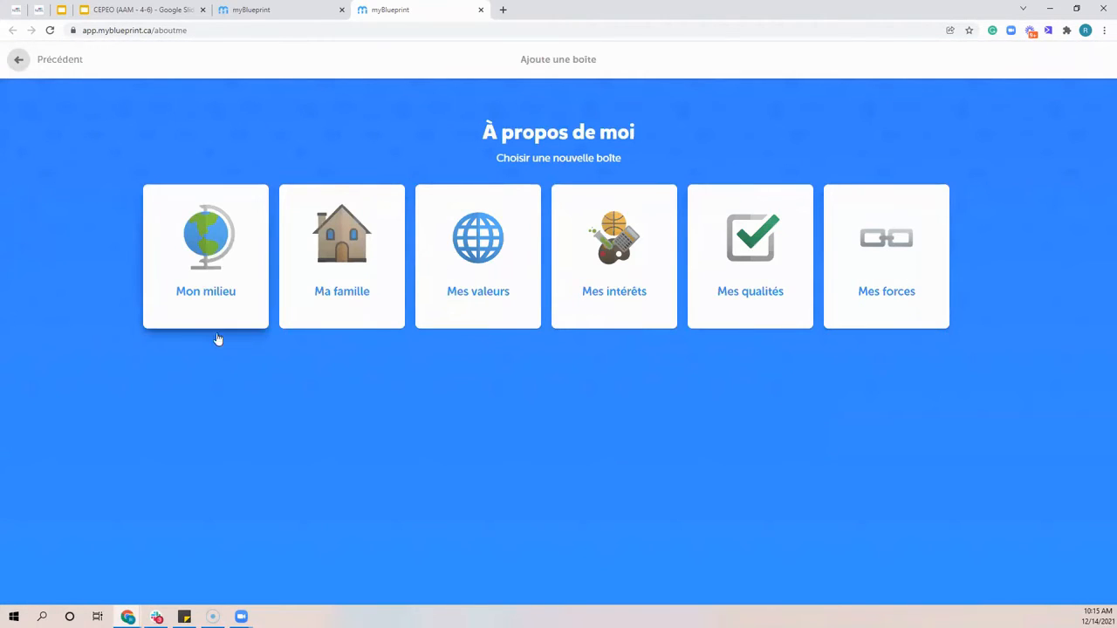
left_click(371, 201)
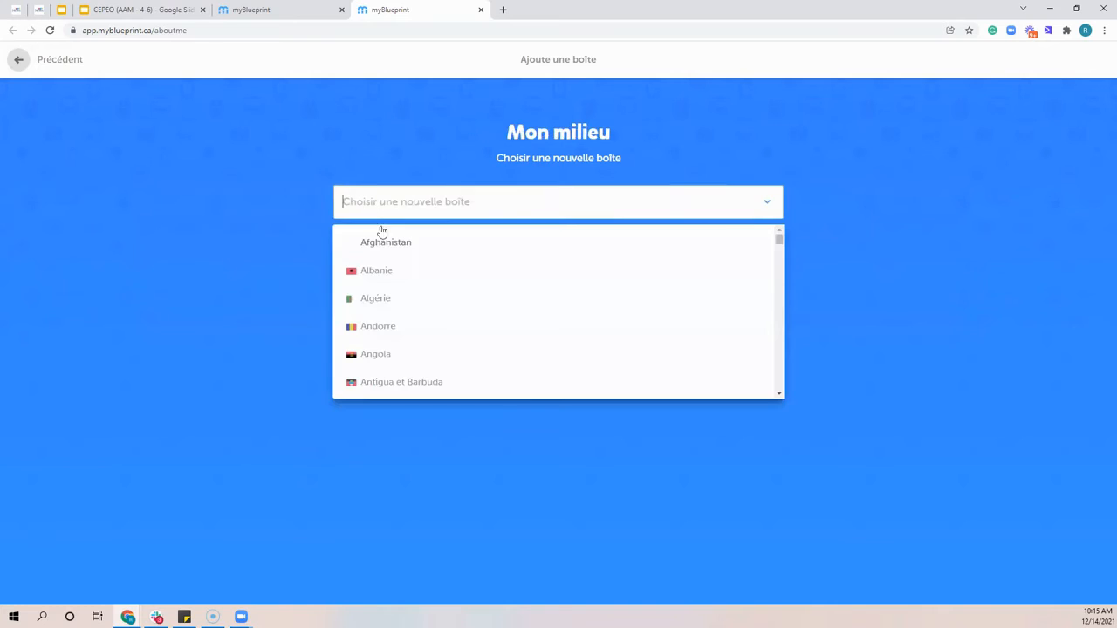
left_click(462, 288)
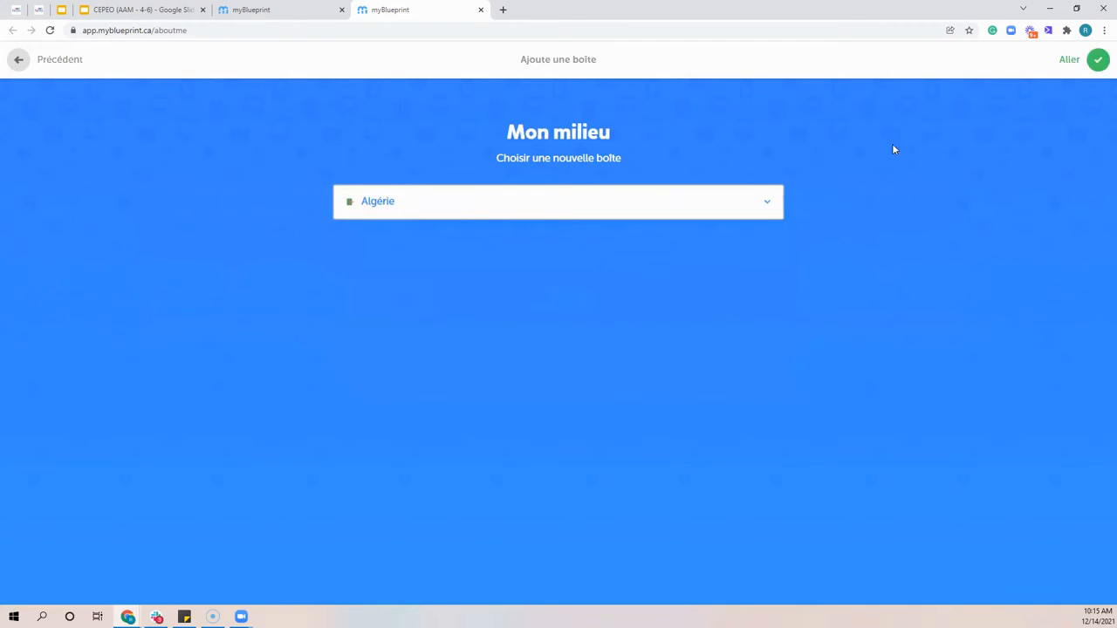
left_click(1098, 59)
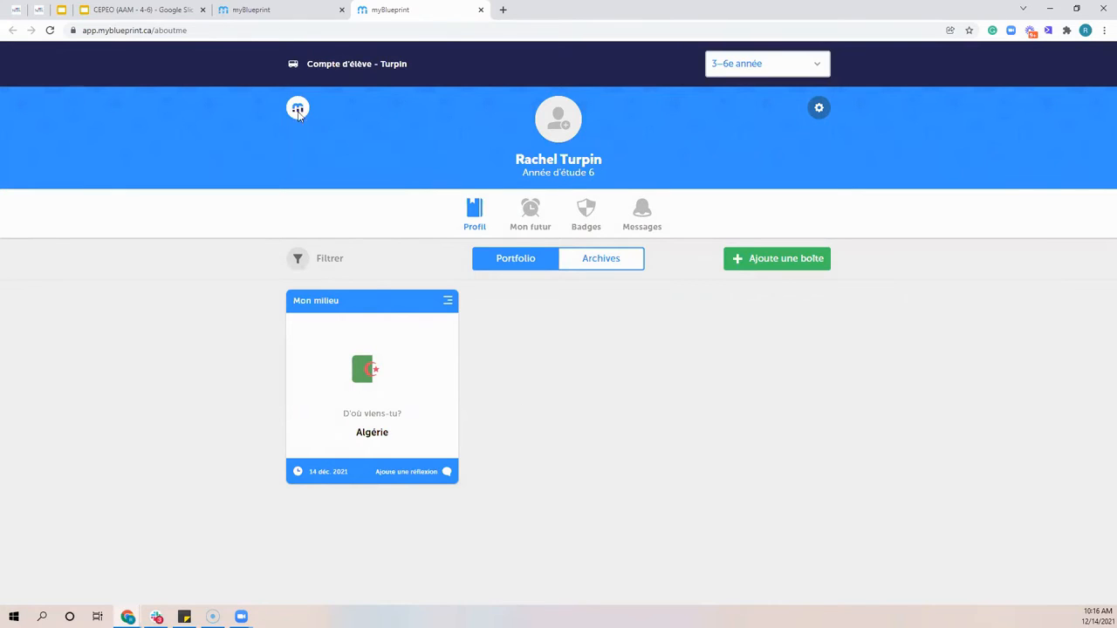
Compare the teacher's class list with the student portfolio, and close the student view
left_click(280, 9)
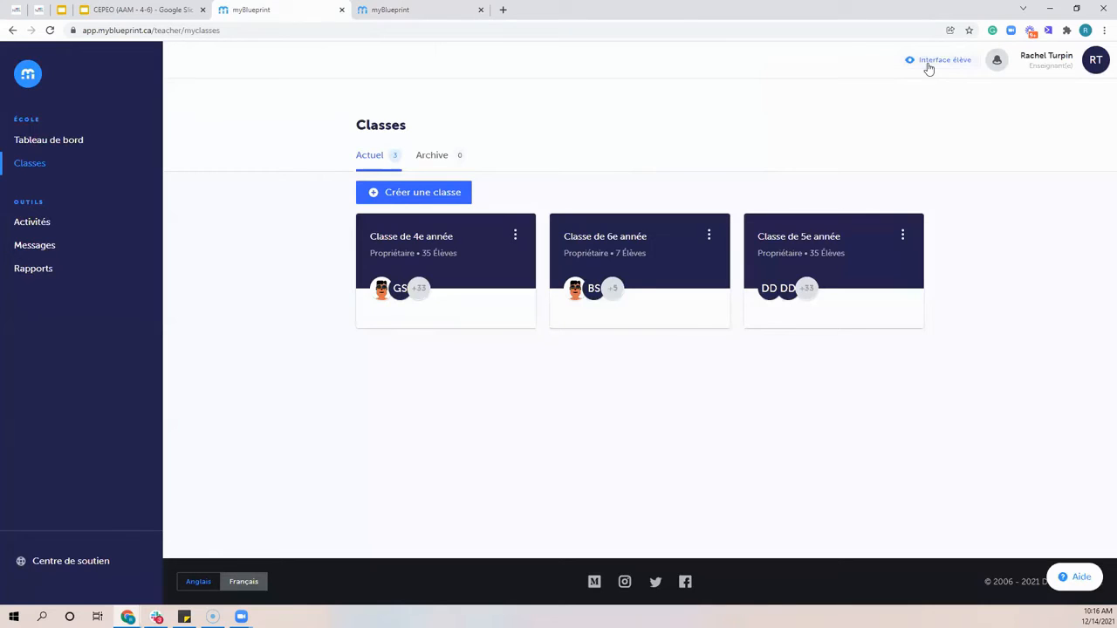
left_click(456, 9)
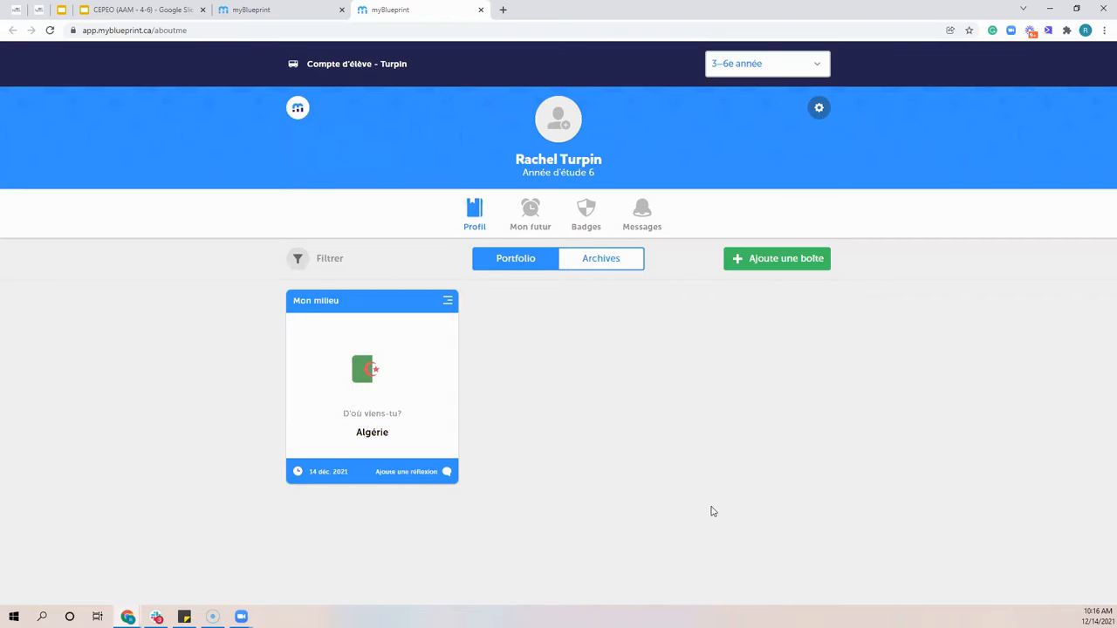
left_click(481, 10)
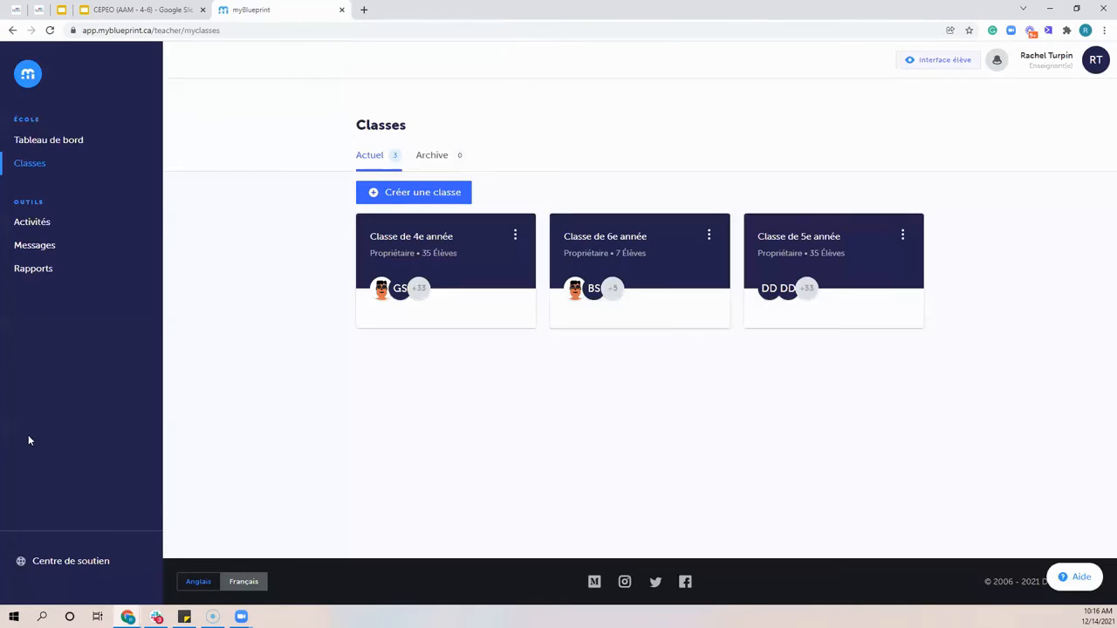
Look over the Centre de soutien page's resource categories, close the page, and view the help options for contacting support
left_click(71, 563)
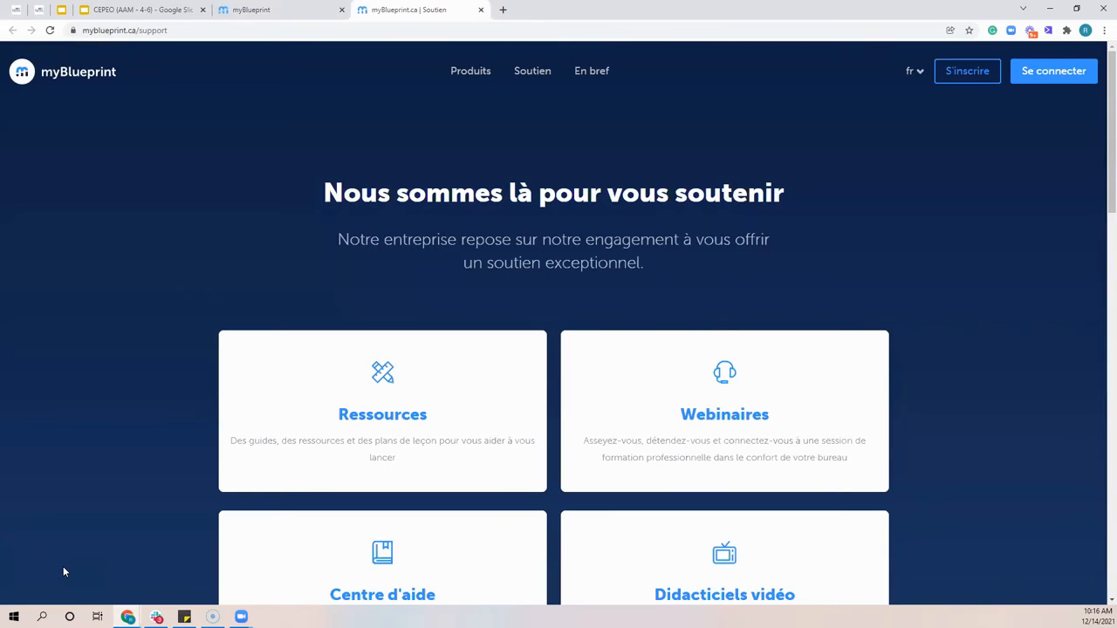
scroll(230, 442, "down", 1)
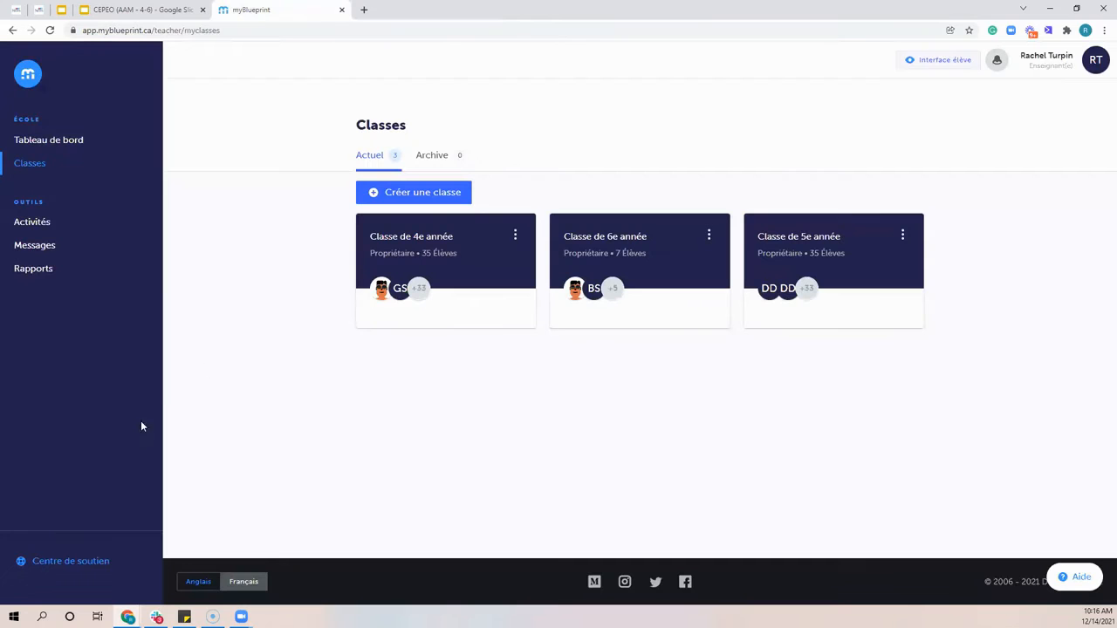
left_click(481, 10)
left_click(1072, 579)
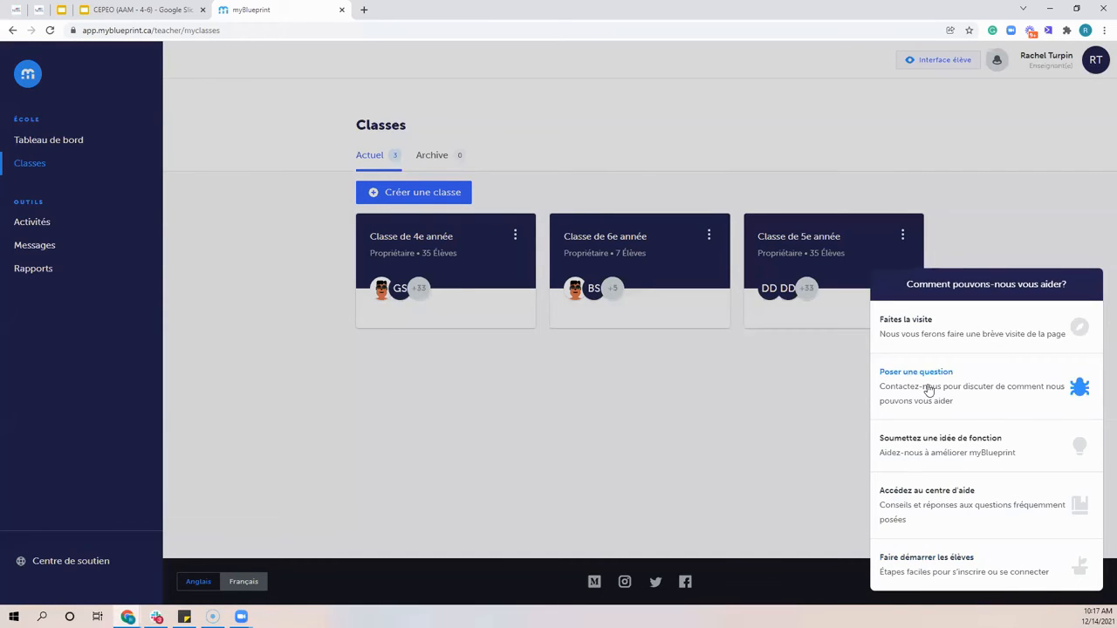
left_click(909, 153)
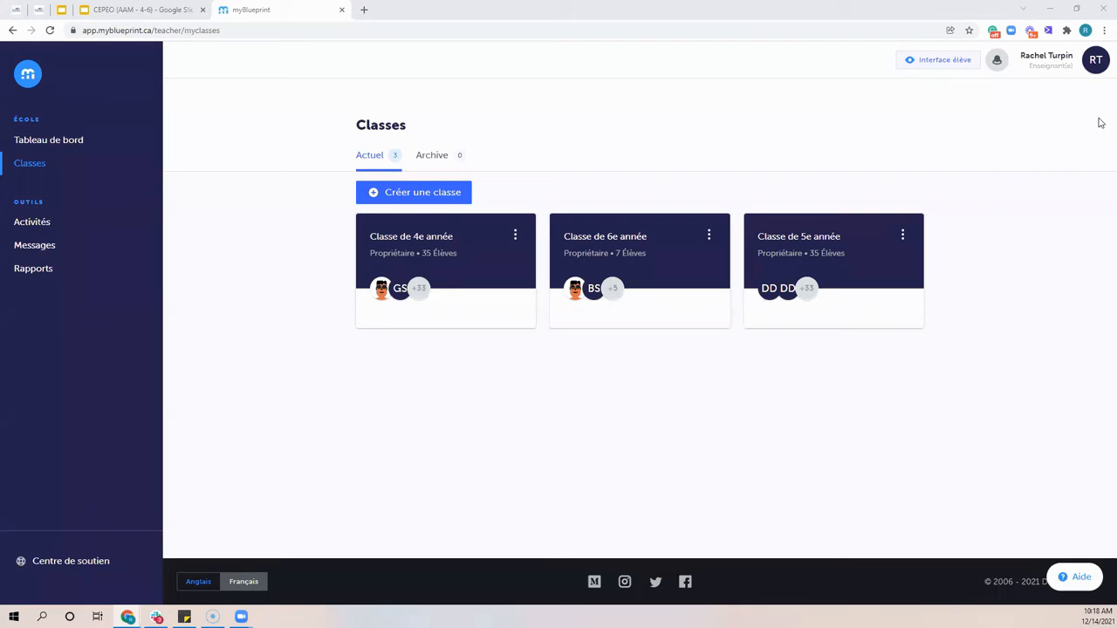
Log out of the teacher account
left_click(1090, 62)
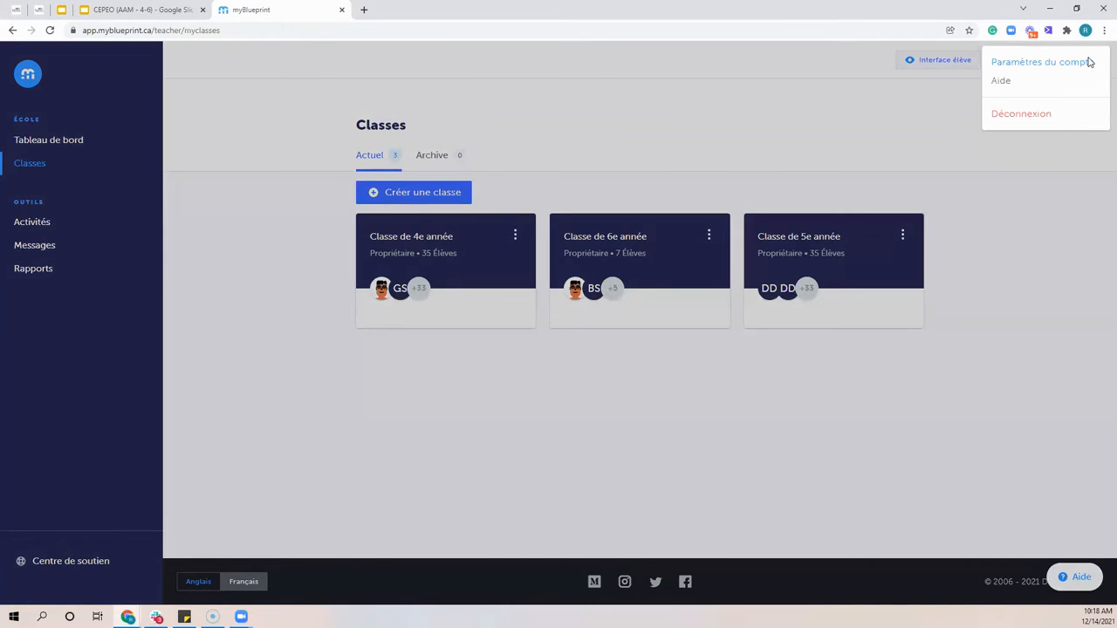
left_click(1054, 117)
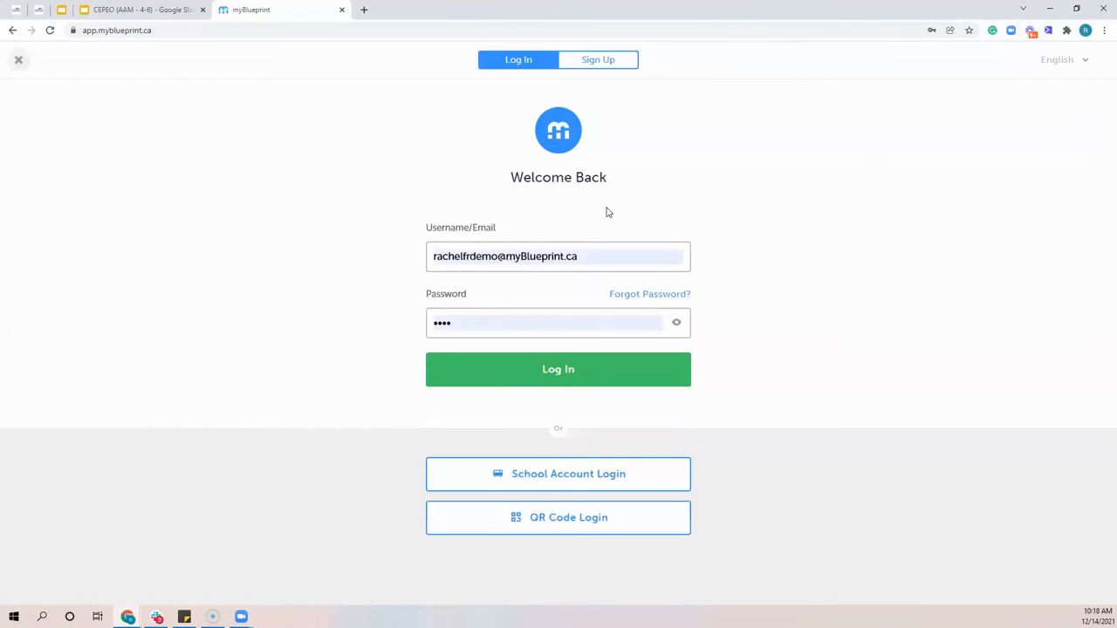
Log in to the student demo account by choosing its saved username and entering the account password
left_click(584, 255)
triple_click(586, 255)
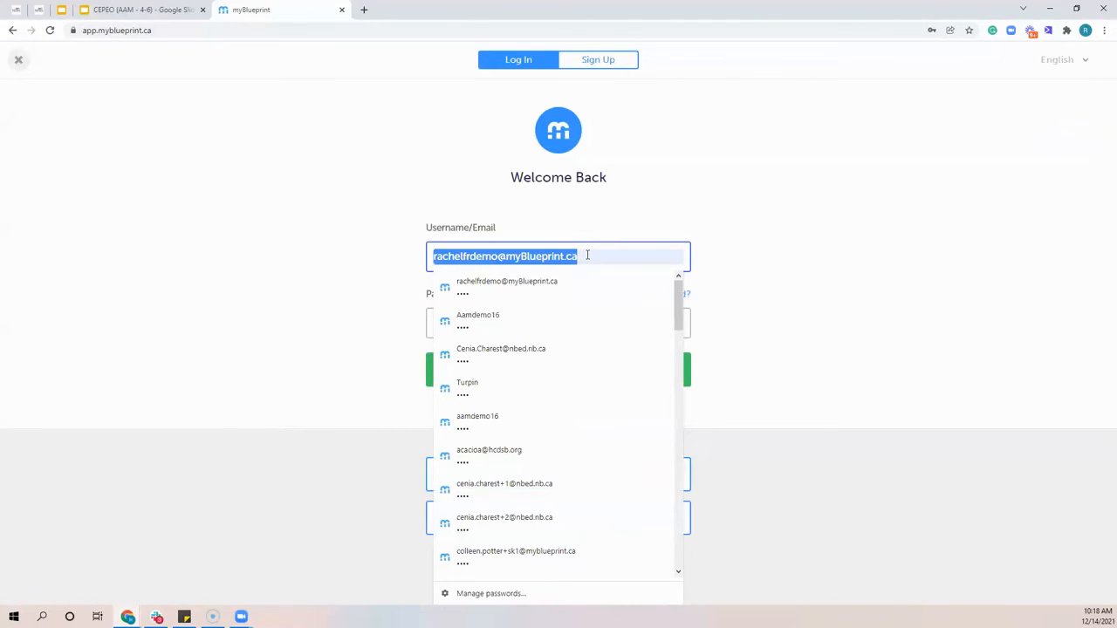
type("aam")
left_click(541, 284)
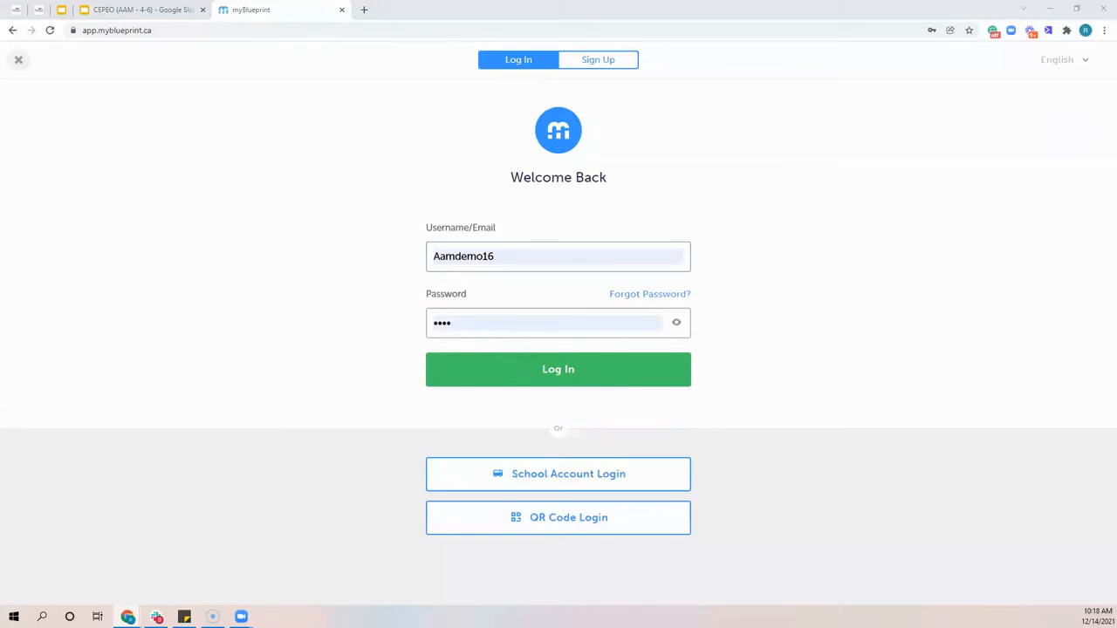
left_click_drag(498, 333, 424, 327)
double_click(467, 322)
type("••••")
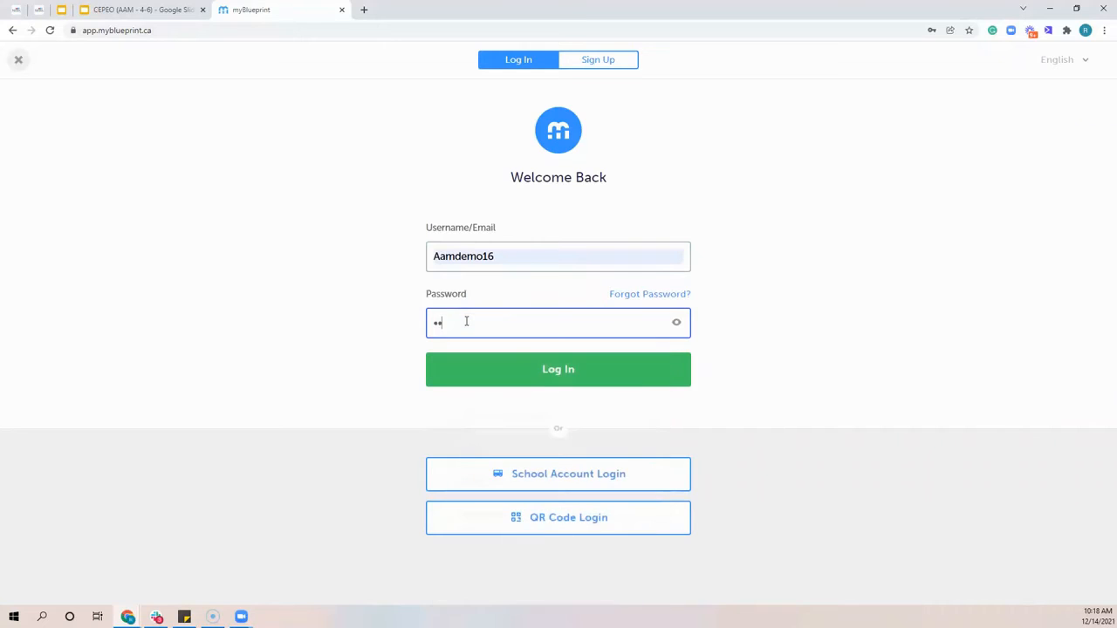
left_click(544, 381)
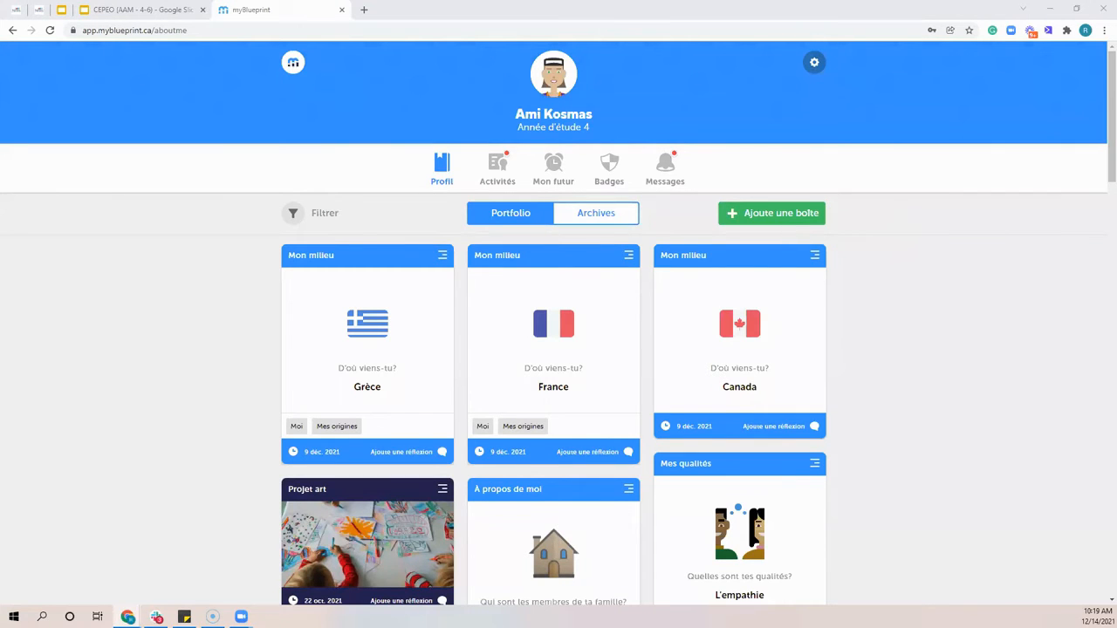
Look through the boxes in the student's portfolio, including their images, text, tags and reflections, and return to the beginning
scroll(840, 267, "down", 3)
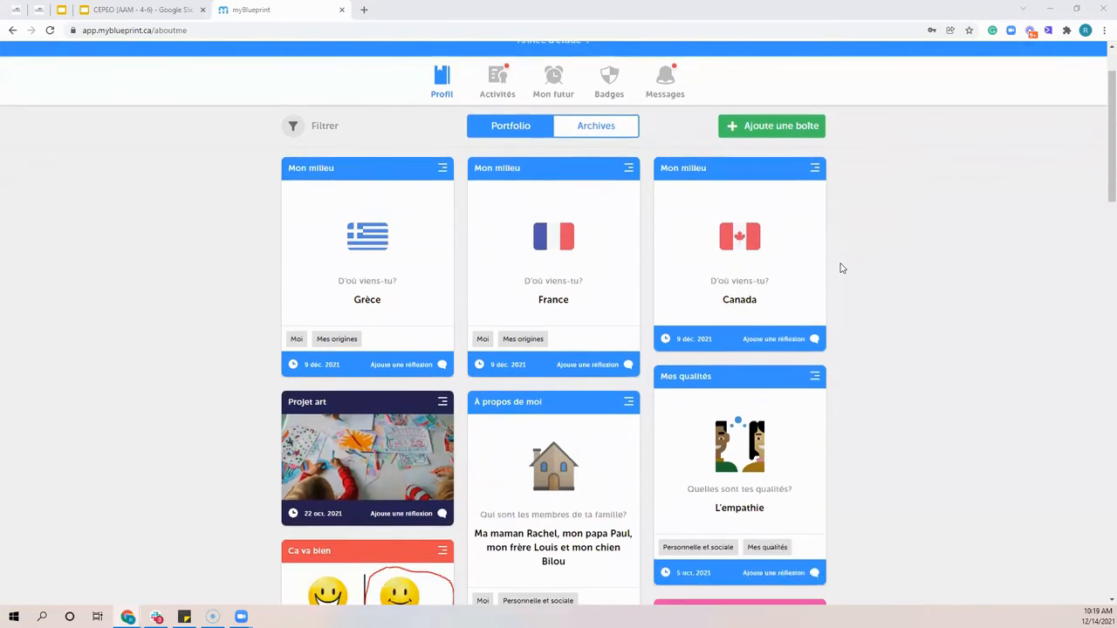
scroll(840, 268, "down", 6)
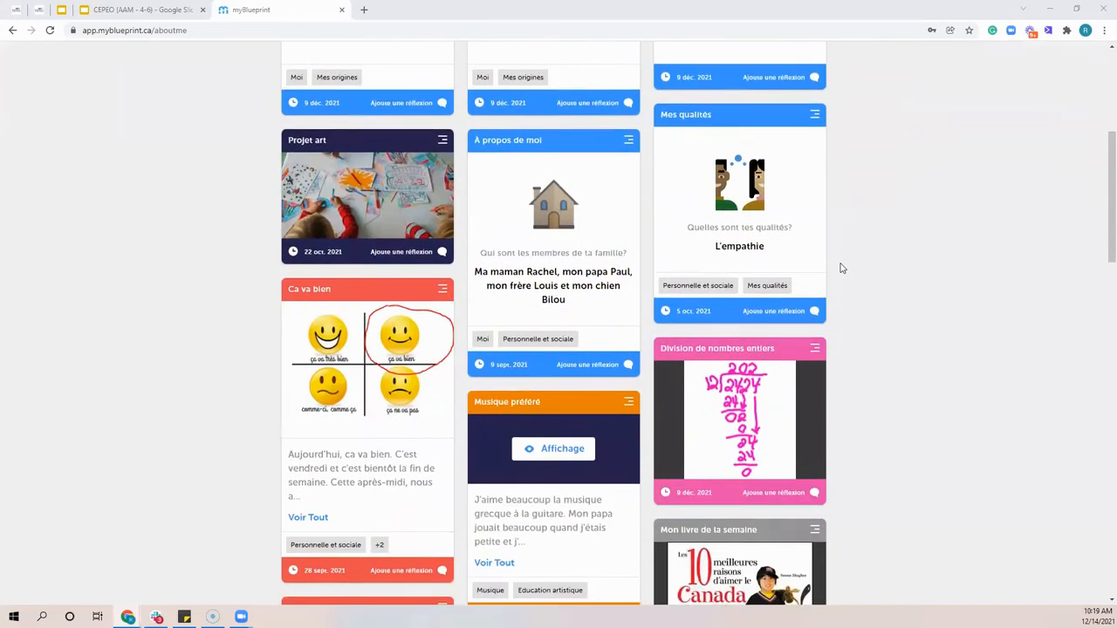
scroll(841, 267, "down", 6)
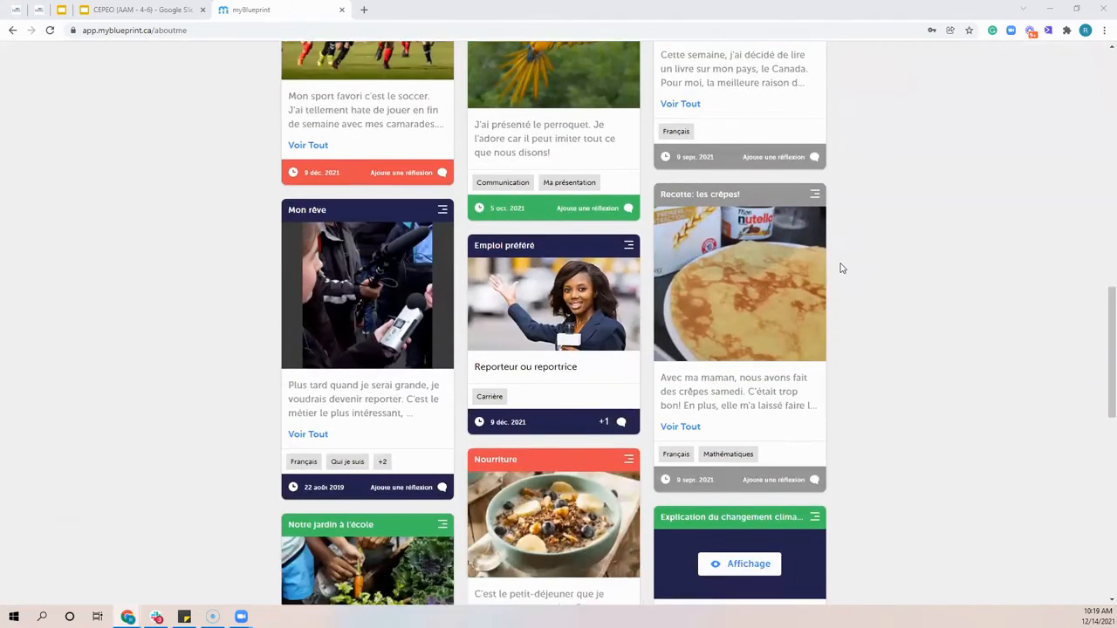
scroll(840, 268, "down", 2)
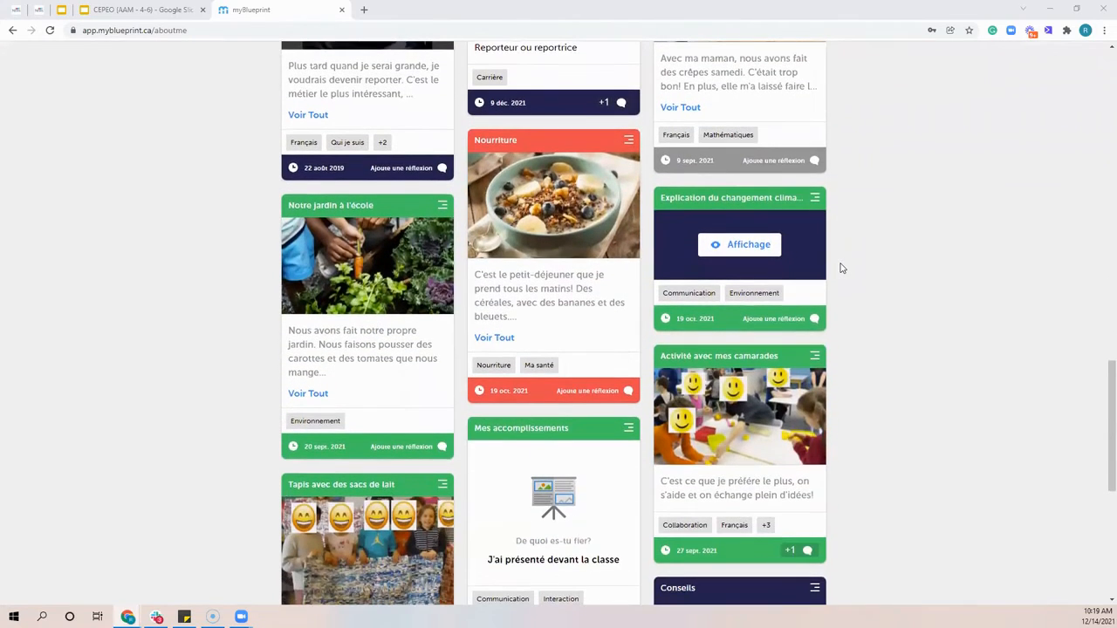
scroll(847, 267, "down", 3)
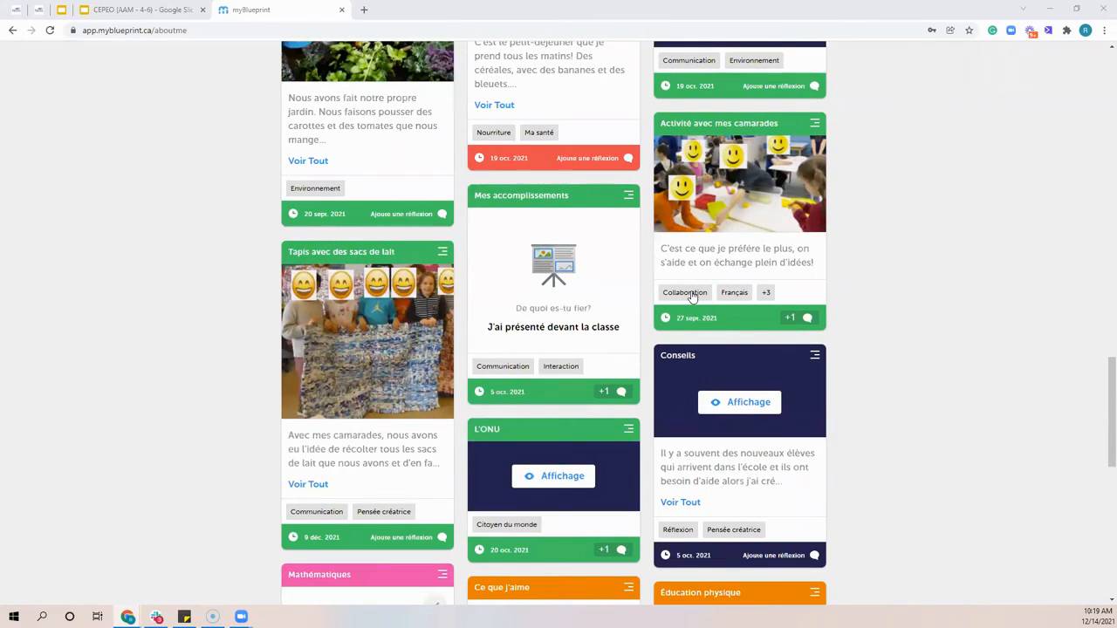
scroll(434, 262, "up", 2)
scroll(433, 262, "up", 12)
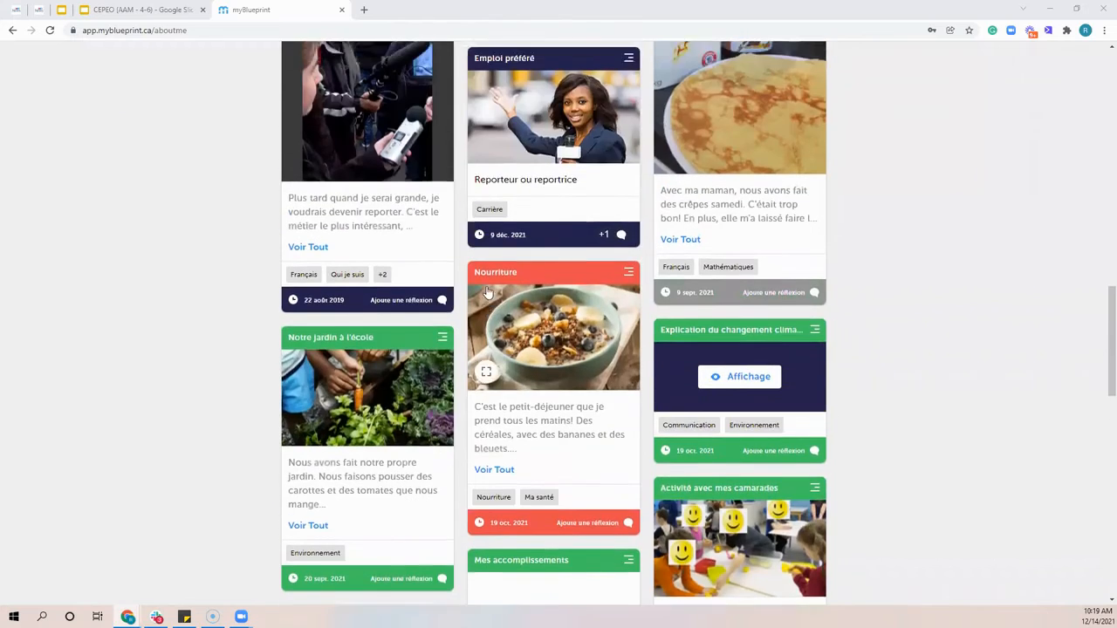
scroll(279, 334, "up", 4)
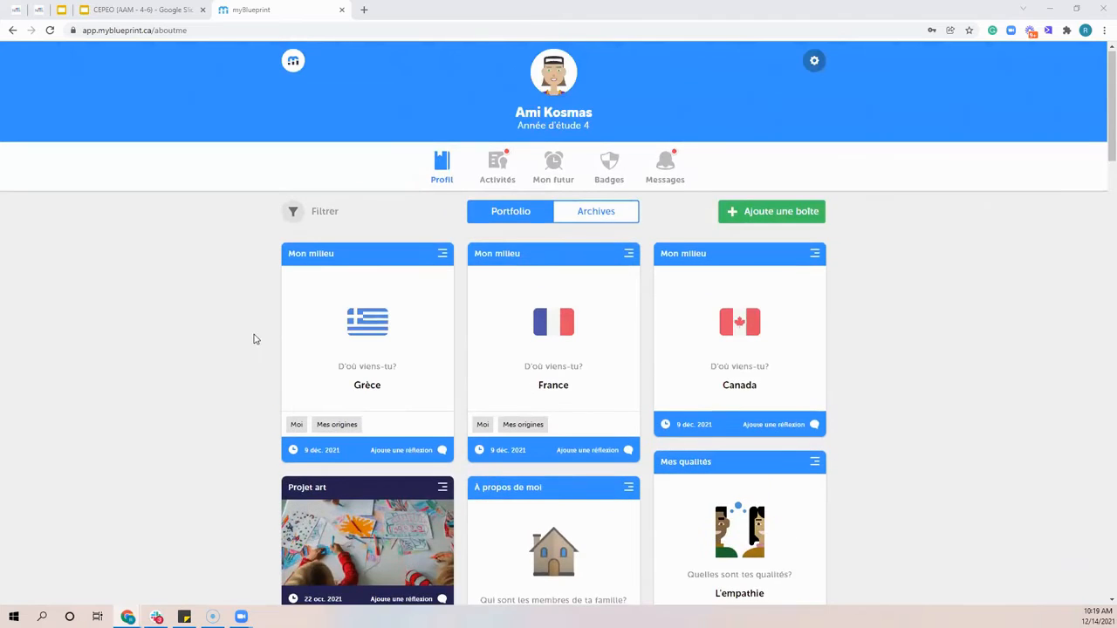
View the portfolio's media and tag filter options, and filter the boxes by the Moi tag
left_click(335, 214)
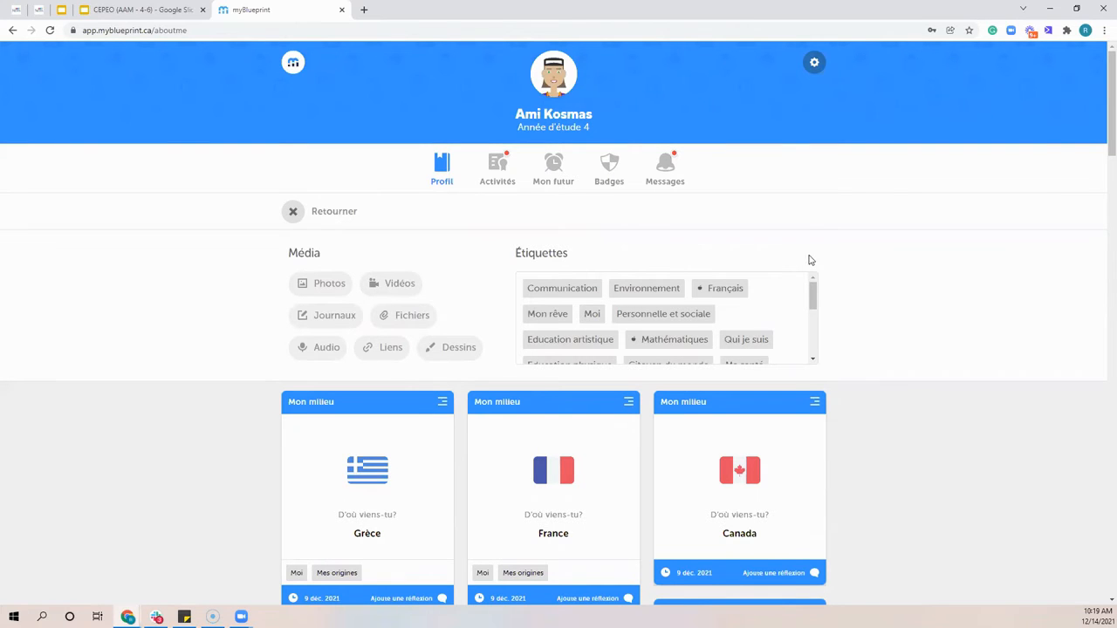
left_click(332, 214)
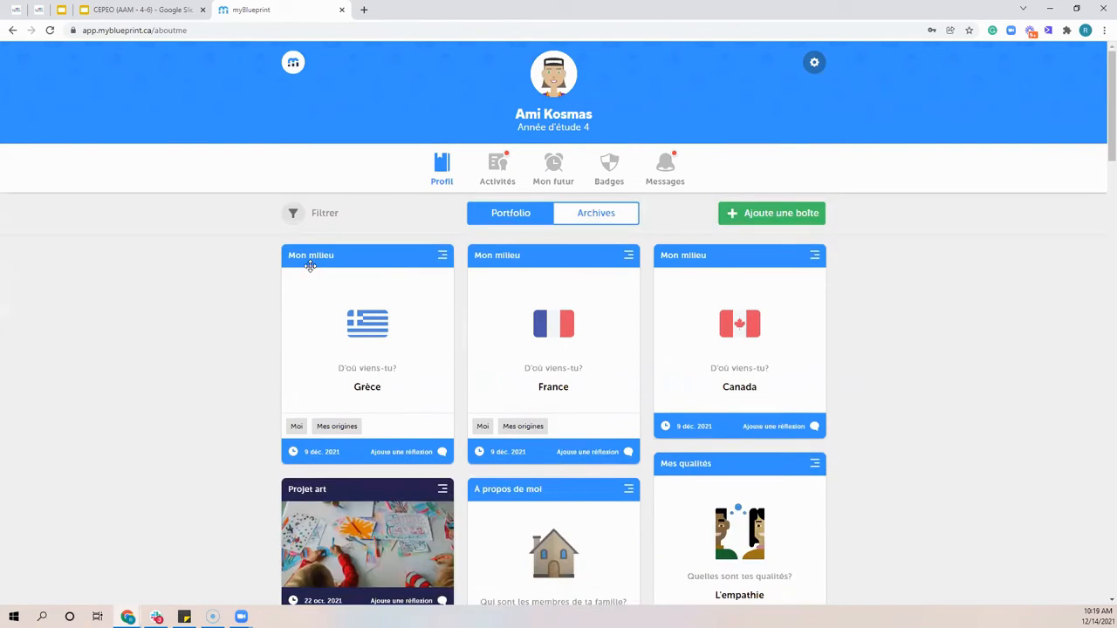
left_click(321, 220)
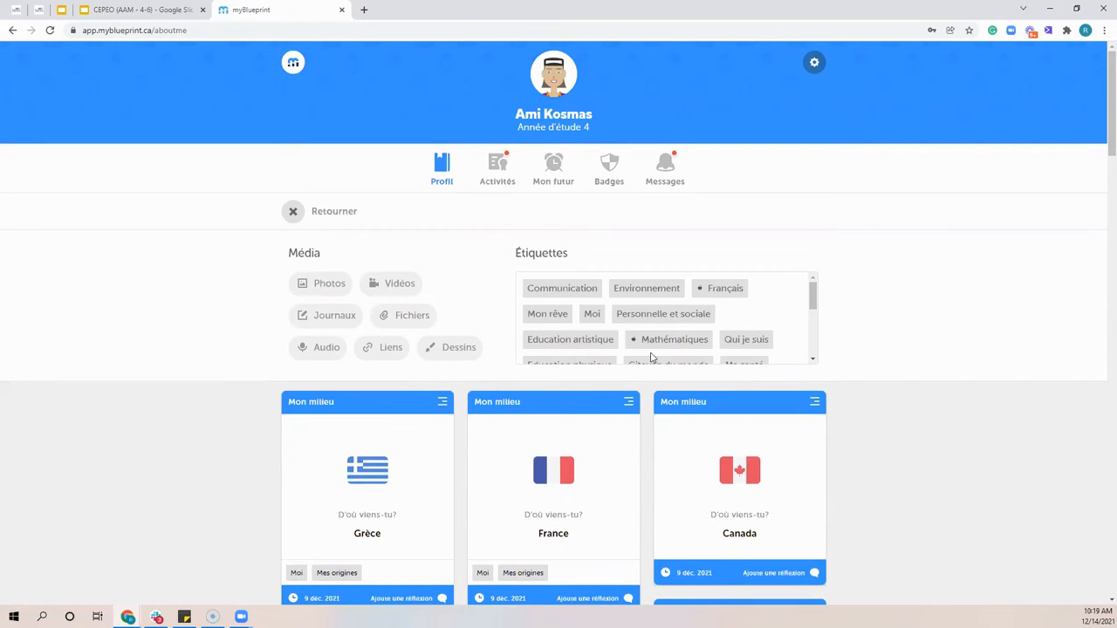
left_click(590, 316)
scroll(729, 362, "down", 3)
scroll(1039, 296, "down", 1)
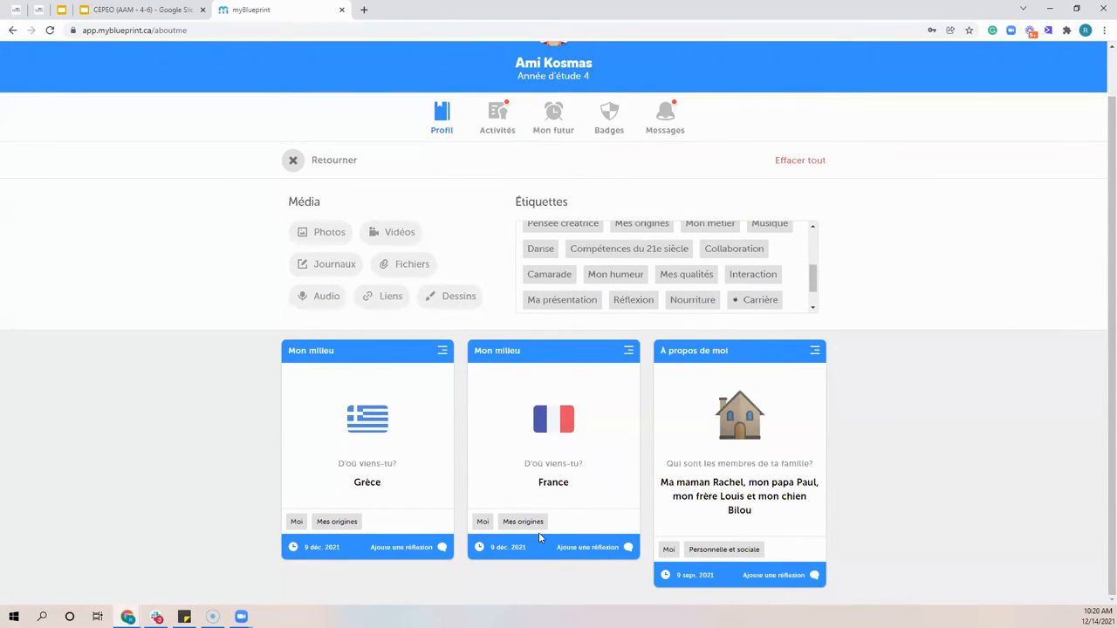
left_click_drag(812, 282, 820, 238)
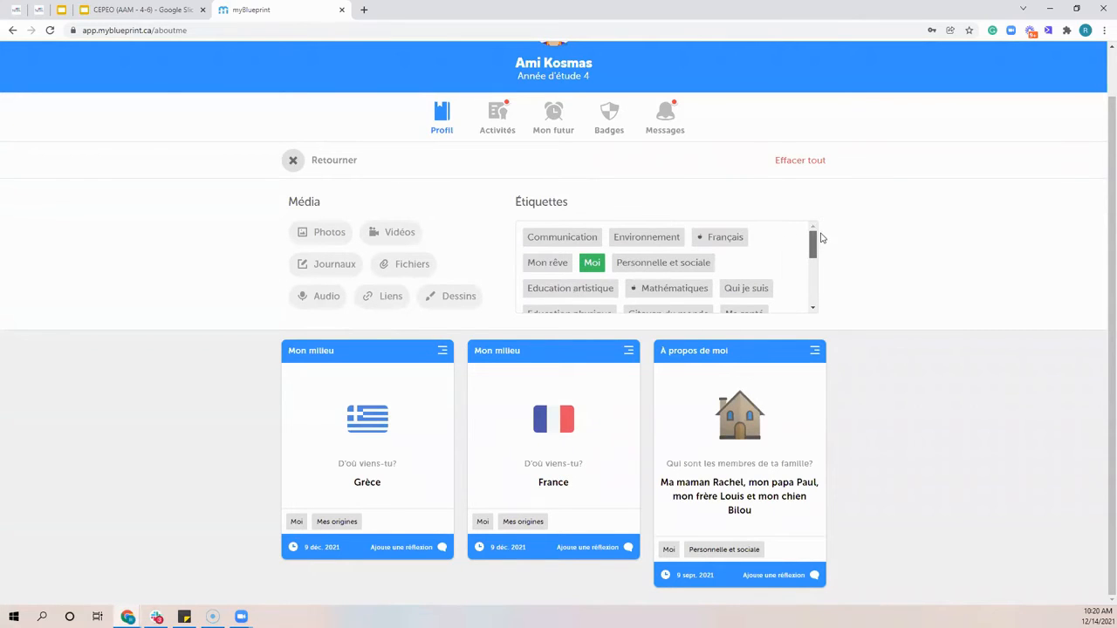
Replace the Moi tag filter with Communication, look over the matching boxes, and exit the filter view
left_click(592, 264)
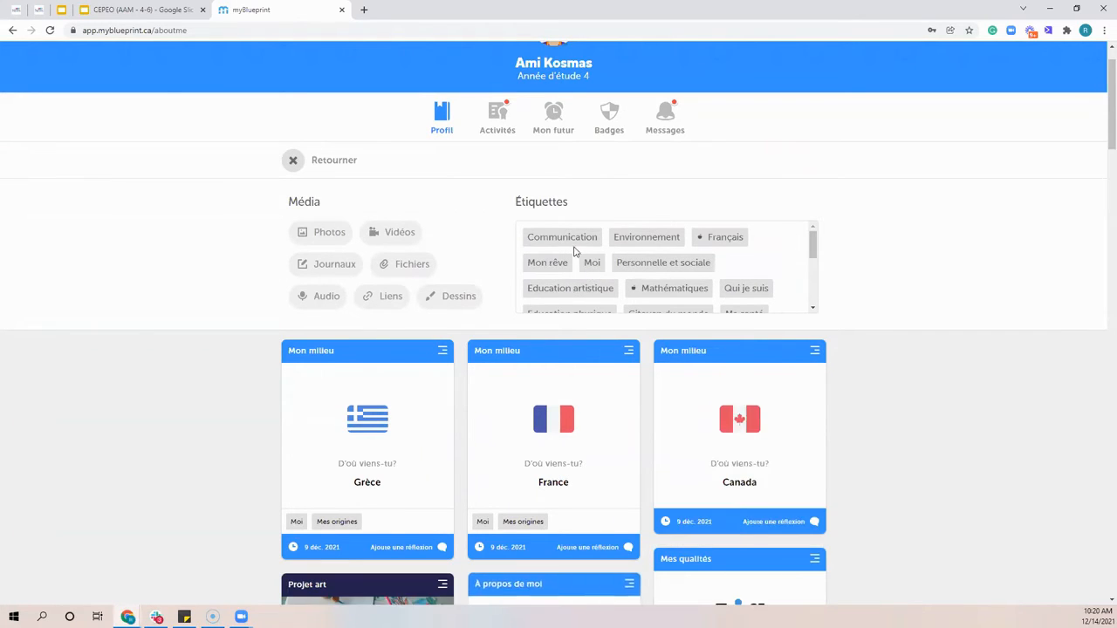
left_click(573, 243)
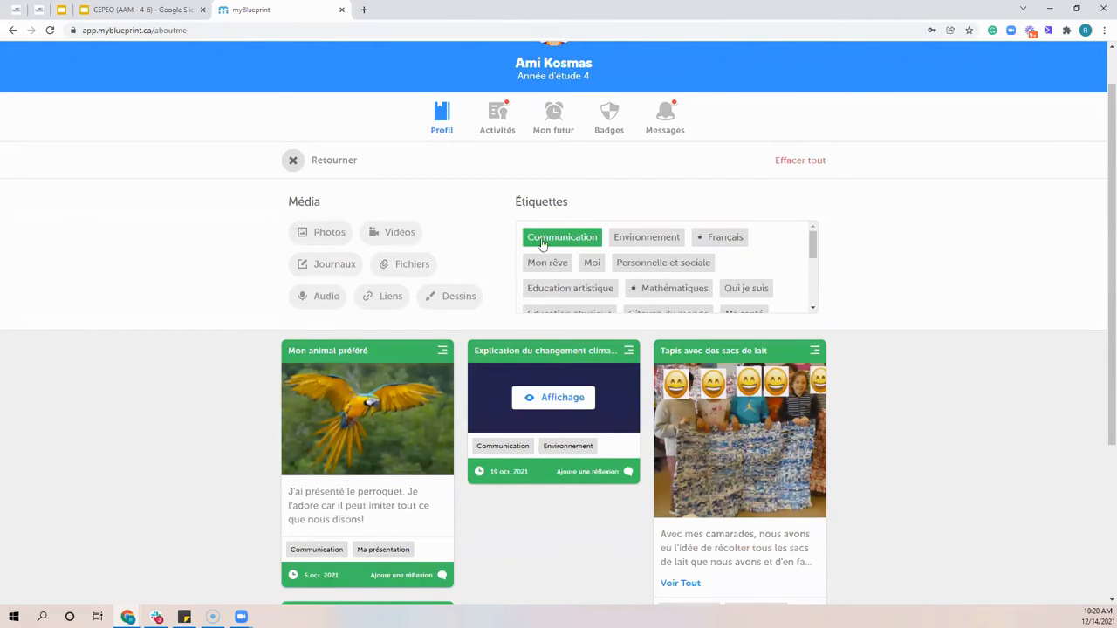
scroll(497, 265, "down", 2)
scroll(354, 252, "down", 2)
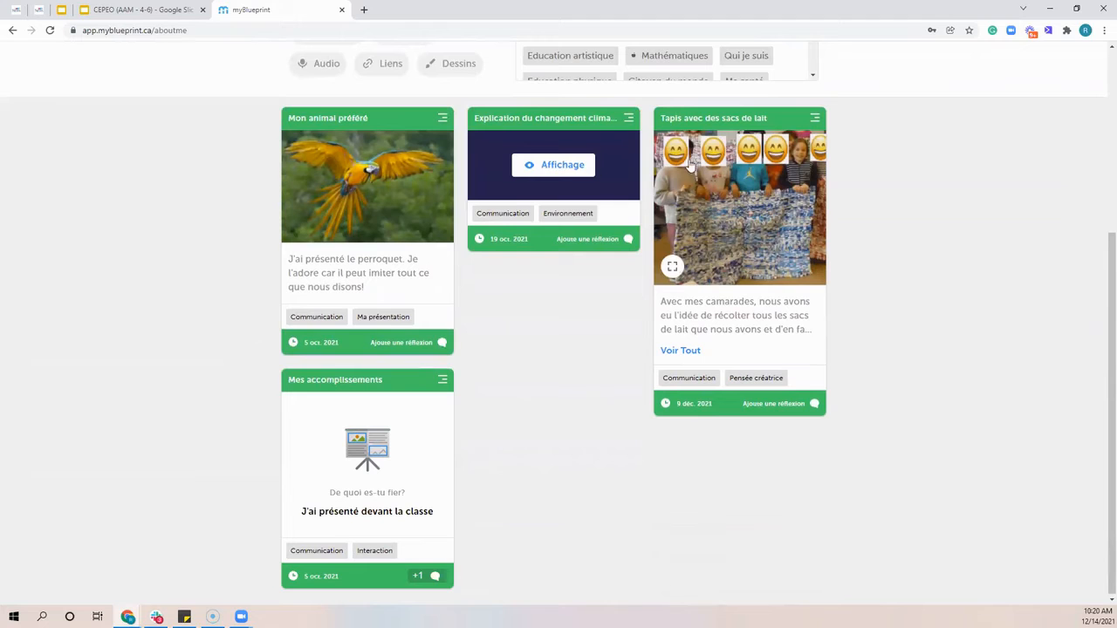
left_click(325, 551)
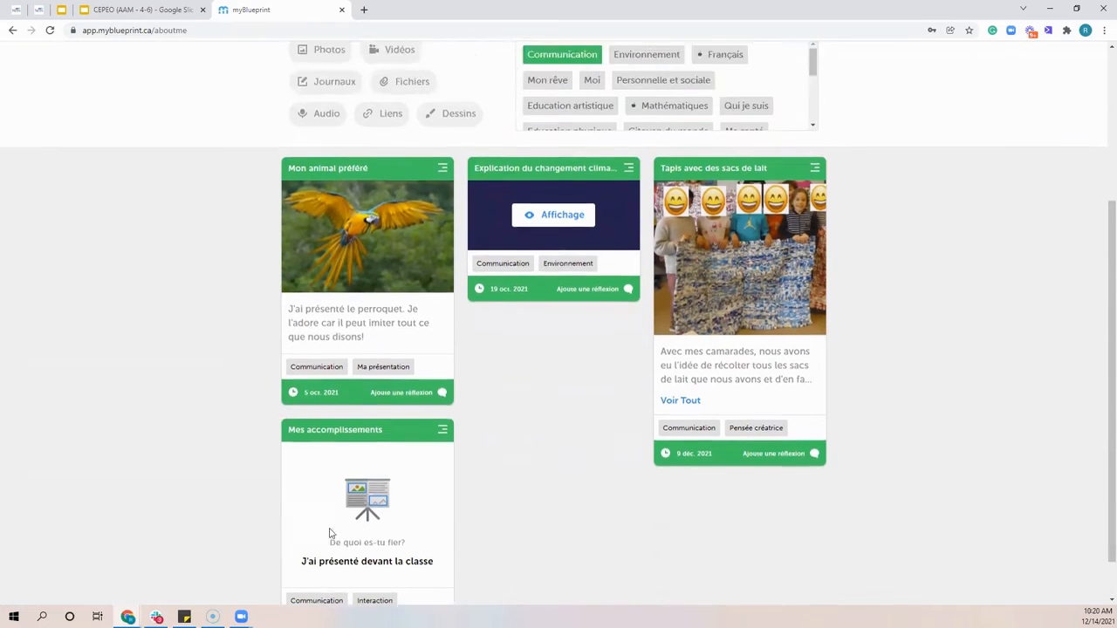
left_click(336, 162)
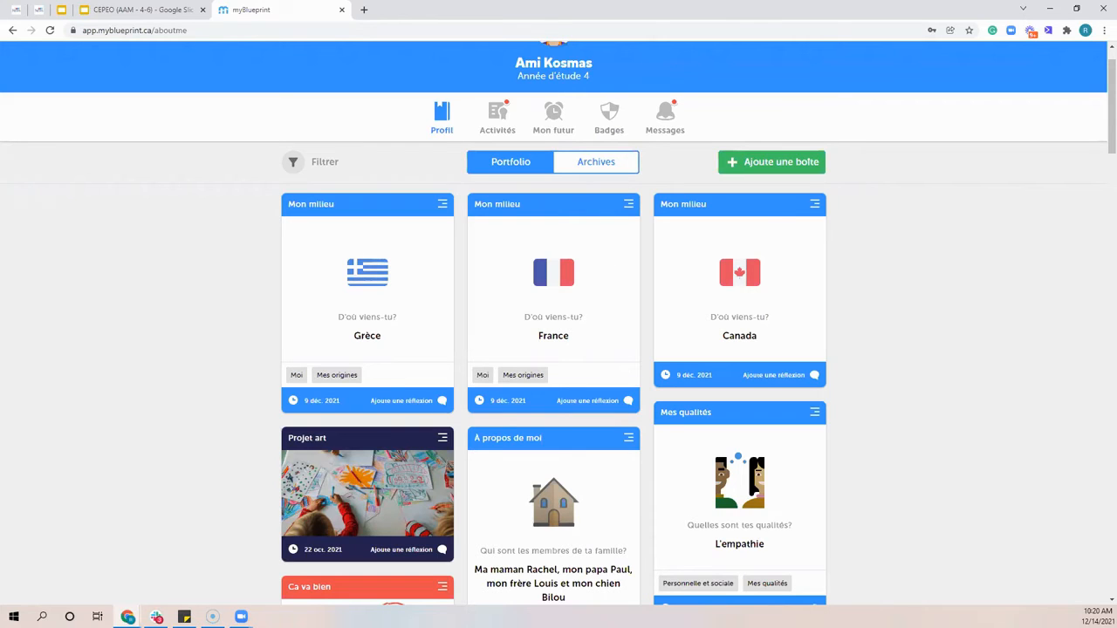
Look over the ready-made avatars and the face shapes for building one in the avatar creator, and exit without changing the avatar
scroll(595, 235, "up", 2)
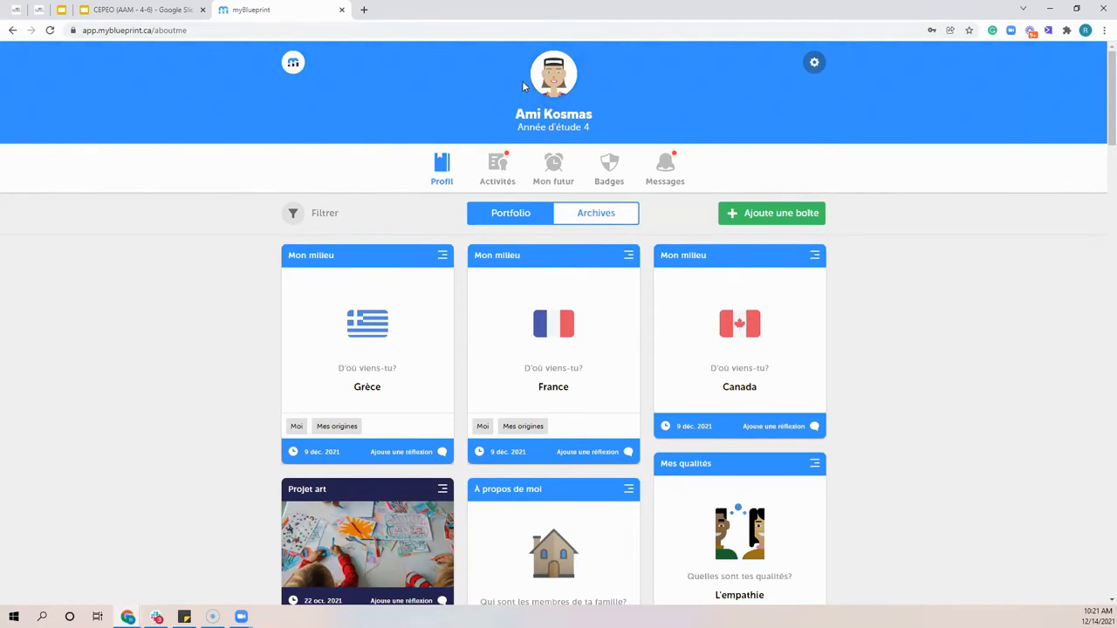
left_click(560, 78)
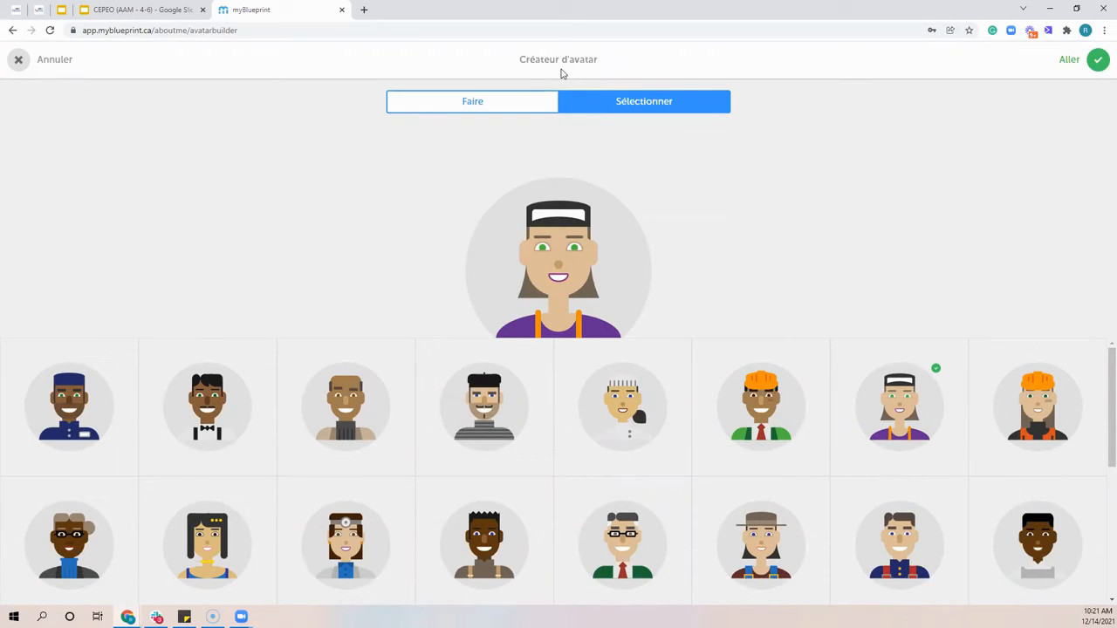
left_click(475, 109)
left_click(585, 110)
scroll(383, 443, "down", 2)
scroll(353, 447, "down", 2)
scroll(349, 452, "up", 3)
left_click(479, 111)
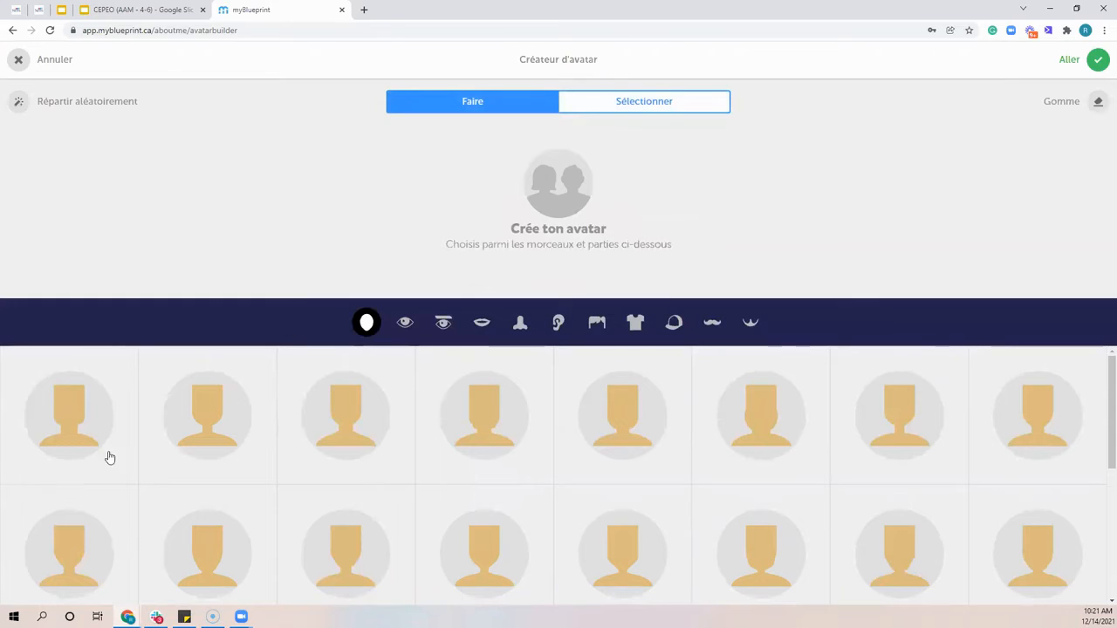
scroll(100, 445, "down", 3)
scroll(100, 445, "up", 4)
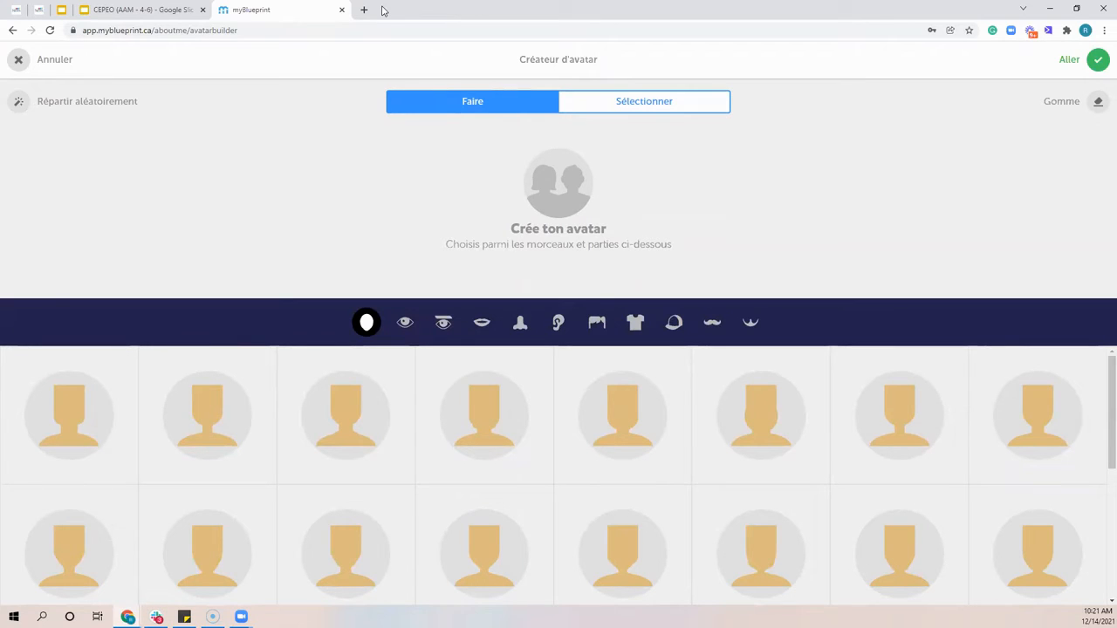
left_click(70, 63)
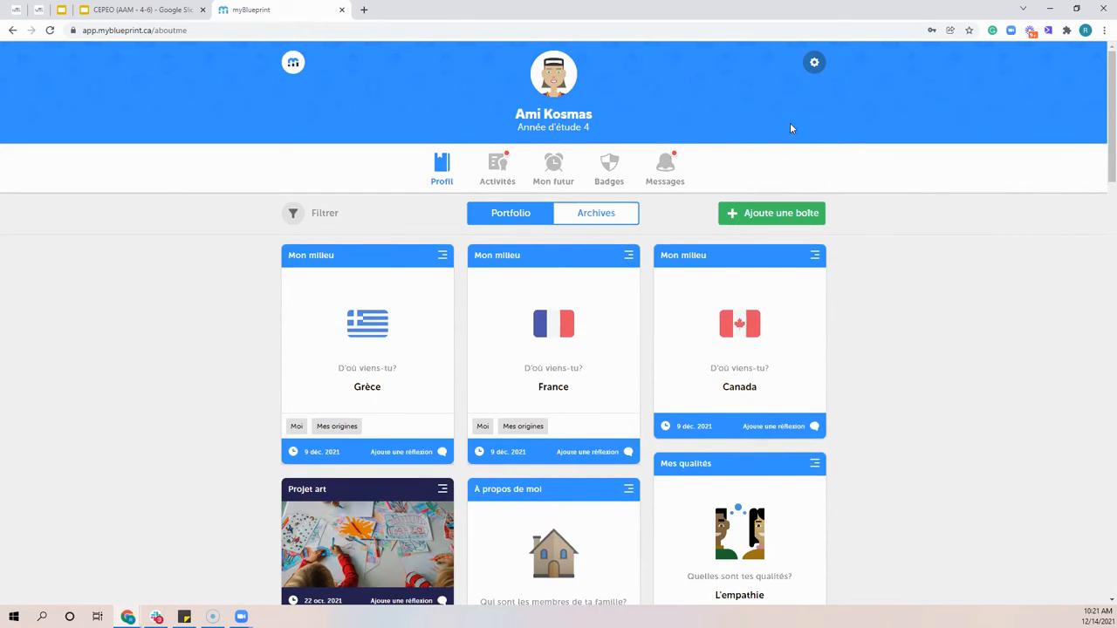
Start a new portfolio journal entry, view its file sources including Google Drive, and close the file picker
left_click(788, 223)
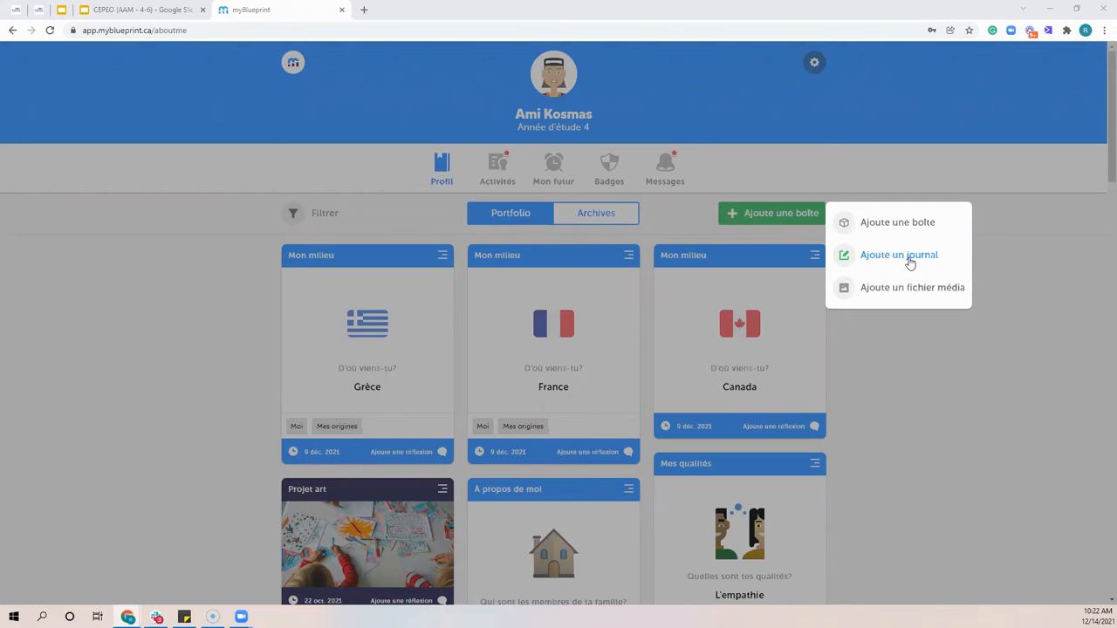
left_click(910, 264)
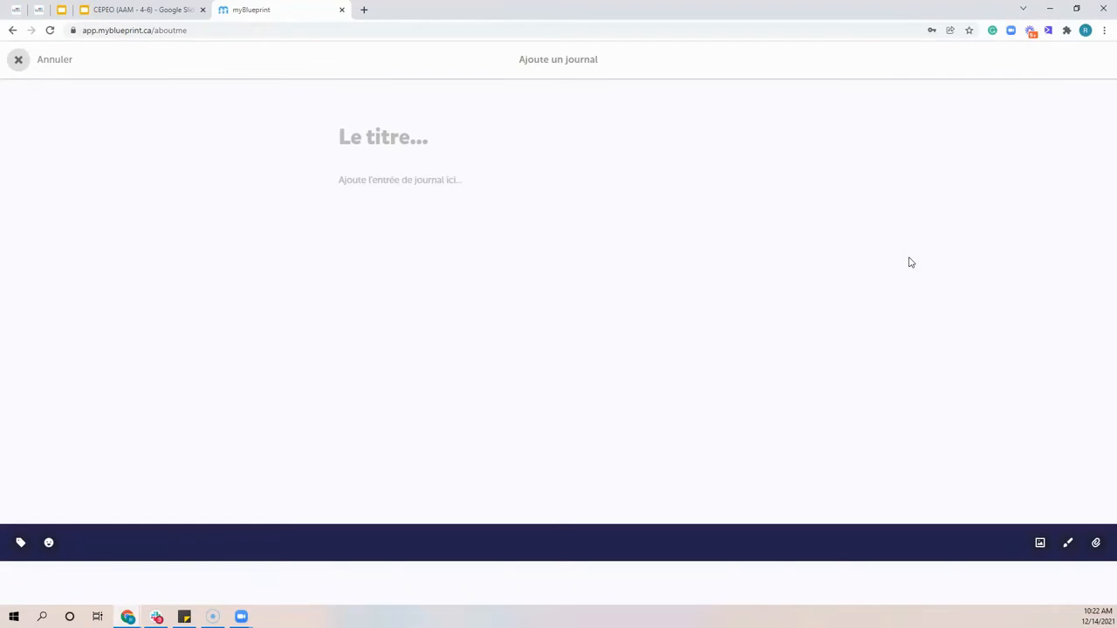
left_click(407, 179)
left_click(1040, 544)
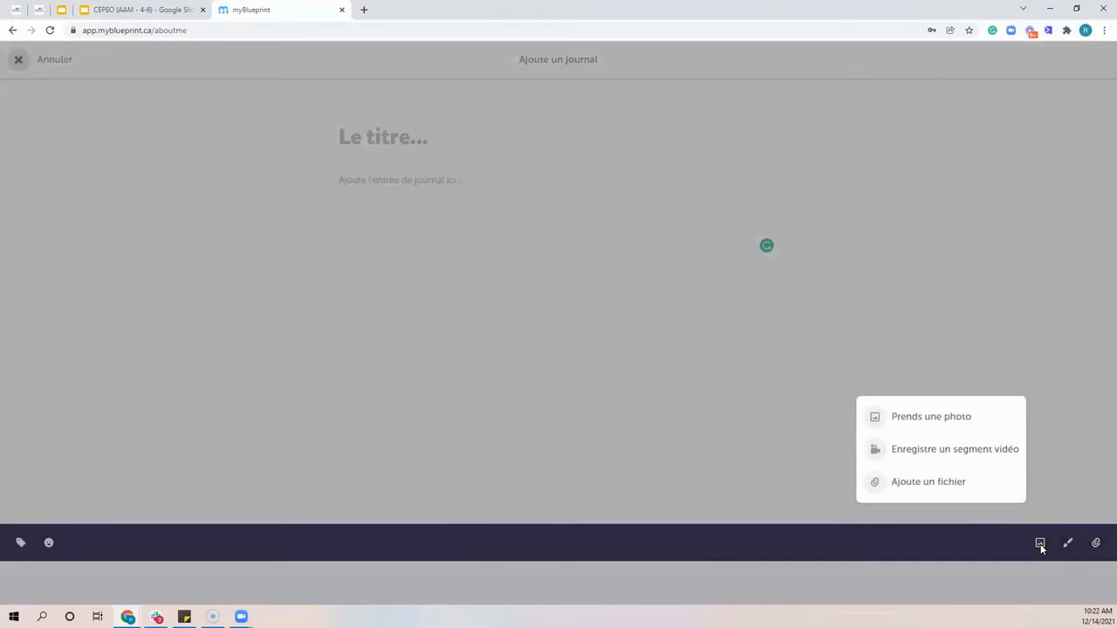
left_click(937, 487)
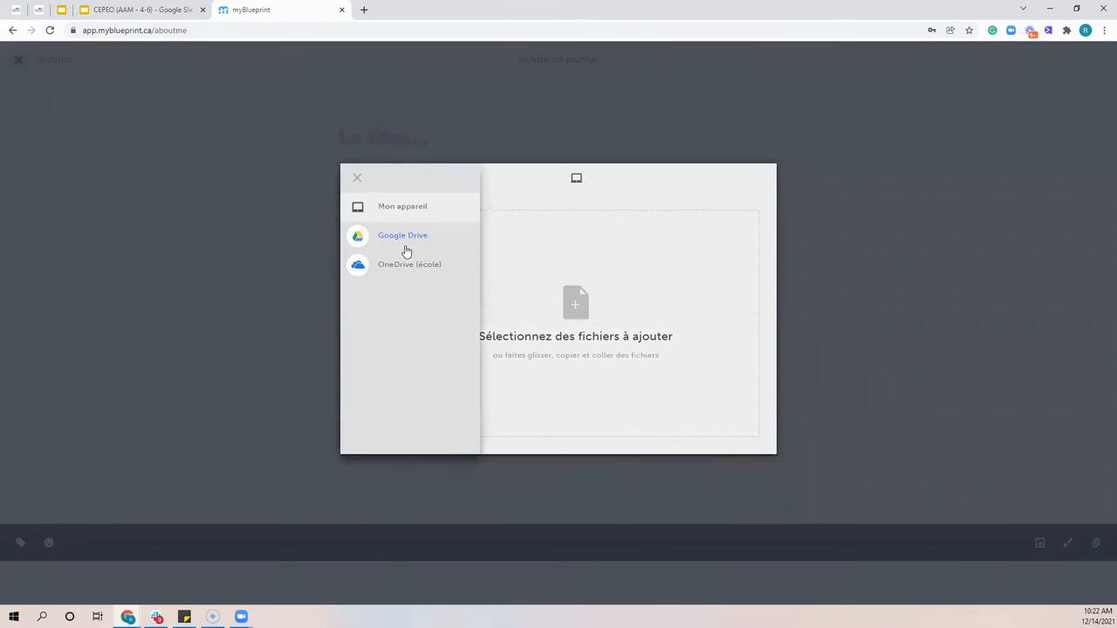
left_click(394, 239)
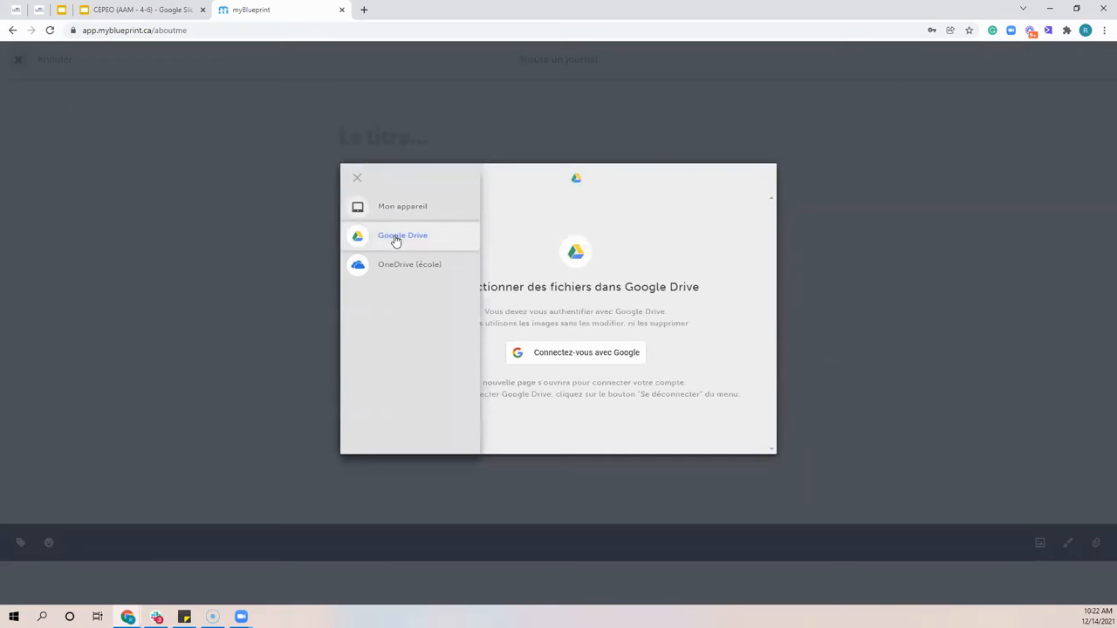
left_click(356, 179)
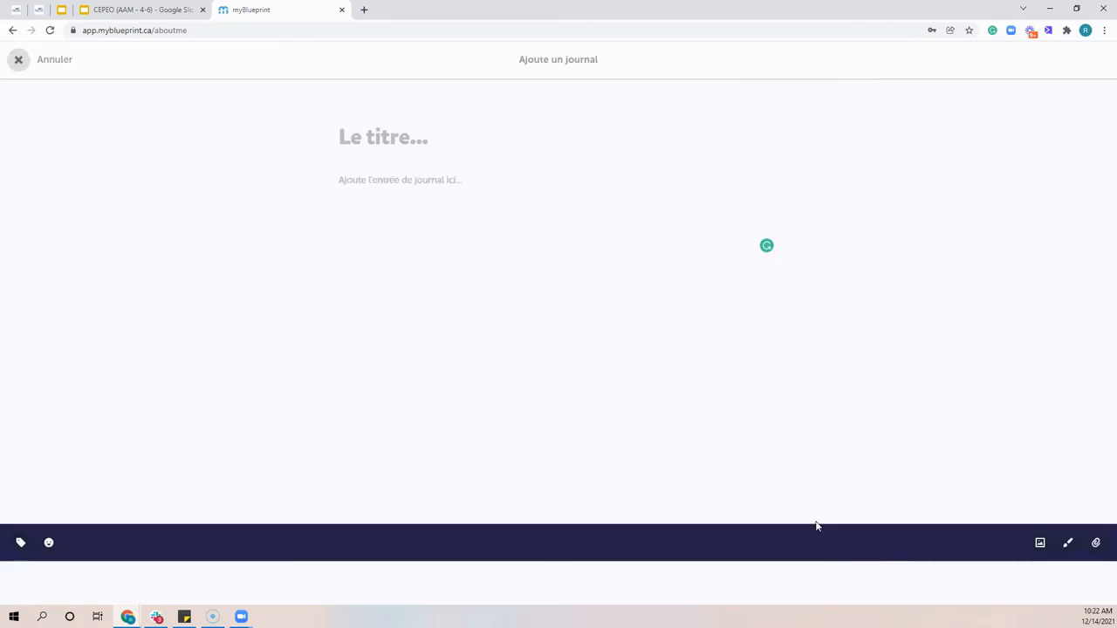
Try a freehand blue oval as a drawing for the journal entry, and discard the drawing
left_click(1069, 543)
mouse_move(531, 202)
left_mouse_down()
mouse_move(616, 291)
mouse_move(512, 217)
left_mouse_up()
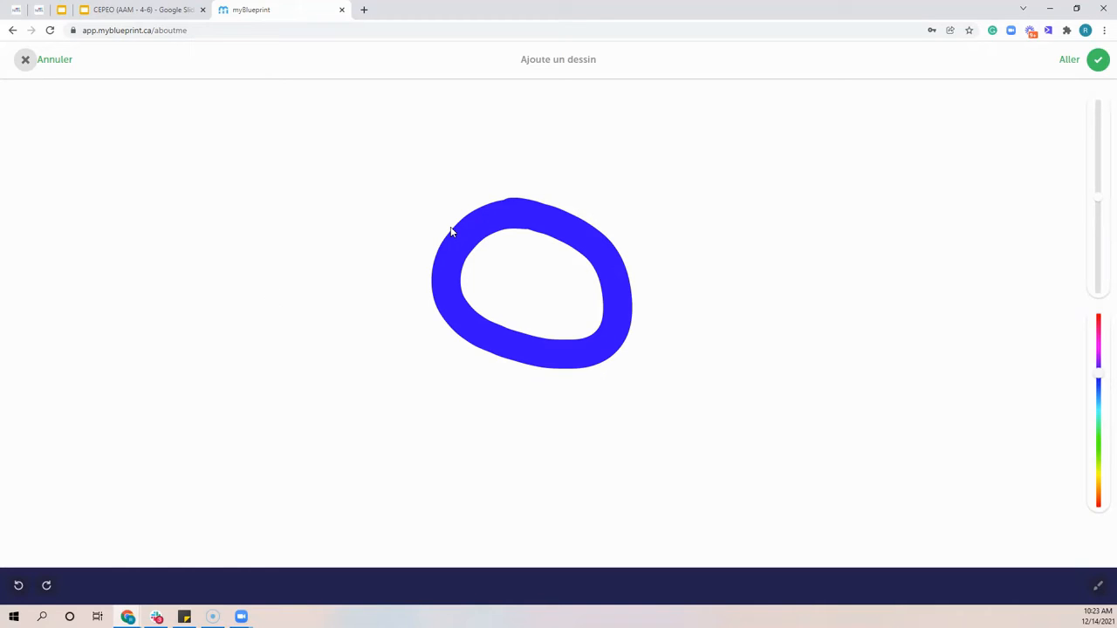
left_click(56, 57)
left_click(600, 392)
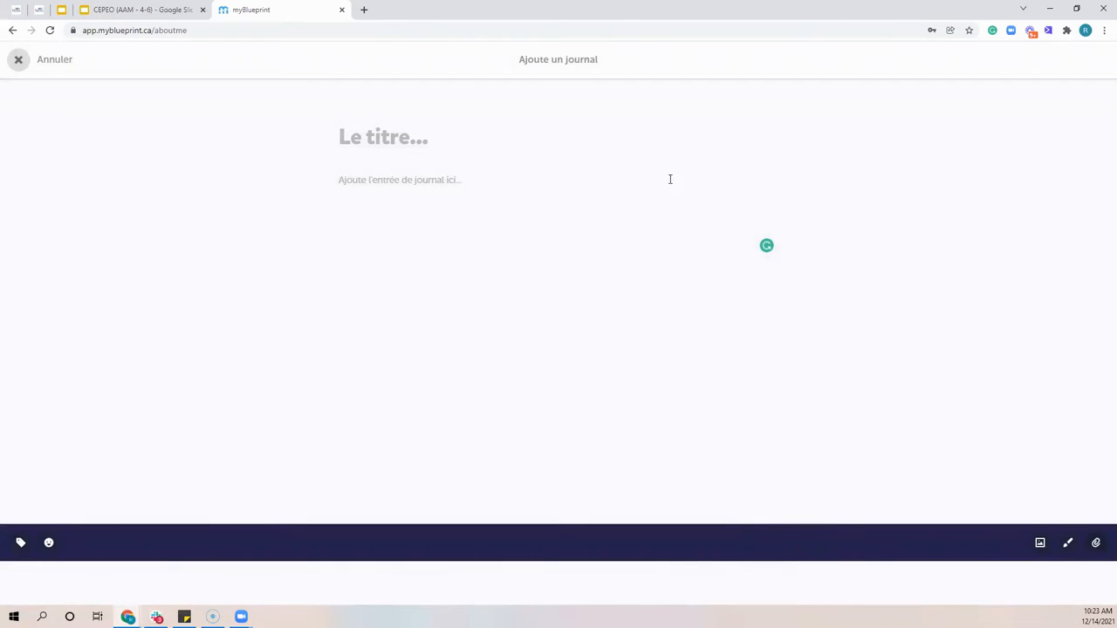
View the journal entry's title suggestions and its photo, video and file options, and discard the entry
left_click(428, 142)
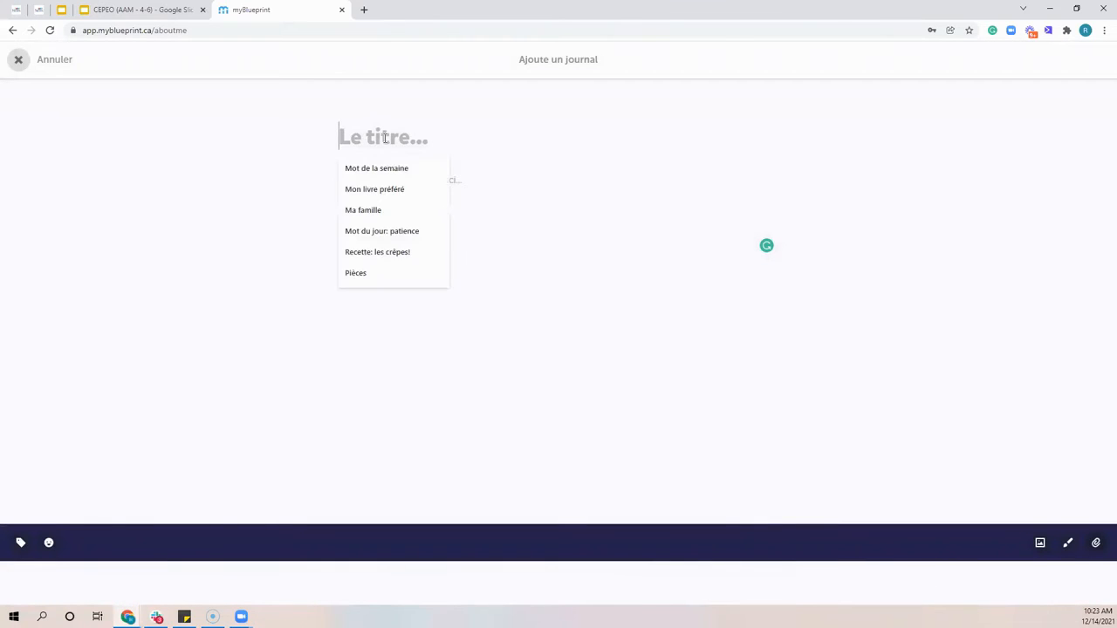
left_click(563, 191)
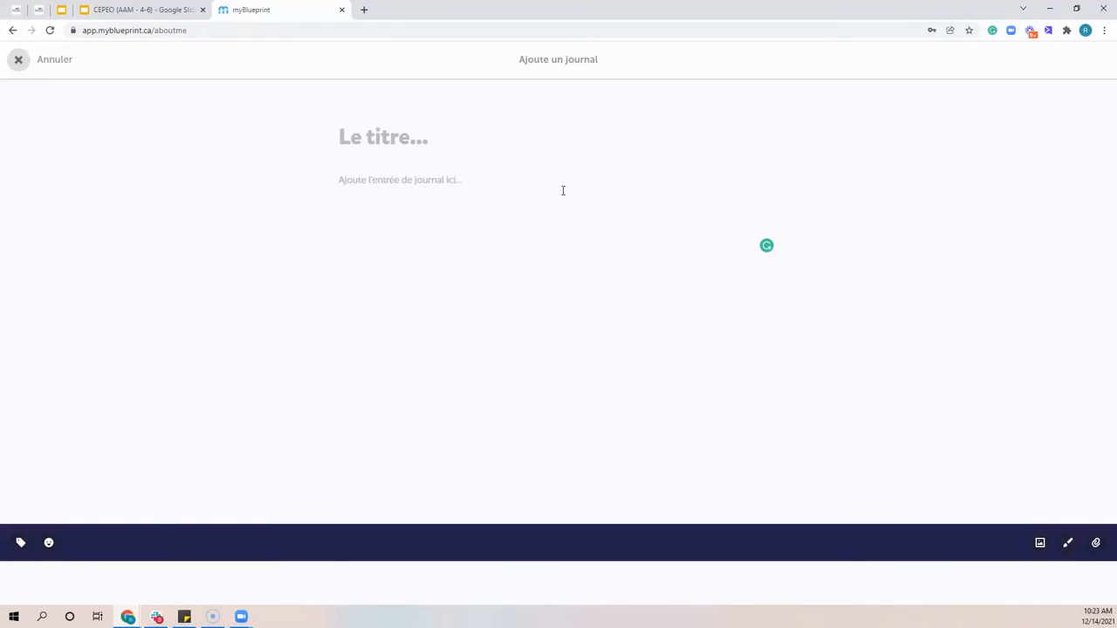
left_click(1039, 544)
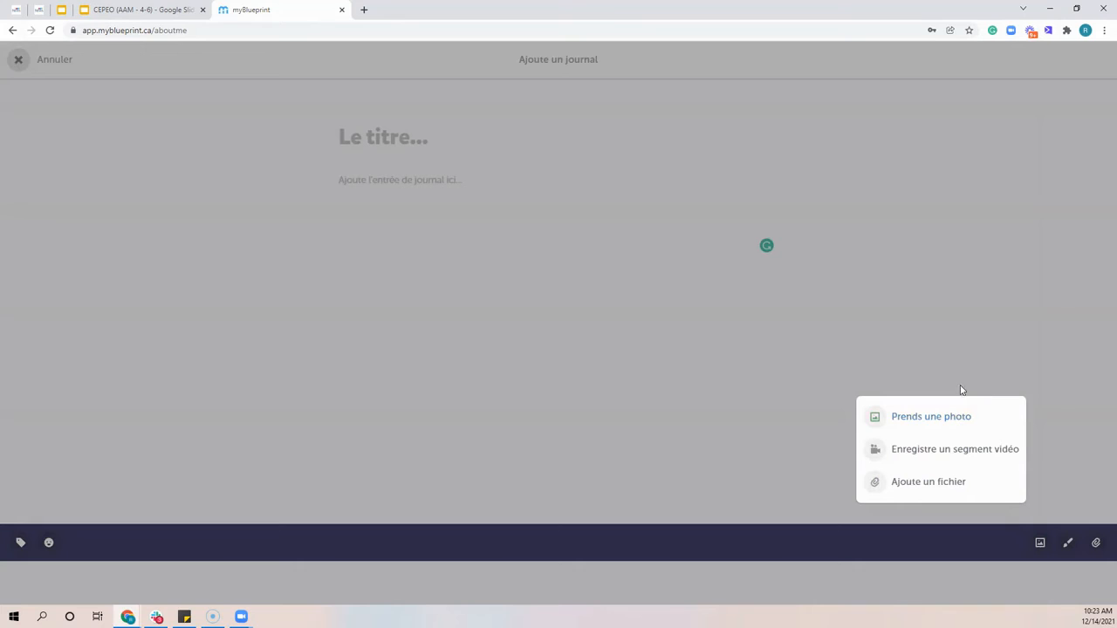
left_click(642, 403)
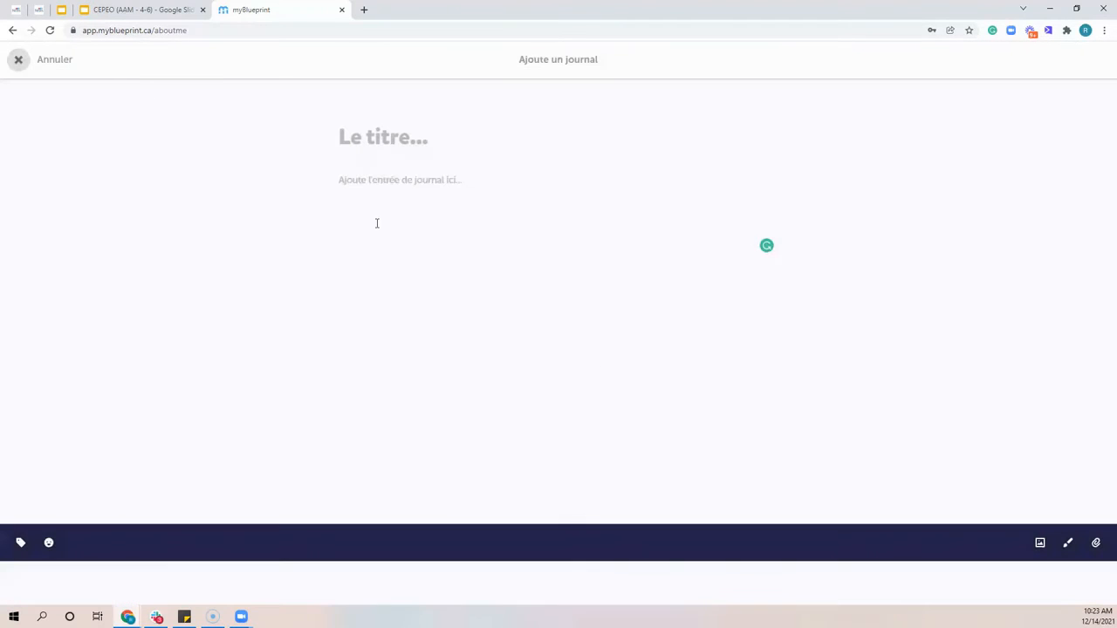
left_click(56, 63)
left_click(601, 398)
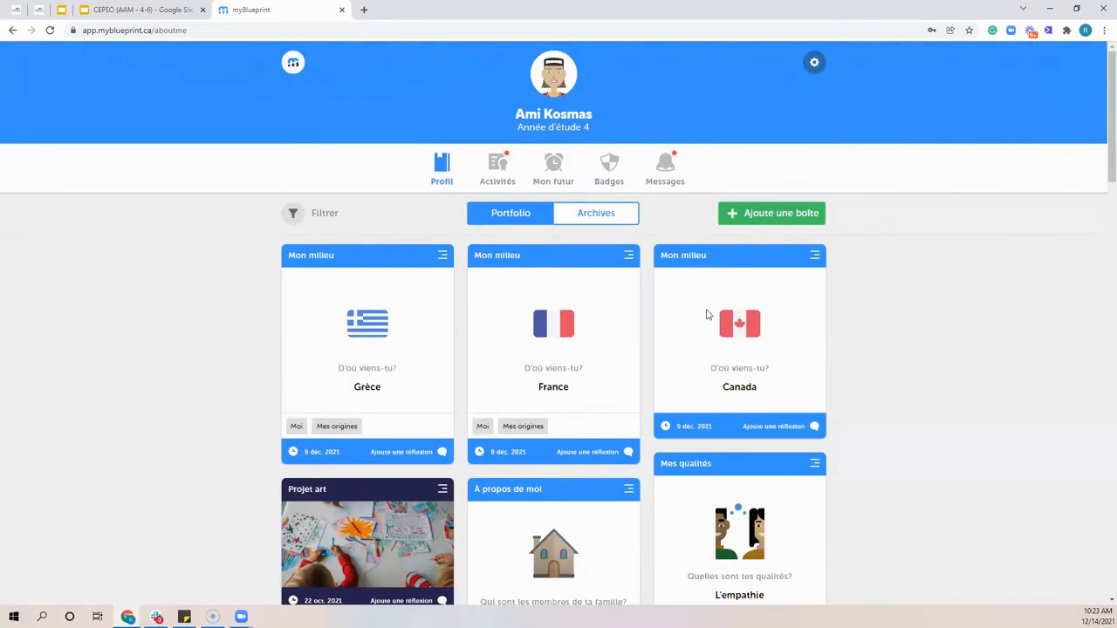
Start a new portfolio box in the À propos de moi category under Mon milieu, and look through its country choices
left_click(779, 216)
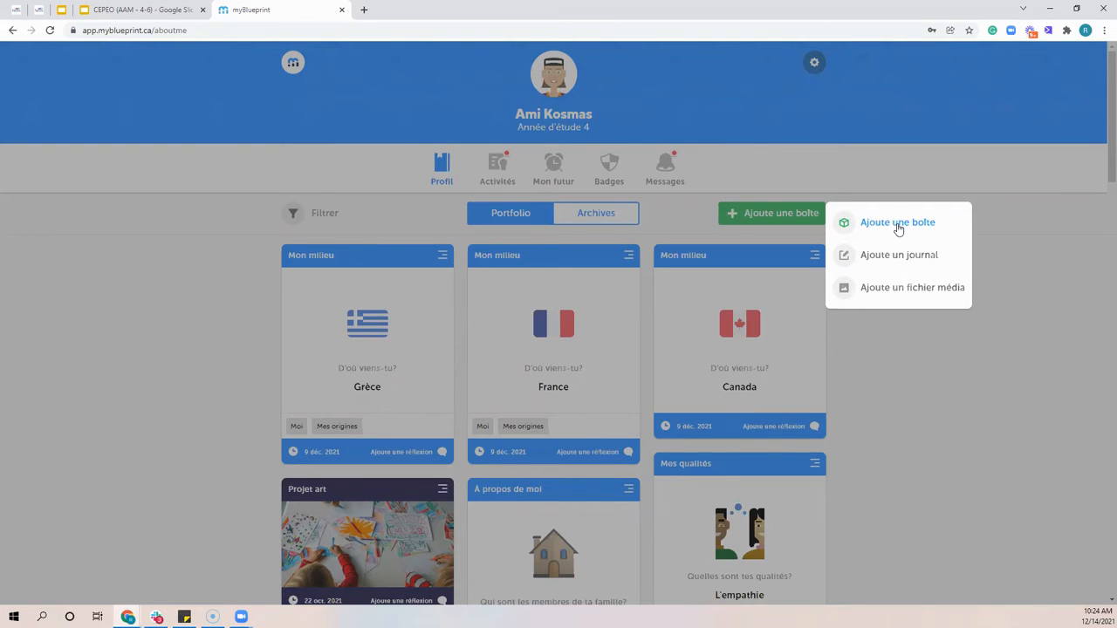
left_click(899, 225)
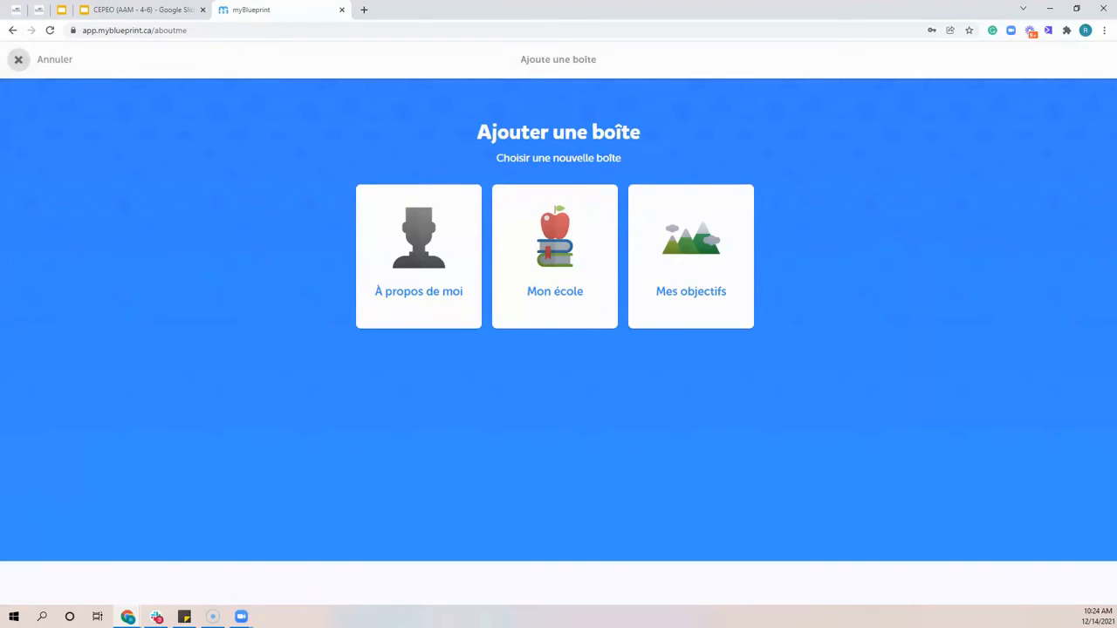
left_click(391, 244)
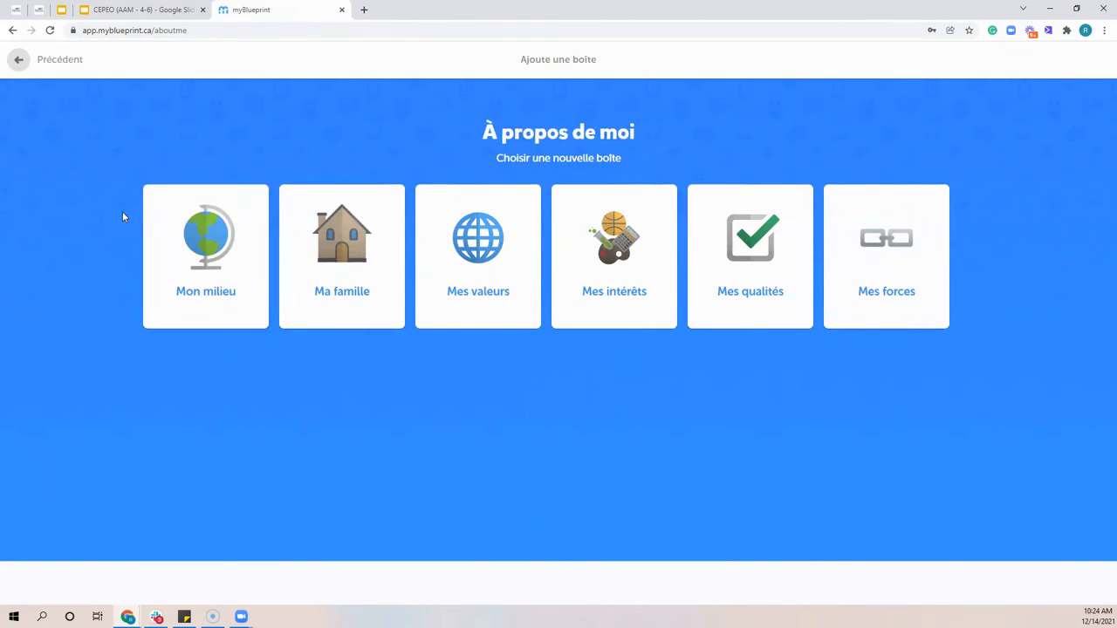
left_click(233, 256)
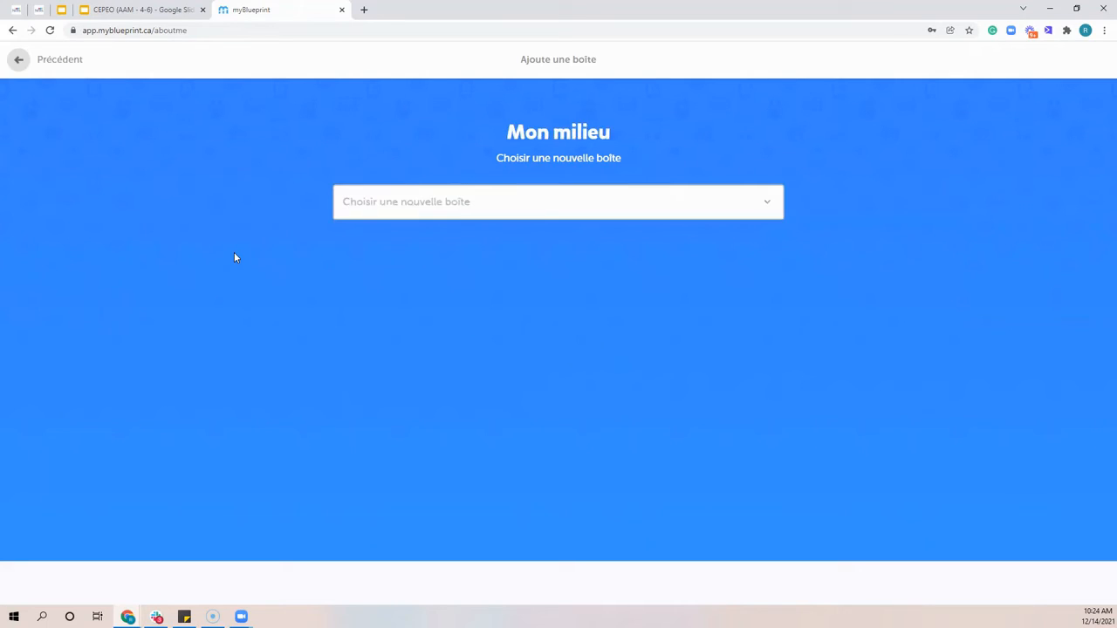
left_click(456, 210)
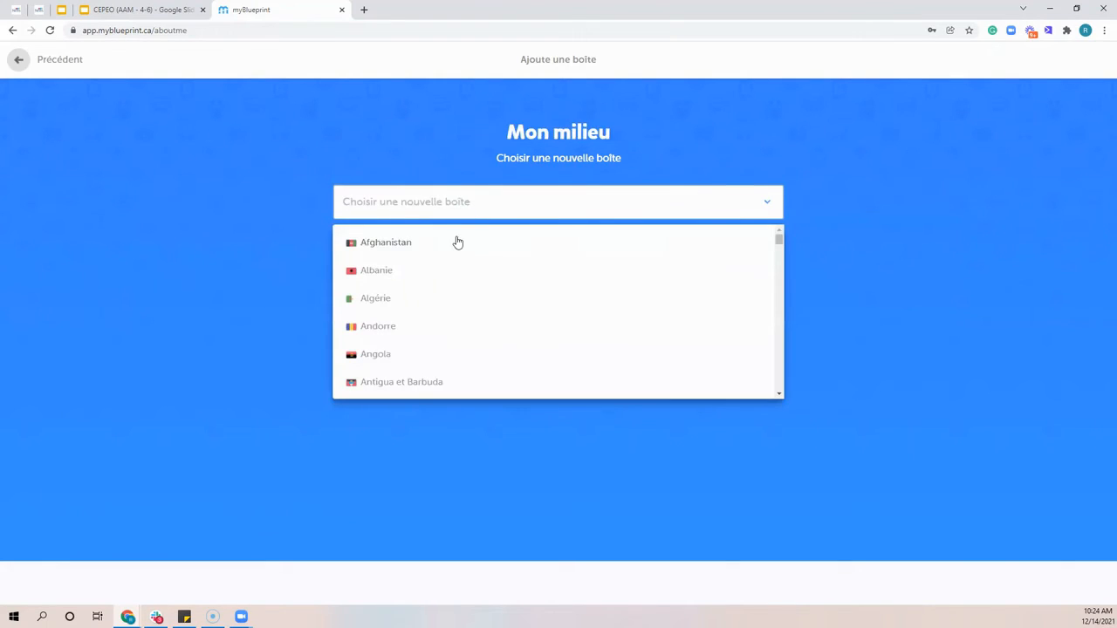
scroll(456, 245, "down", 3)
scroll(455, 244, "down", 5)
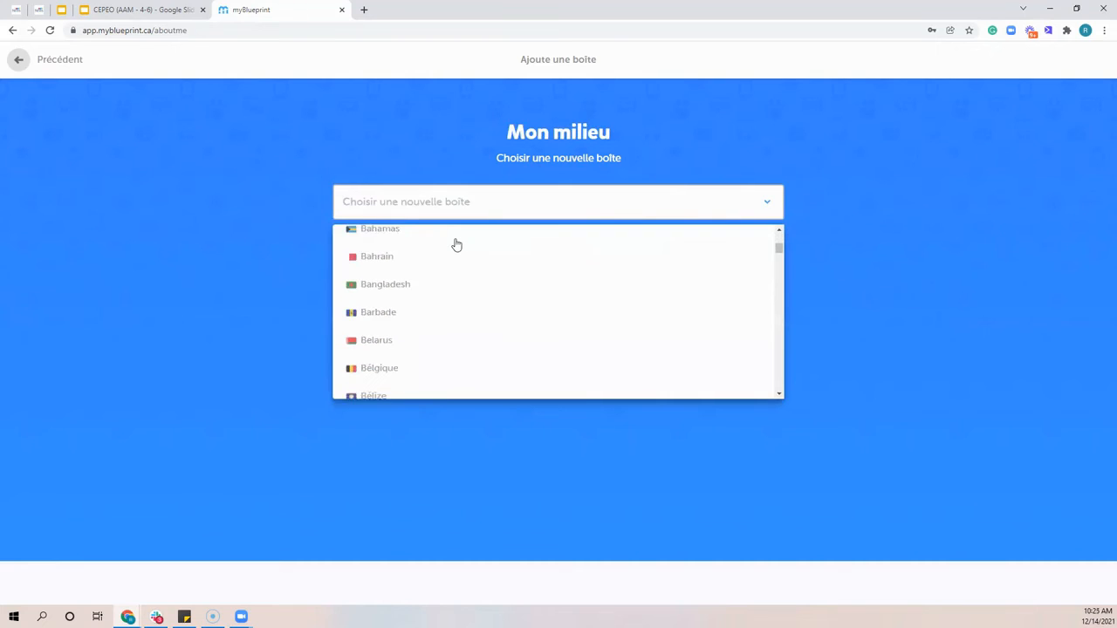
Choose Algérie as the country for the Mon milieu box and add the box to the portfolio
left_click(431, 209)
left_click(432, 210)
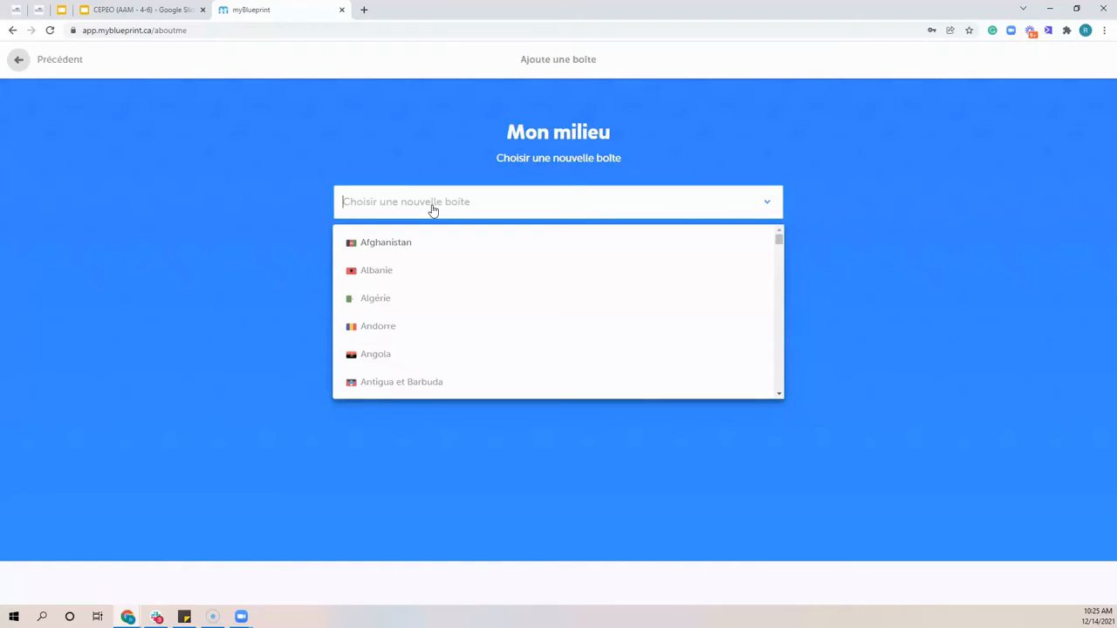
left_click(392, 297)
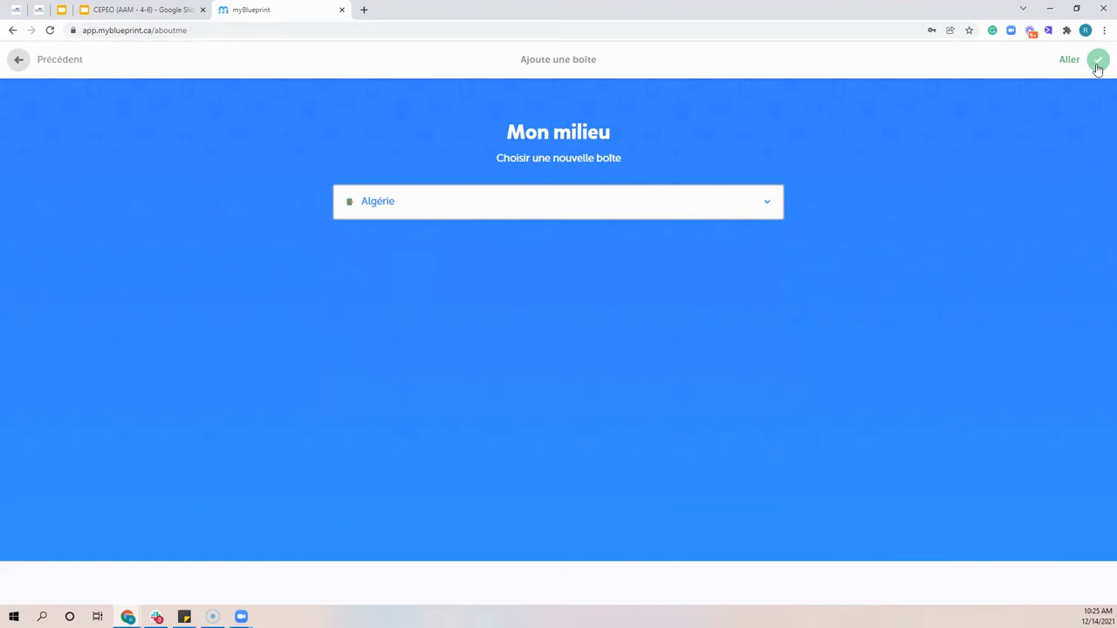
left_click(496, 216)
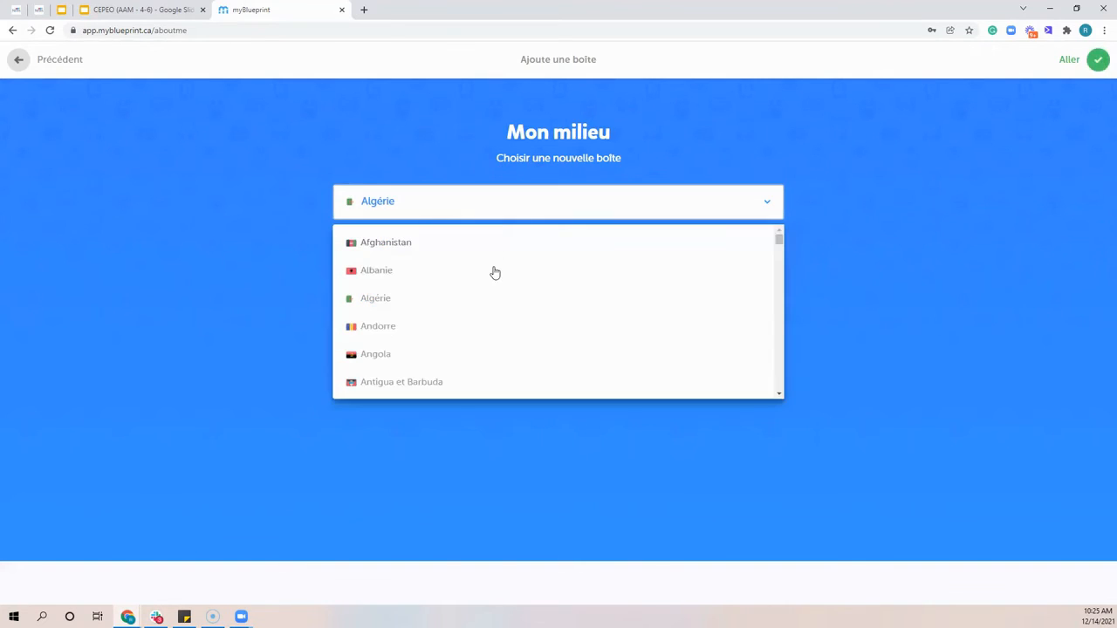
left_click(449, 215)
left_click(444, 209)
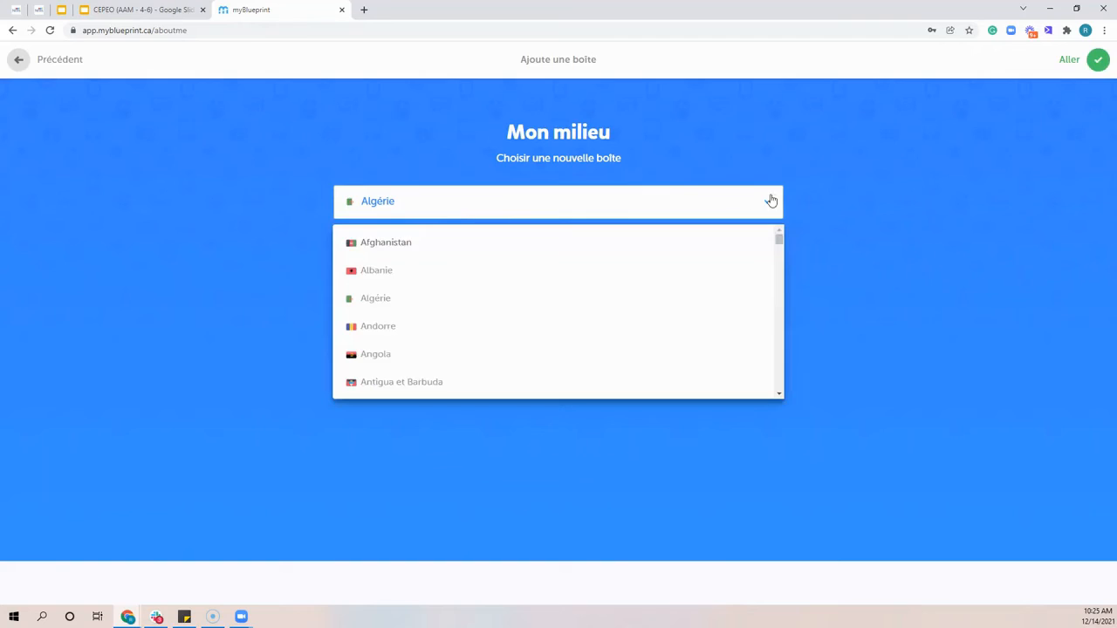
left_click(1098, 59)
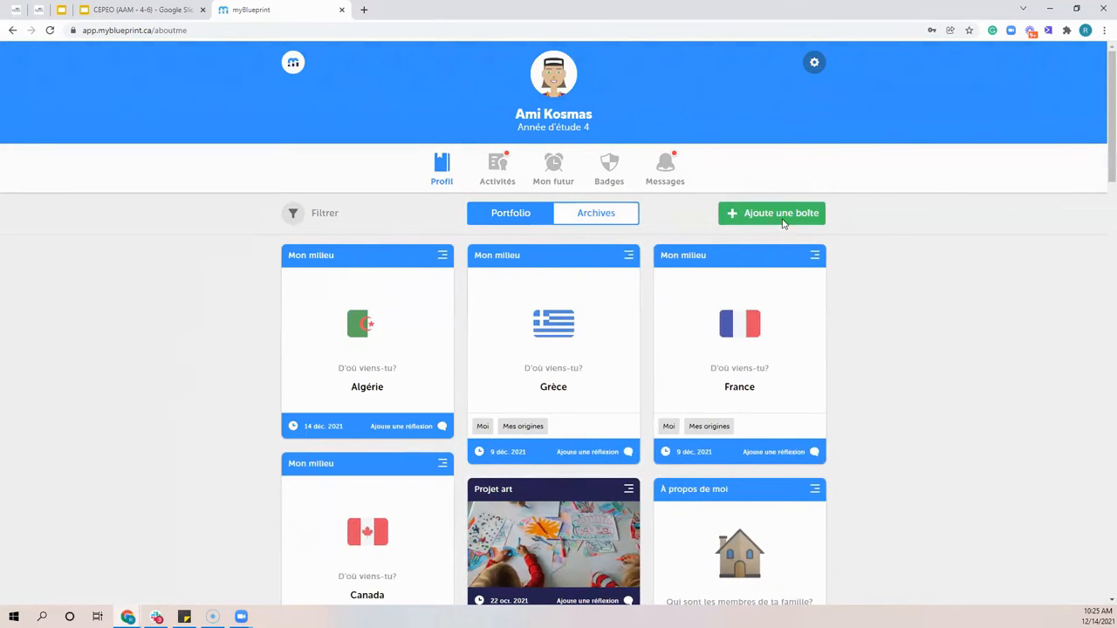
Add another À propos de moi box under Mon milieu with Canada as the country
left_click(799, 214)
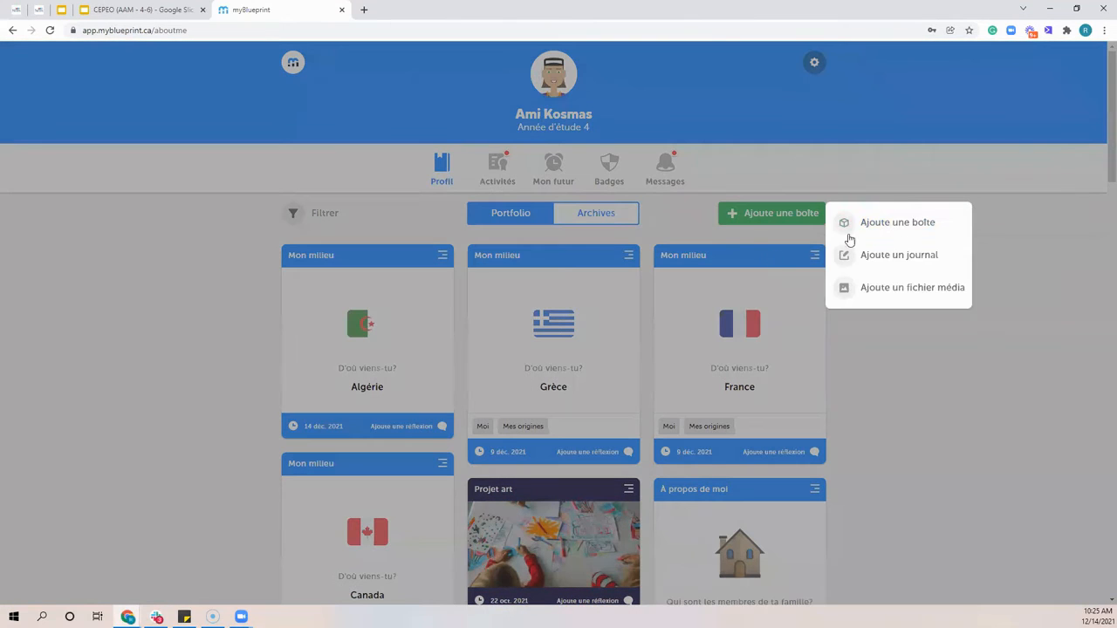
left_click(903, 223)
left_click(424, 272)
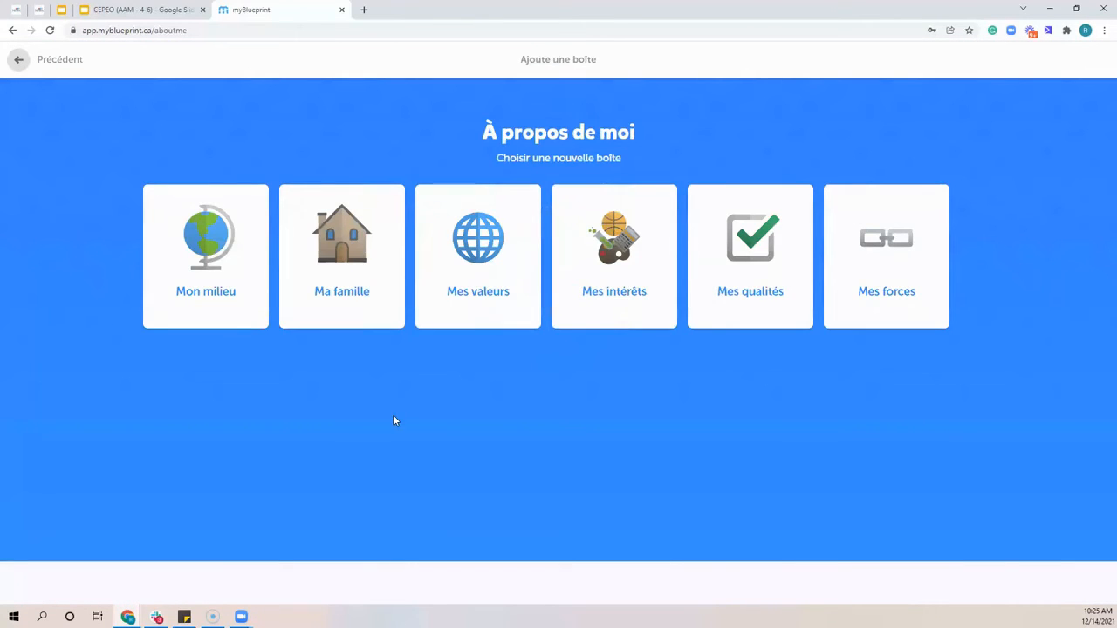
left_click(218, 297)
left_click(374, 204)
type("cana")
left_click(374, 241)
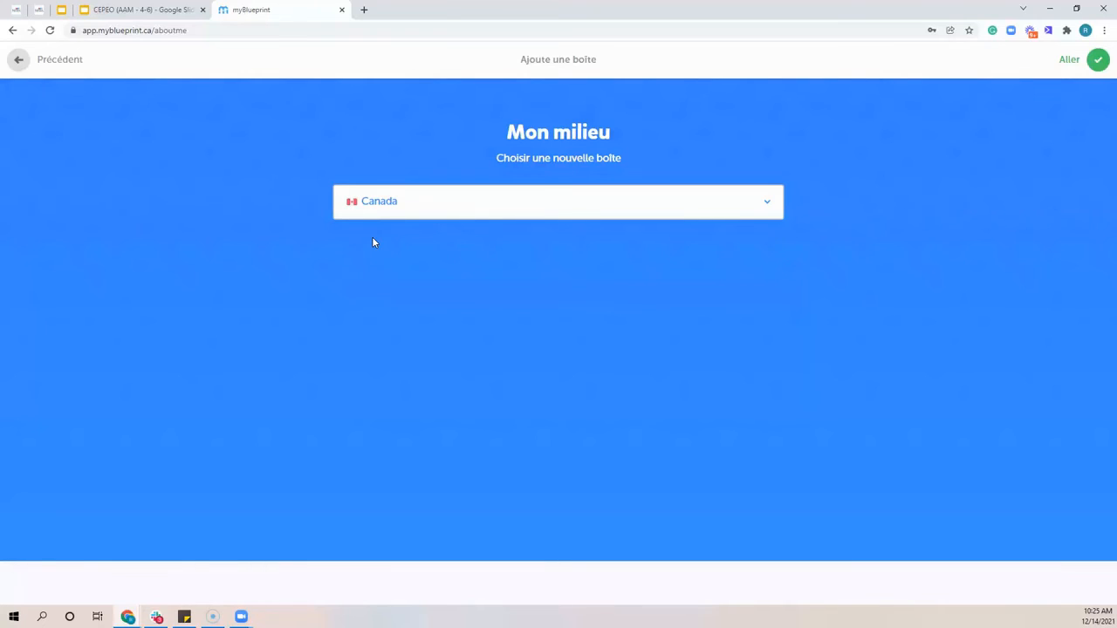
left_click(1098, 61)
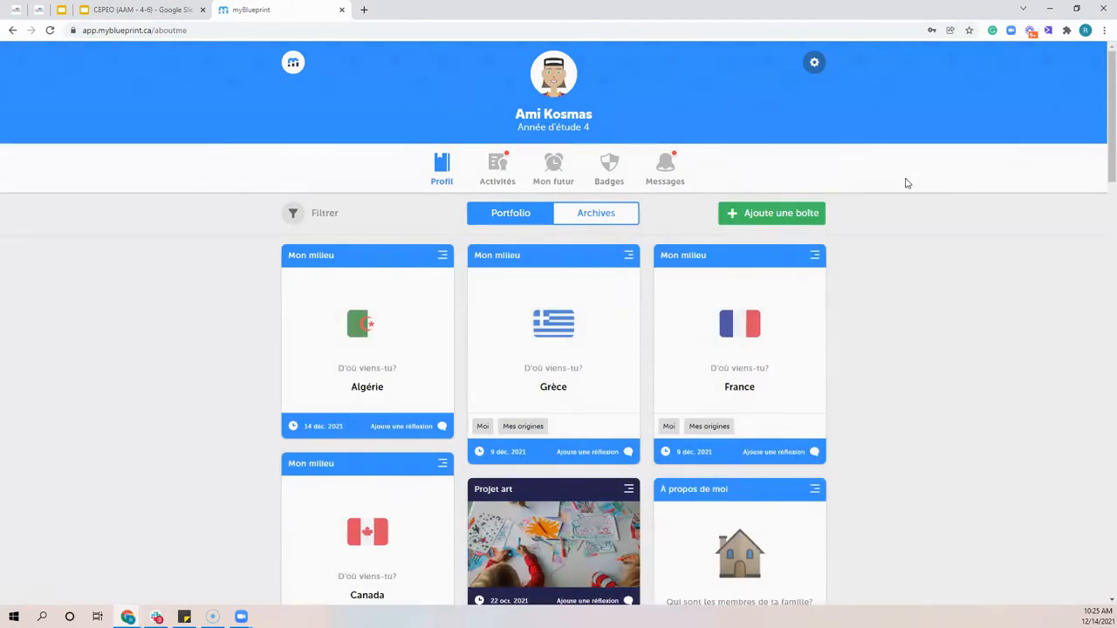
Start a new À propos de moi portfolio box and look at the Ma famille question without answering it
left_click(812, 214)
left_click(870, 223)
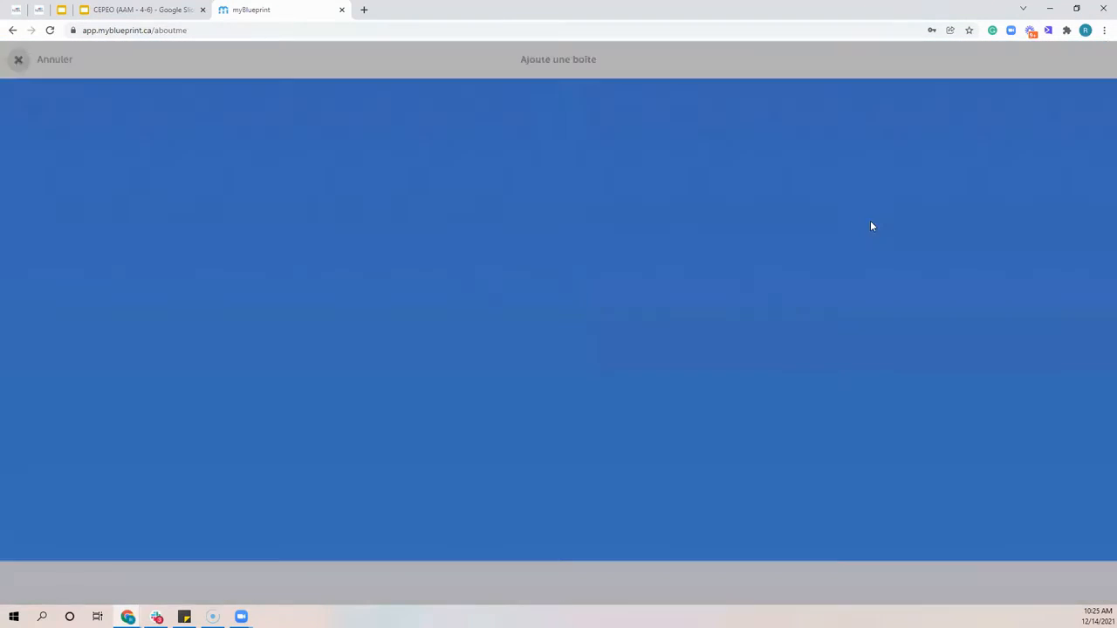
left_click(441, 230)
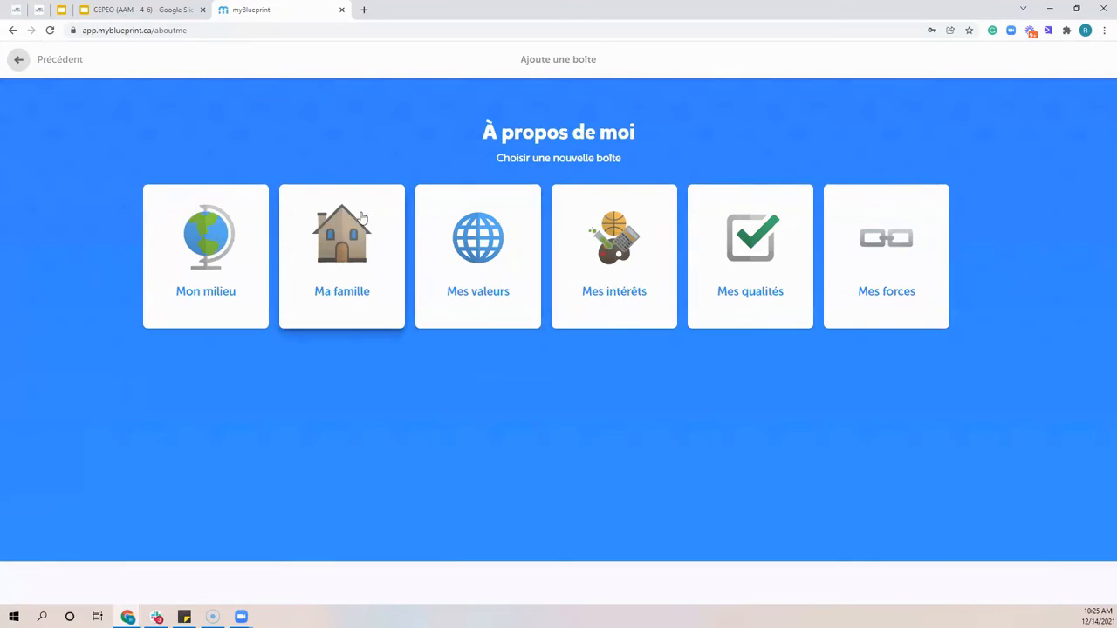
left_click(349, 231)
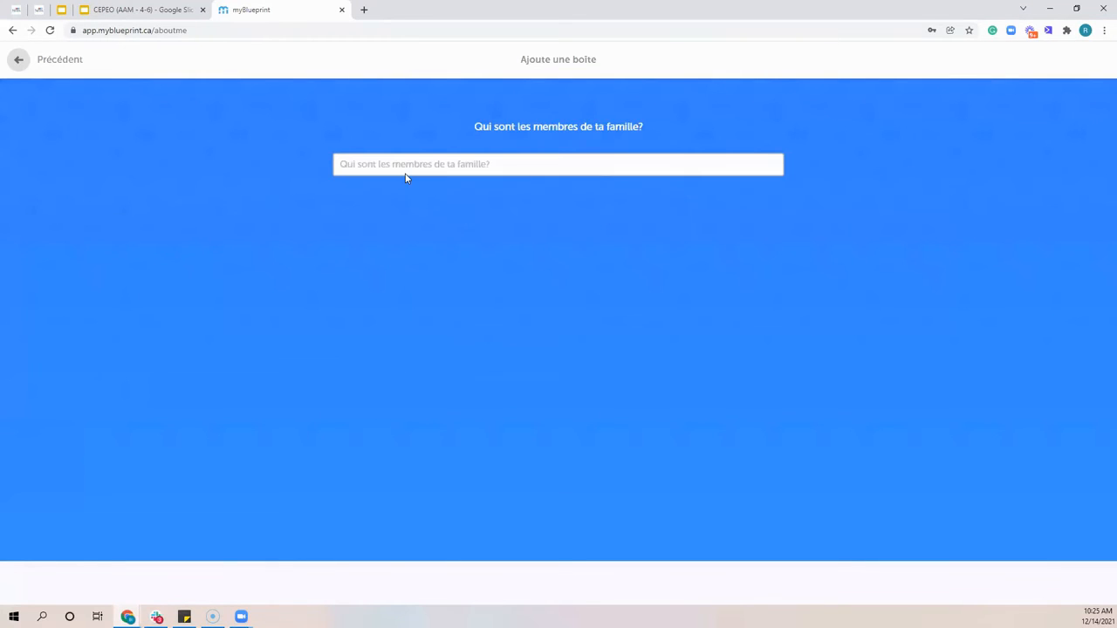
left_click(54, 59)
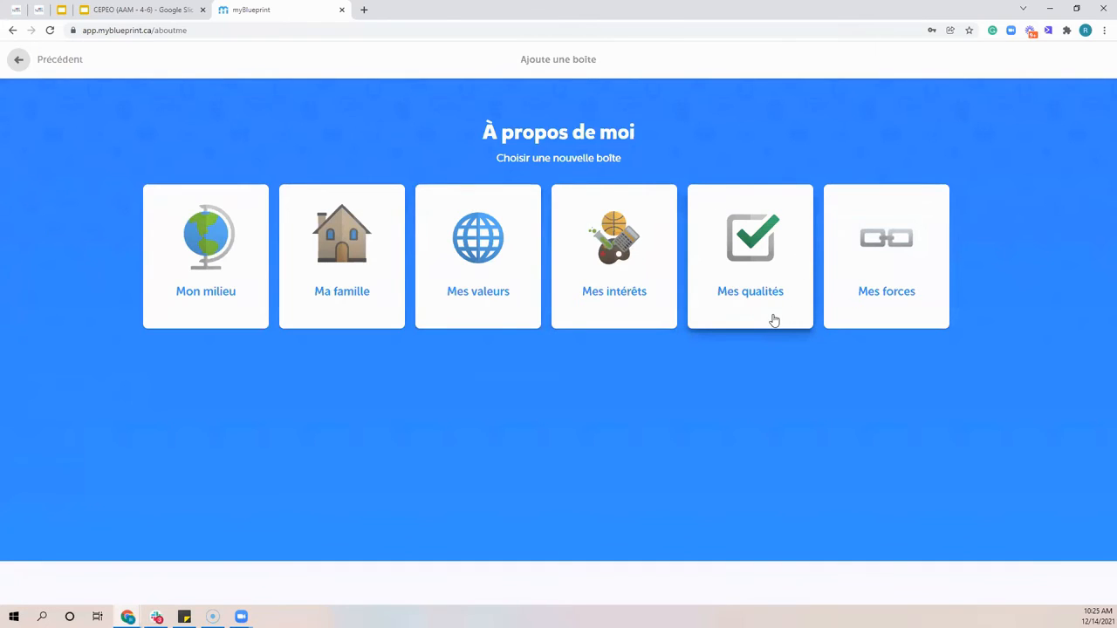
Add the Le hockey sur glace box from Les sports under Mes intérêts to the portfolio
left_click(630, 252)
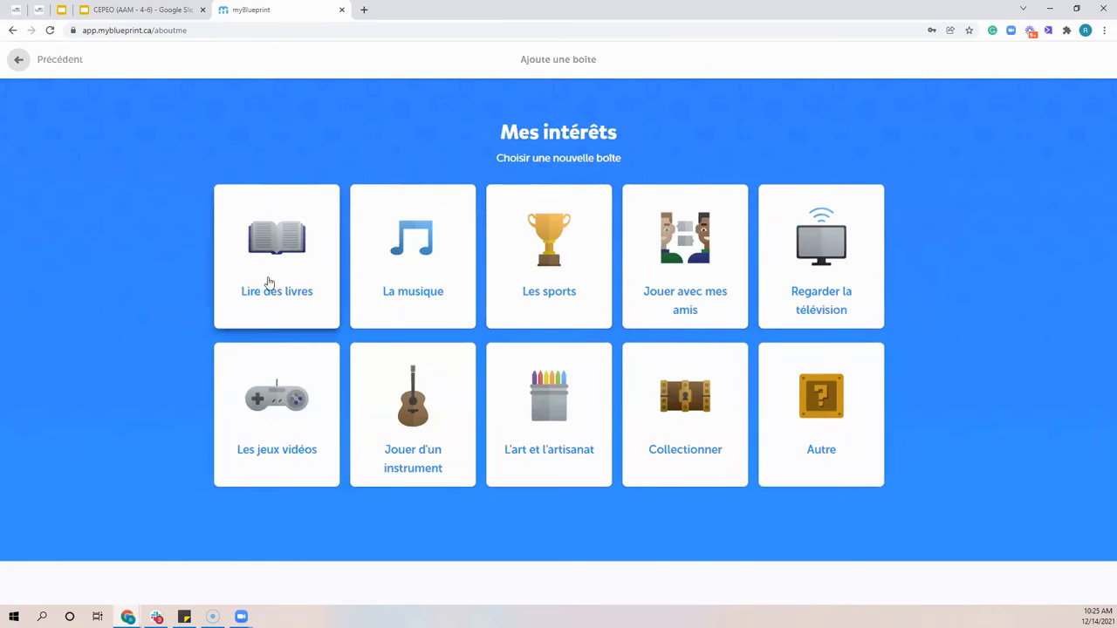
left_click(581, 257)
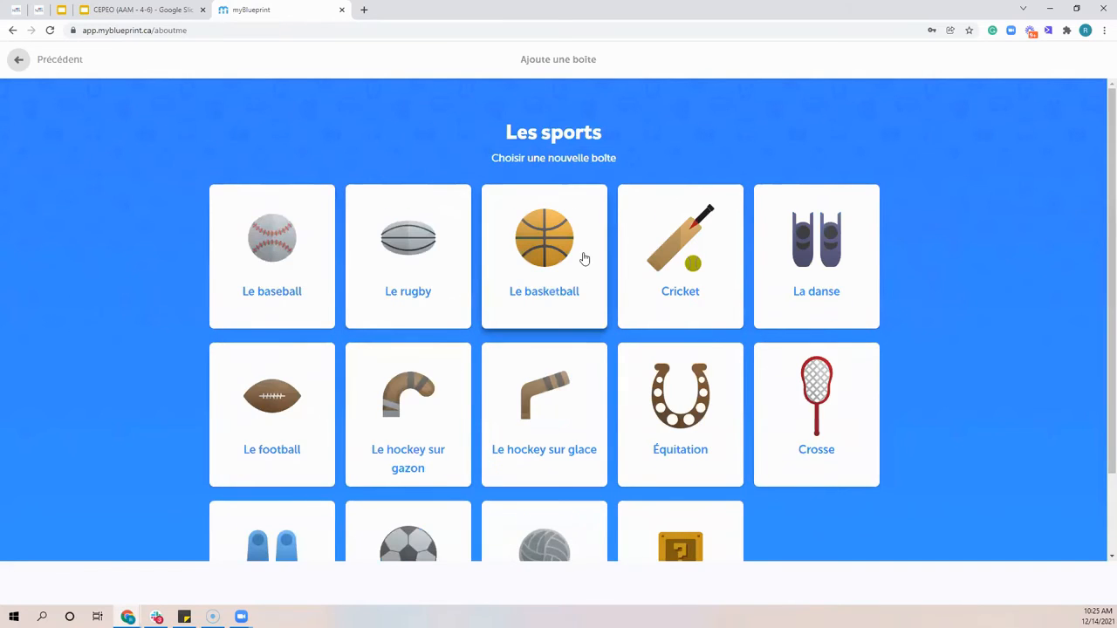
scroll(528, 231, "down", 2)
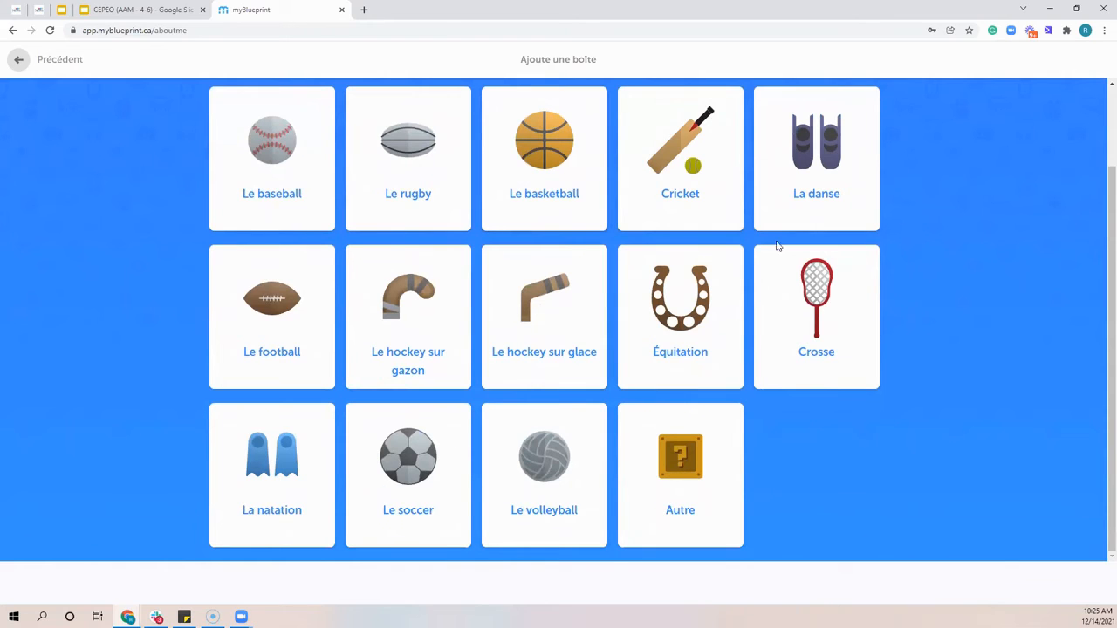
left_click(528, 331)
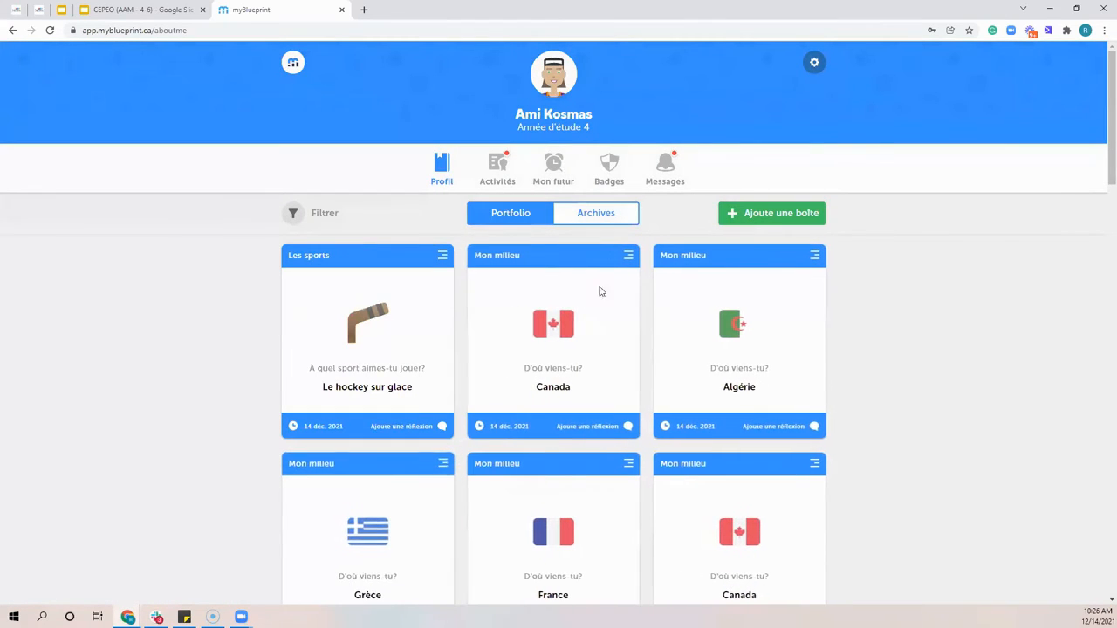
Add a J'ai présenté devant la classe box from Mes accomplissements in the Mon école category
left_click(788, 215)
left_click(898, 231)
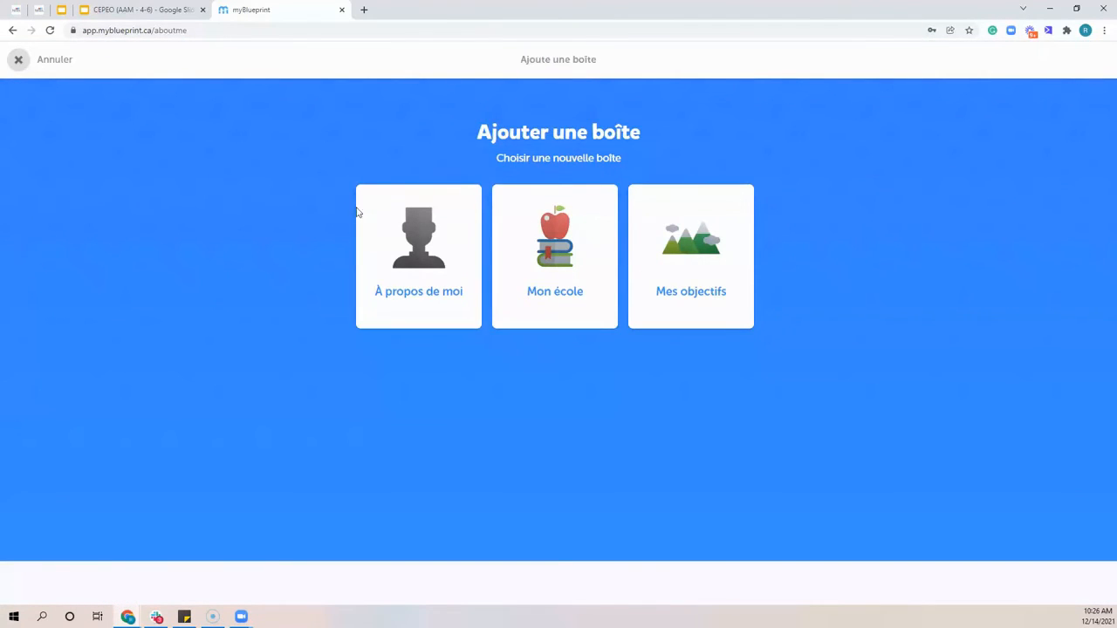
left_click(460, 229)
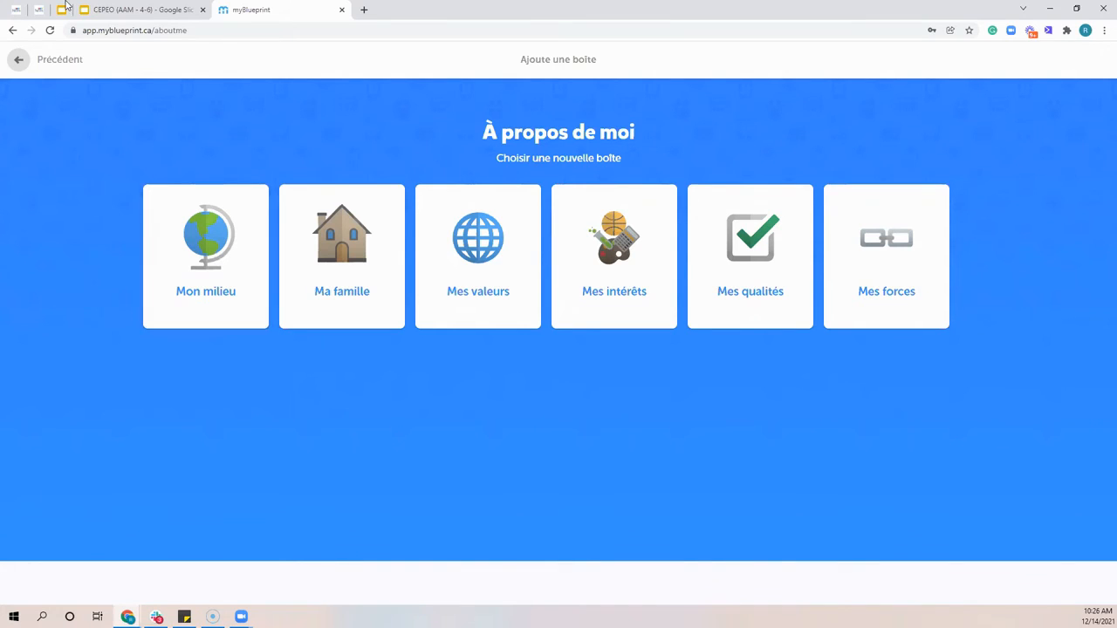
left_click(76, 67)
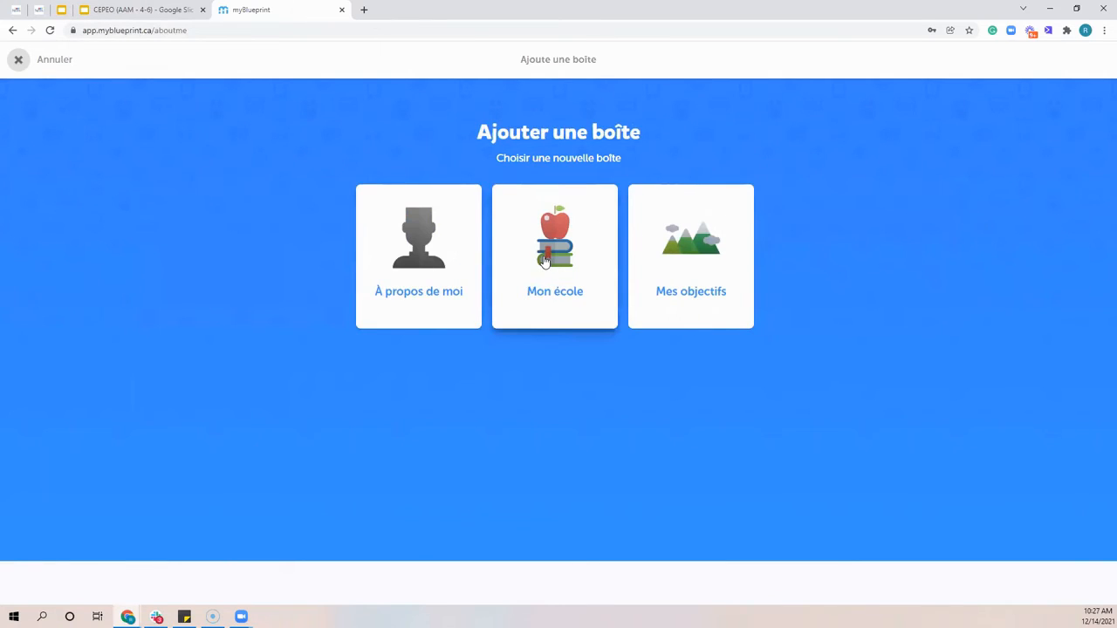
left_click(542, 260)
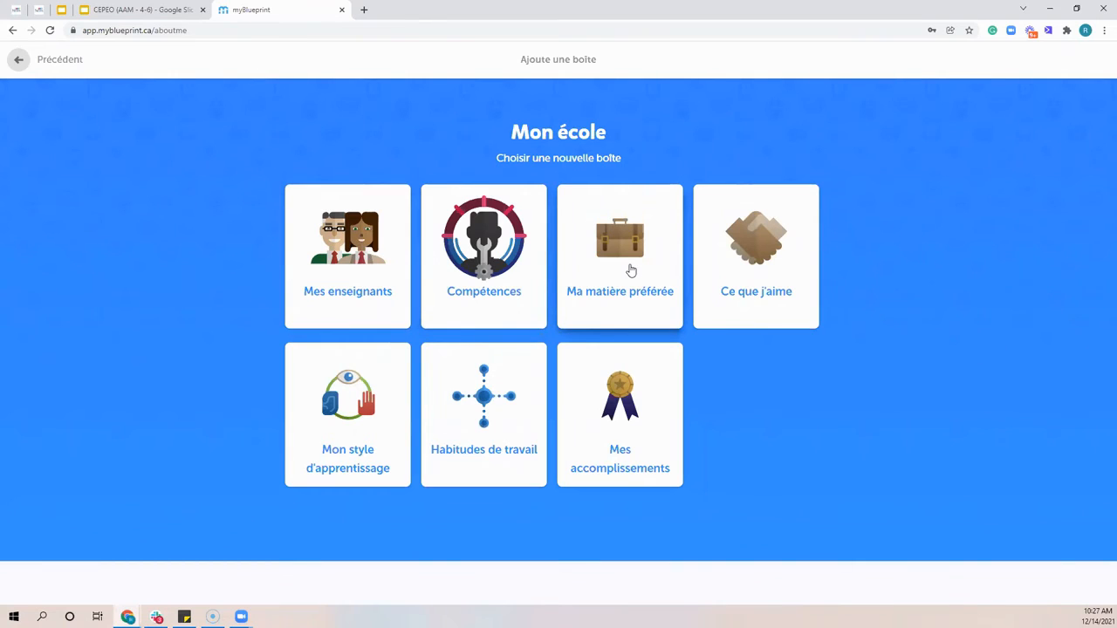
left_click(637, 424)
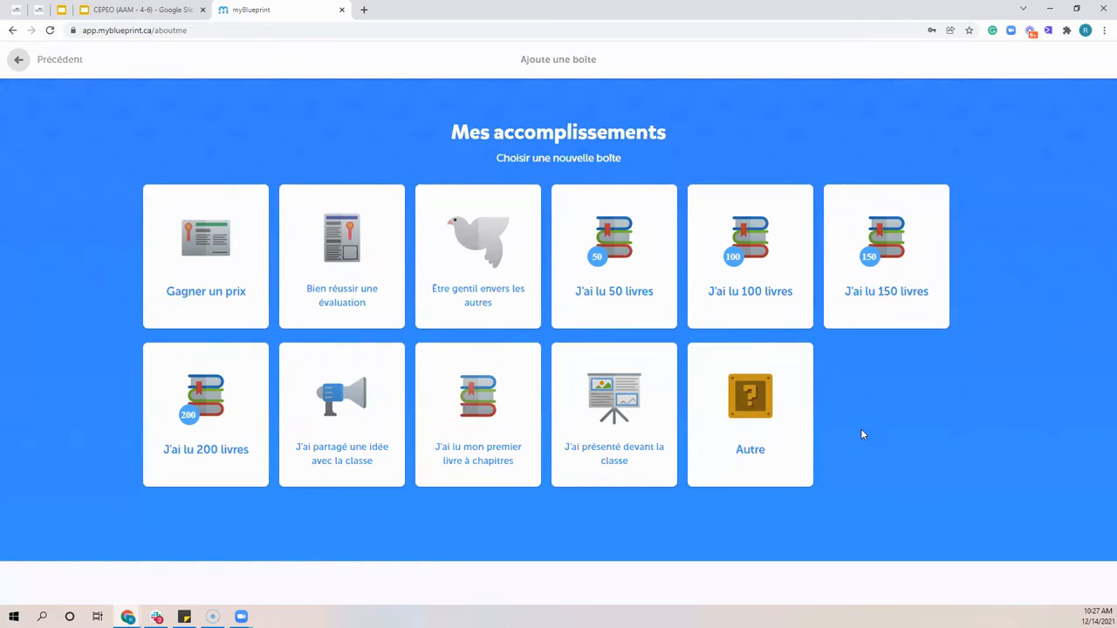
left_click(639, 400)
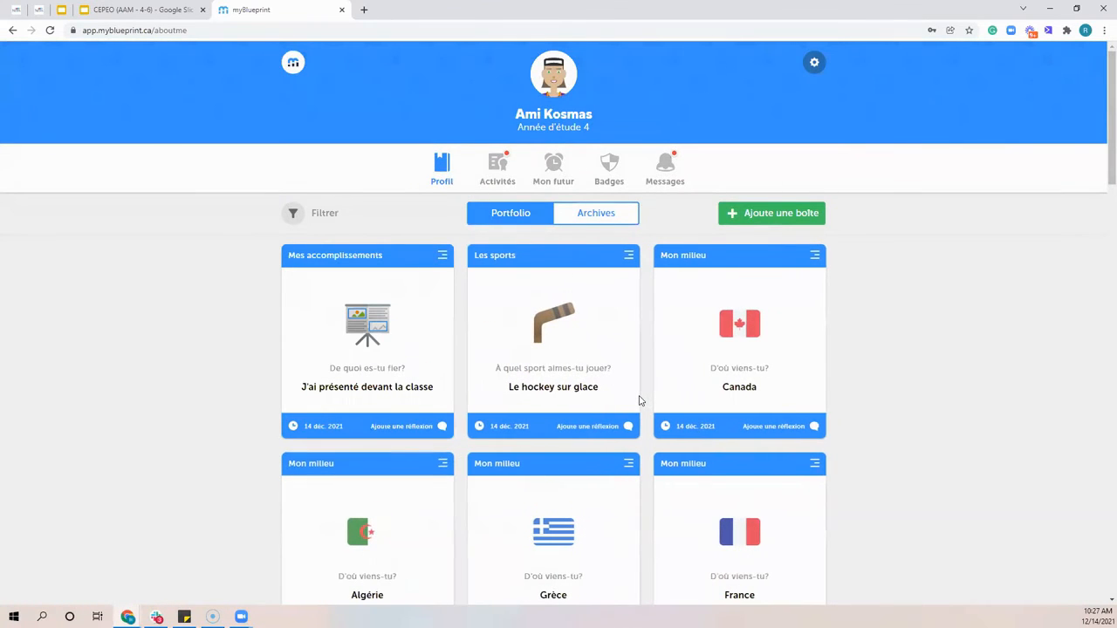
View the reflection options of the J'ai présenté devant la classe box and leave without adding a reflection
left_click(382, 433)
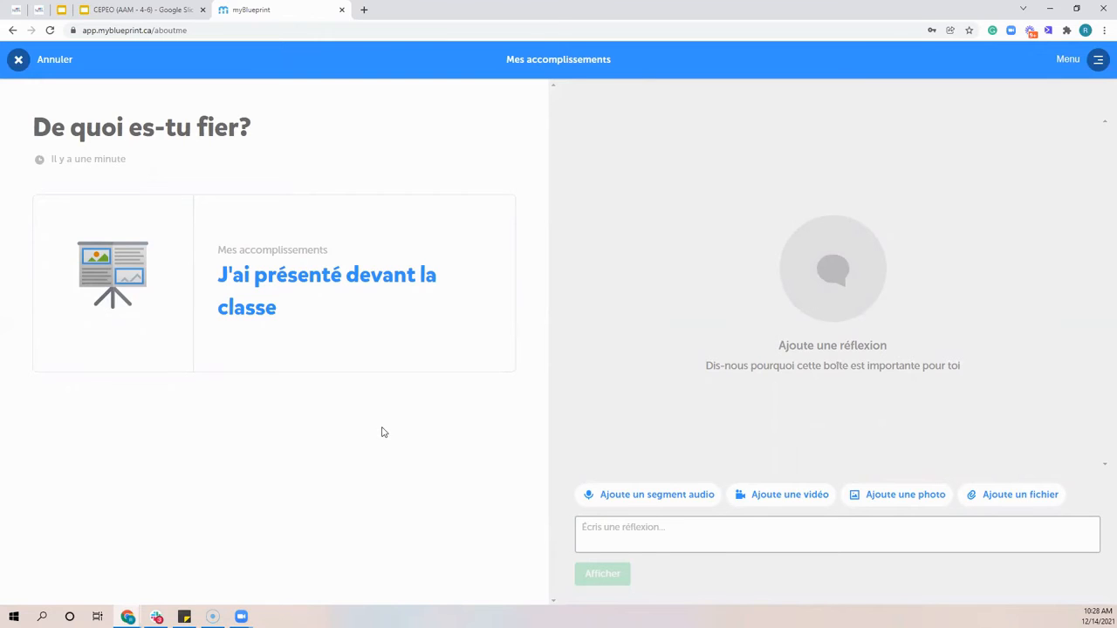
left_click(637, 534)
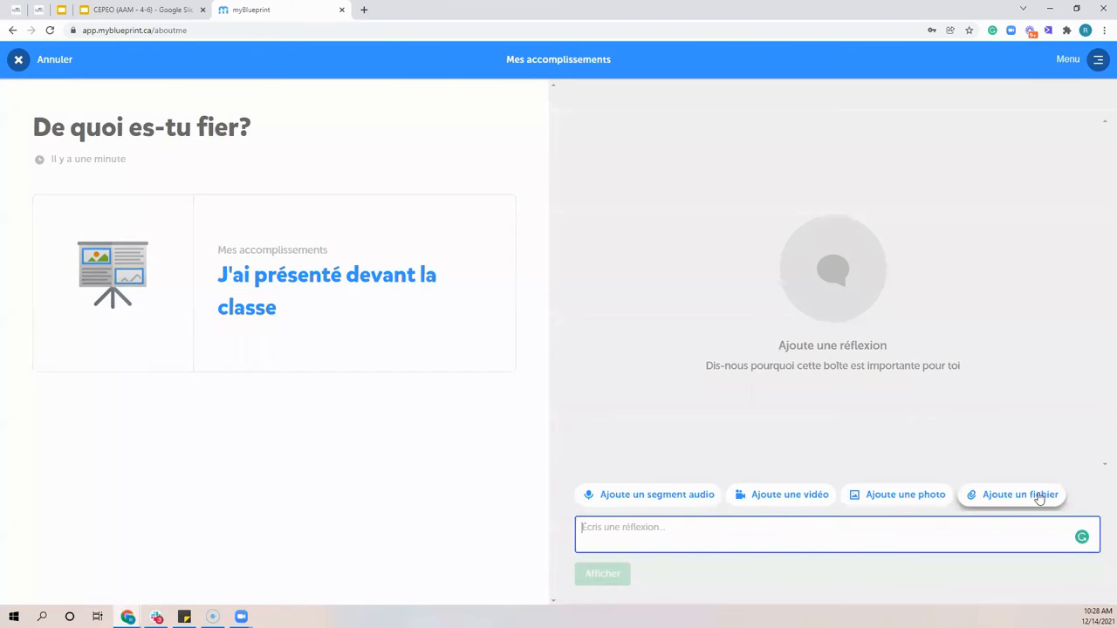
left_click(42, 65)
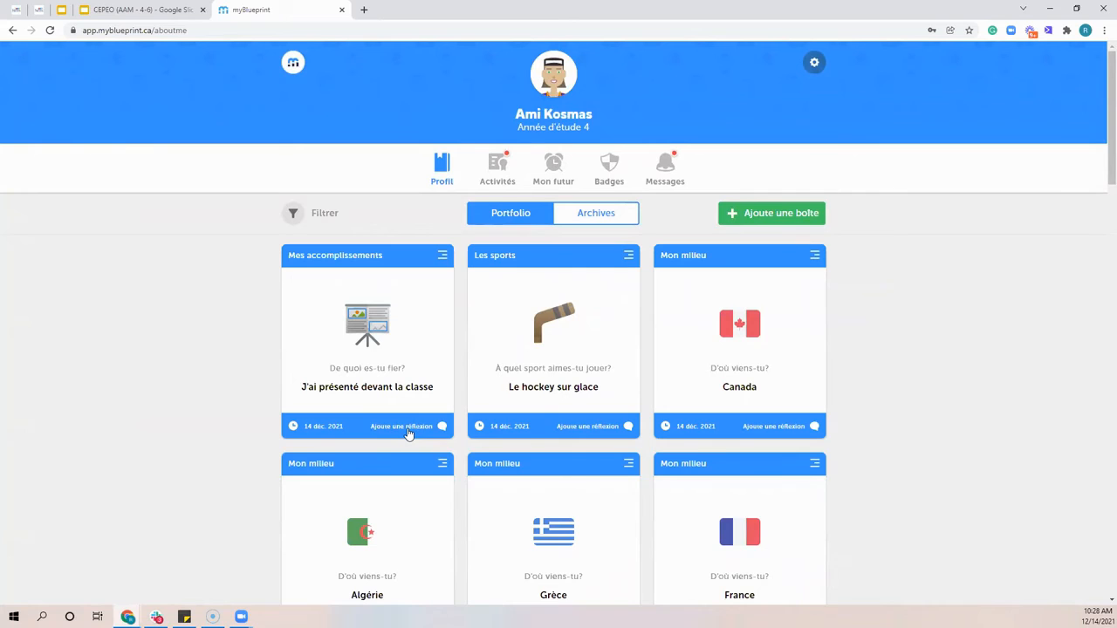
Start a new Mes objectifs box for Résolution de problèmes under Compétences
left_click(759, 218)
left_click(860, 222)
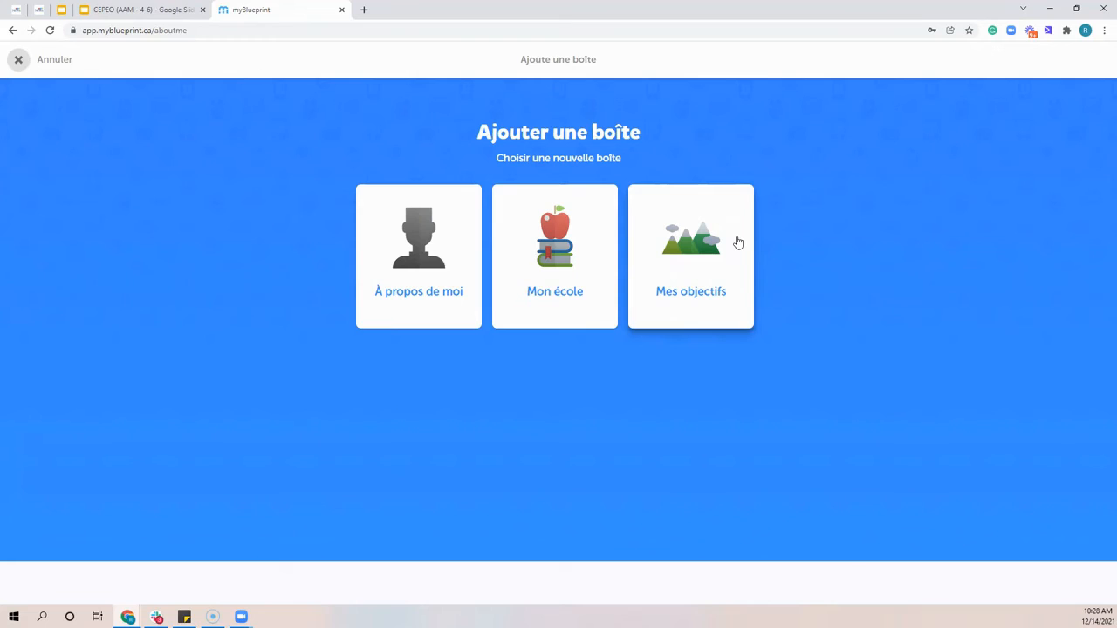
left_click(708, 263)
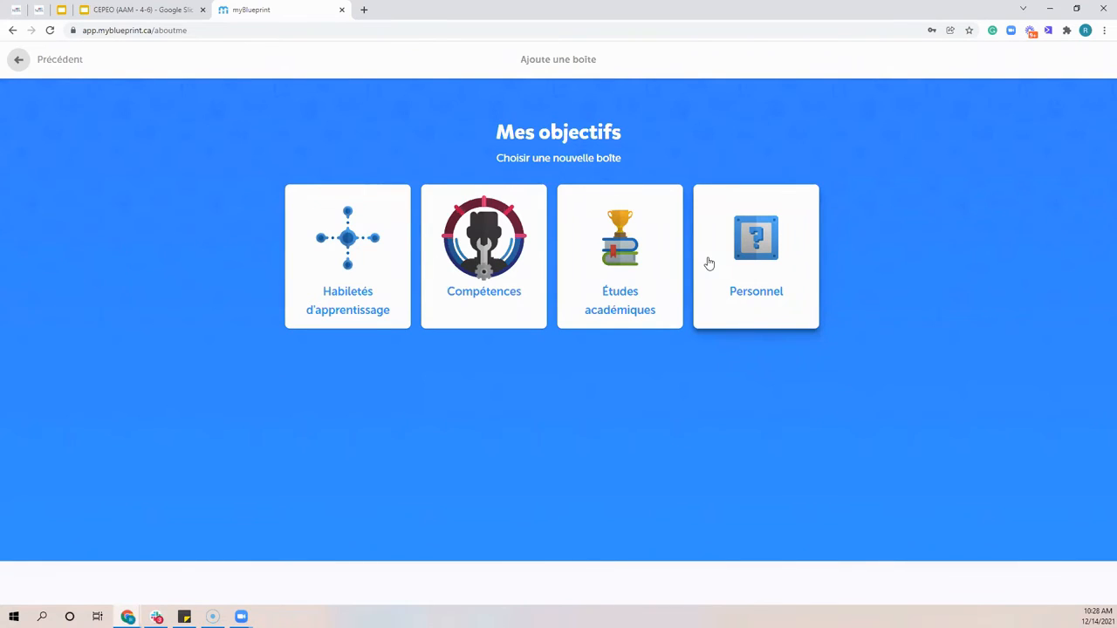
left_click(503, 266)
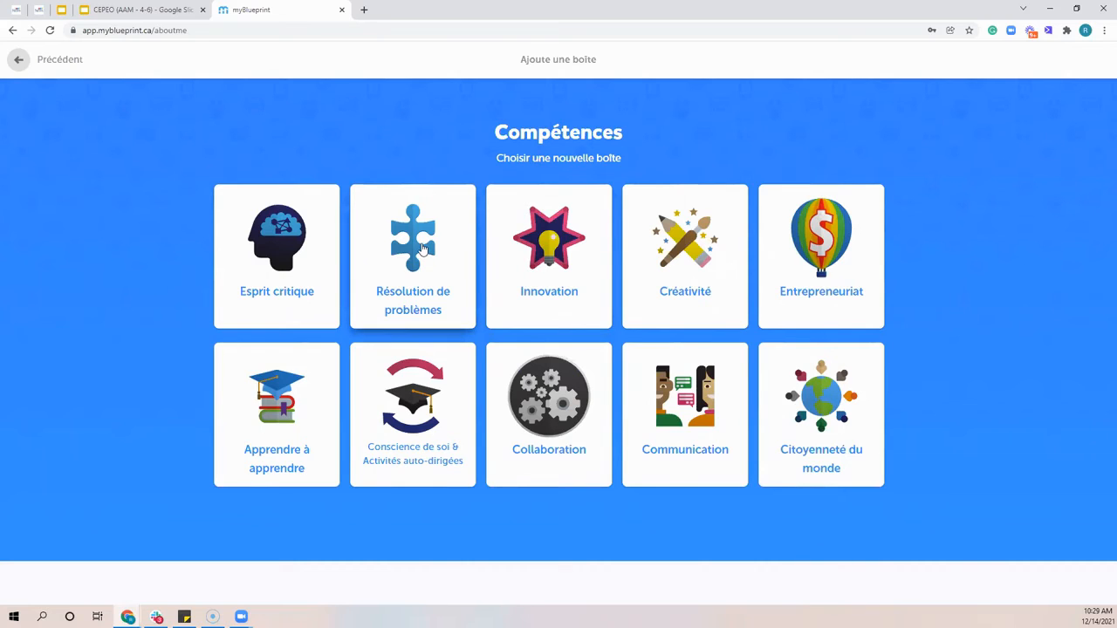
left_click(390, 254)
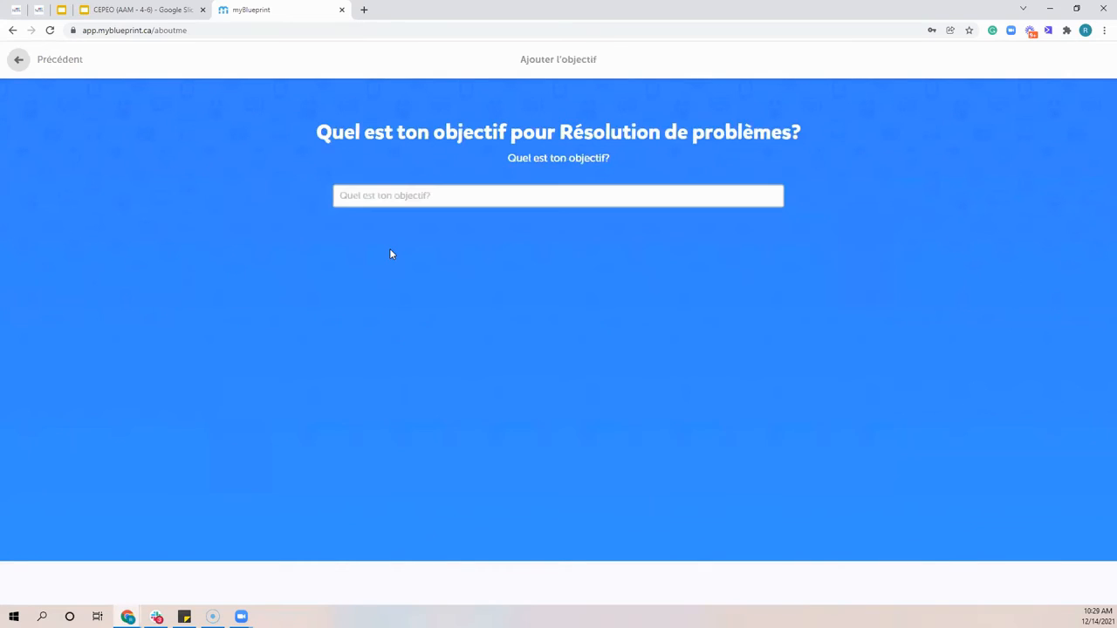
Enter "Je veux" as the Résolution de problèmes goal and continue to its tasks
left_click(357, 193)
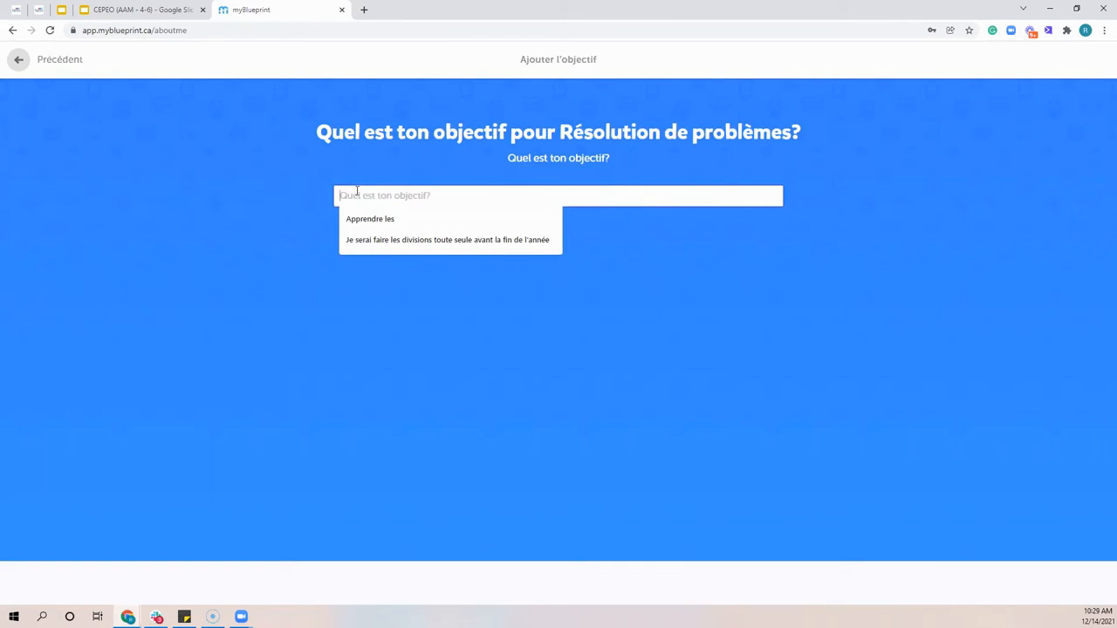
type("Je veu")
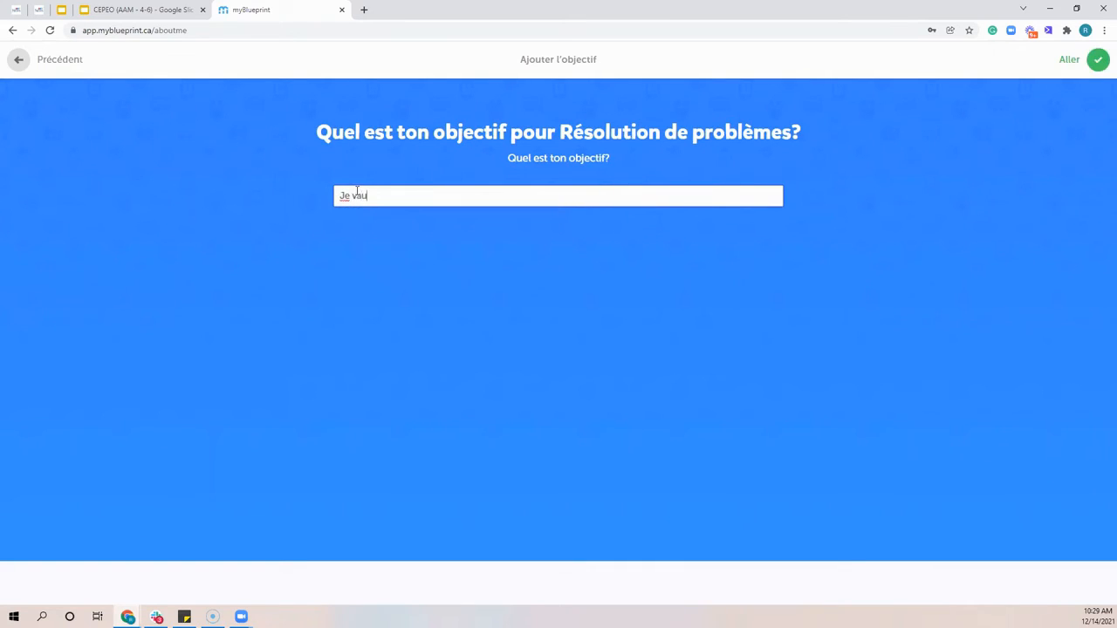
type("x")
left_click(1097, 59)
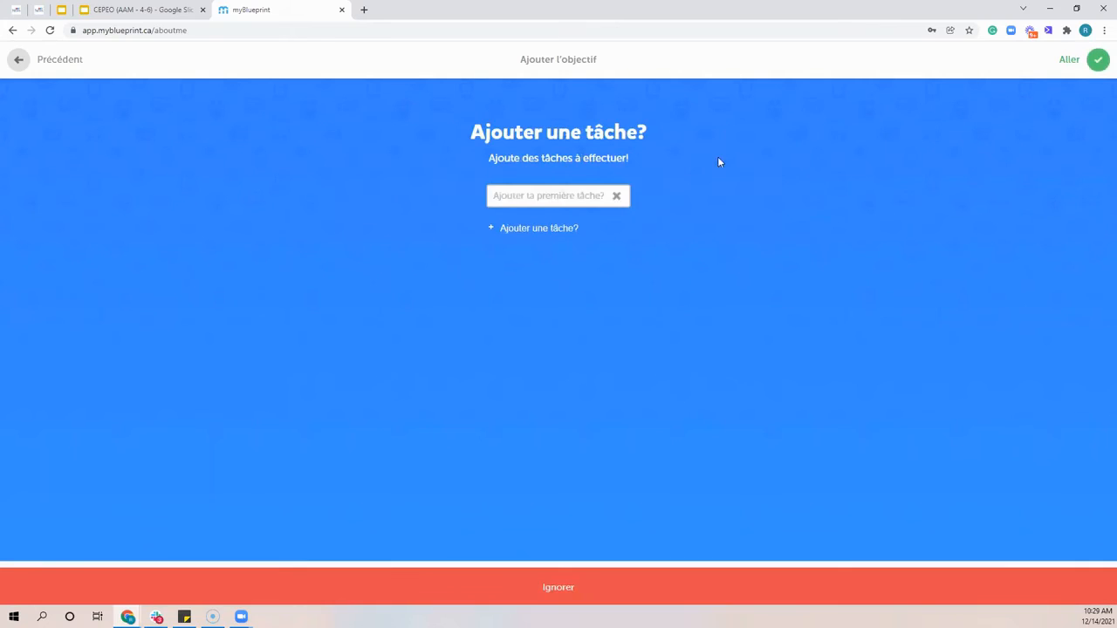
Add three tasks named "test" to the goal and save it to the portfolio
left_click(517, 195)
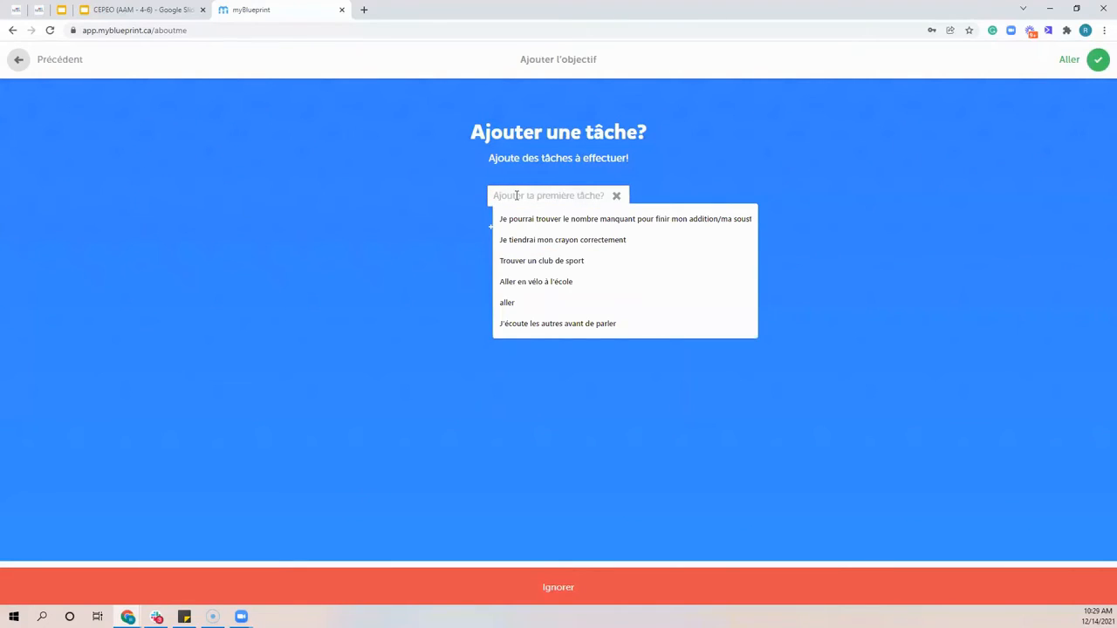
left_click(474, 210)
left_click(532, 195)
type("test")
left_click(526, 228)
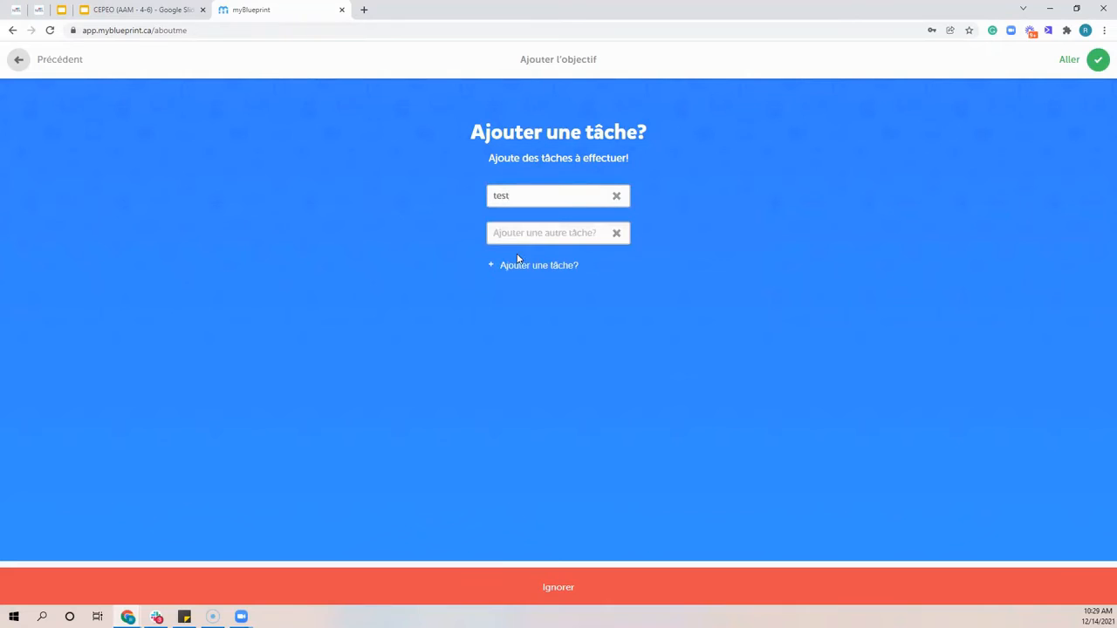
left_click(521, 233)
type("test")
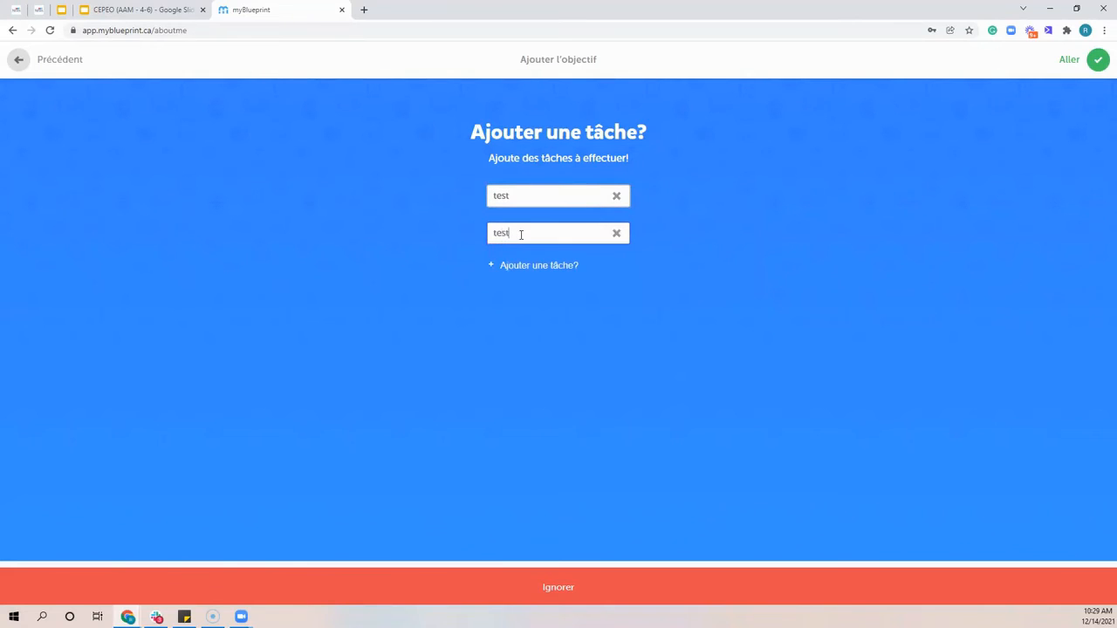
left_click(501, 265)
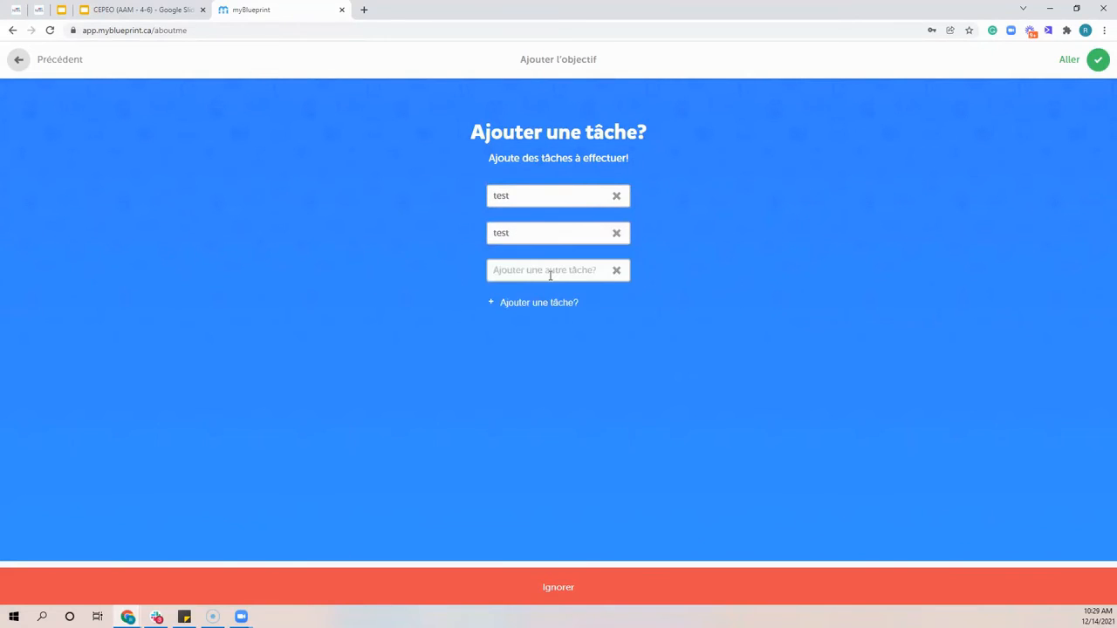
left_click(550, 272)
type("test")
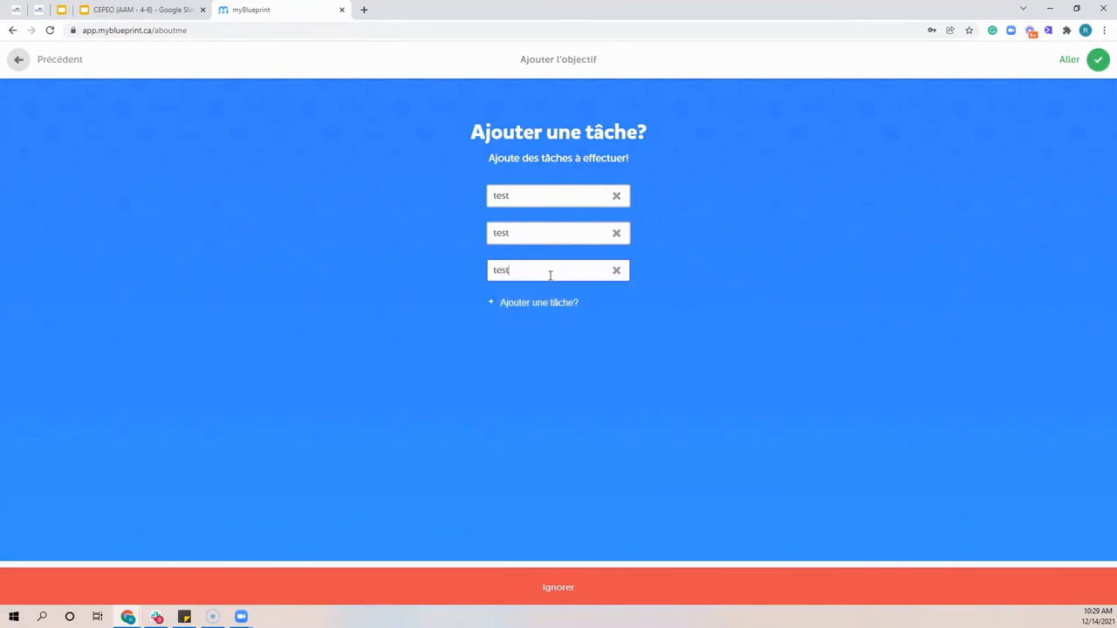
left_click(1100, 62)
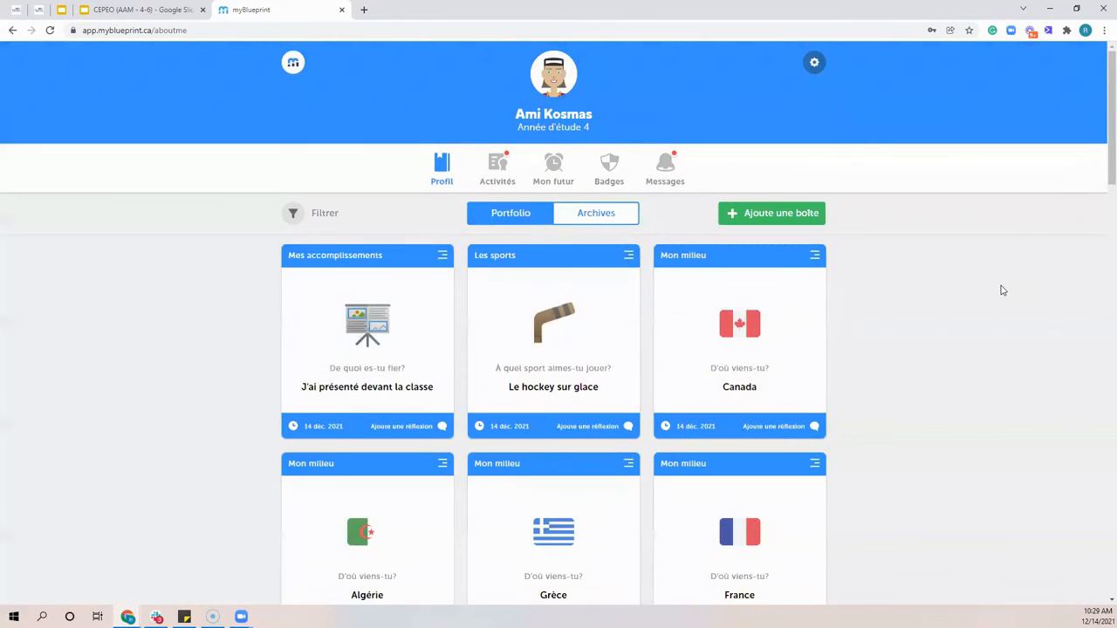
Expand the action plan of the Je veux goal and look through the other boxes in the portfolio
left_click_drag(307, 373, 407, 373)
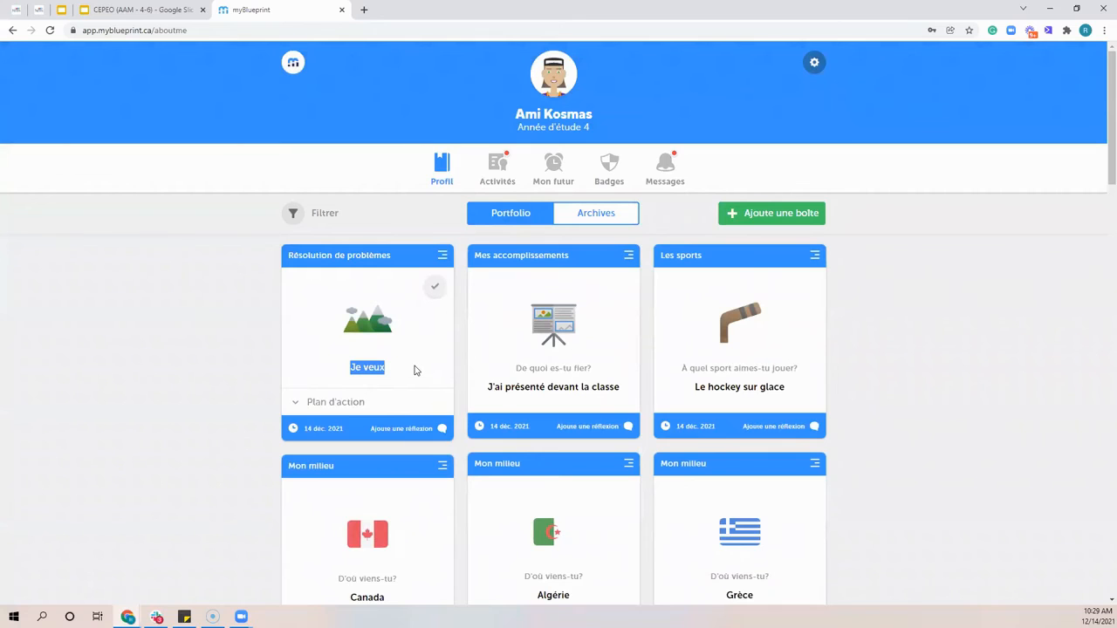
left_click(341, 401)
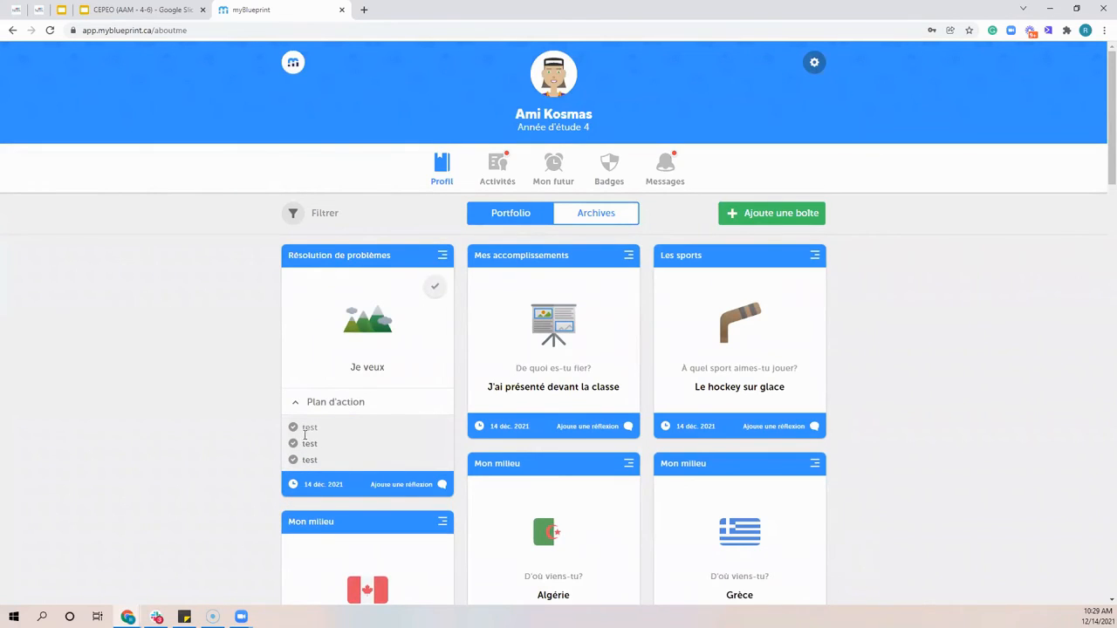
scroll(559, 321, "down", 10)
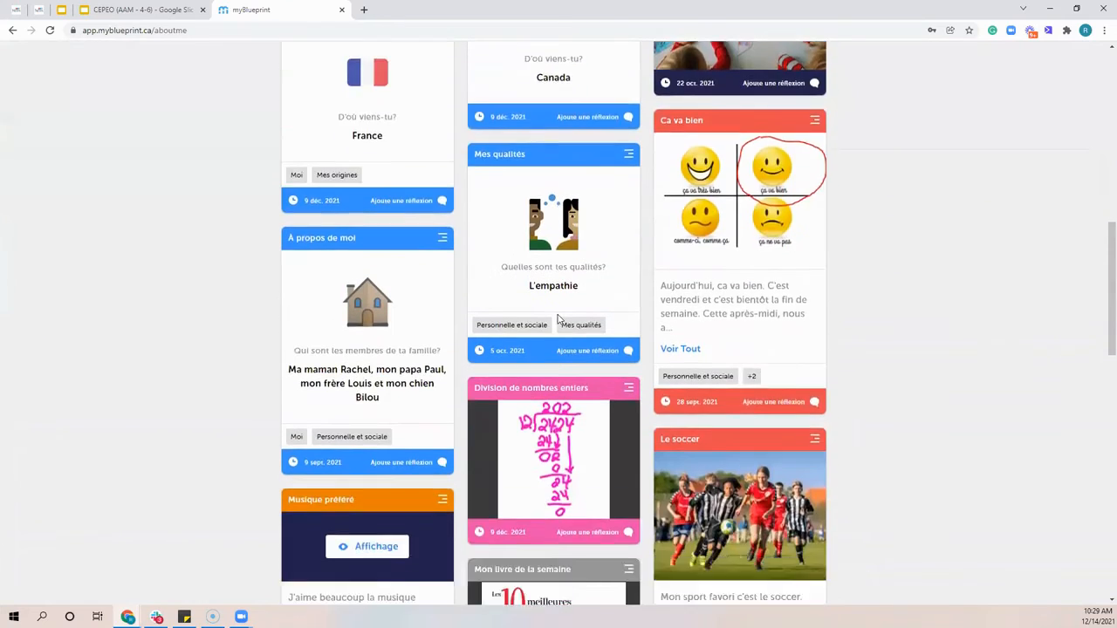
scroll(559, 320, "down", 10)
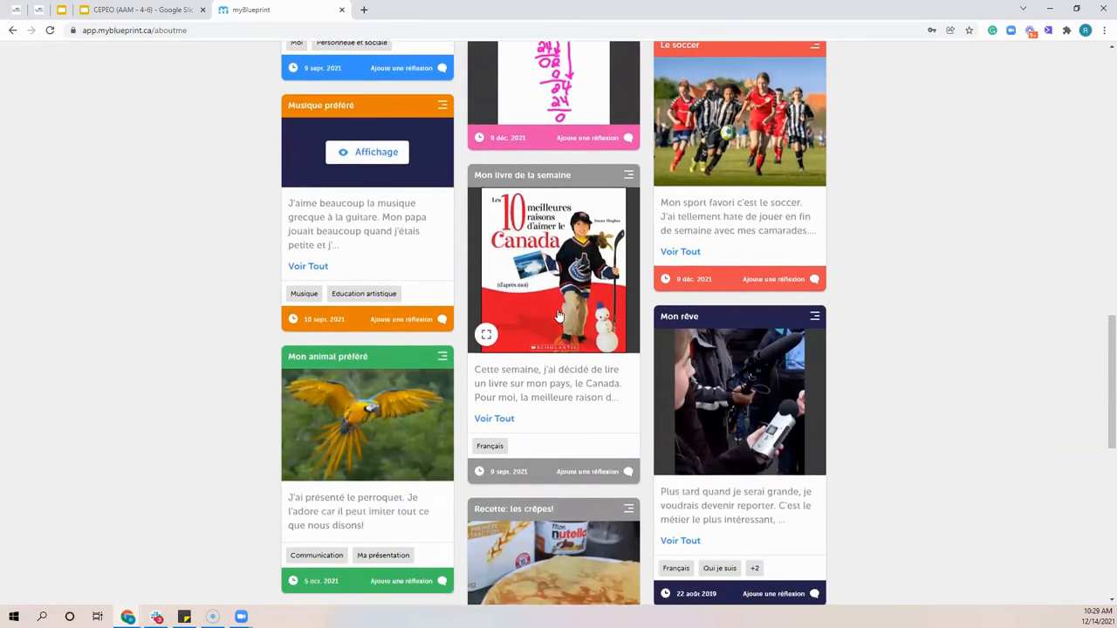
scroll(559, 309, "down", 3)
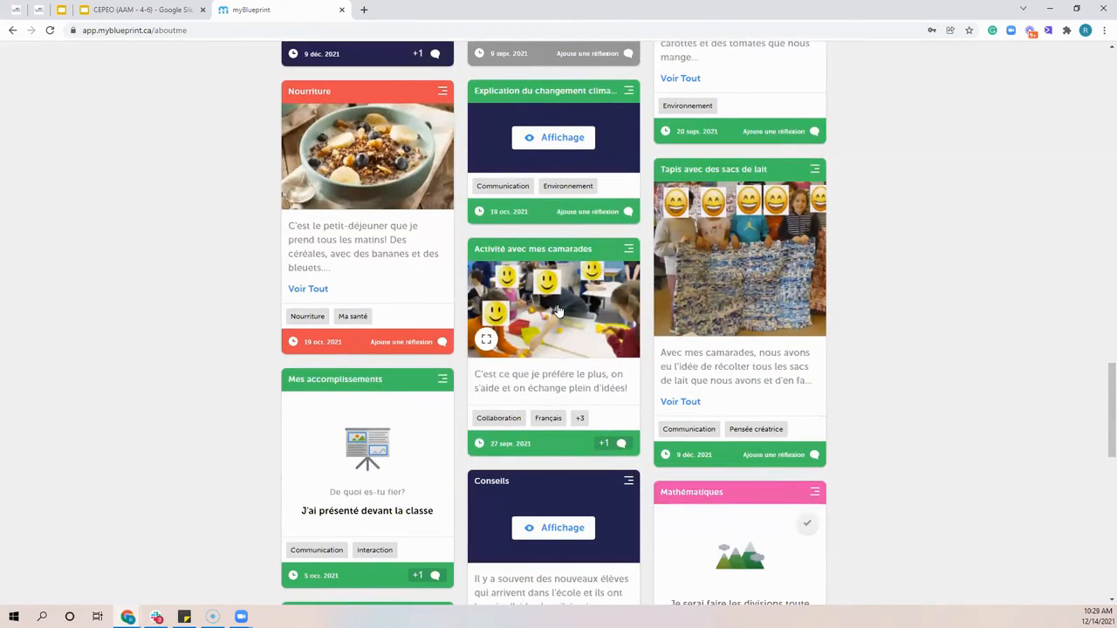
Expand the action plan of the Mathématiques goal about divisions, review its tasks and return to the start of the portfolio
scroll(559, 312, "down", 5)
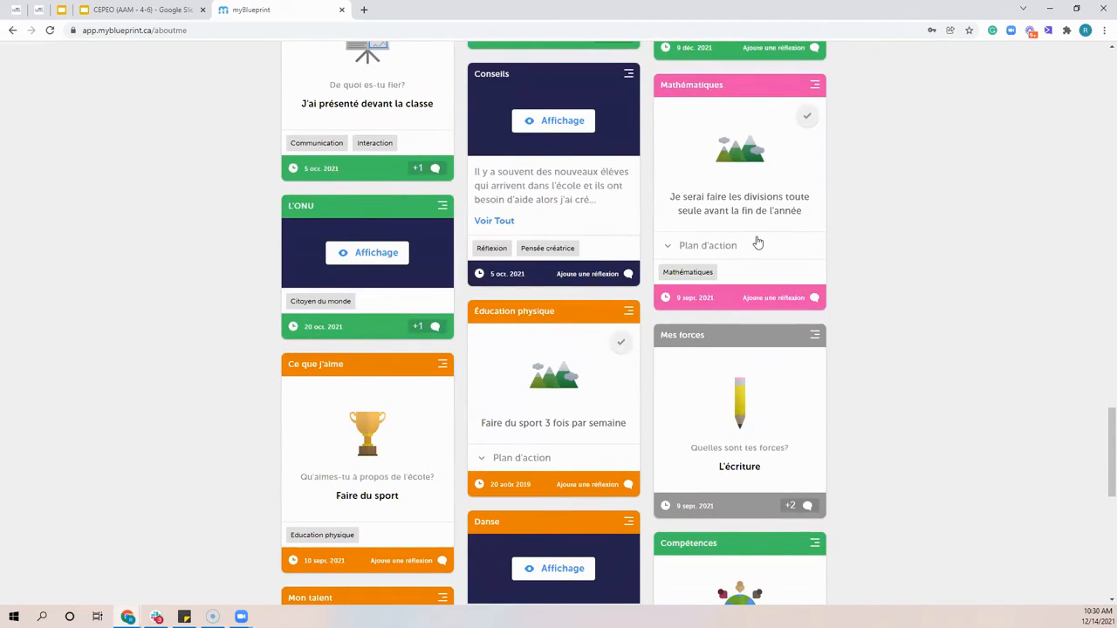
left_click(730, 247)
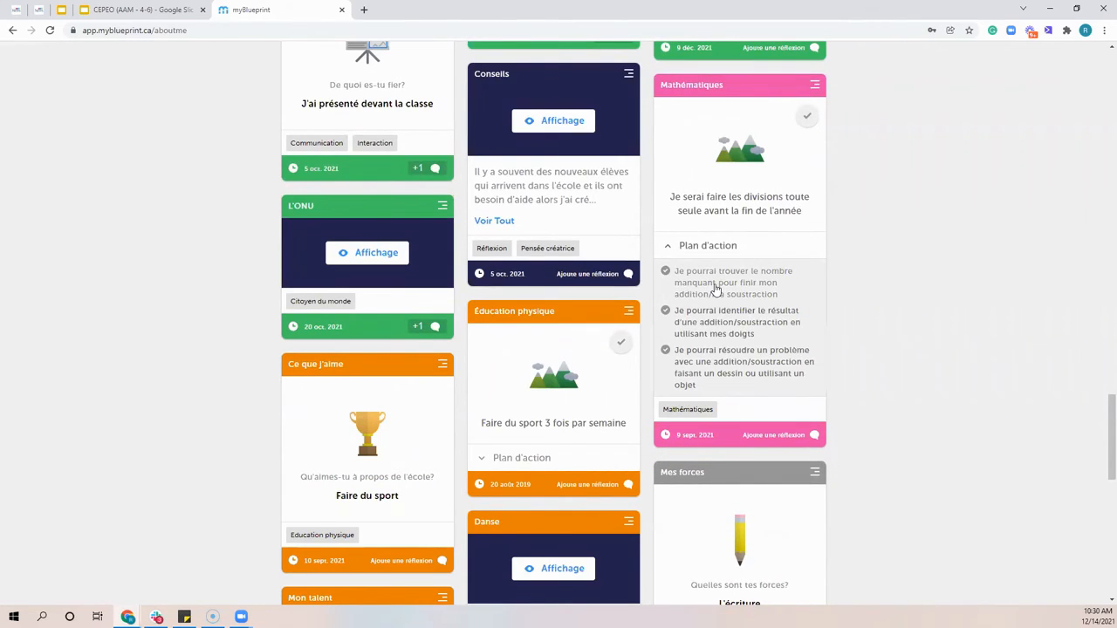
scroll(913, 332, "up", 10)
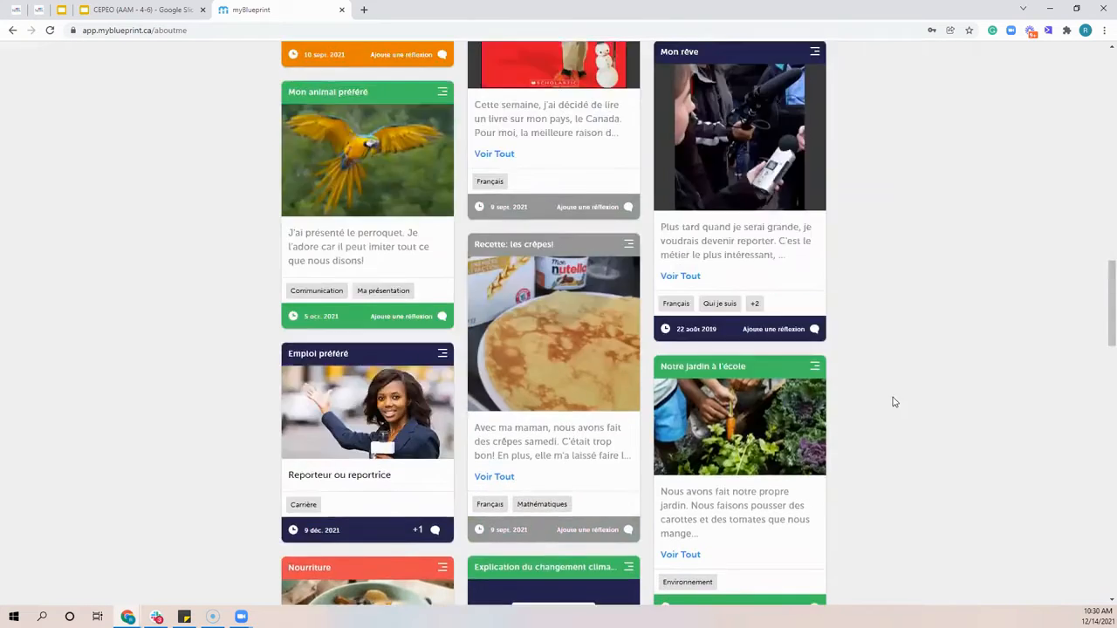
scroll(893, 401, "up", 10)
Explore the Personnel categories under Mes objectifs, view the Activités goal form and return to the portfolio without adding a goal
left_click(768, 212)
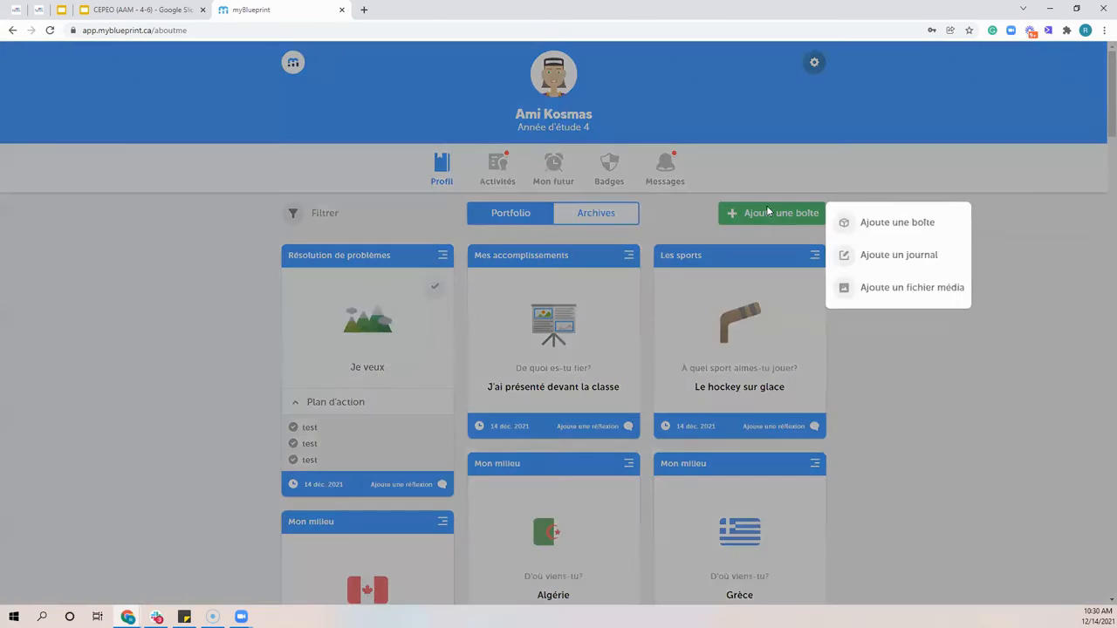
left_click(899, 223)
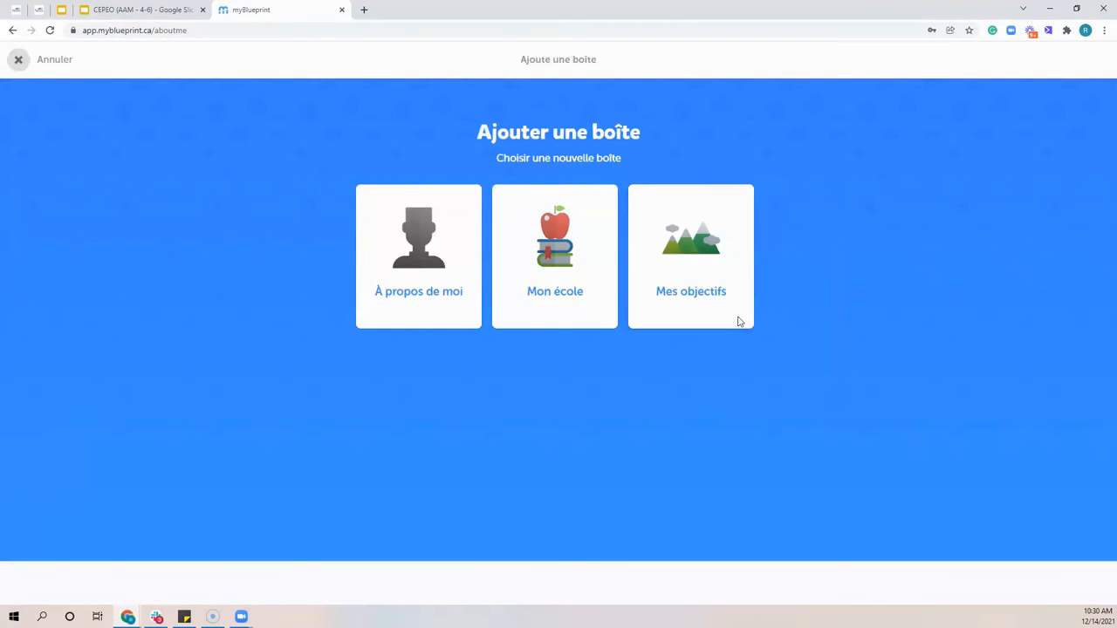
left_click(715, 260)
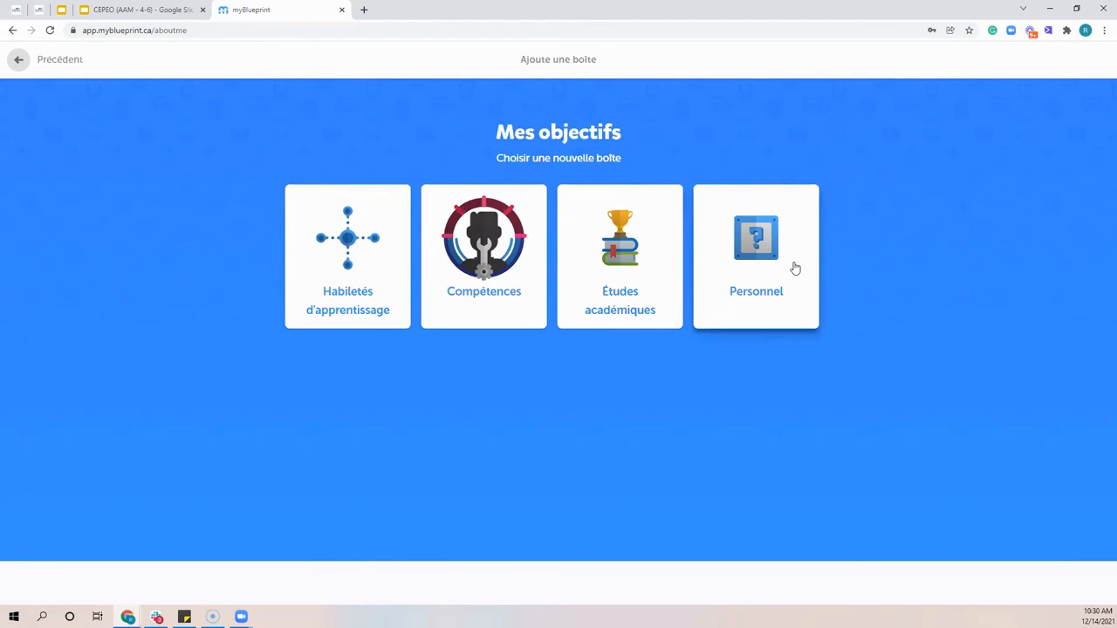
left_click(738, 262)
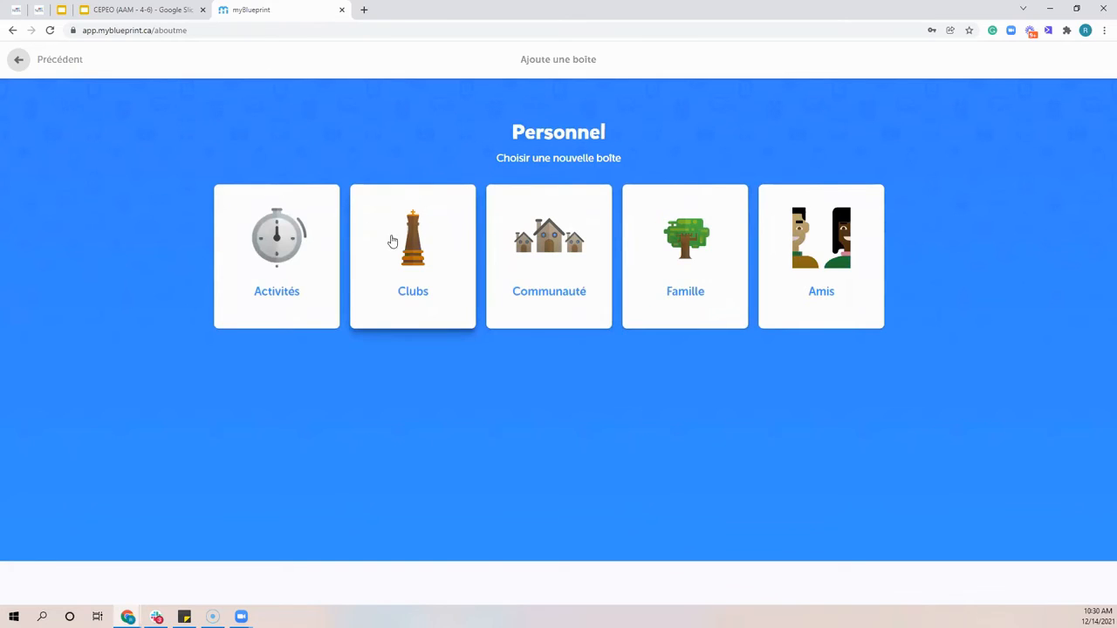
left_click(278, 263)
left_click(367, 199)
left_click(277, 223)
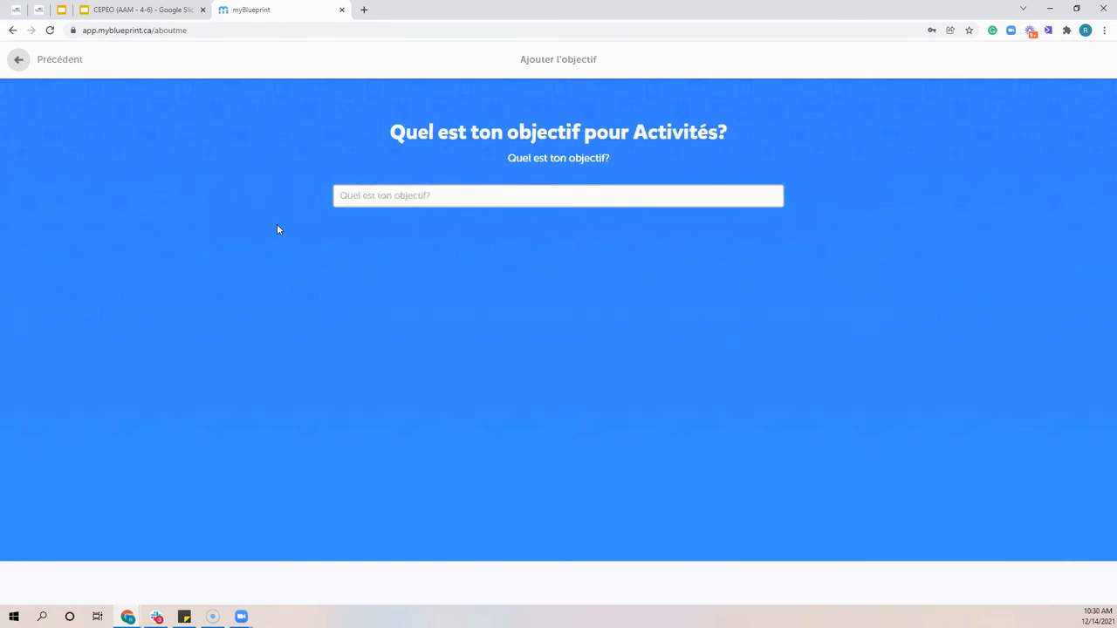
left_click(63, 61)
left_click(648, 376)
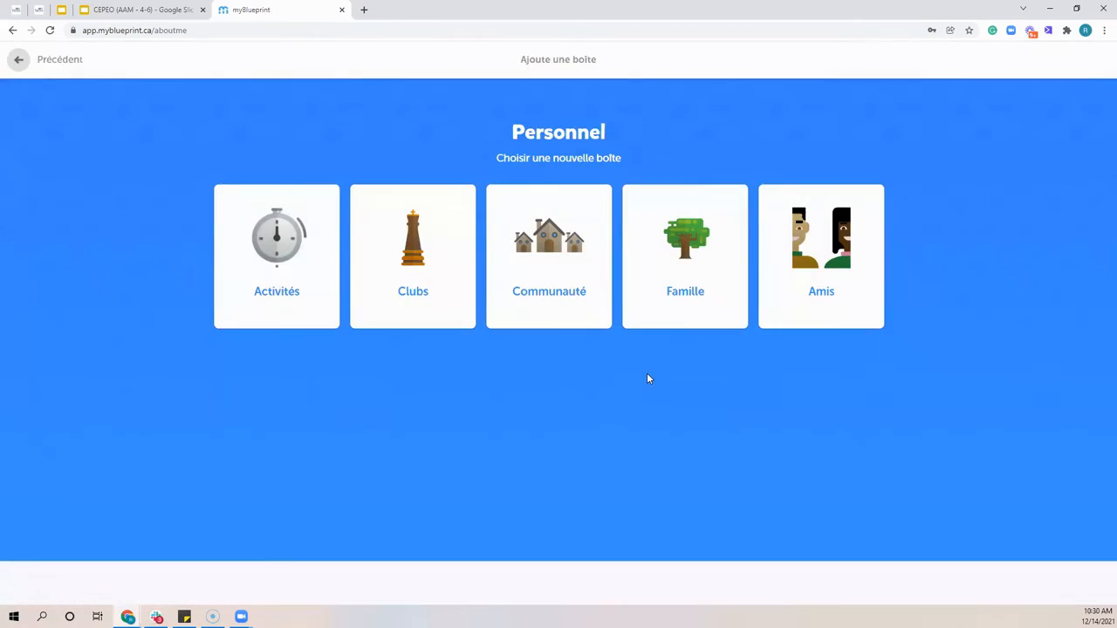
left_click(42, 62)
left_click(42, 61)
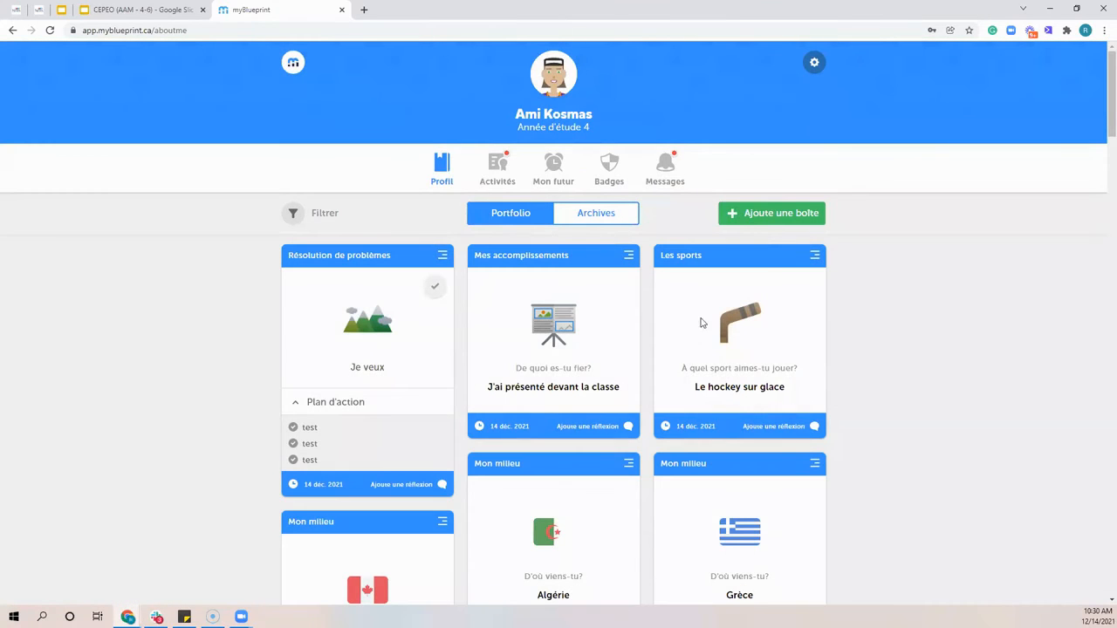
View the categories offered for a new portfolio box and leave without choosing one
left_click(767, 215)
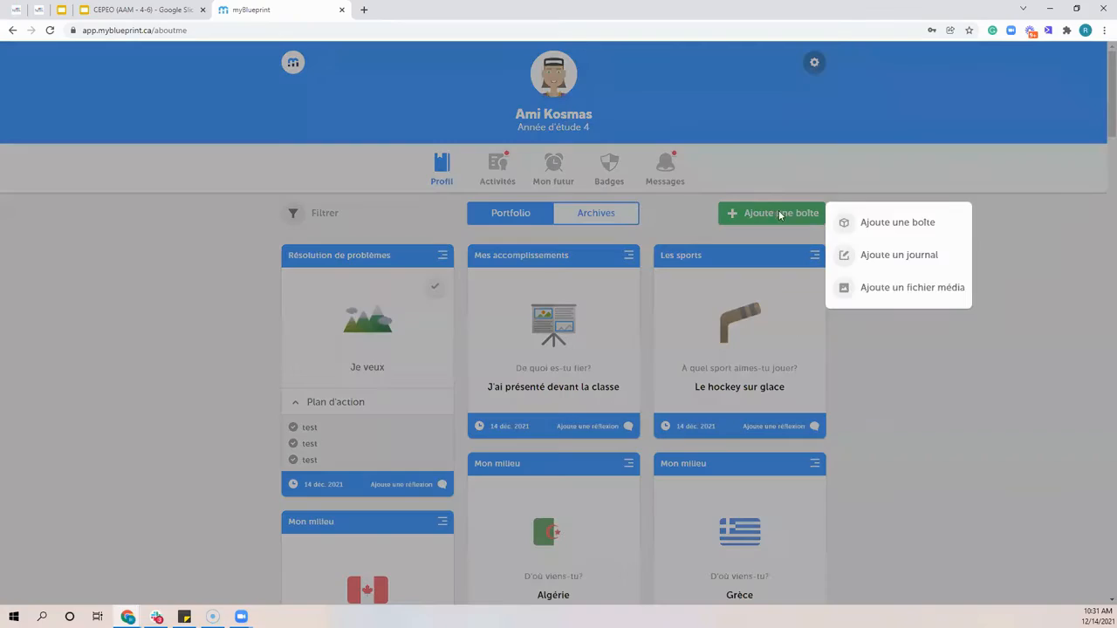
left_click(898, 224)
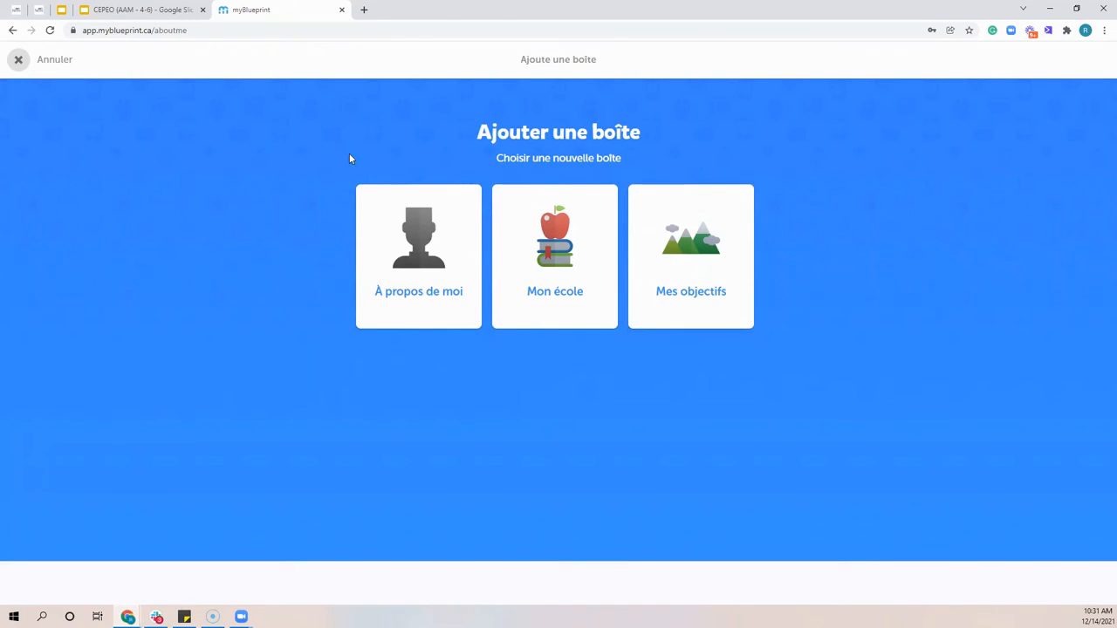
left_click(58, 67)
Start adding a media file to the portfolio, check the file upload with its Google Drive source and close it
left_click(790, 217)
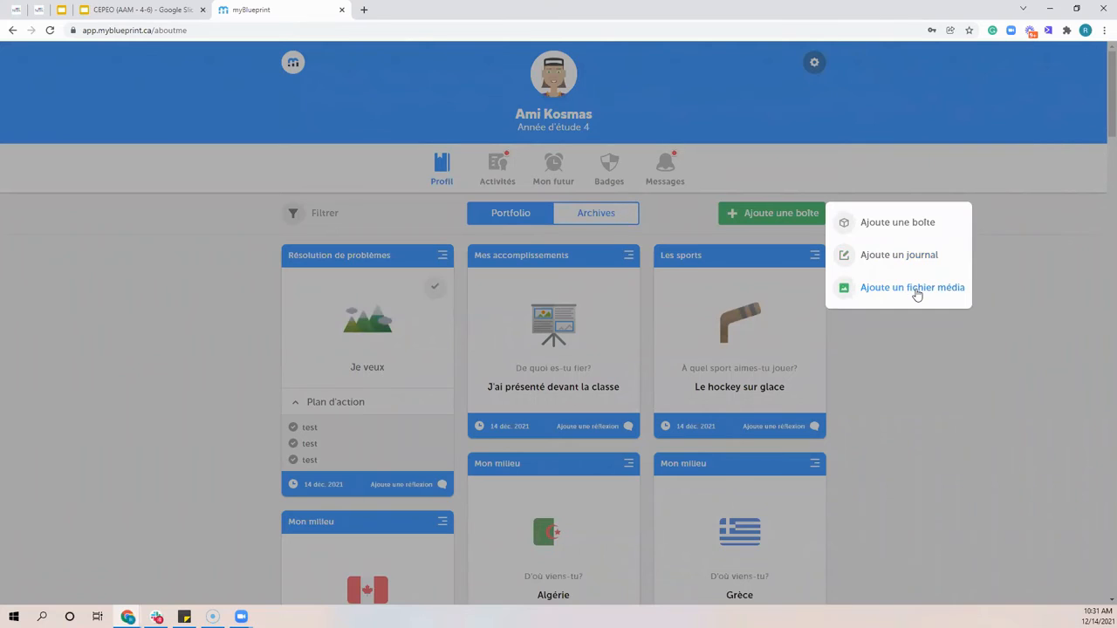
left_click(916, 288)
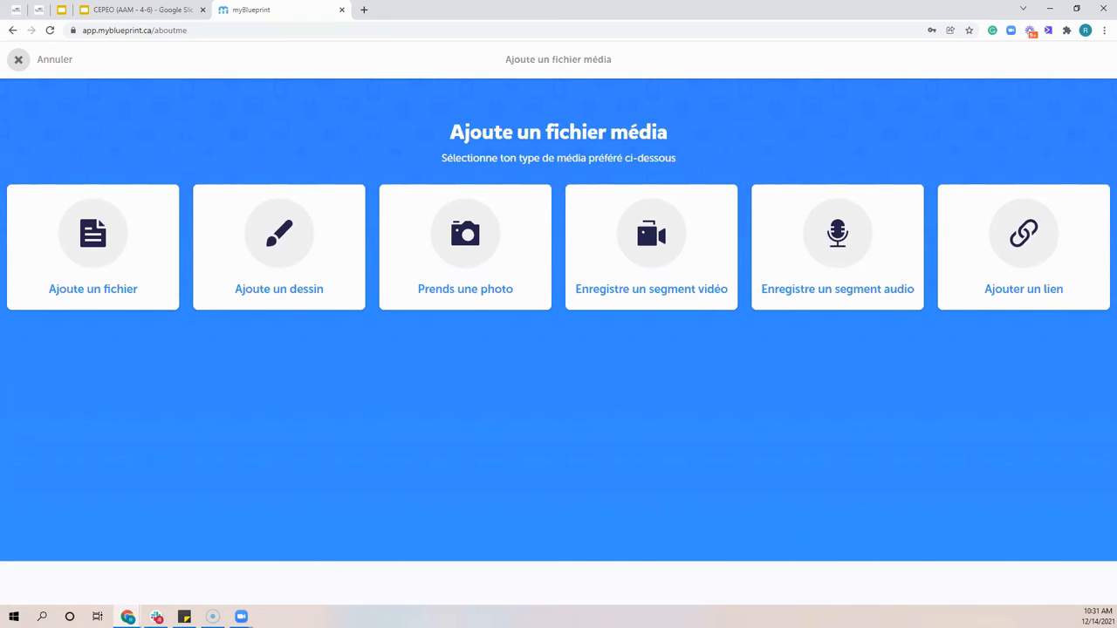
left_click(77, 243)
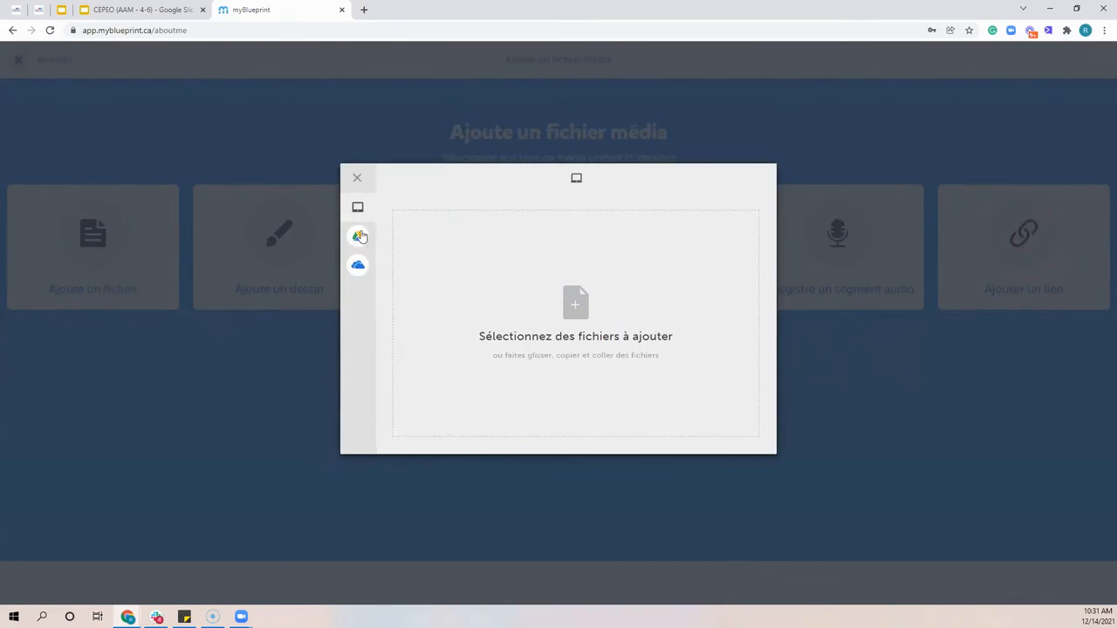
left_click(393, 241)
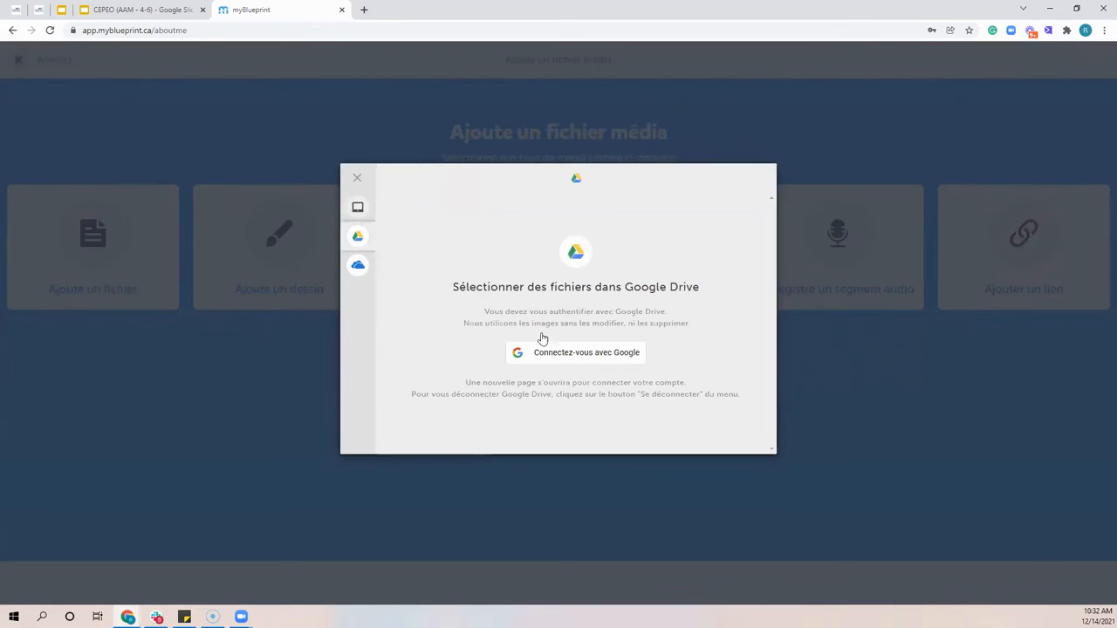
left_click(357, 178)
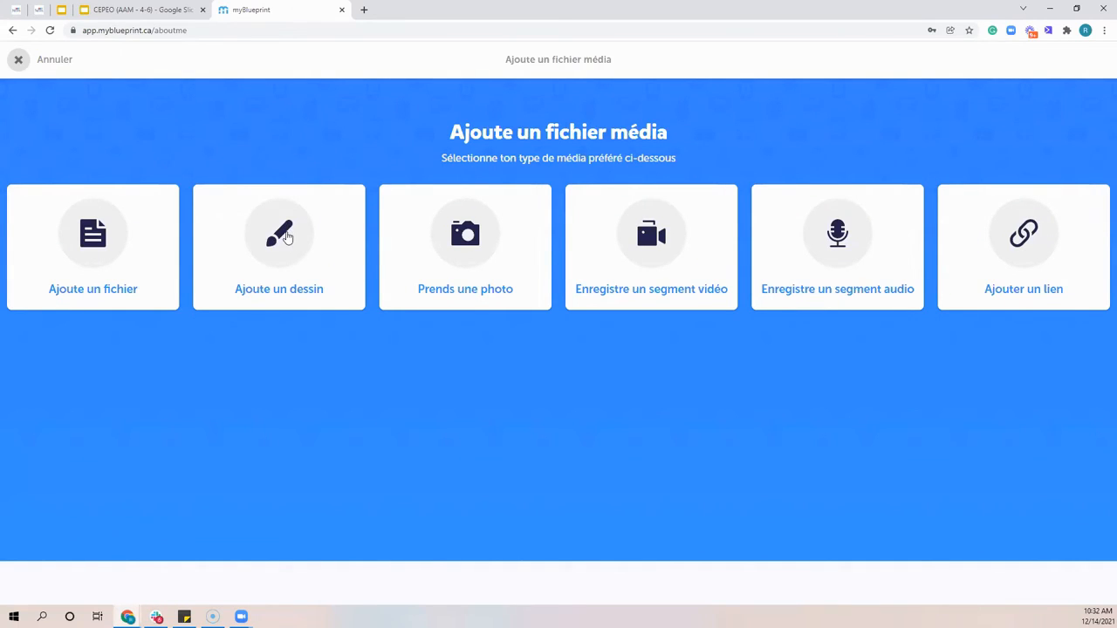
Open the drawing canvas for a new media file and leave it, discarding the blank drawing
left_click(288, 237)
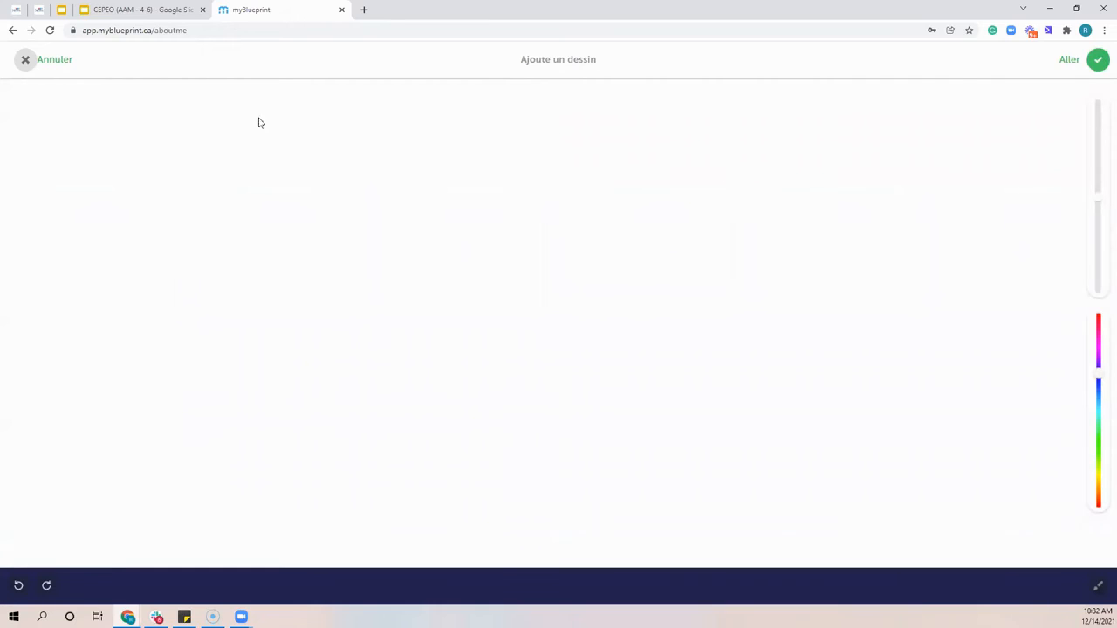
left_click(45, 59)
left_click(402, 263)
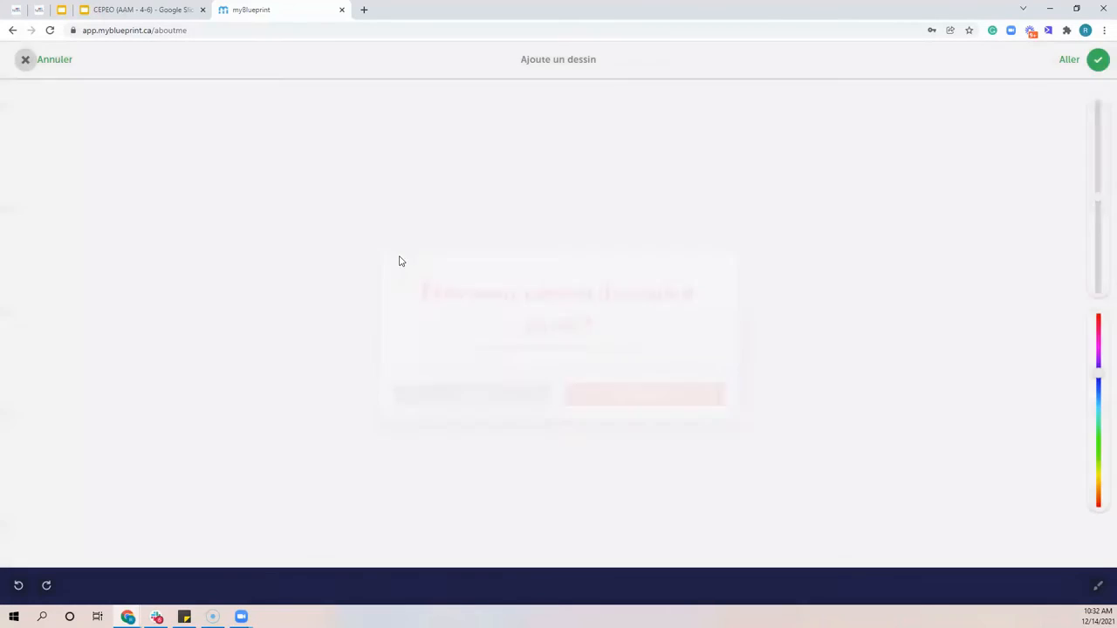
left_click(69, 59)
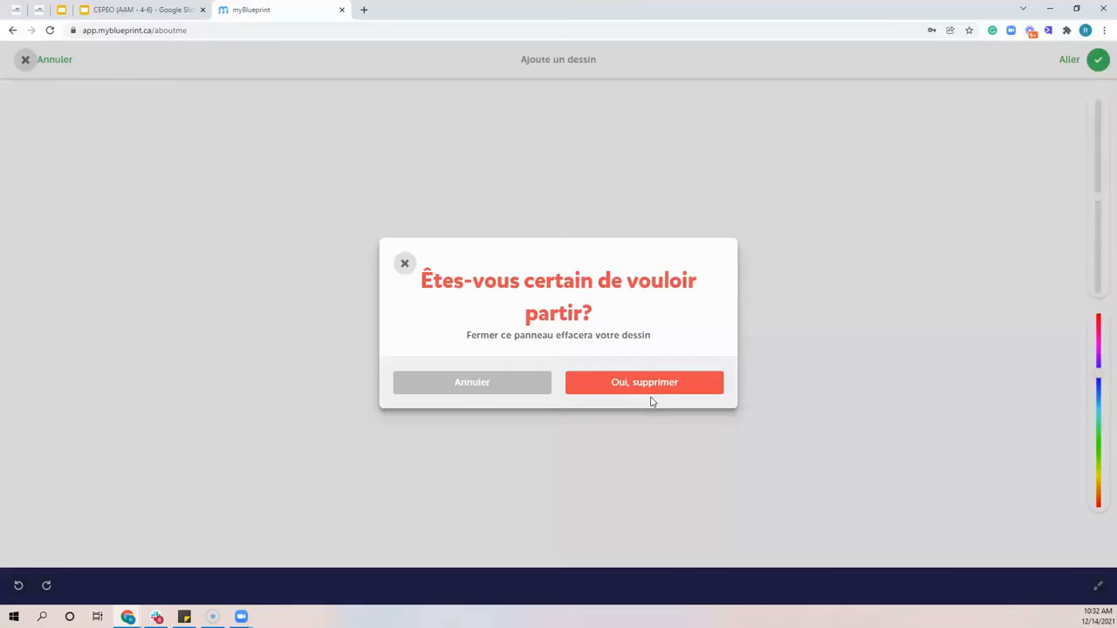
left_click(648, 390)
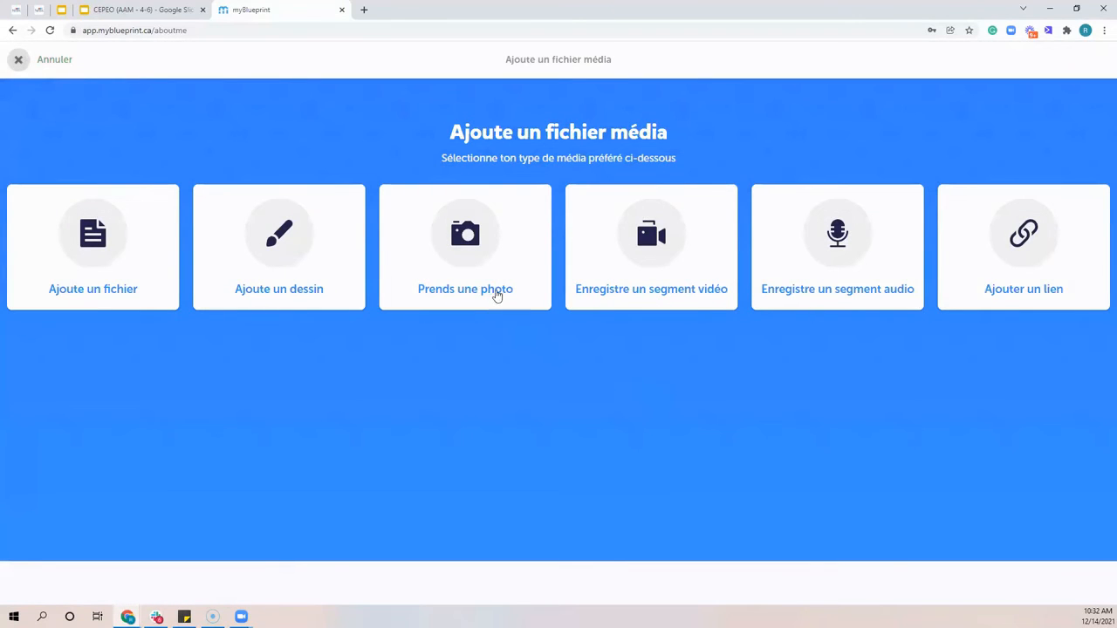
Check the photo, video recording and website link options for adding media, closing each without adding anything
left_click(448, 244)
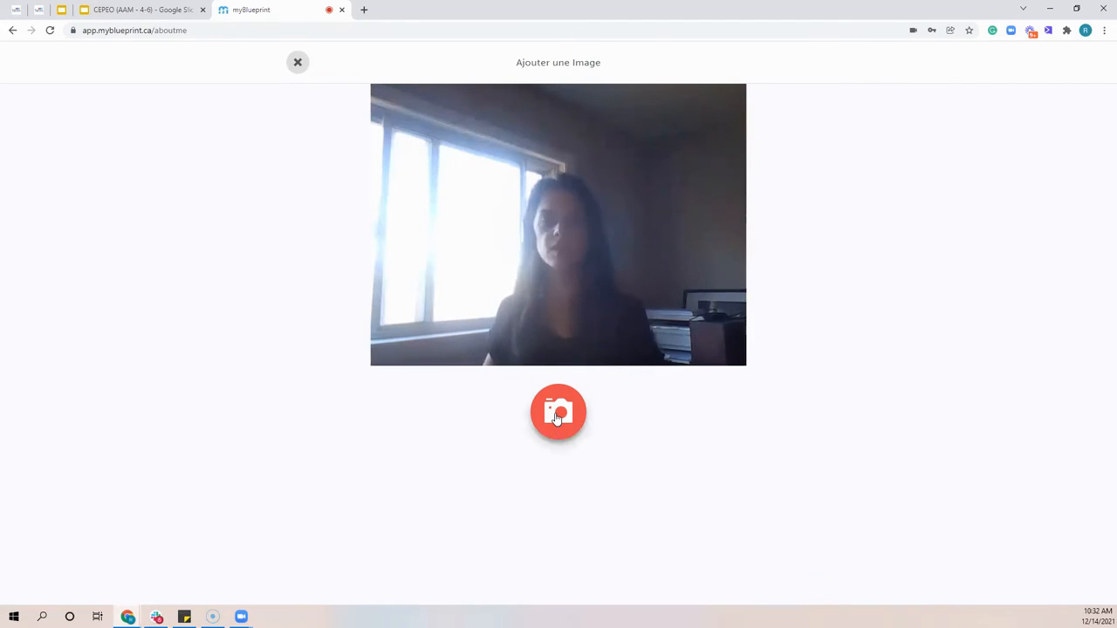
left_click(296, 62)
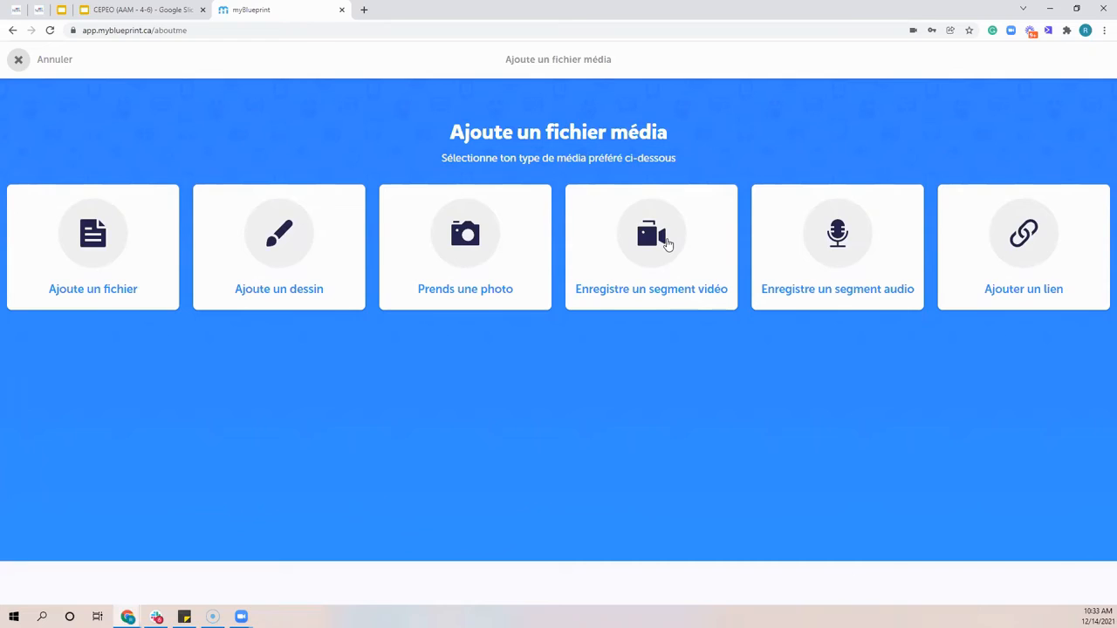
left_click(668, 244)
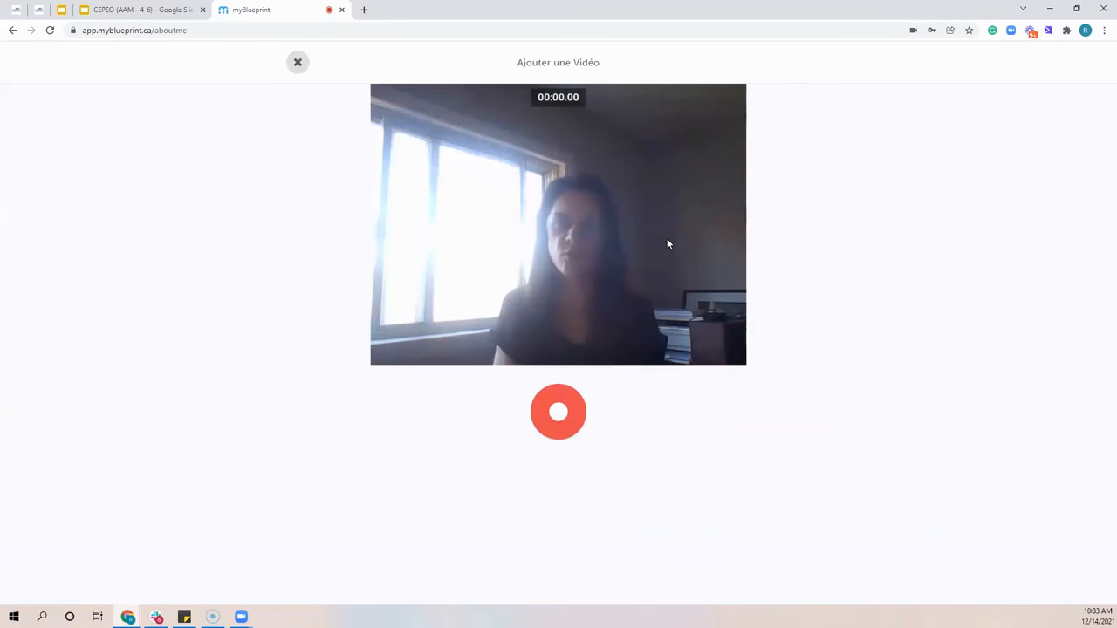
left_click(298, 64)
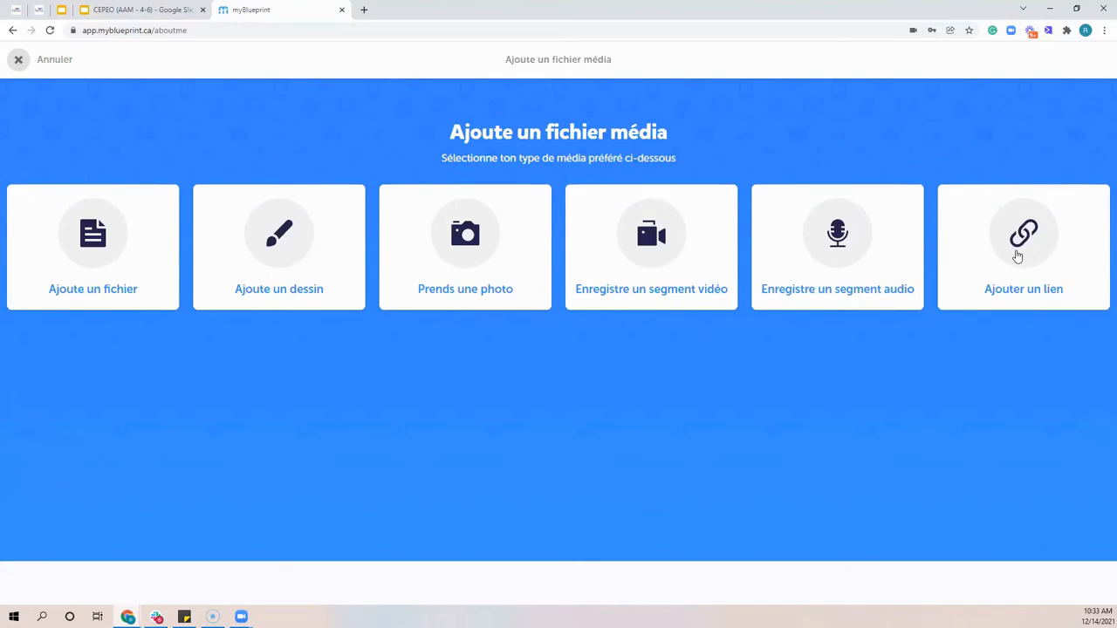
left_click(1018, 256)
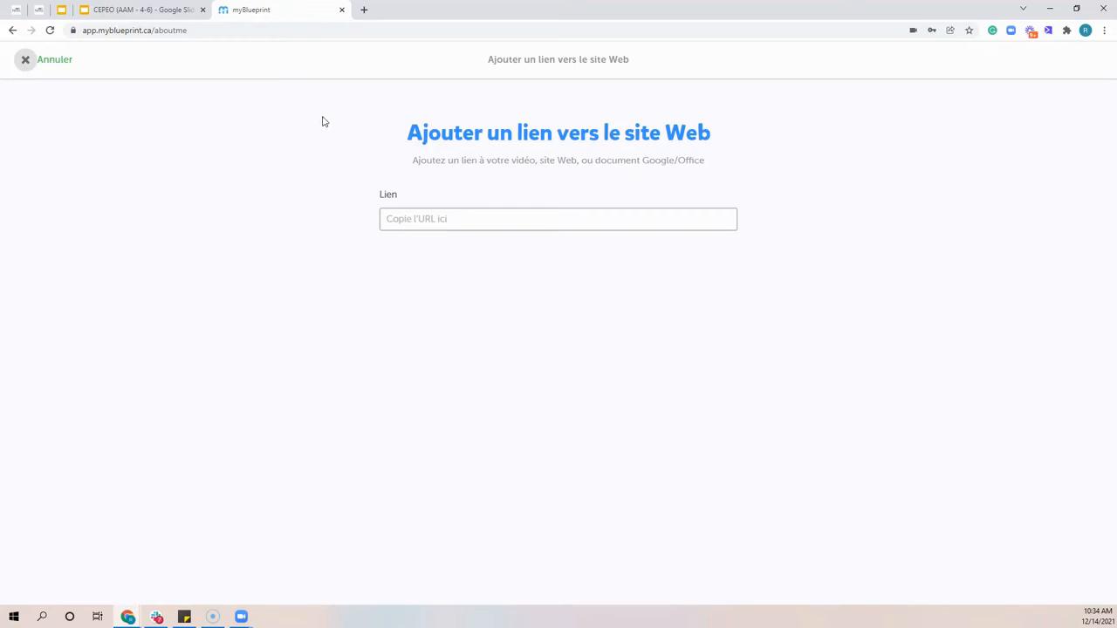
left_click(26, 60)
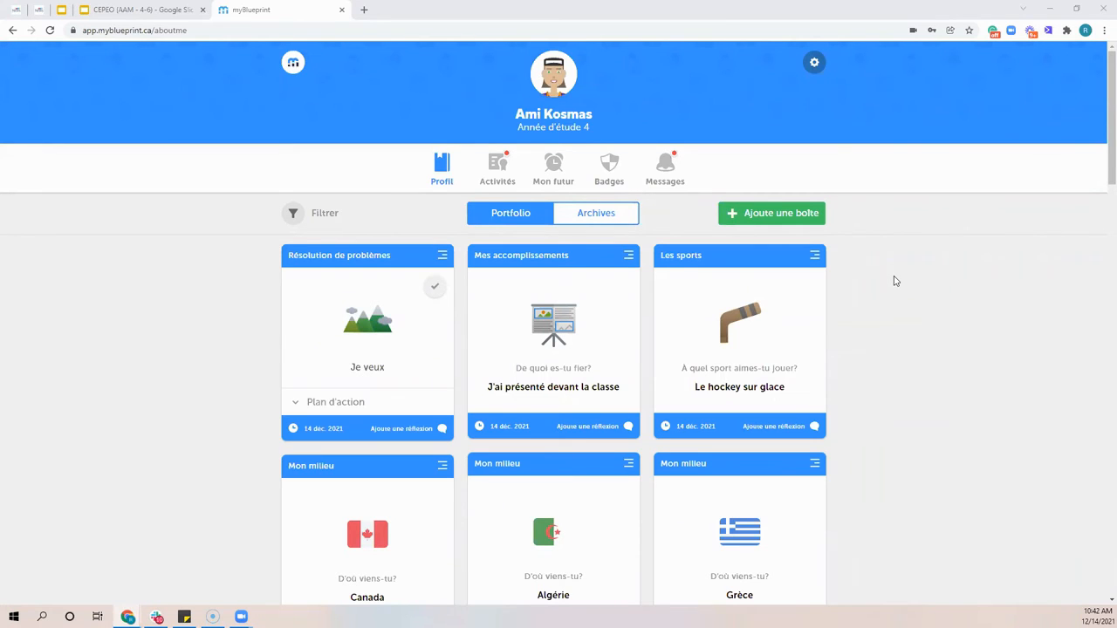
Browse the archived boxes of previous school years and return to the current portfolio
left_click(617, 218)
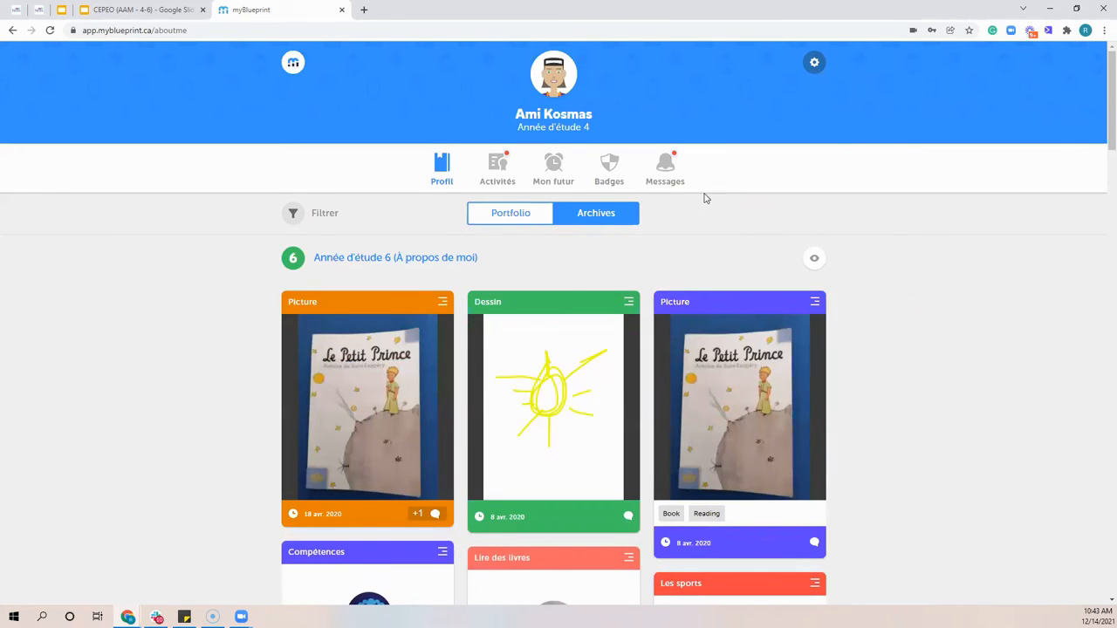
left_click(522, 218)
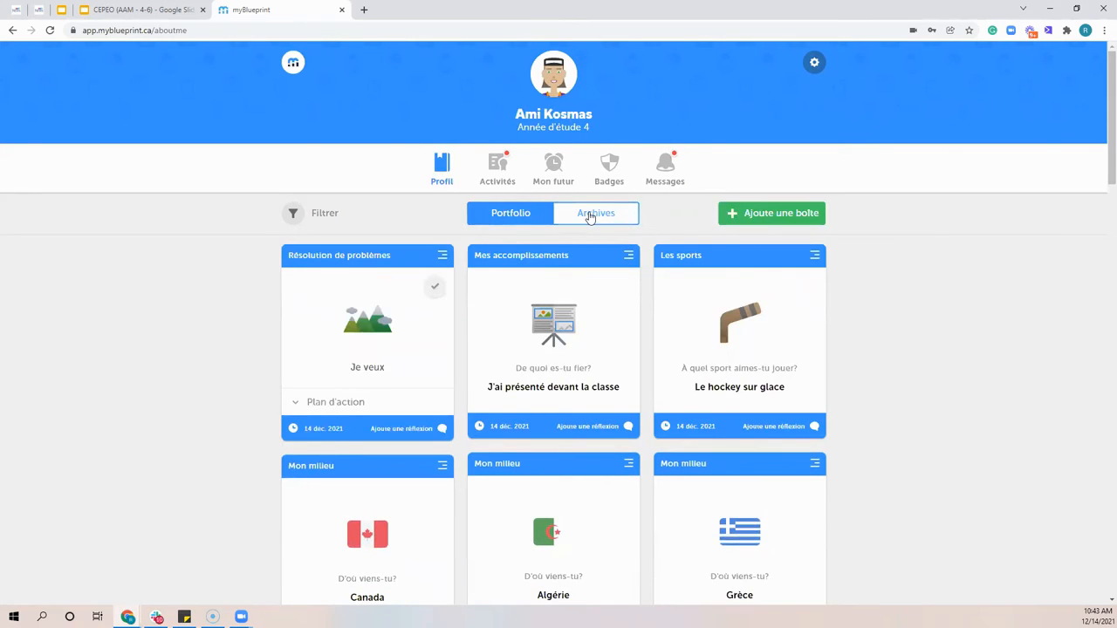
left_click(590, 218)
scroll(295, 222, "down", 3)
scroll(295, 229, "down", 15)
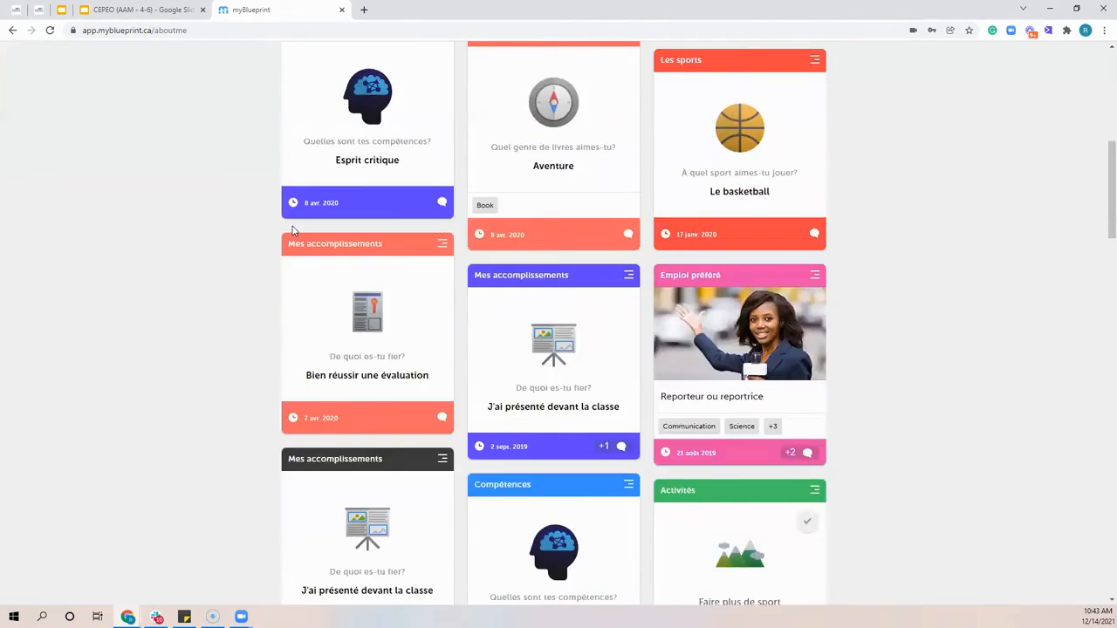
scroll(292, 233, "up", 1)
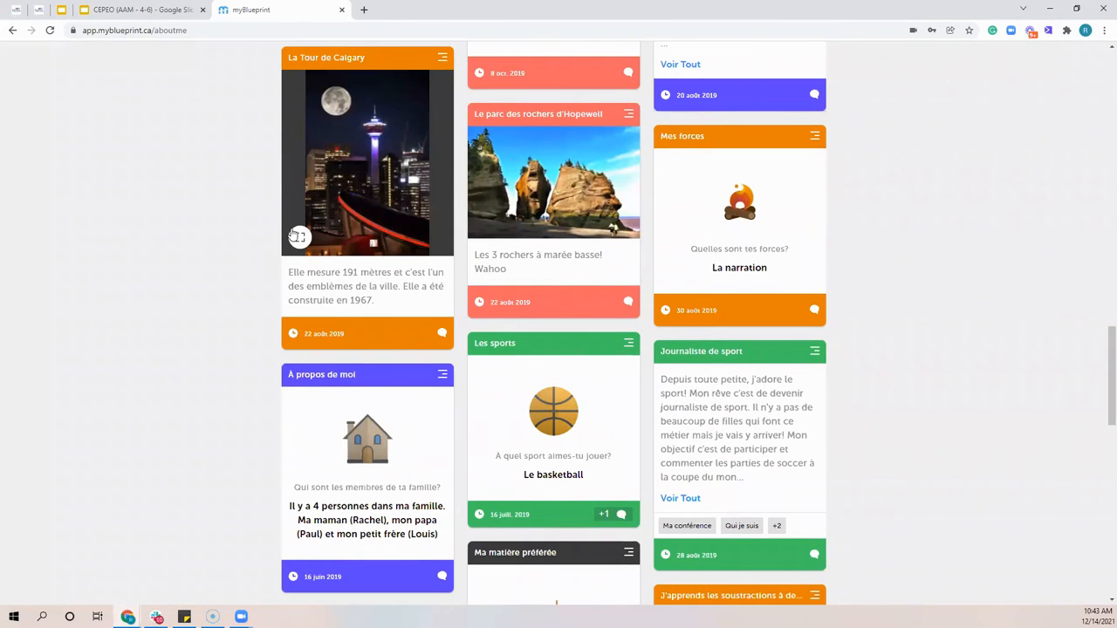
scroll(411, 342, "up", 10)
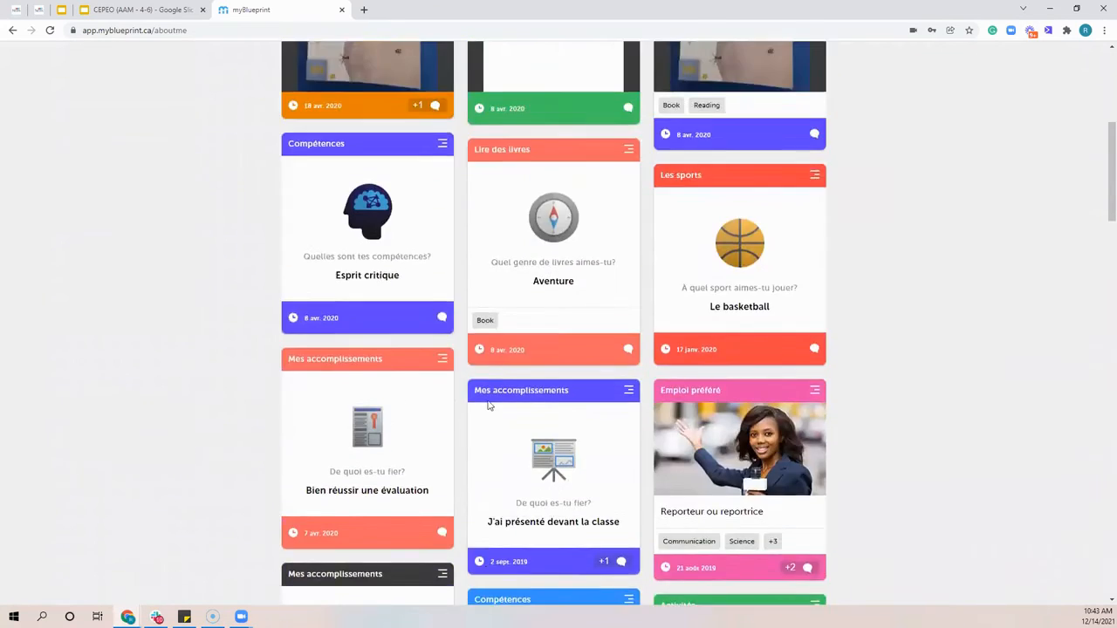
scroll(502, 384, "up", 5)
left_click(611, 216)
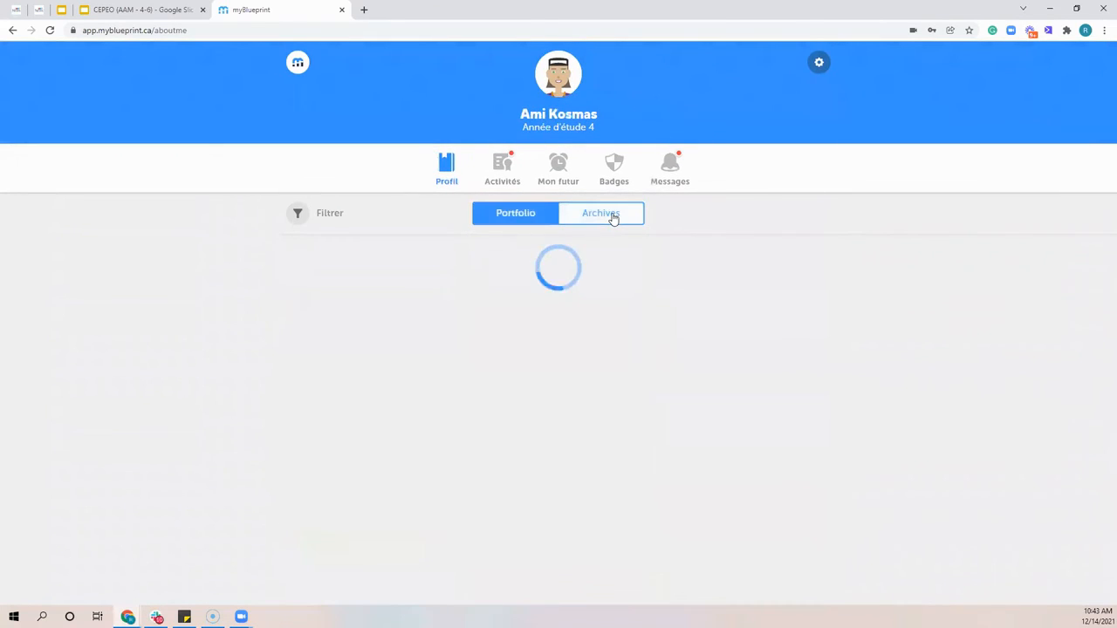
left_click(508, 215)
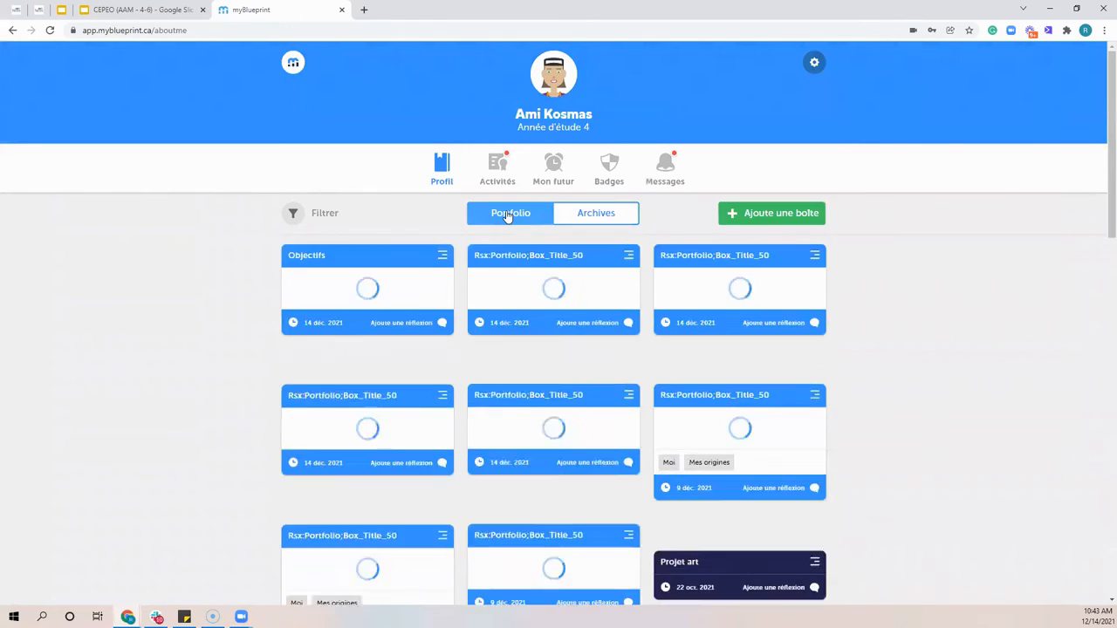
left_click(509, 215)
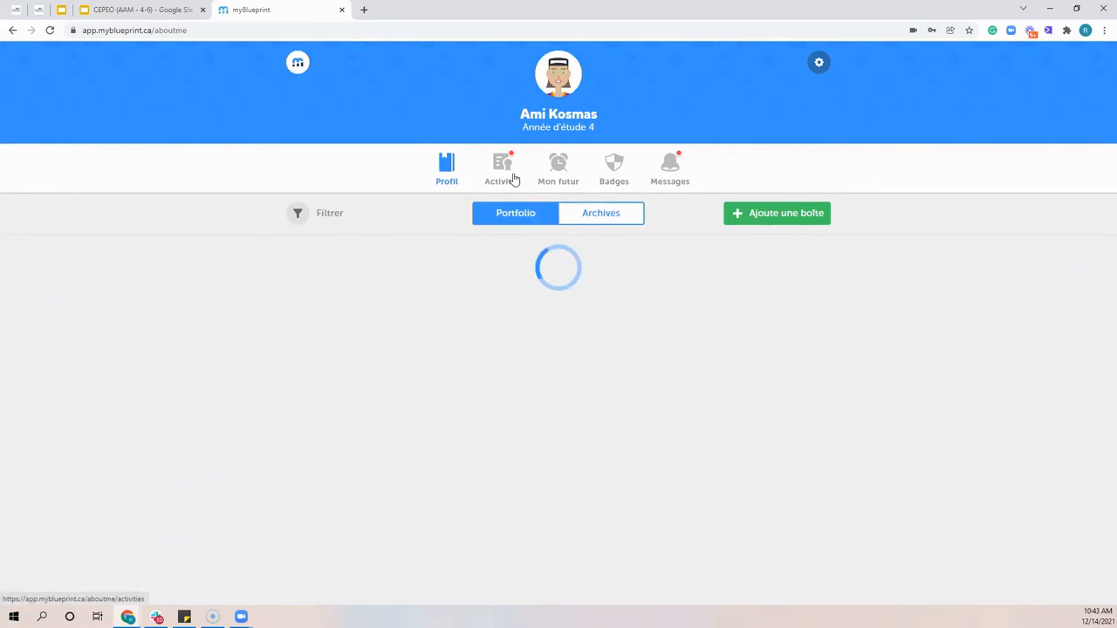
Start the first incomplete New Year's resolution activity and choose Communauté under Personnel as the goal type
left_click(504, 171)
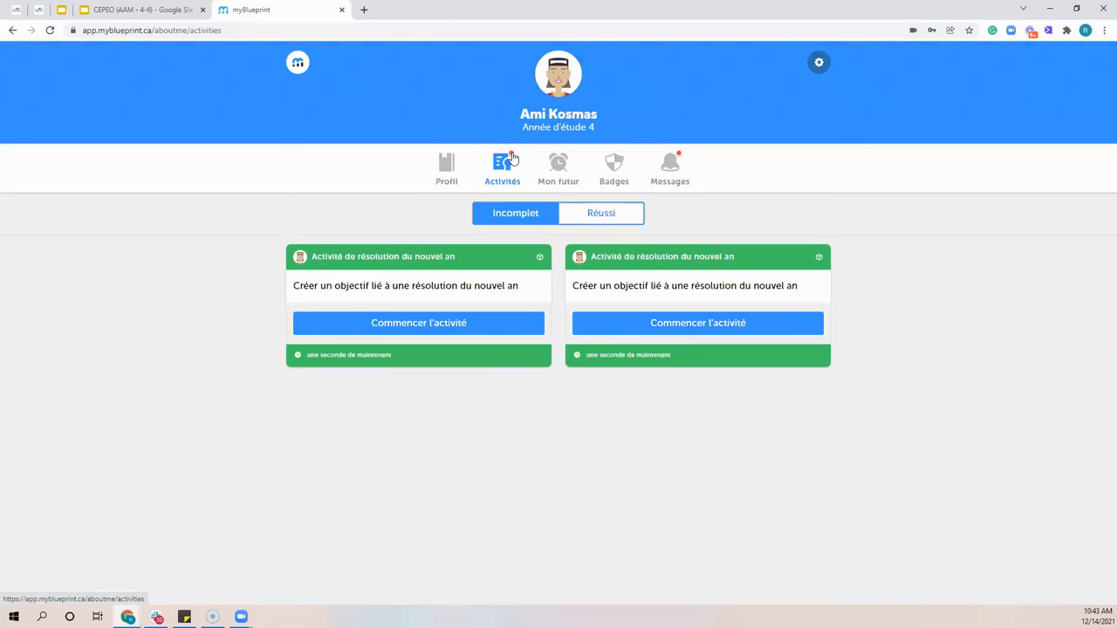
left_click(420, 325)
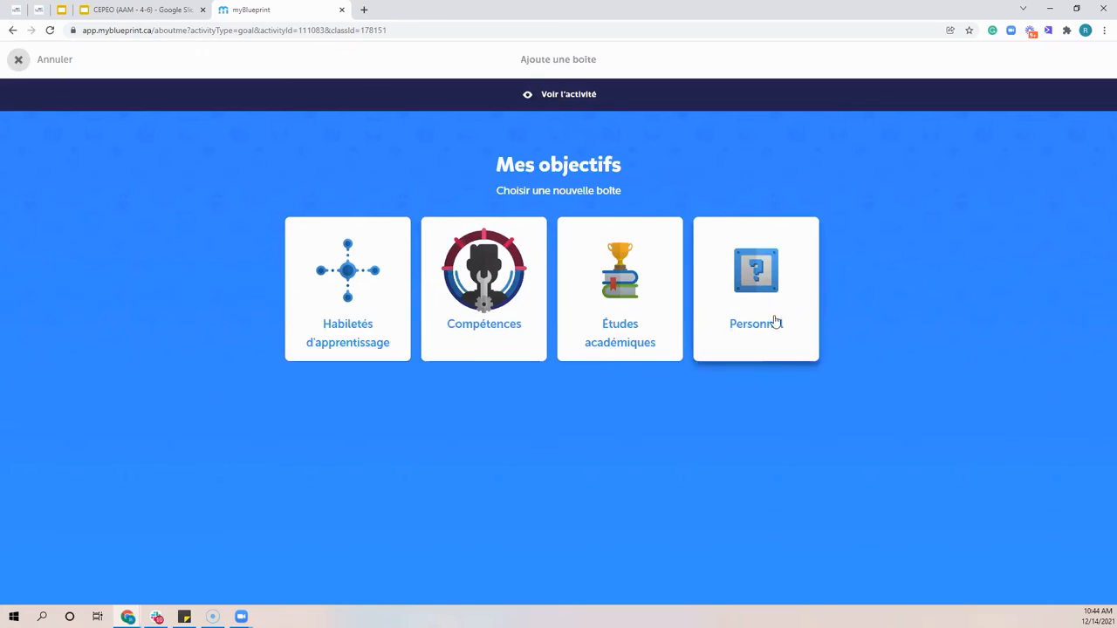
left_click(768, 272)
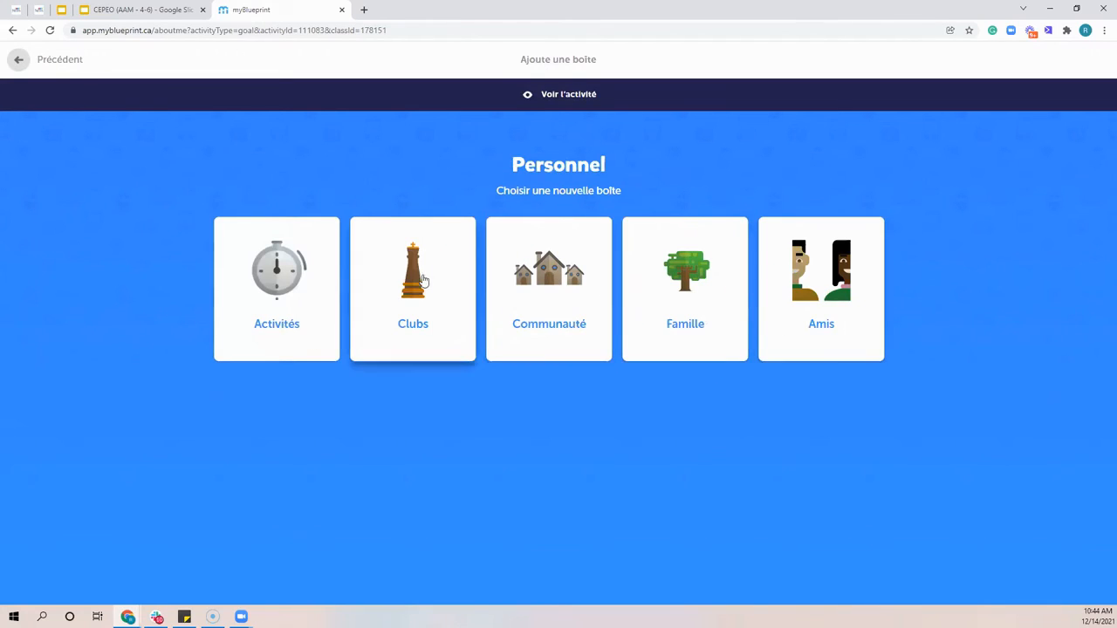
left_click(542, 273)
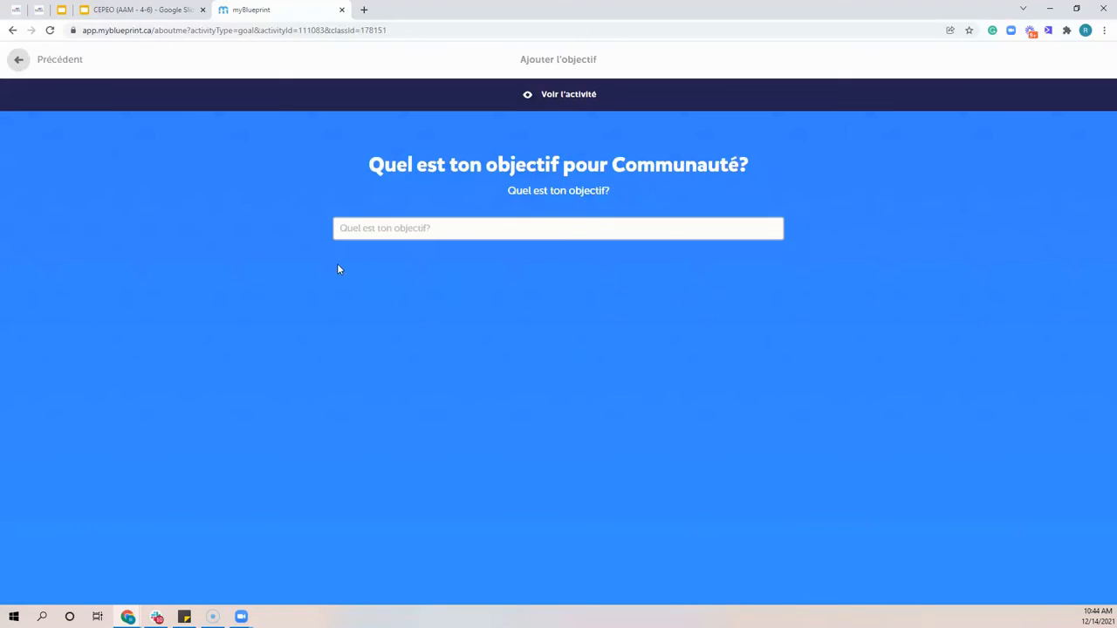
Enter "Je peux aider à garder mon voisinage propre" as the Communauté goal and continue to its tasks
left_click(453, 224)
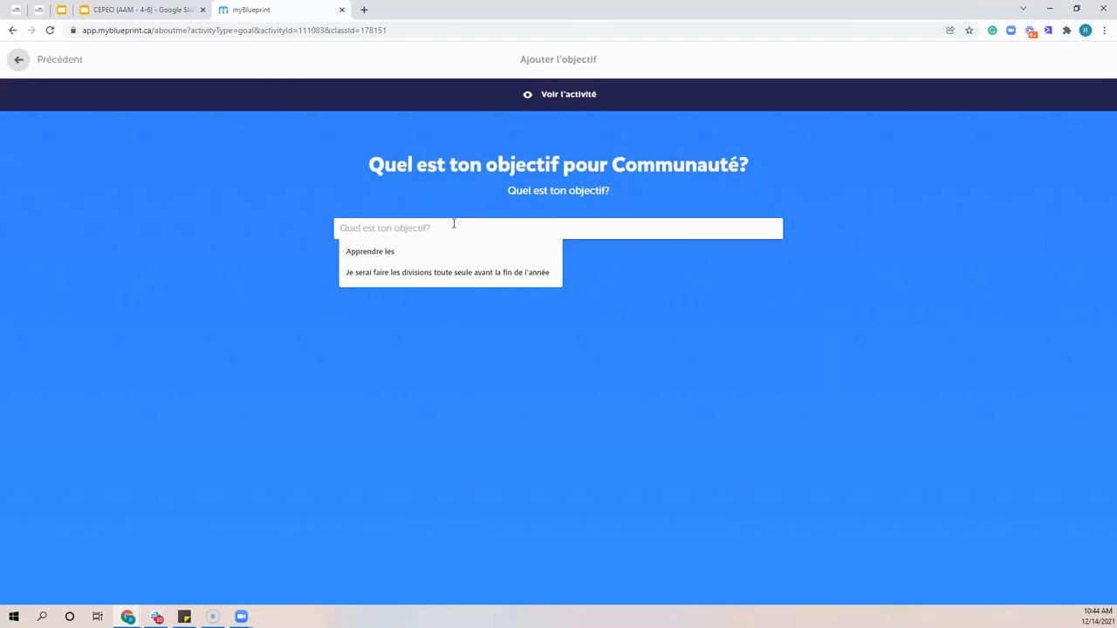
type("Je peu")
type("x aide")
type("r à garder mon vo")
type("is")
type("in")
type("na")
type("age propreo")
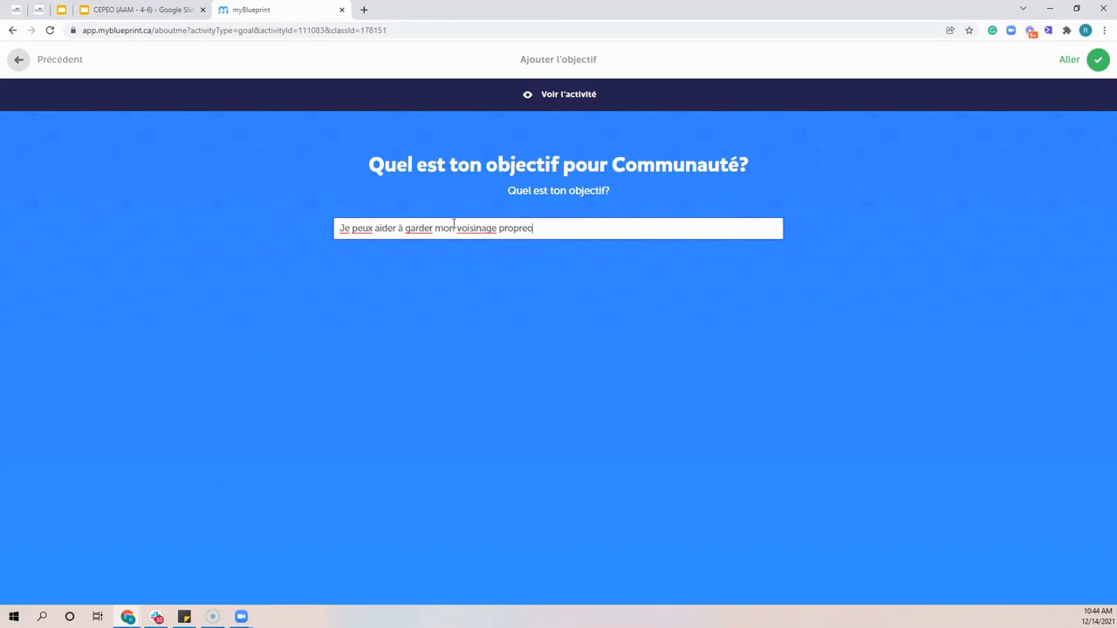
left_click(1097, 59)
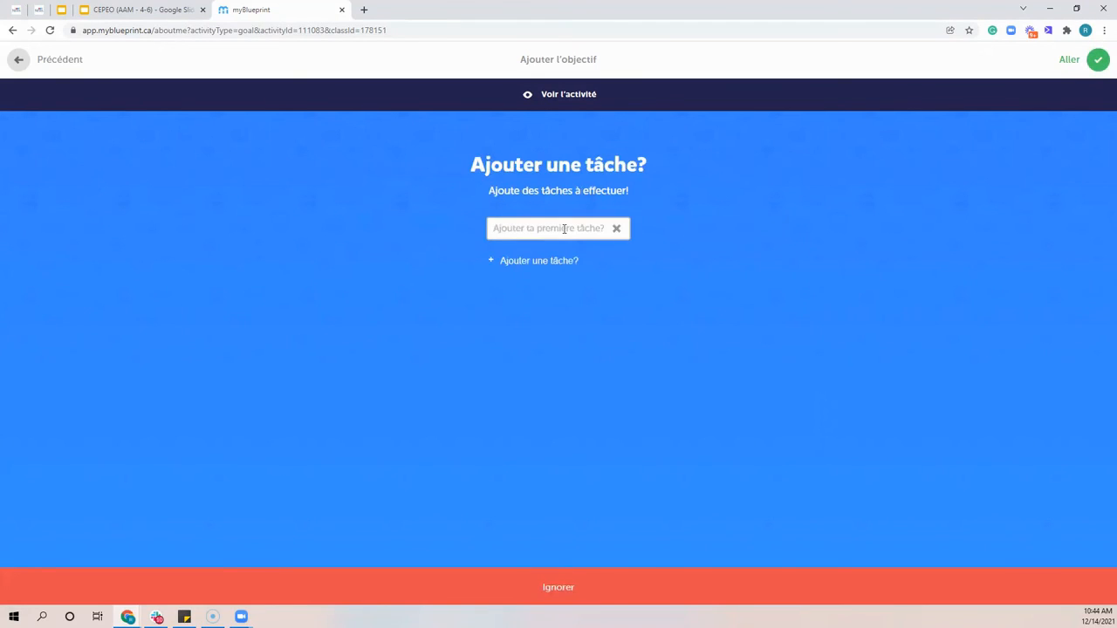
Add the task "Je peux faire du recyclage quotidiennement" to the goal and save the goal to the portfolio
left_click(564, 229)
type("Je peux")
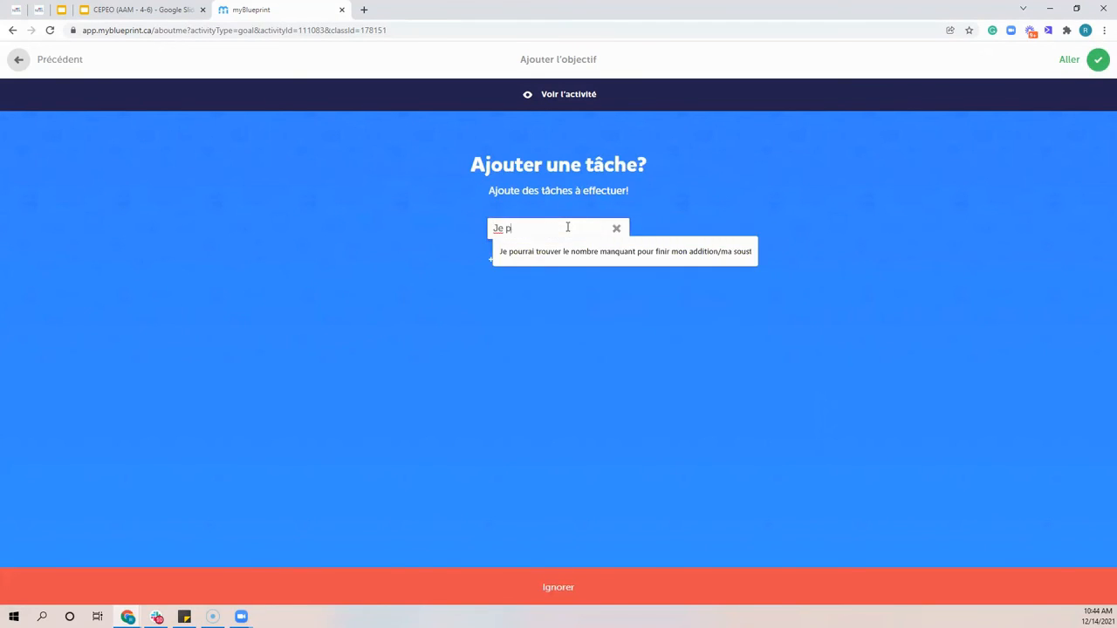
key("BackSpace")
key("BackSpace")
key("BackSpace")
type("eux fair")
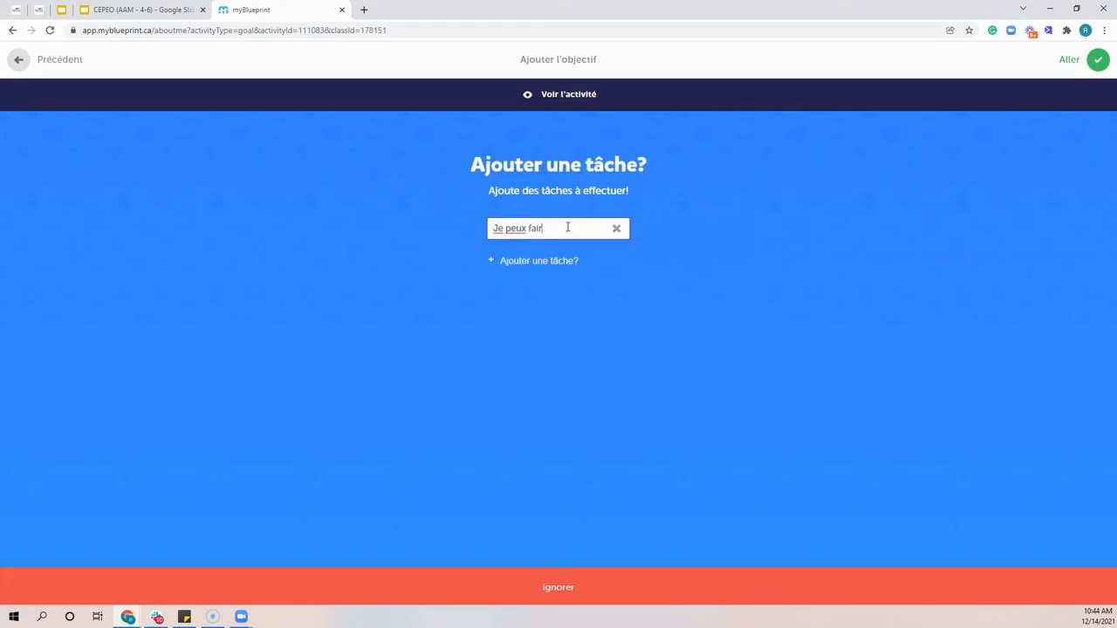
type("e du recyclage quotidien")
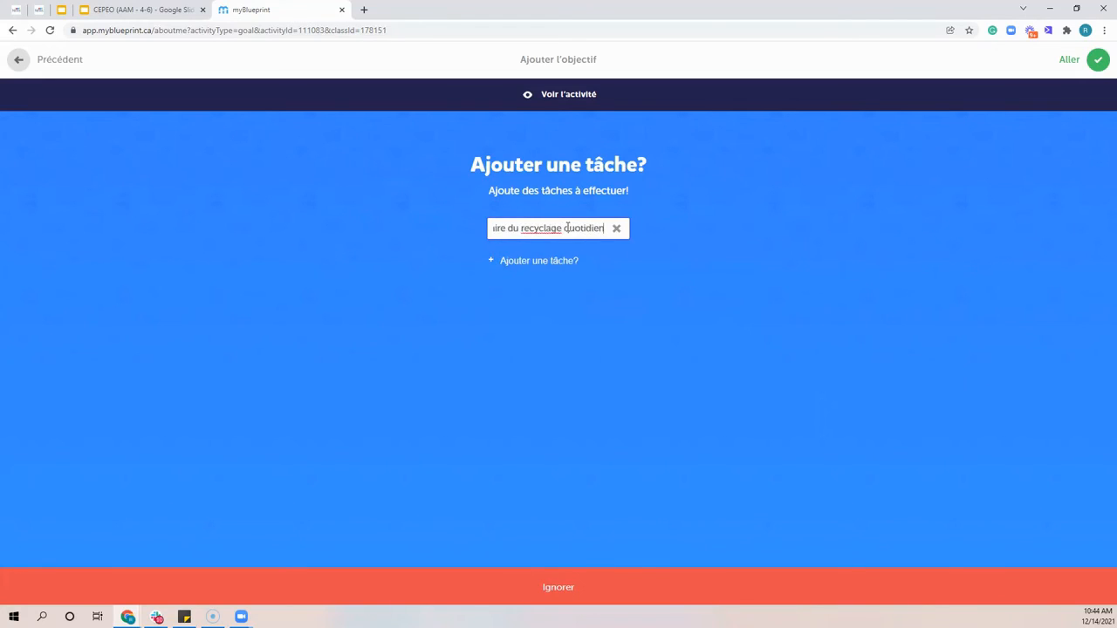
type("nement")
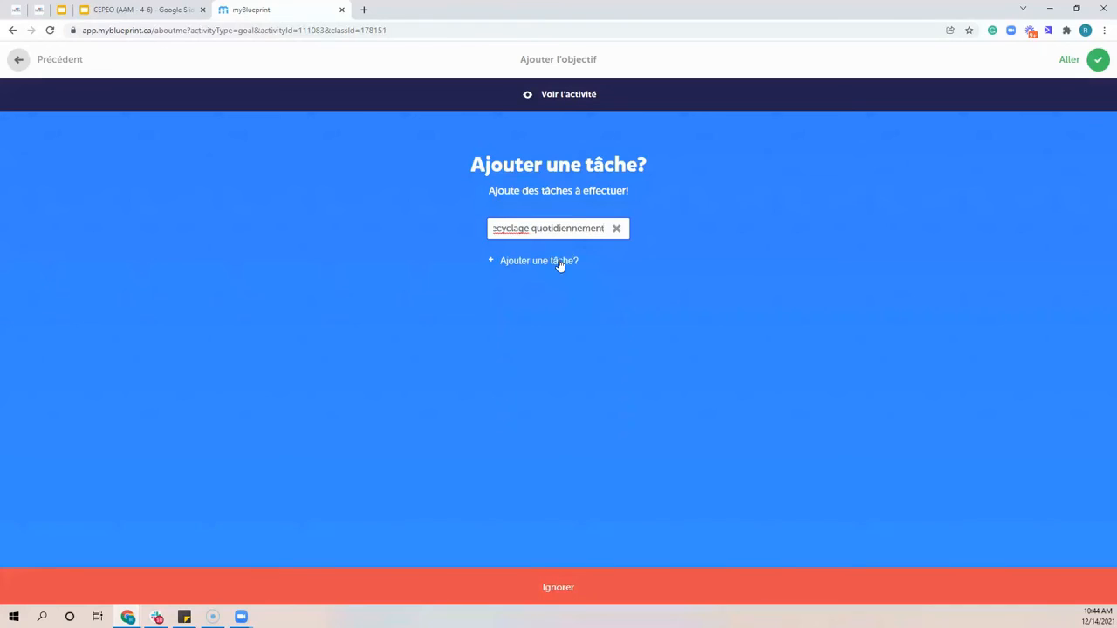
left_click(560, 262)
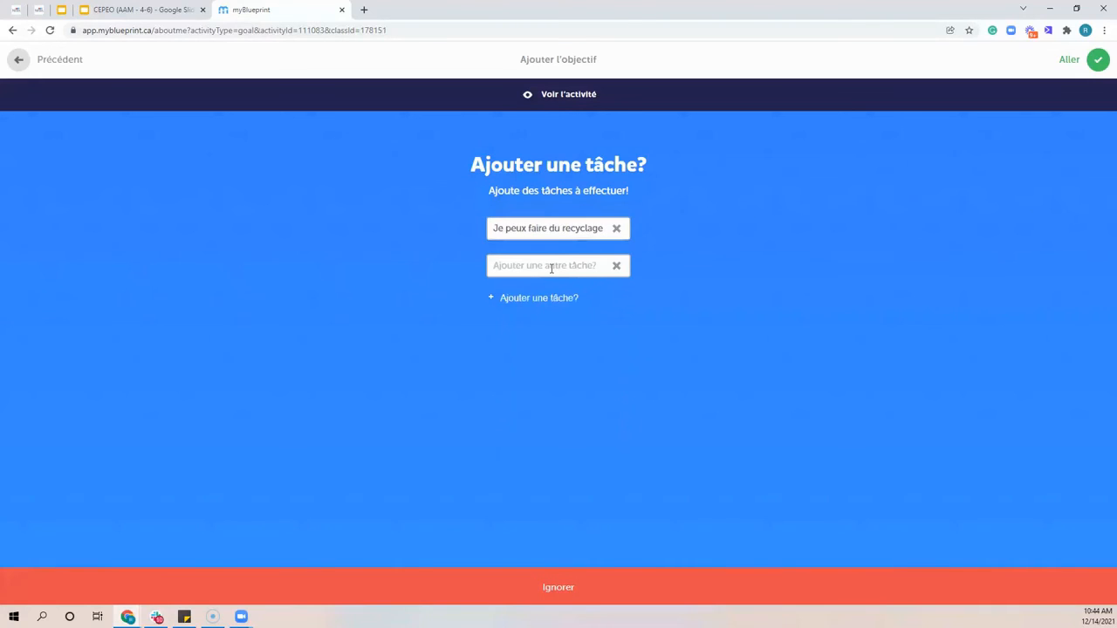
left_click(1098, 61)
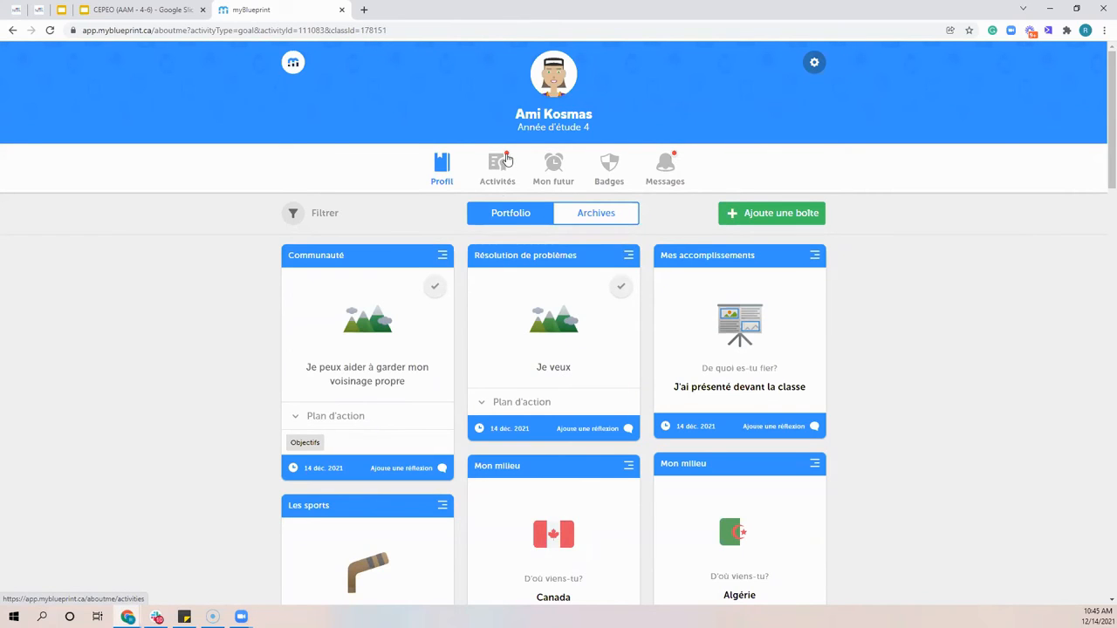
Check the remaining incomplete activities and return to the portfolio to review the new Communauté goal box
left_click(508, 181)
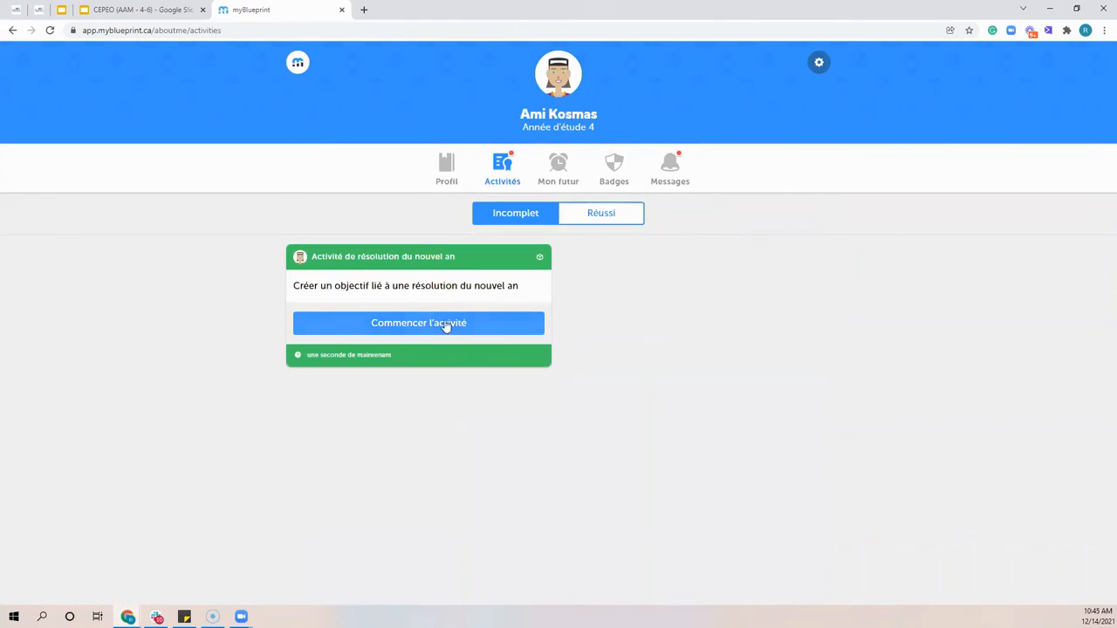
left_click(447, 172)
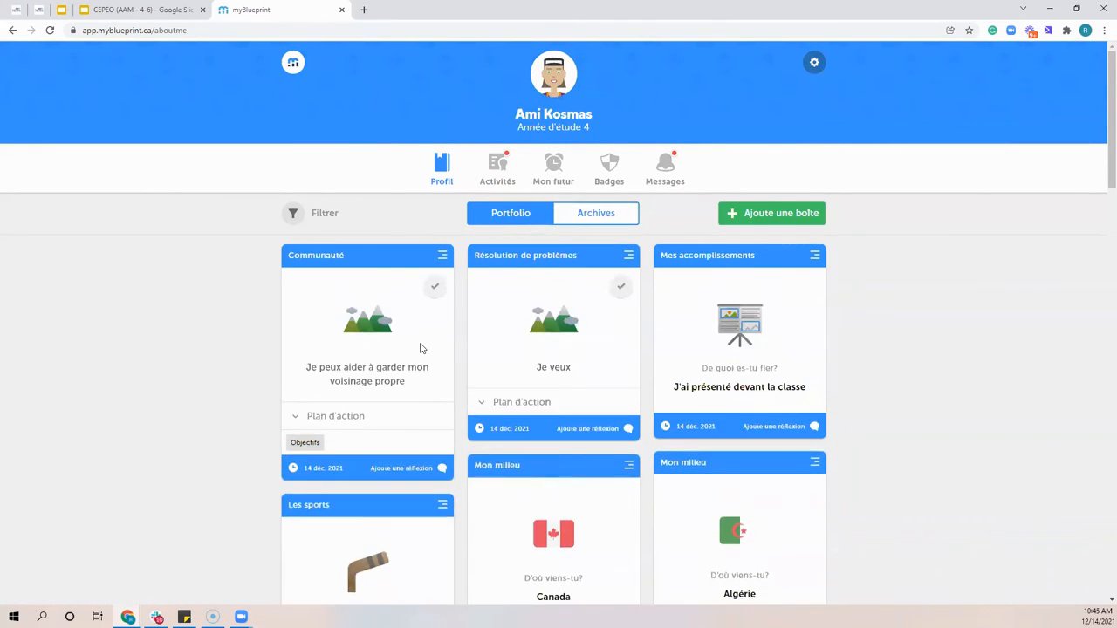
triple_click(364, 381)
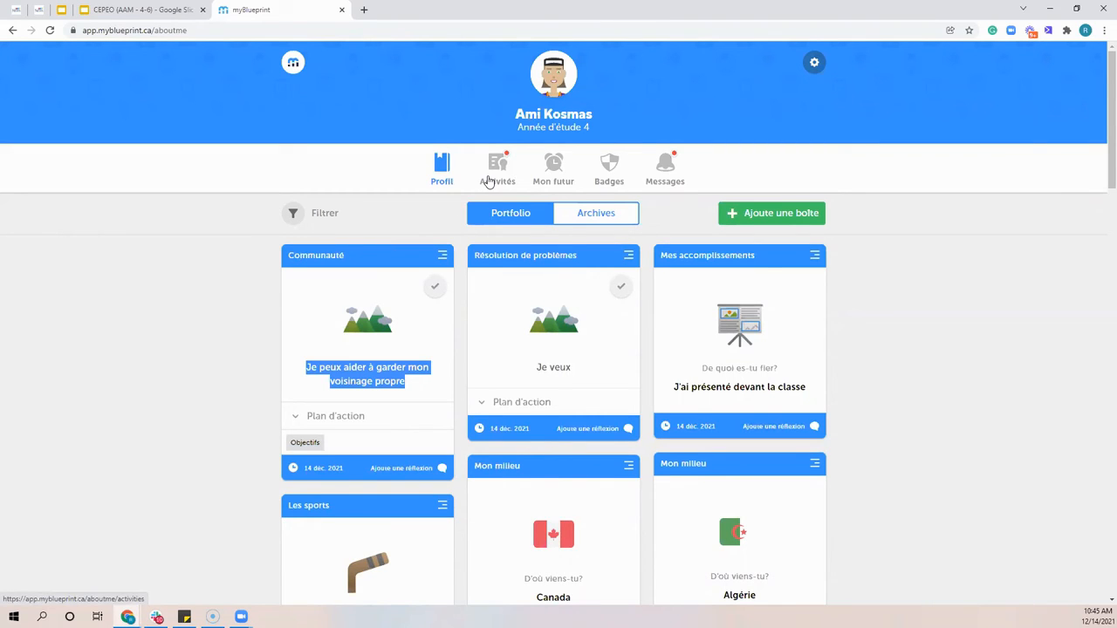
Browse the study fields, featured jobs and popular jobs in Mon futur and list the jobs for Sciences
left_click(572, 184)
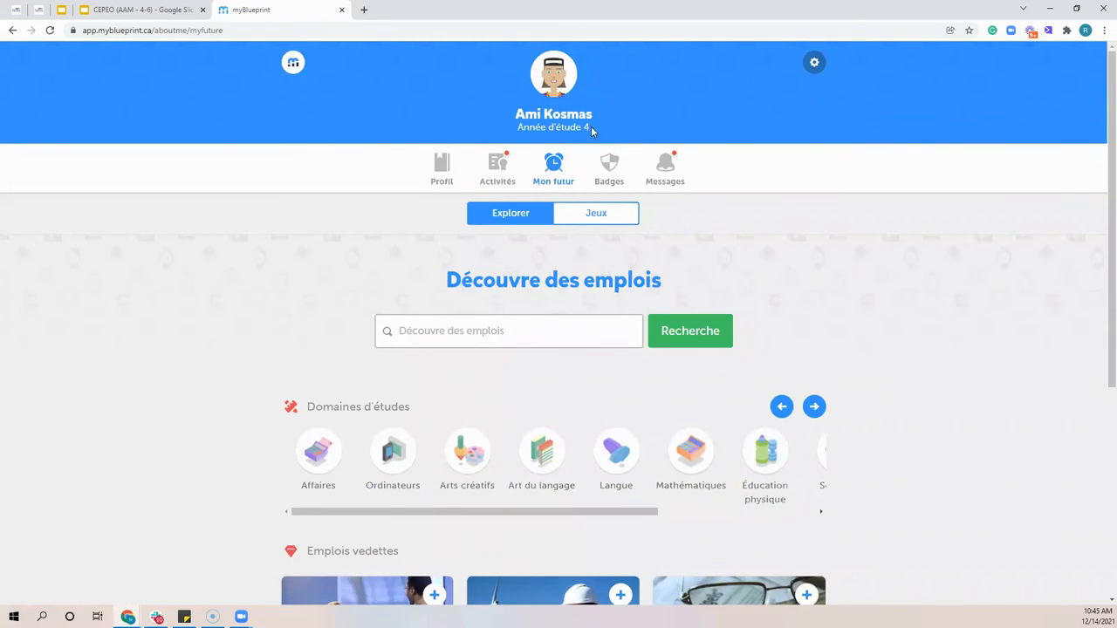
scroll(497, 525, "down", 1)
scroll(496, 524, "down", 2)
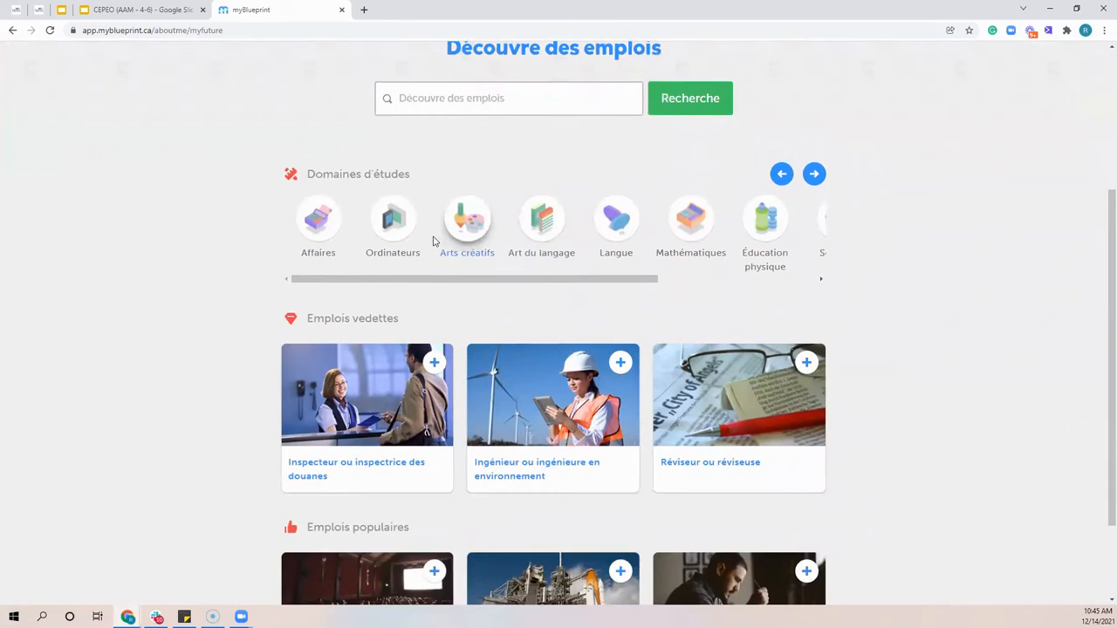
scroll(454, 249, "down", 1)
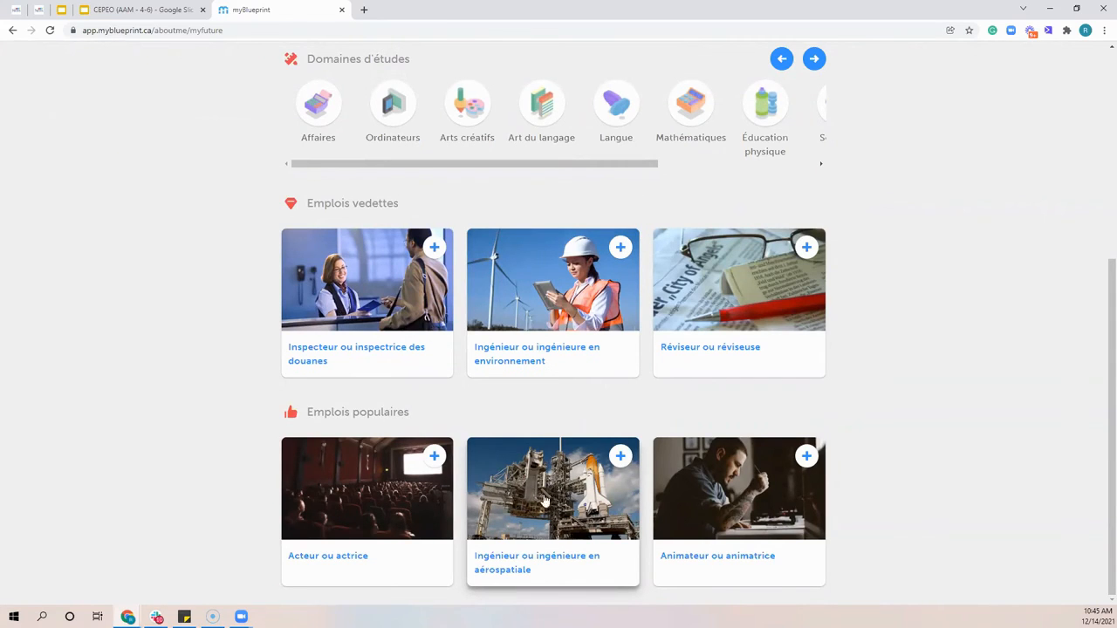
scroll(532, 445, "up", 3)
left_click_drag(600, 395, 707, 403)
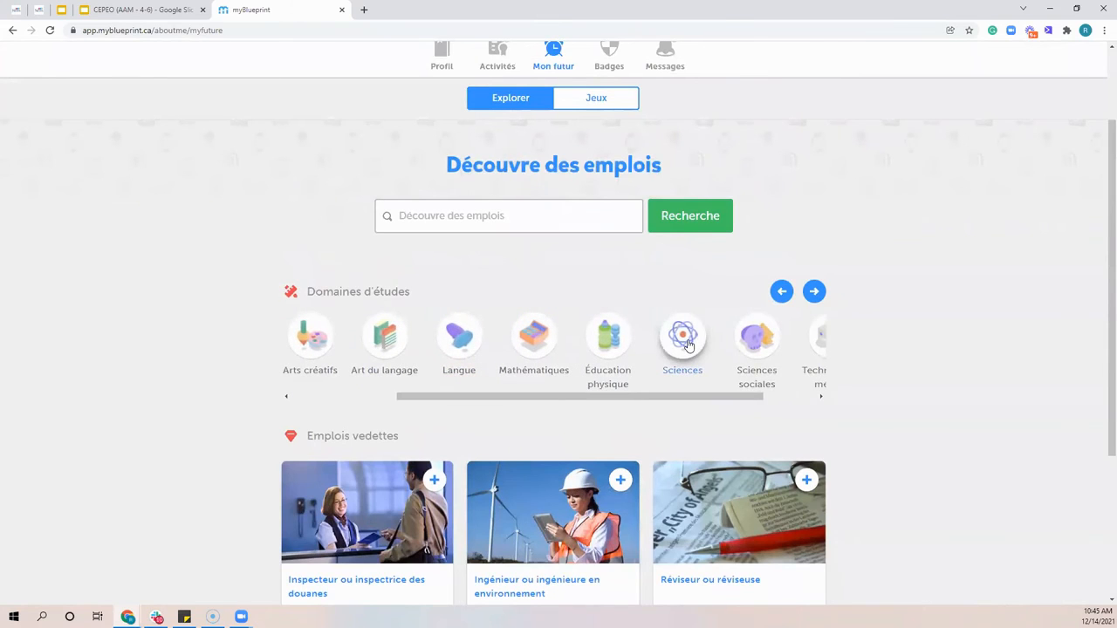
left_click(683, 340)
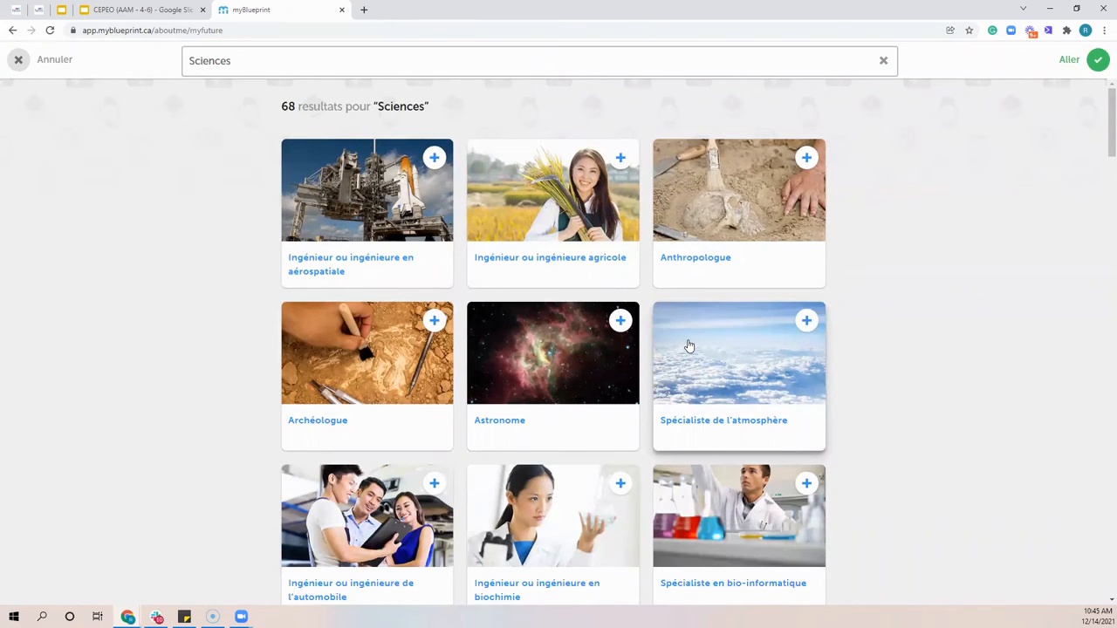
Review the Anthropologue job profile with its related jobs and videos, and leave the Sciences job search
left_click(732, 217)
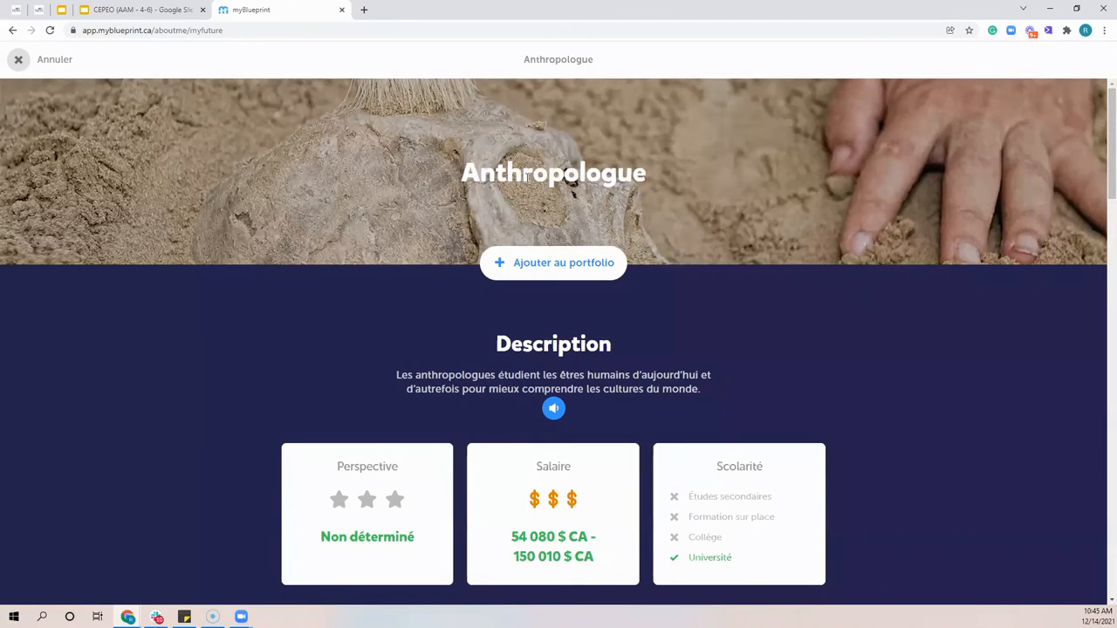
scroll(526, 183, "down", 8)
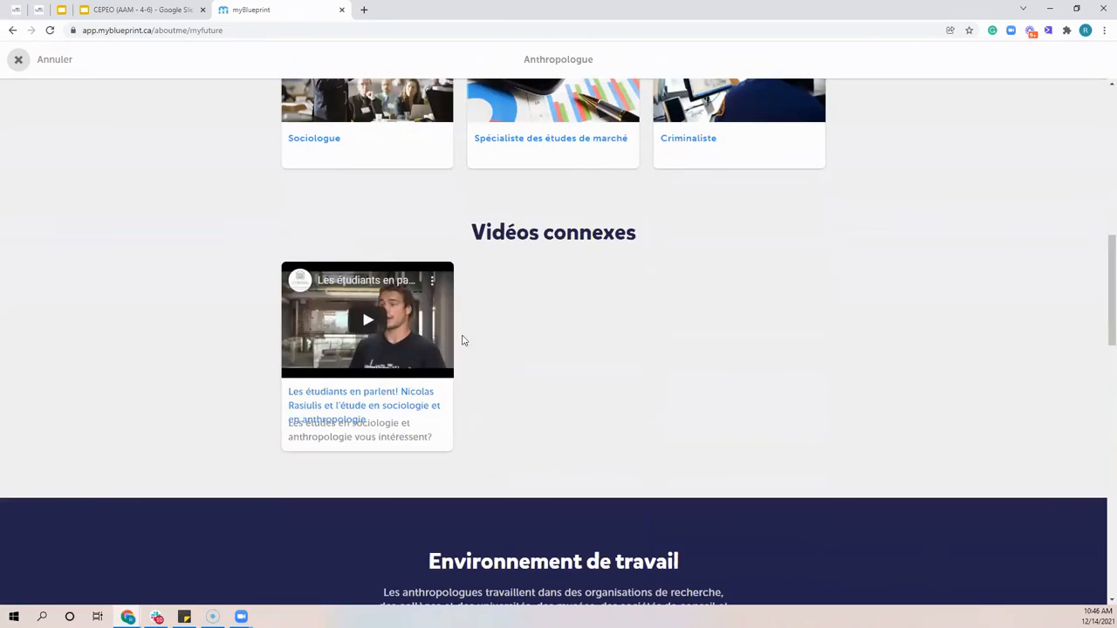
scroll(512, 396, "up", 2)
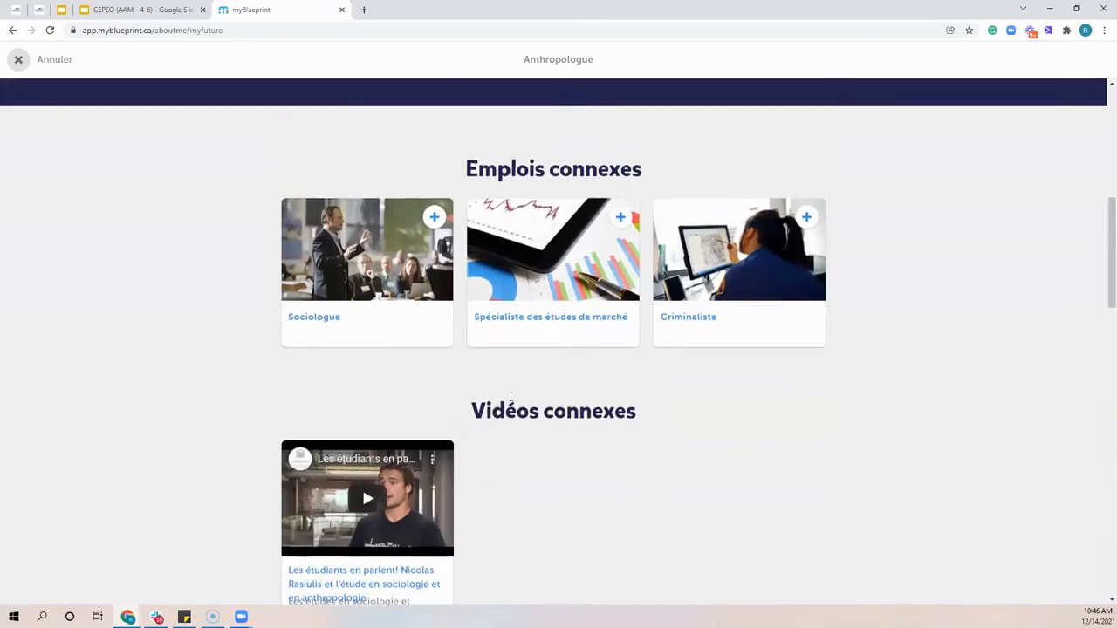
scroll(511, 396, "up", 6)
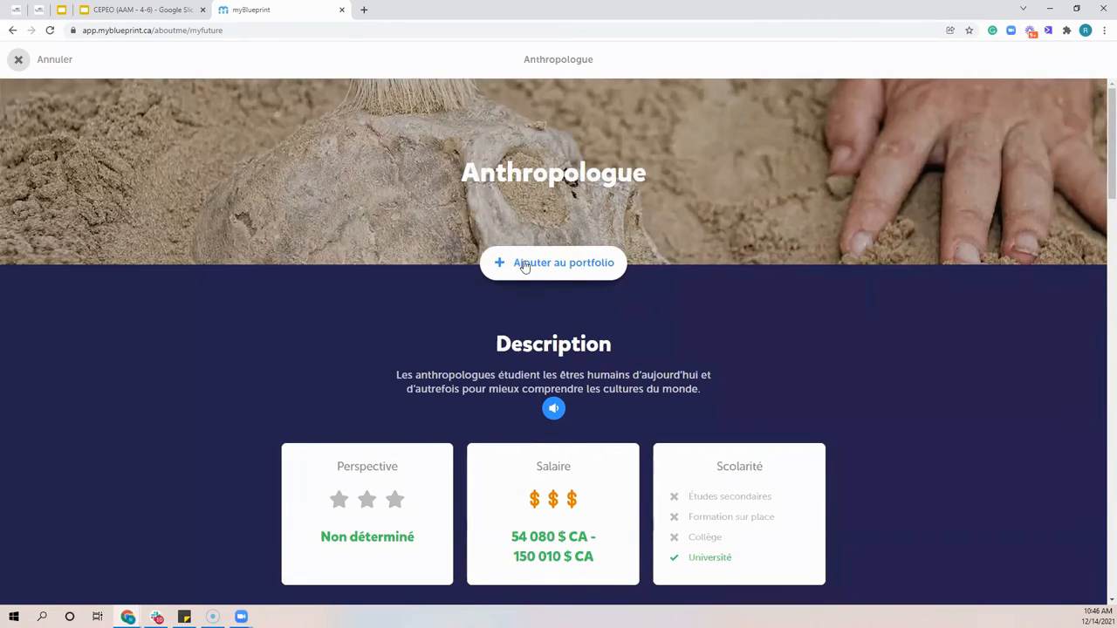
left_click(42, 61)
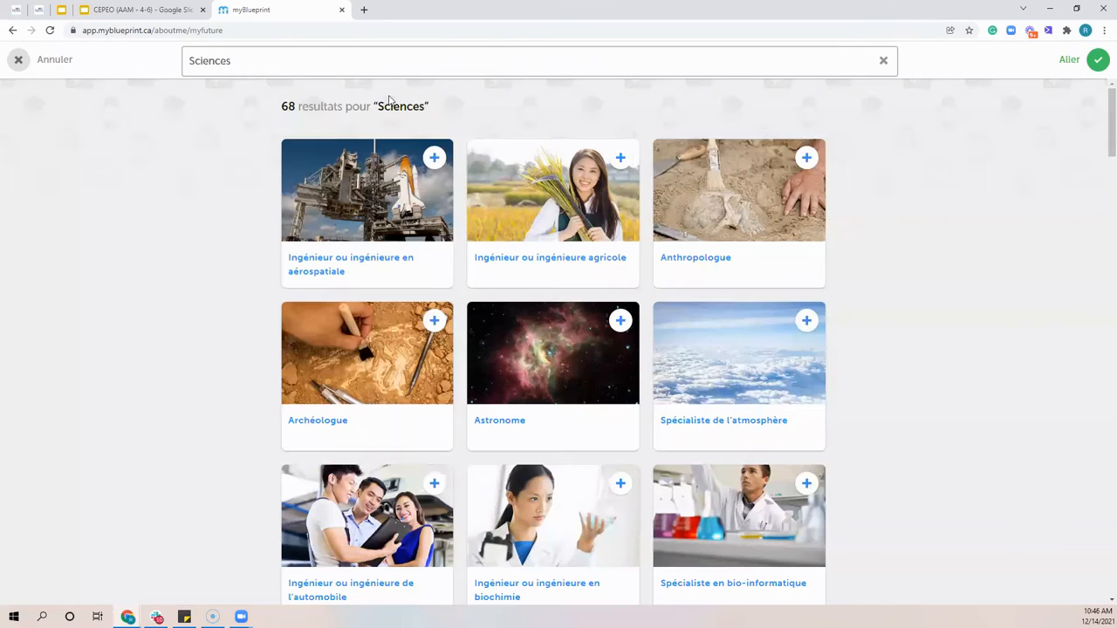
left_click(883, 61)
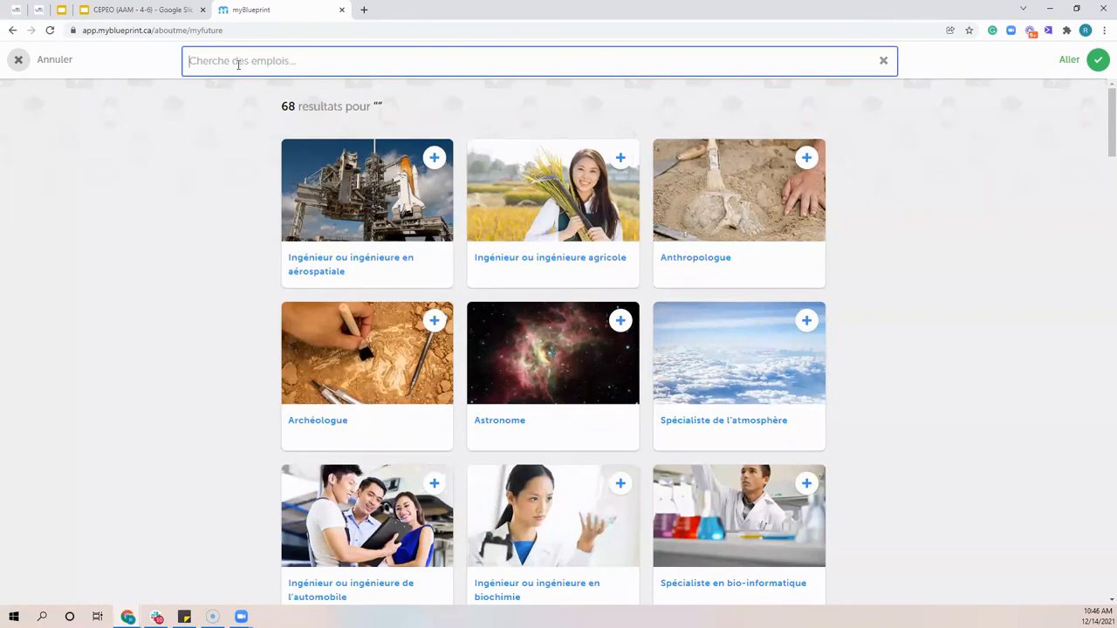
left_click(58, 62)
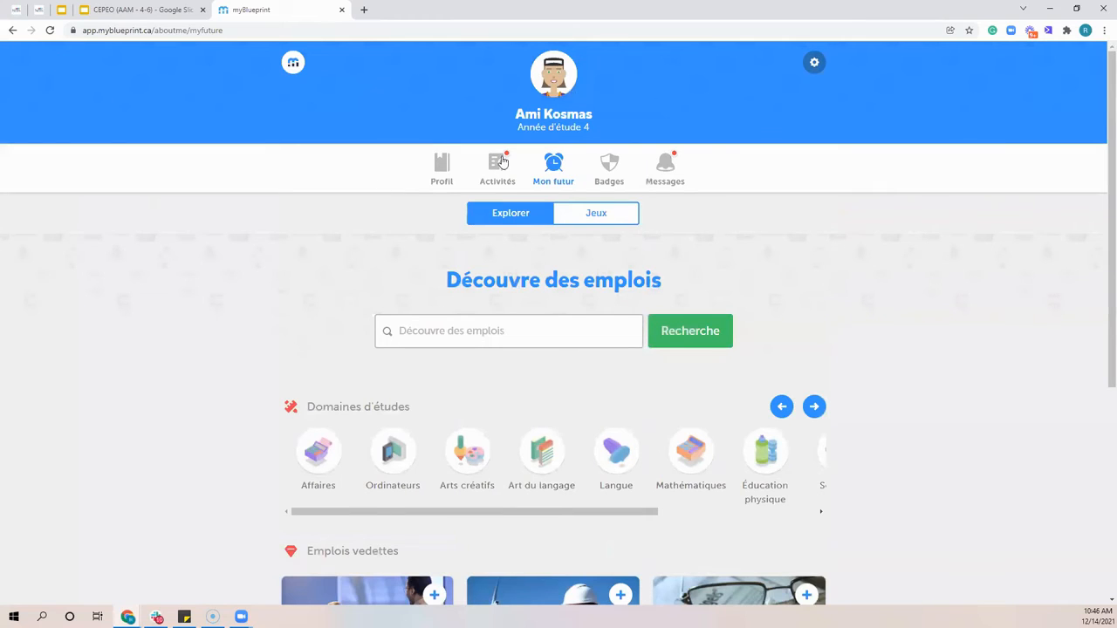
Look through the career games in Mon futur and return to the job exploration page
left_click(602, 218)
scroll(703, 290, "down", 2)
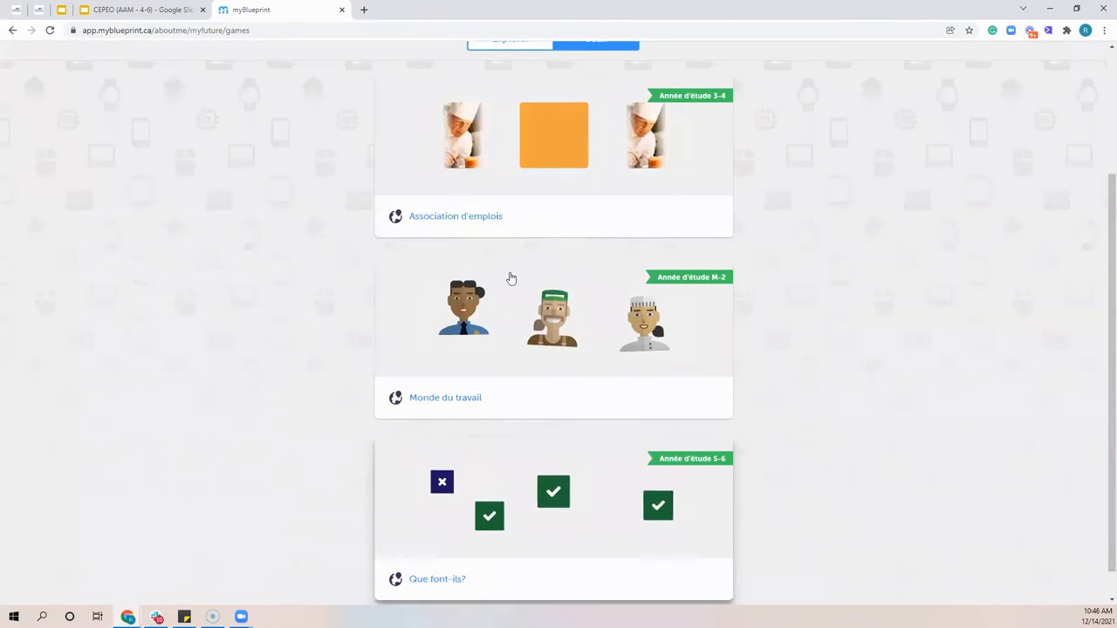
scroll(666, 297, "up", 2)
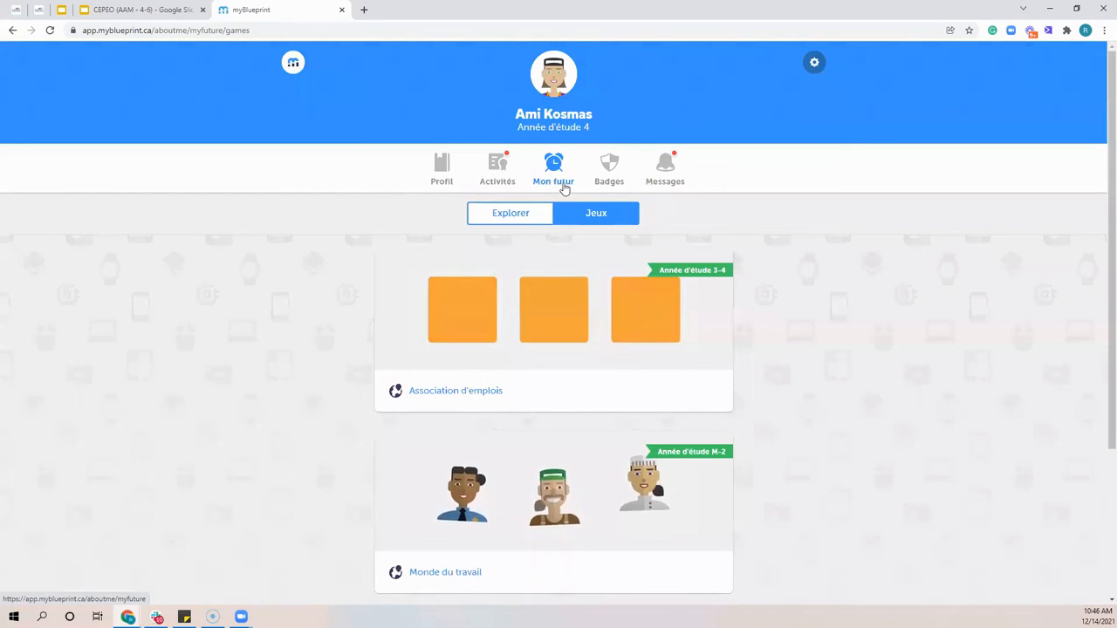
left_click(521, 215)
scroll(471, 366, "down", 3)
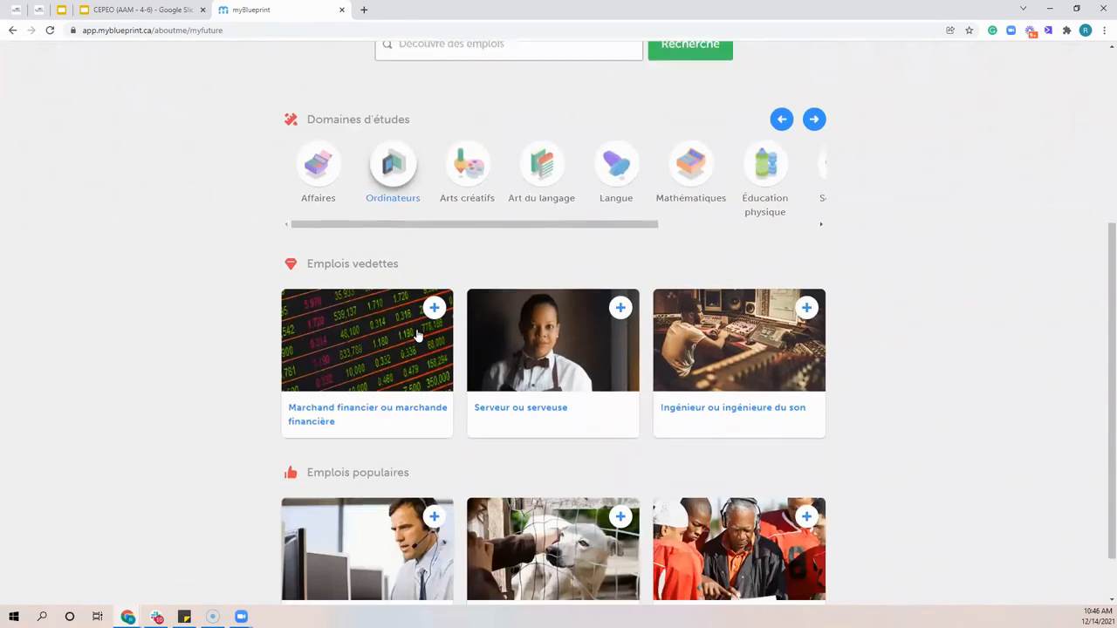
scroll(414, 206, "up", 2)
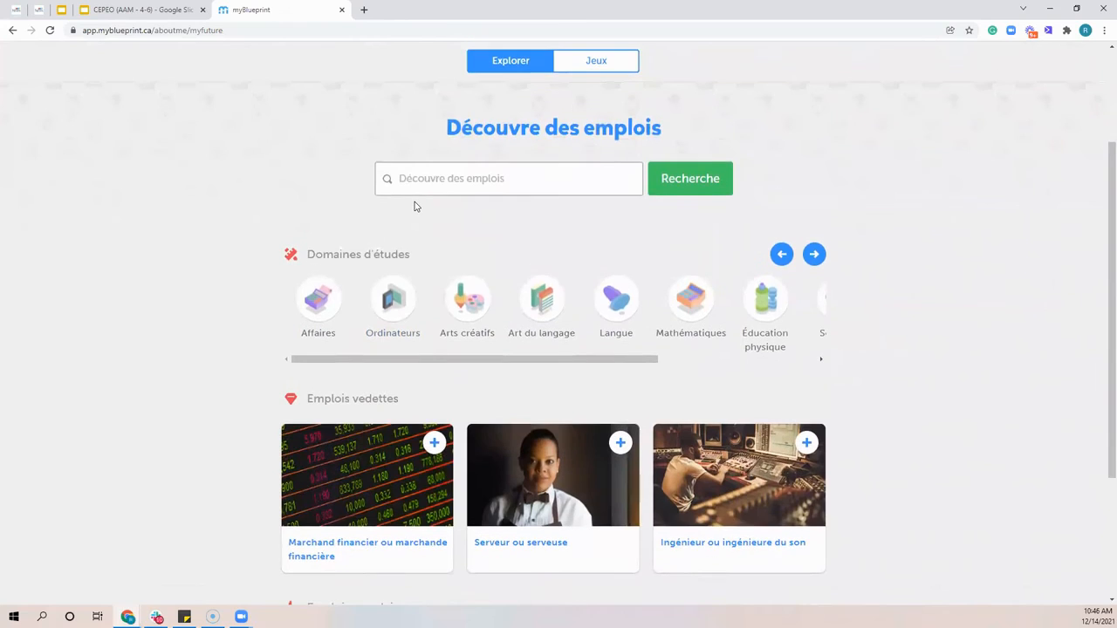
scroll(414, 207, "up", 2)
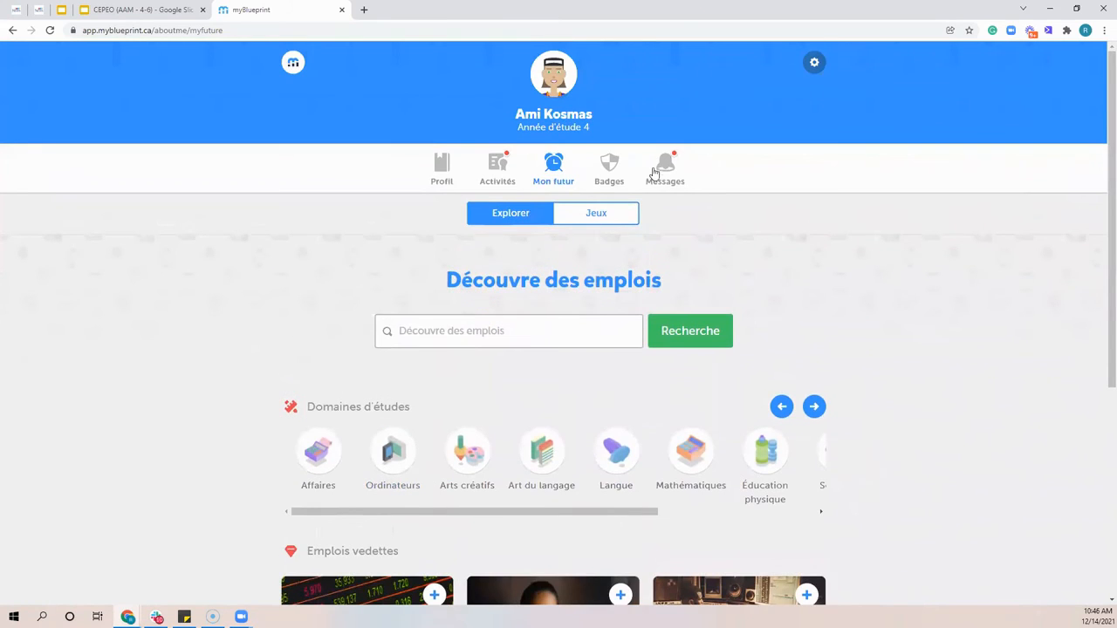
View the student's collected badges and browse the badges not yet obtained
left_click(610, 166)
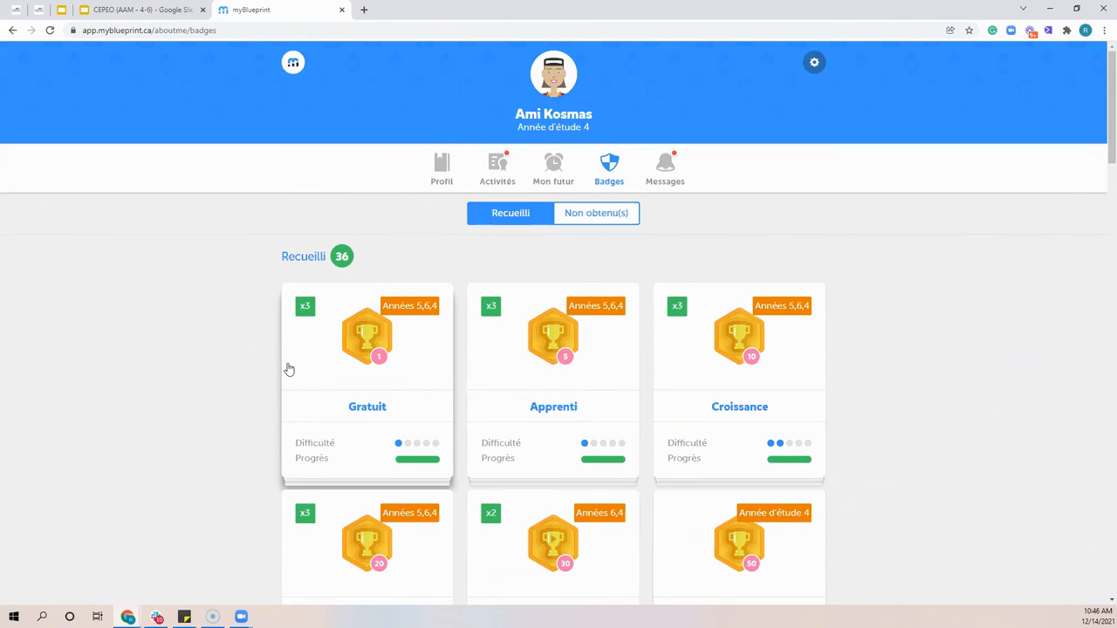
left_click(593, 213)
scroll(594, 254, "down", 3)
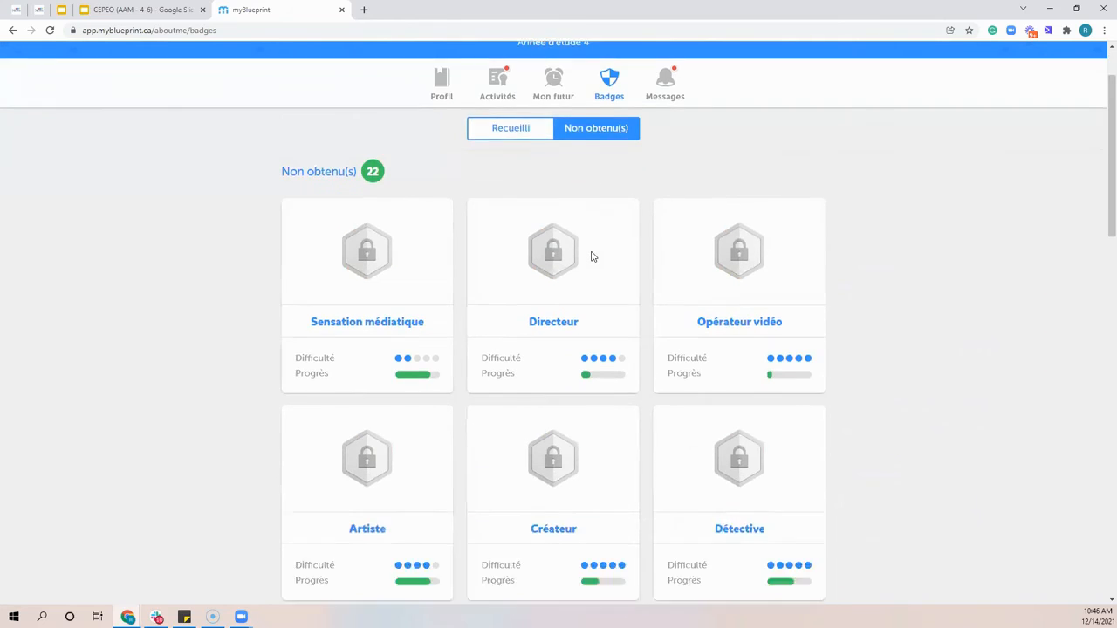
Reveal the requirements of the unearned Détective and Créateur badges, and leave the badges page
scroll(591, 254, "down", 3)
scroll(551, 342, "up", 2)
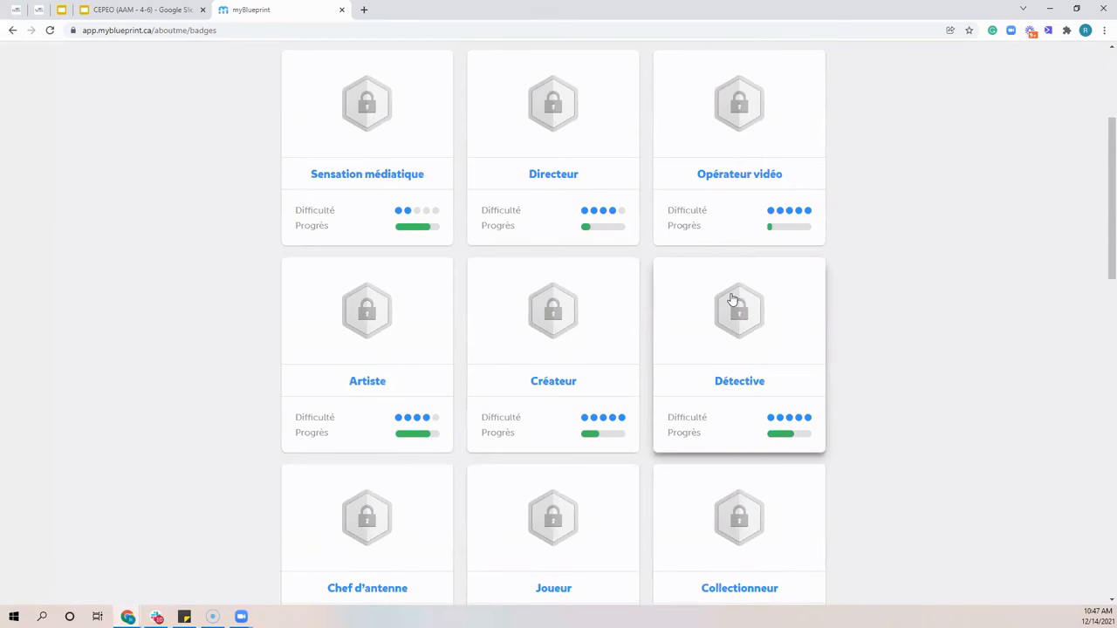
left_click(727, 353)
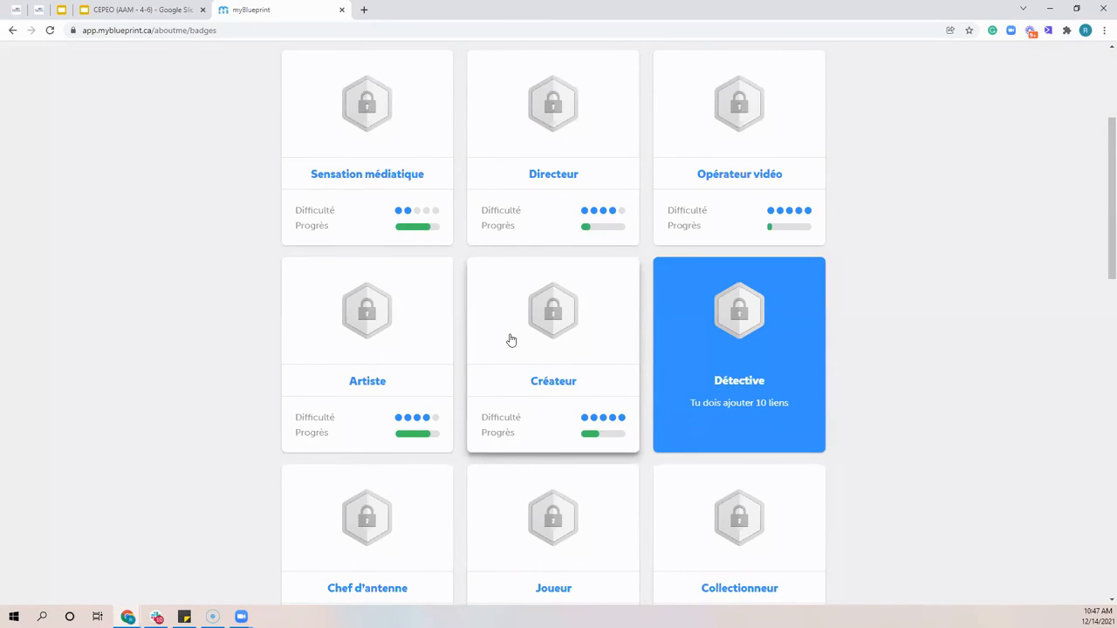
scroll(515, 331, "up", 3)
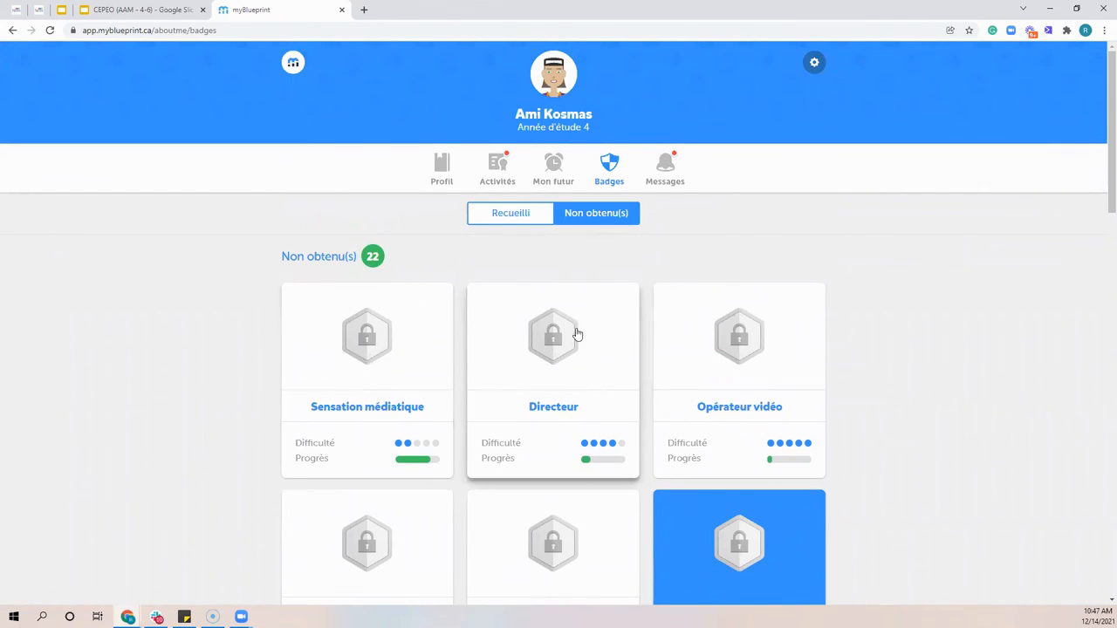
scroll(576, 333, "down", 3)
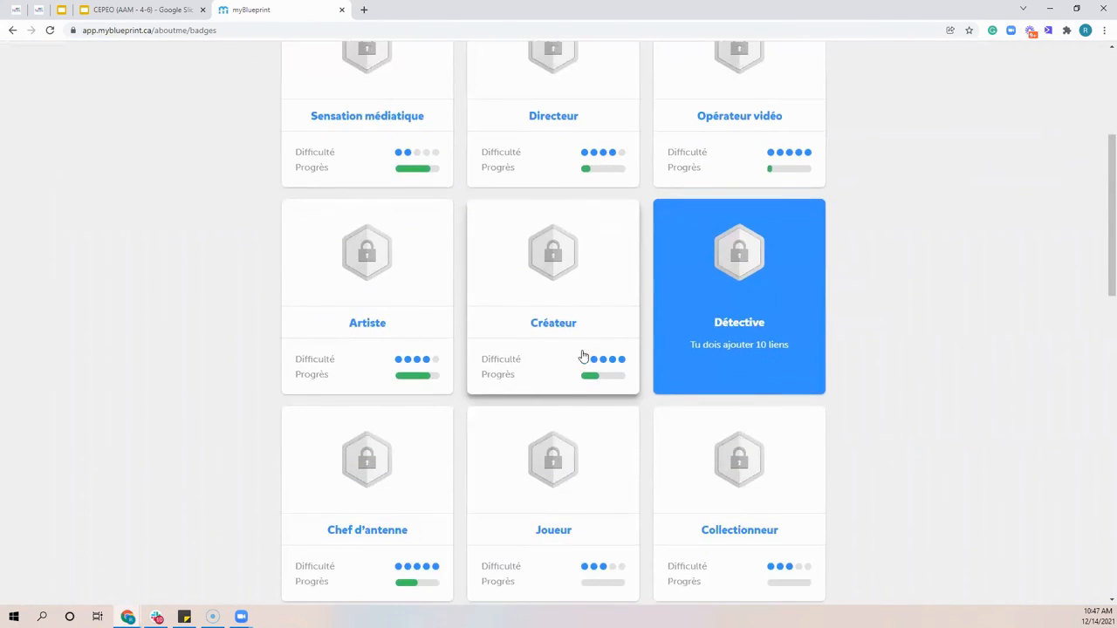
scroll(550, 367, "up", 2)
left_click(571, 432)
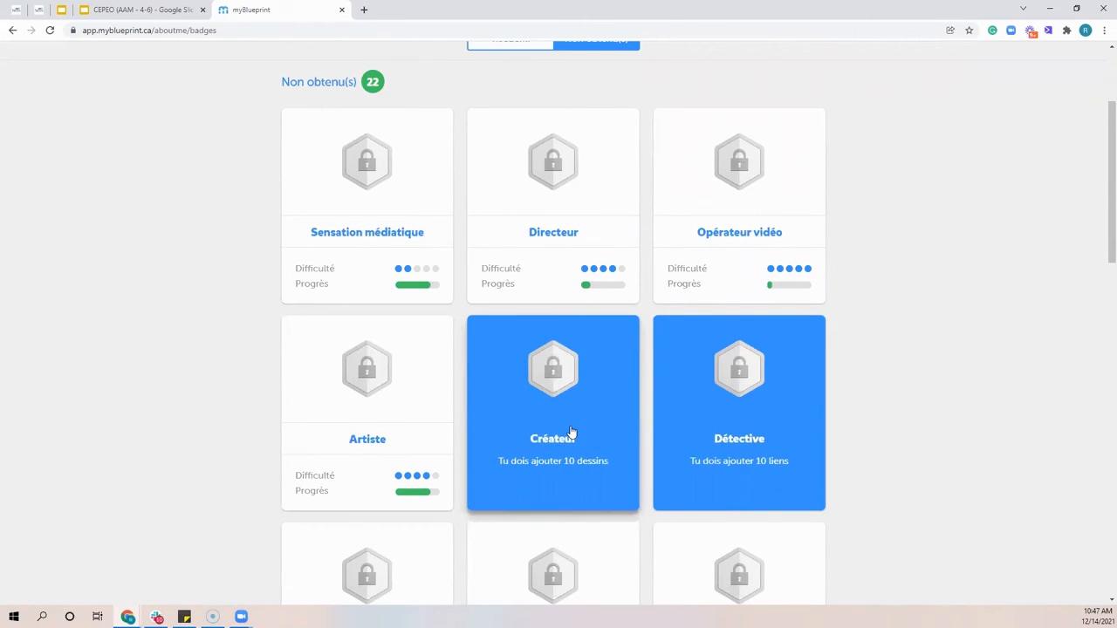
scroll(252, 341, "up", 3)
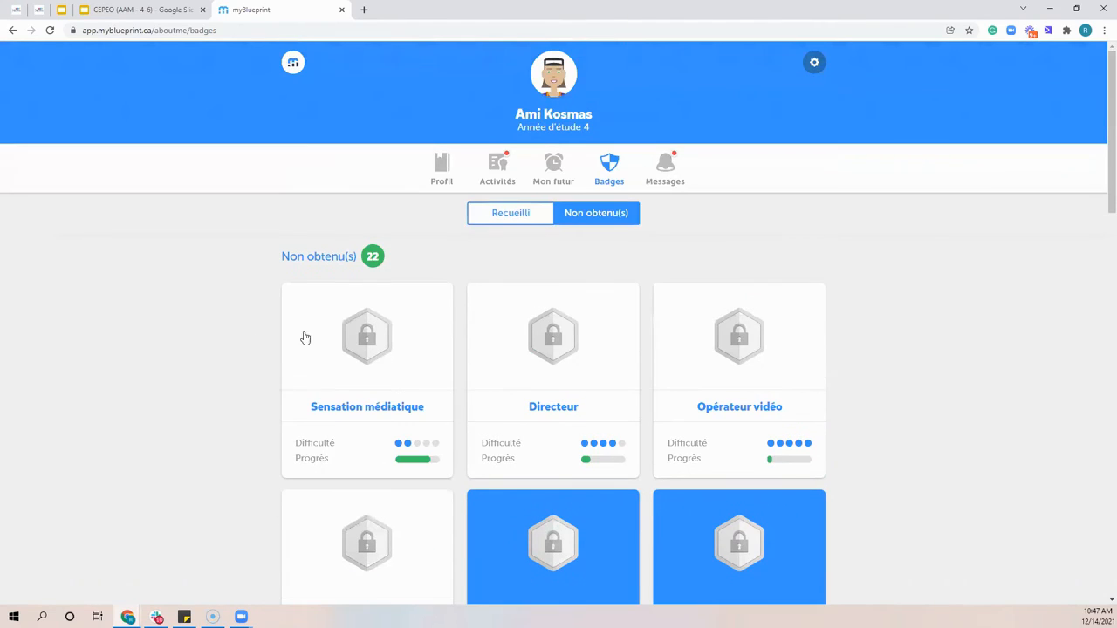
left_click(666, 185)
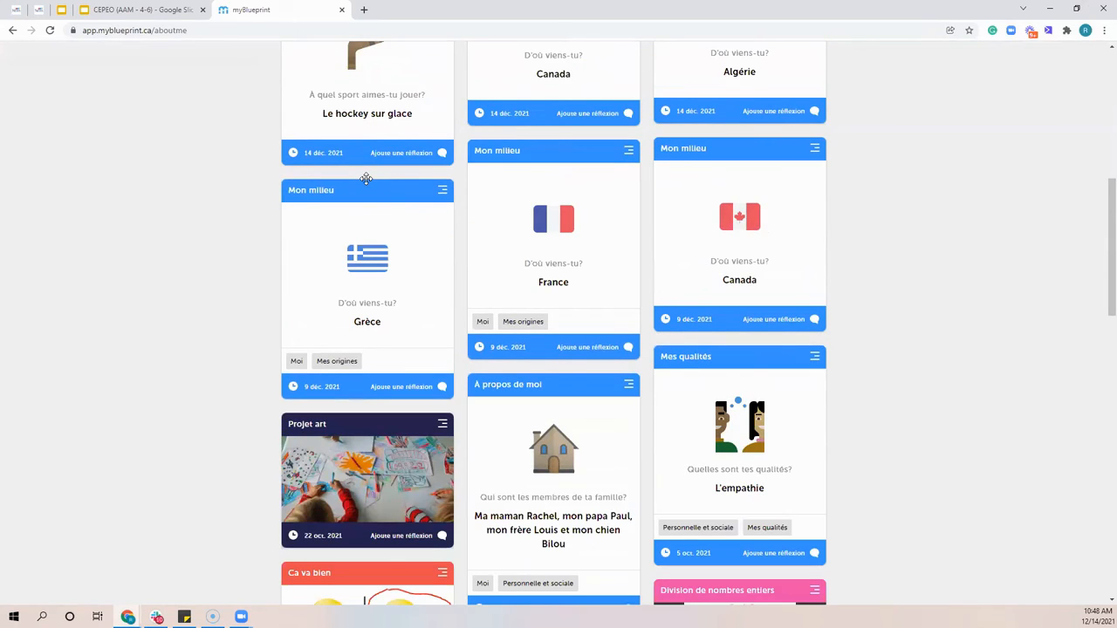
Open myblueprint.ca in a new browser tab, go to its Soutien page and highlight the site address
left_click(366, 9)
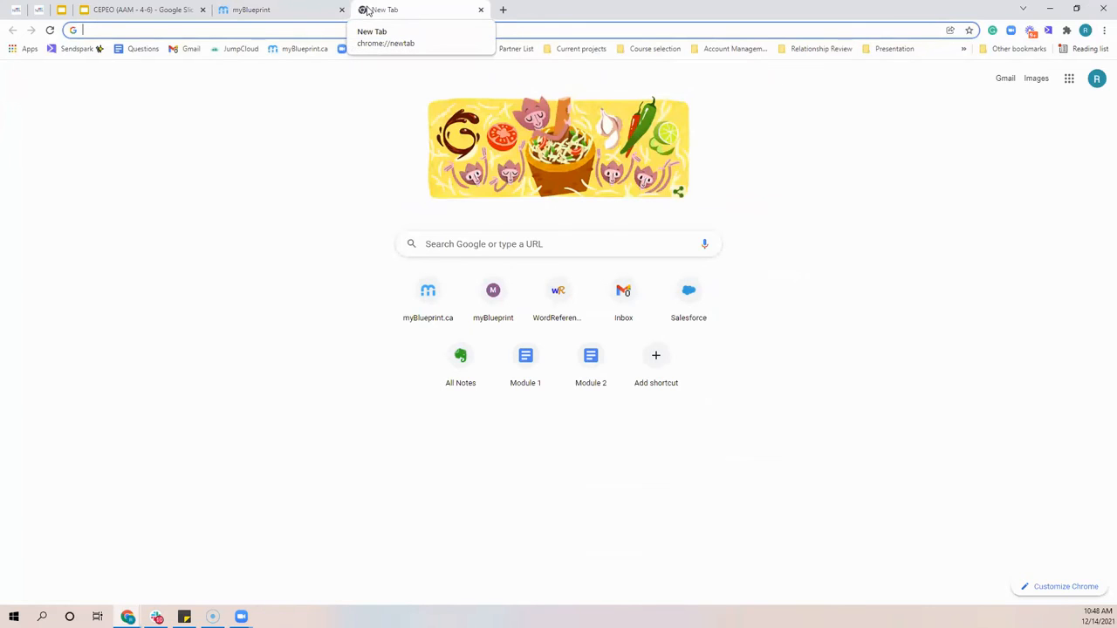
type("myblueprint.ca")
key("Return")
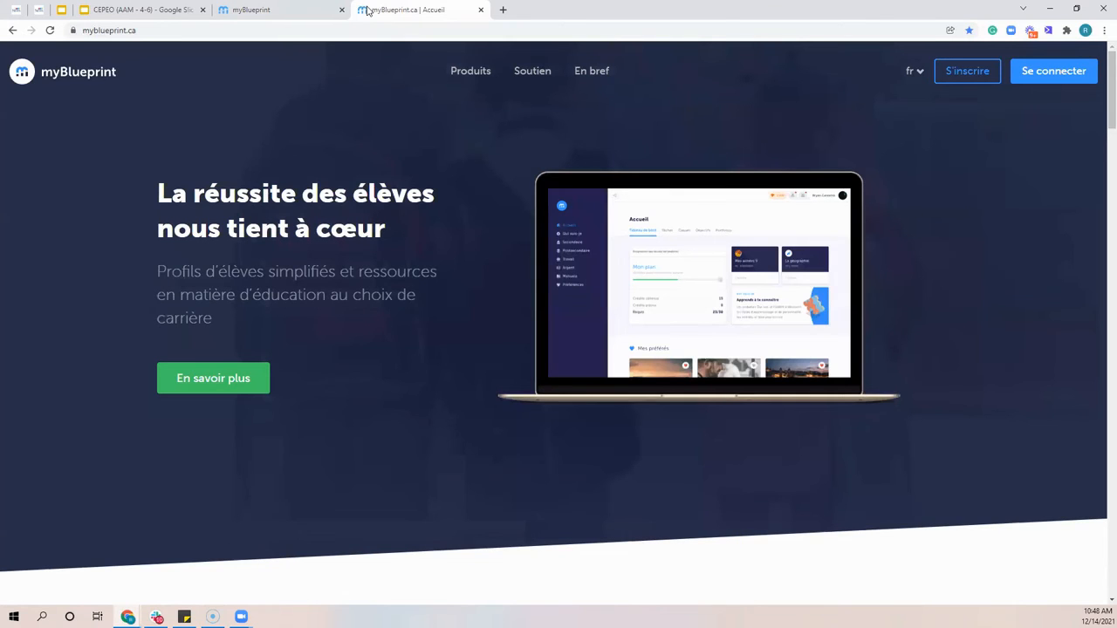
left_click(534, 73)
scroll(222, 134, "down", 2)
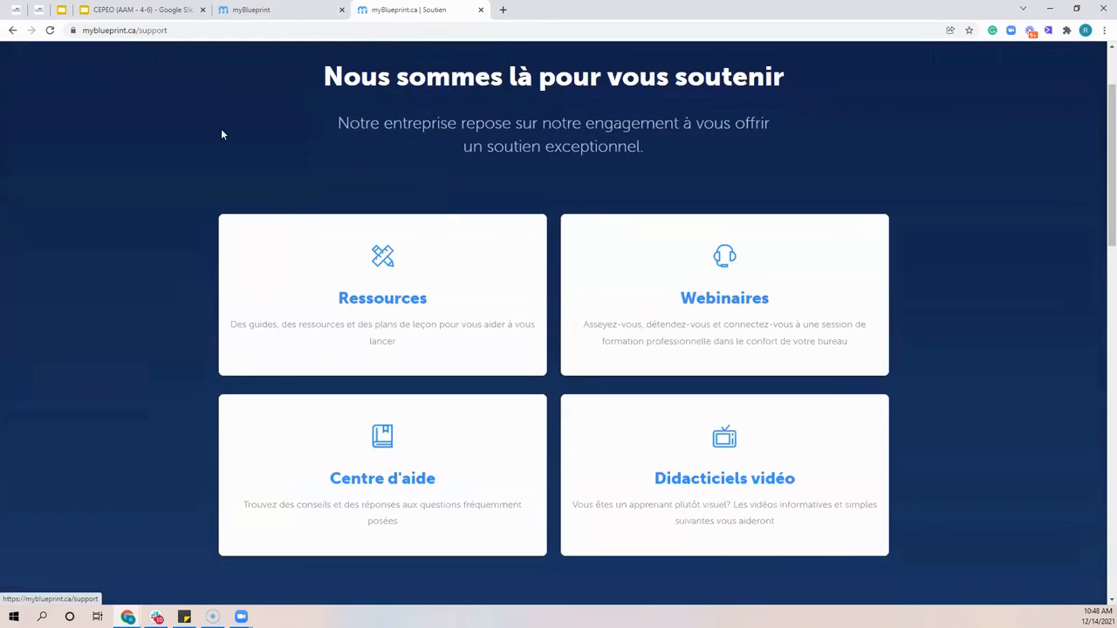
scroll(478, 336, "up", 2)
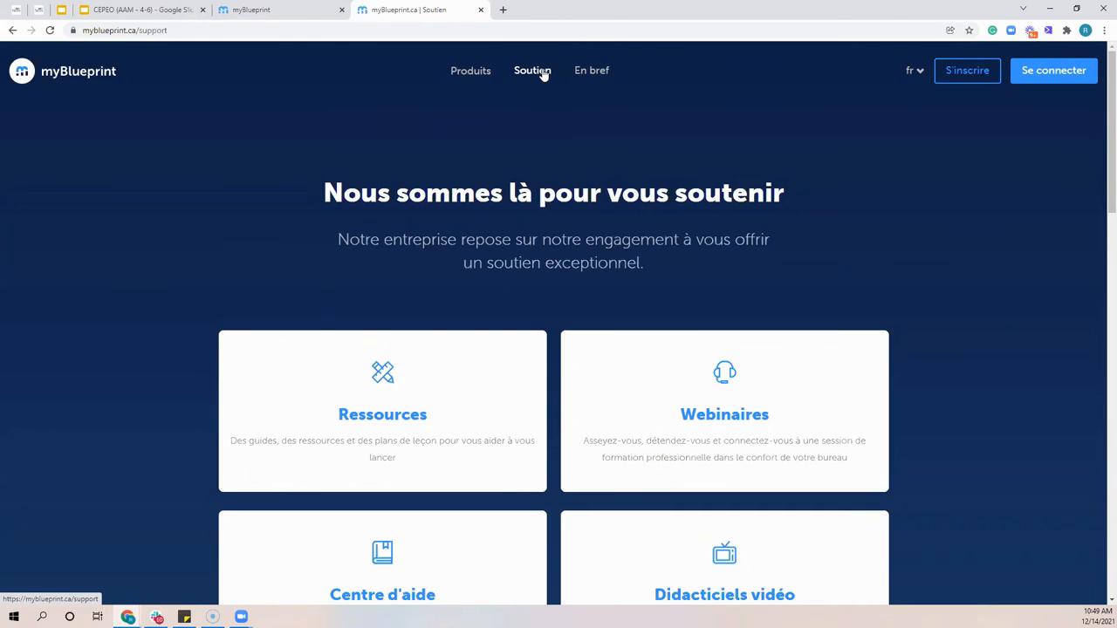
left_click_drag(138, 31, 90, 31)
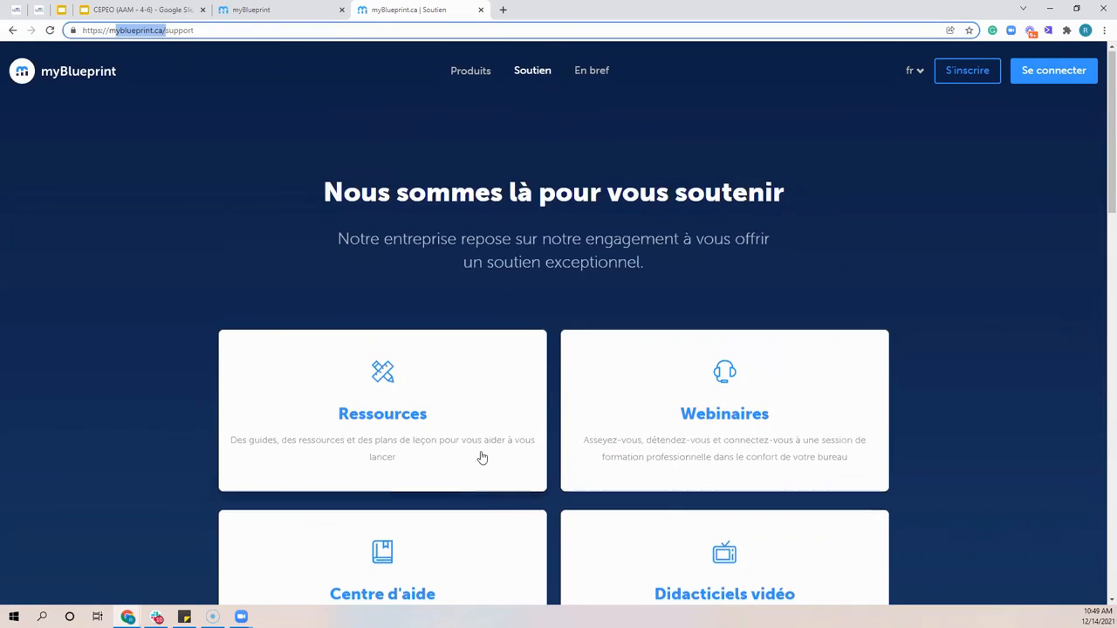
Open the video tutorials for À propos de moi (M-6) and review the lessons under Compte d'élève
scroll(481, 456, "down", 2)
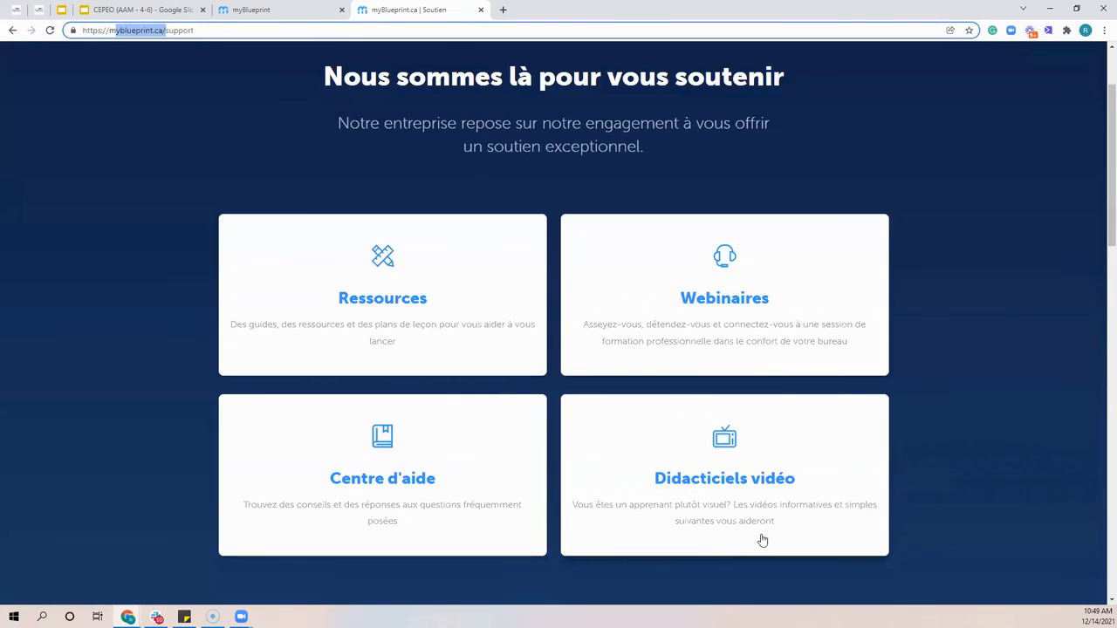
left_click(742, 460)
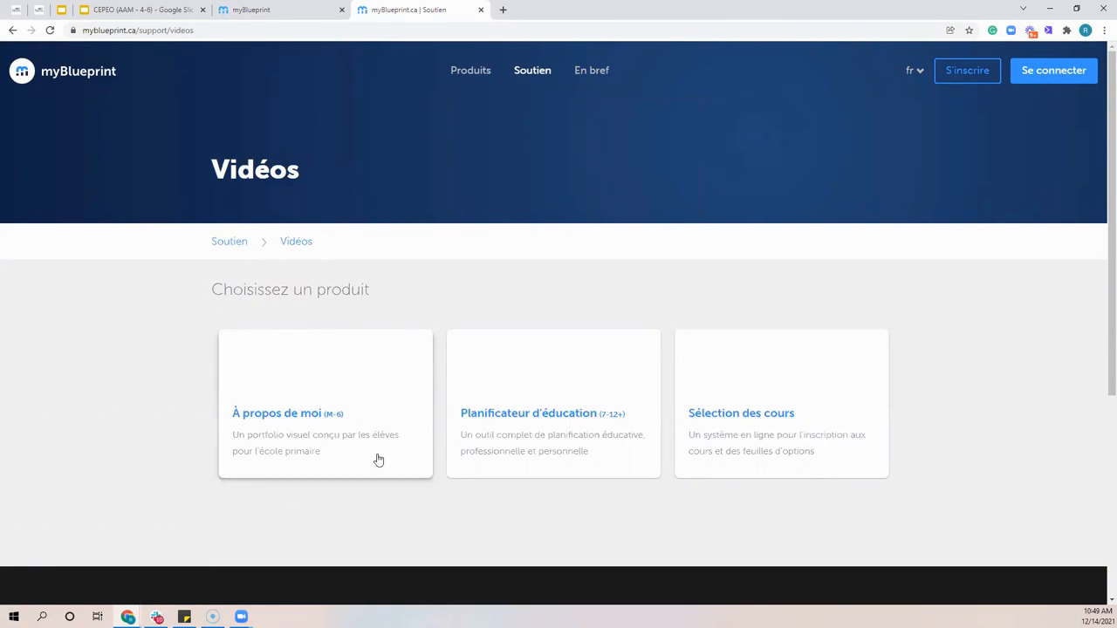
left_click(325, 398)
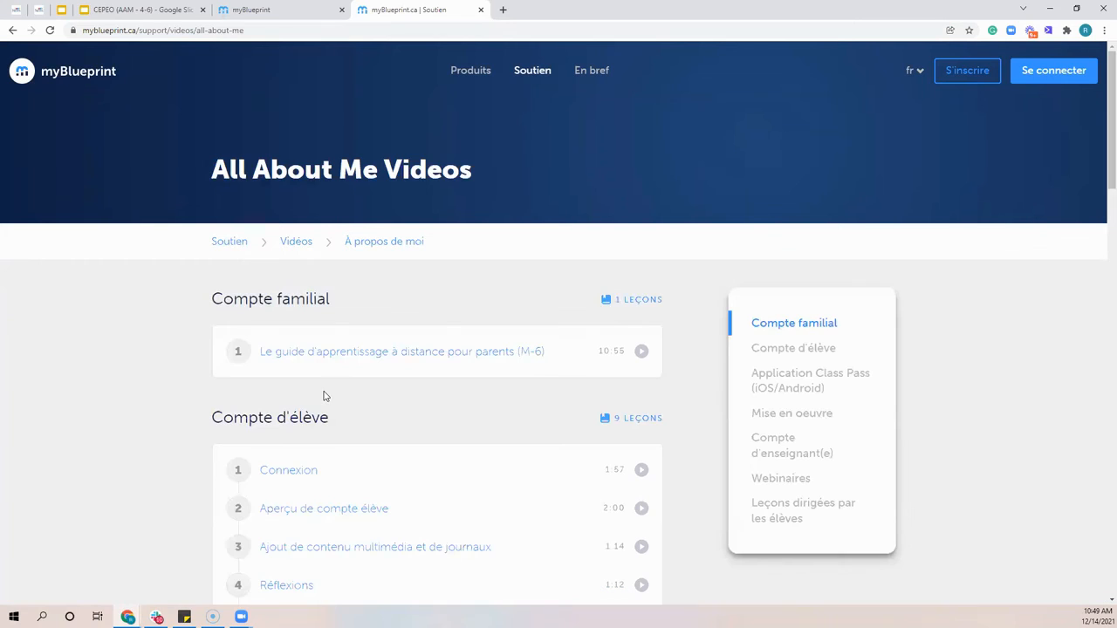
scroll(319, 394, "down", 1)
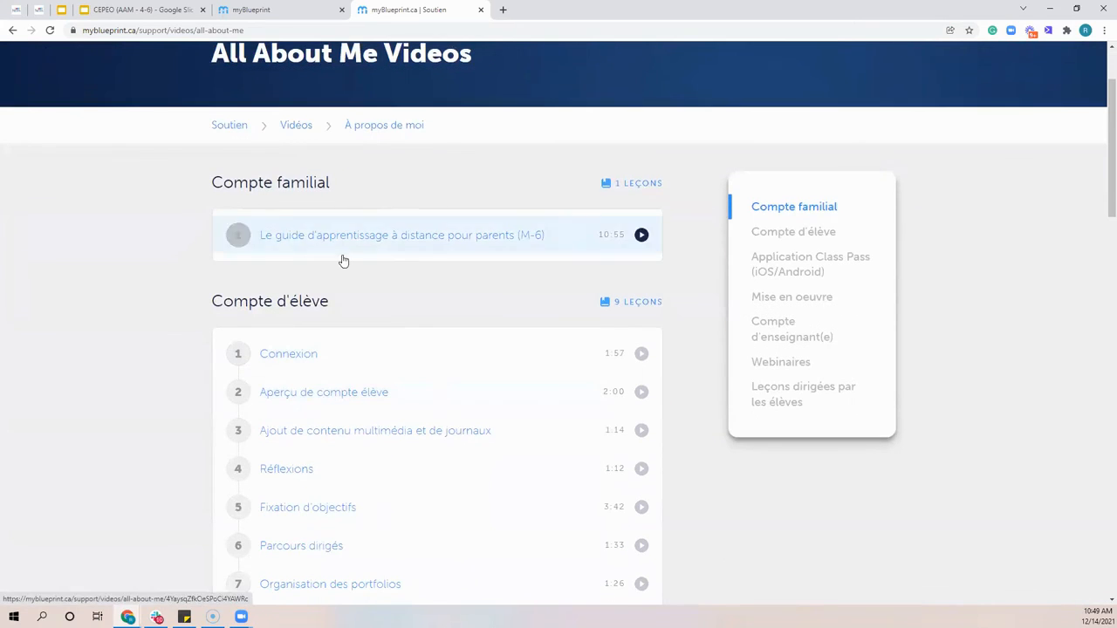
scroll(391, 332, "down", 1)
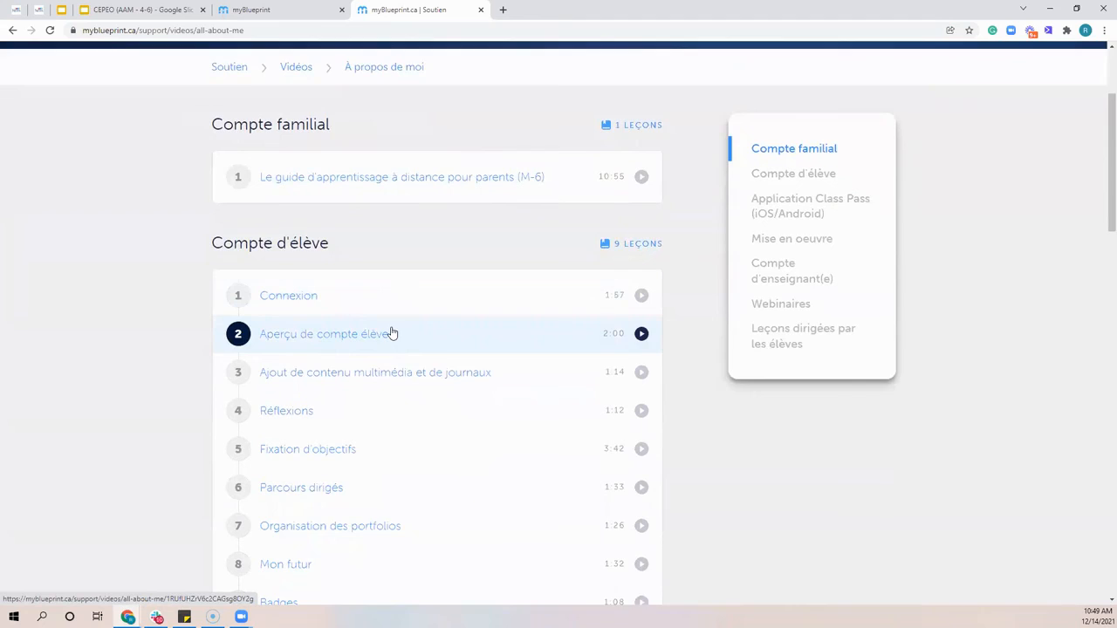
scroll(391, 334, "down", 1)
left_click_drag(209, 190, 376, 195)
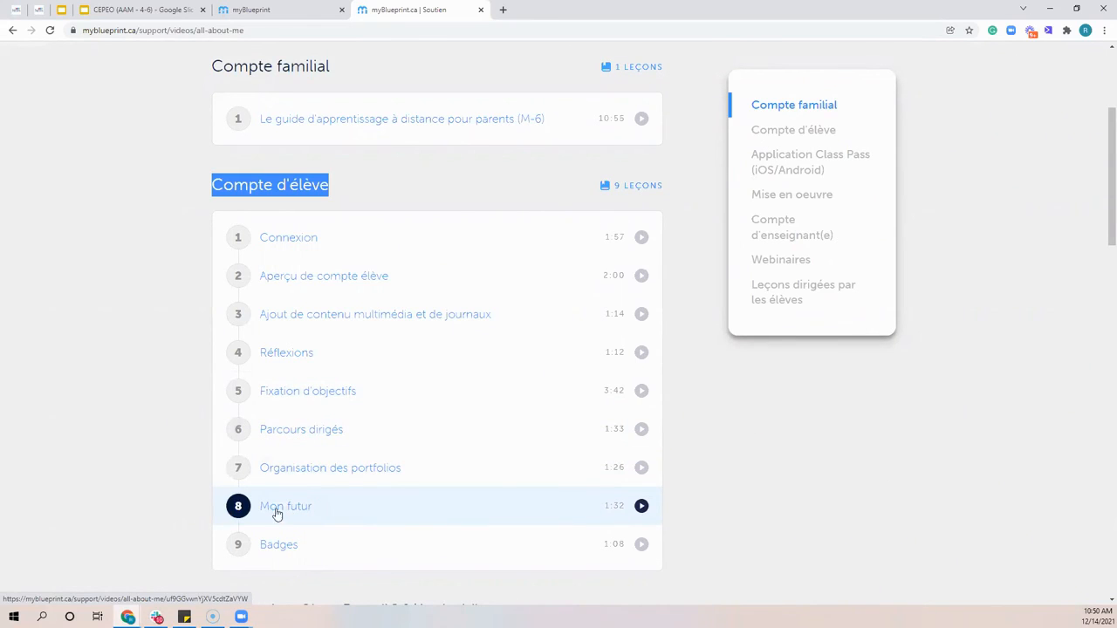
Review the Class Pass and Mise en oeuvre videos and highlight the Compte d'enseignant(e) section heading
scroll(280, 520, "down", 1)
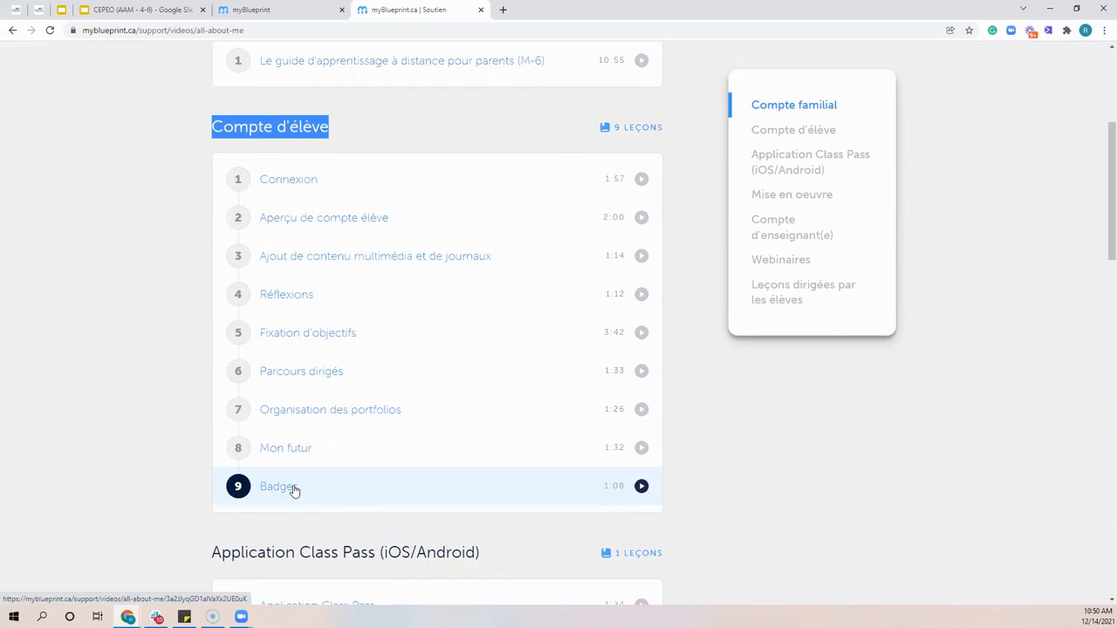
scroll(307, 478, "down", 4)
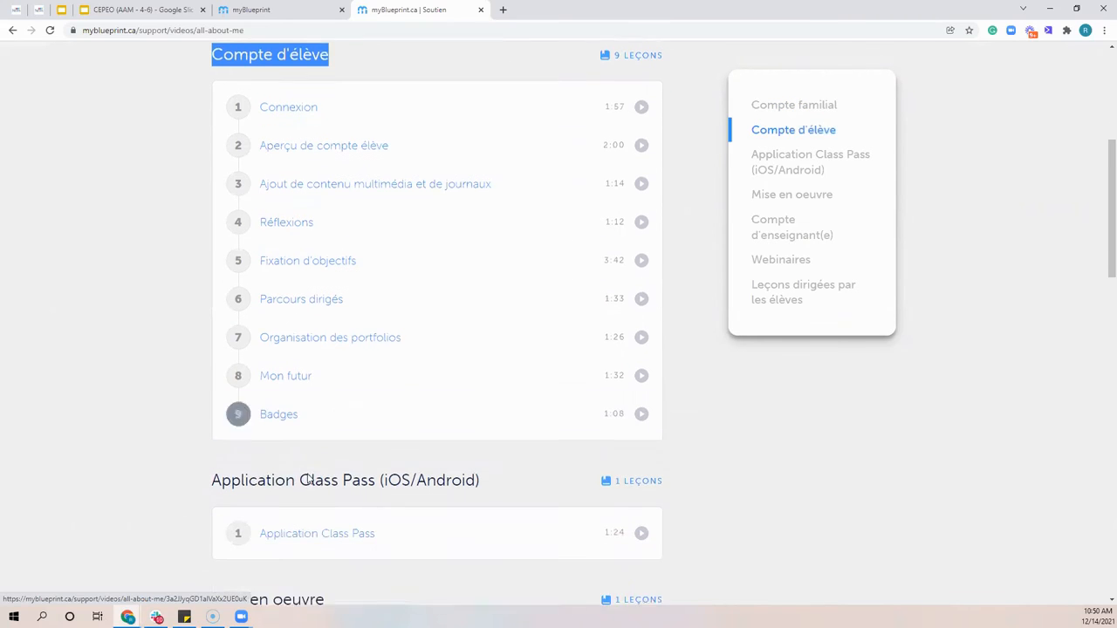
scroll(457, 276, "down", 3)
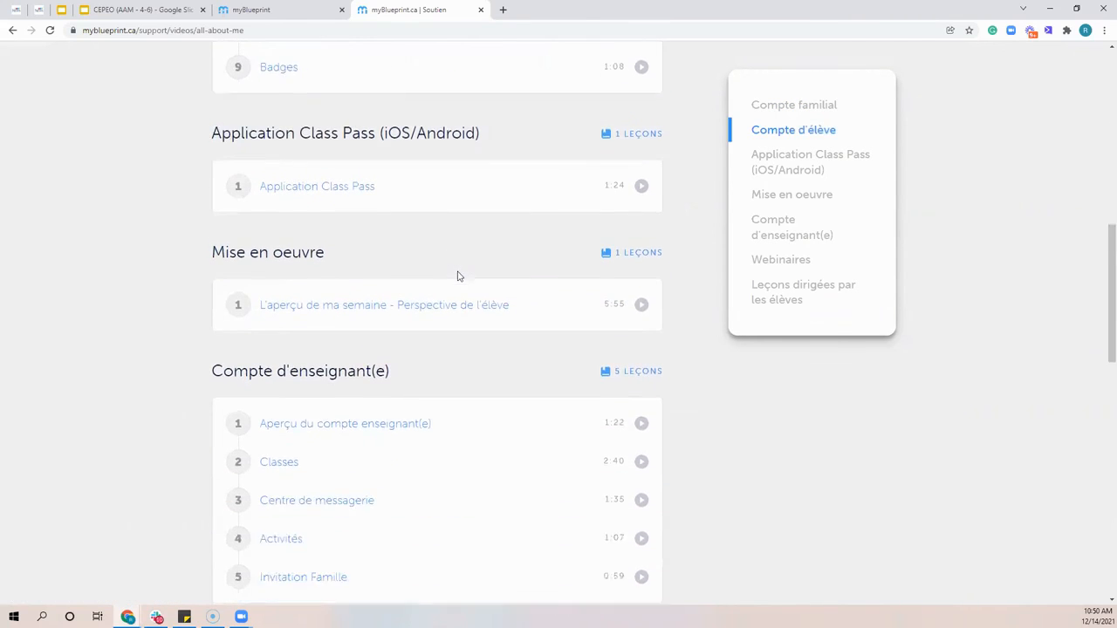
triple_click(450, 281)
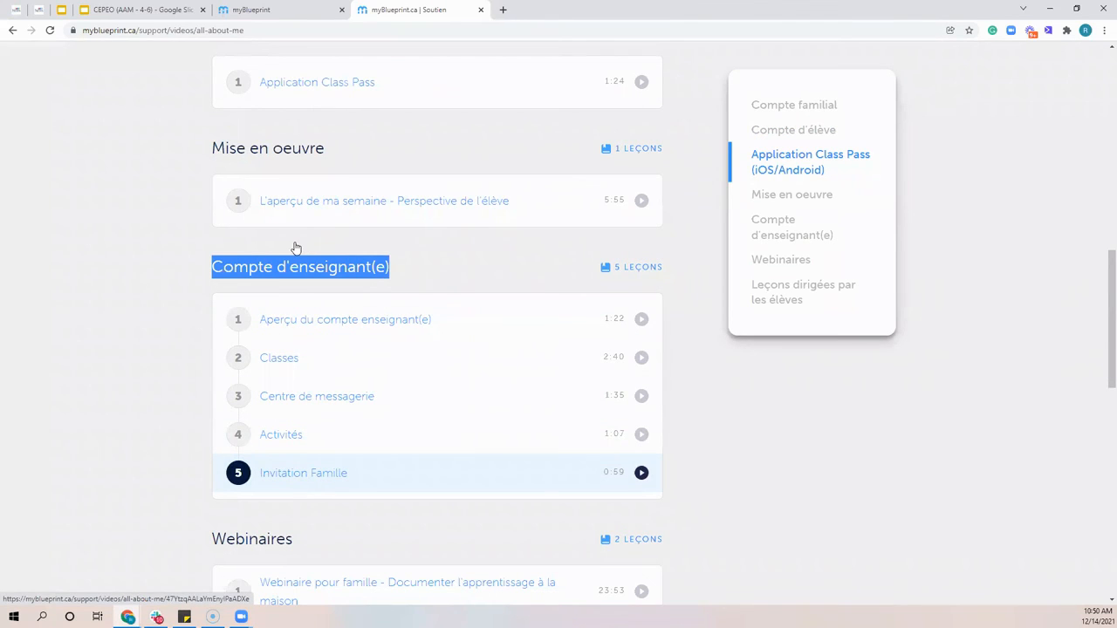
scroll(295, 249, "up", 10)
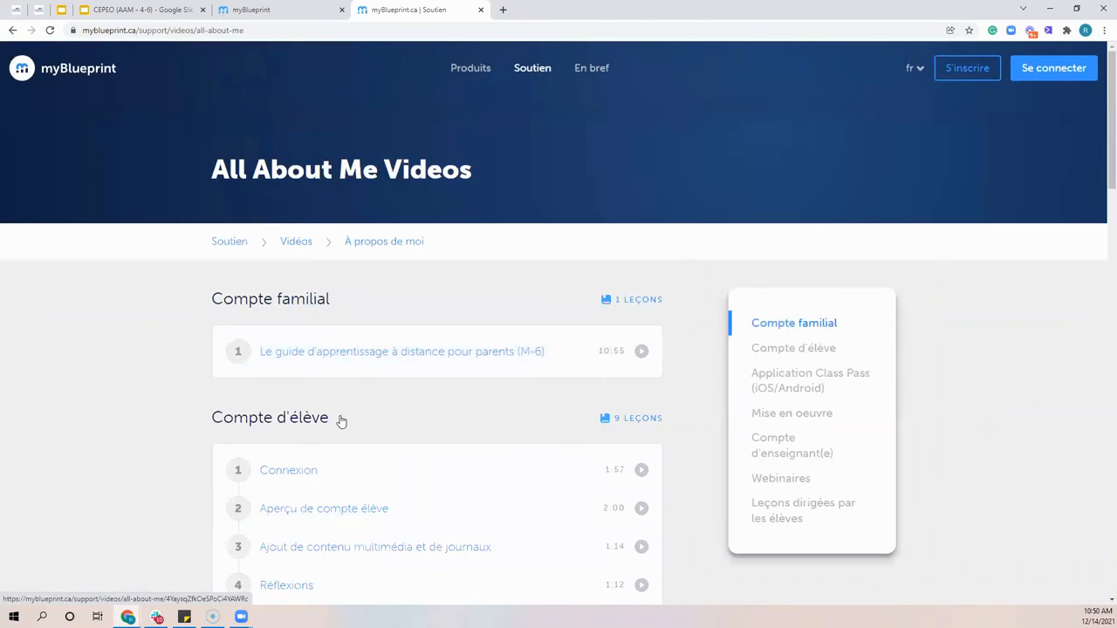
Go back to the main Soutien page and open the Centre d'aide
key("alt+Left")
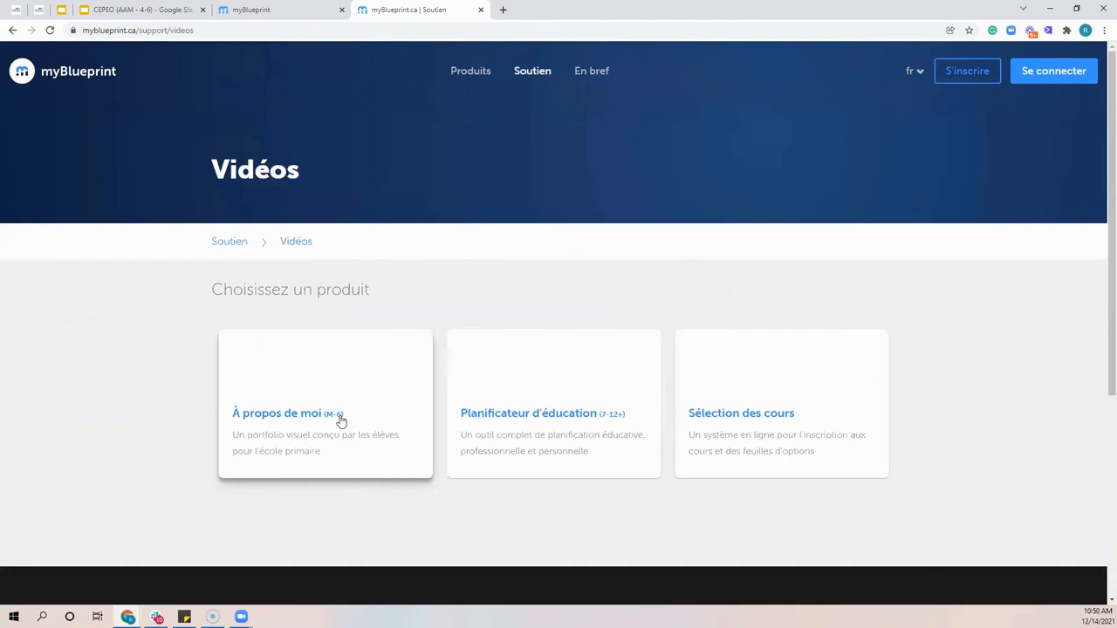
key("alt+Left")
scroll(341, 422, "down", 2)
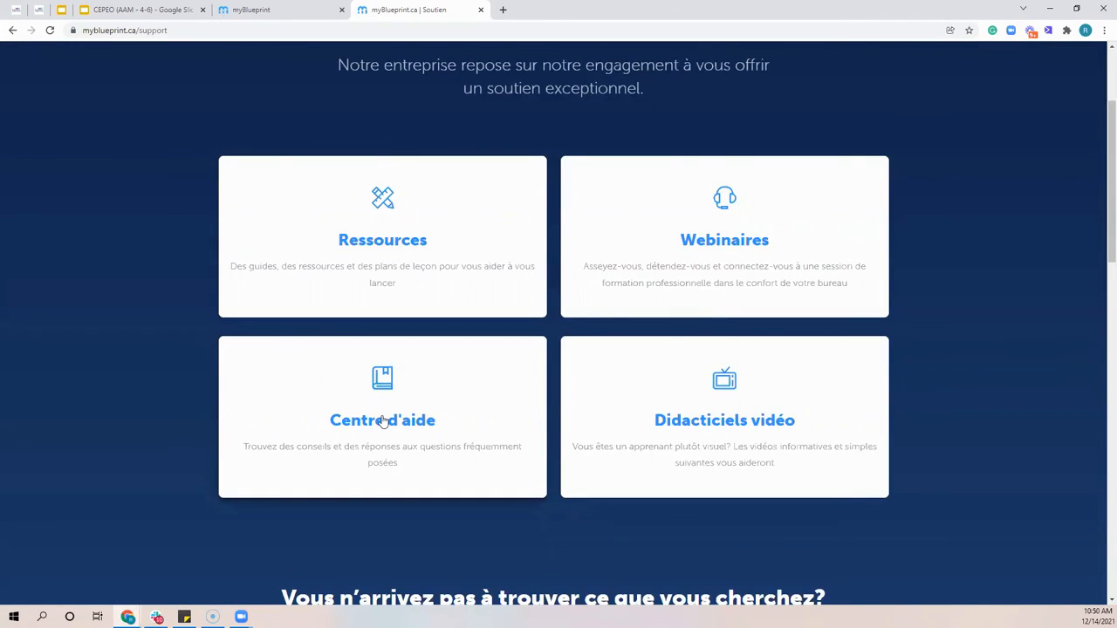
left_click(382, 422)
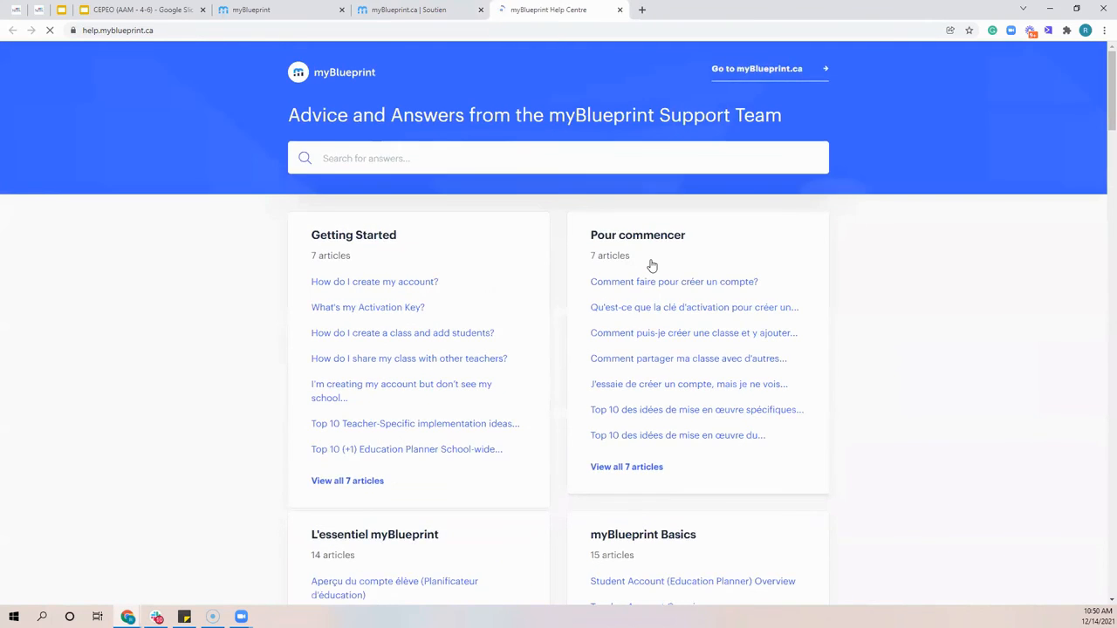
Browse the Help Centre's article categories for student, teacher and counsellor accounts, and close the Help Centre
scroll(652, 265, "down", 3)
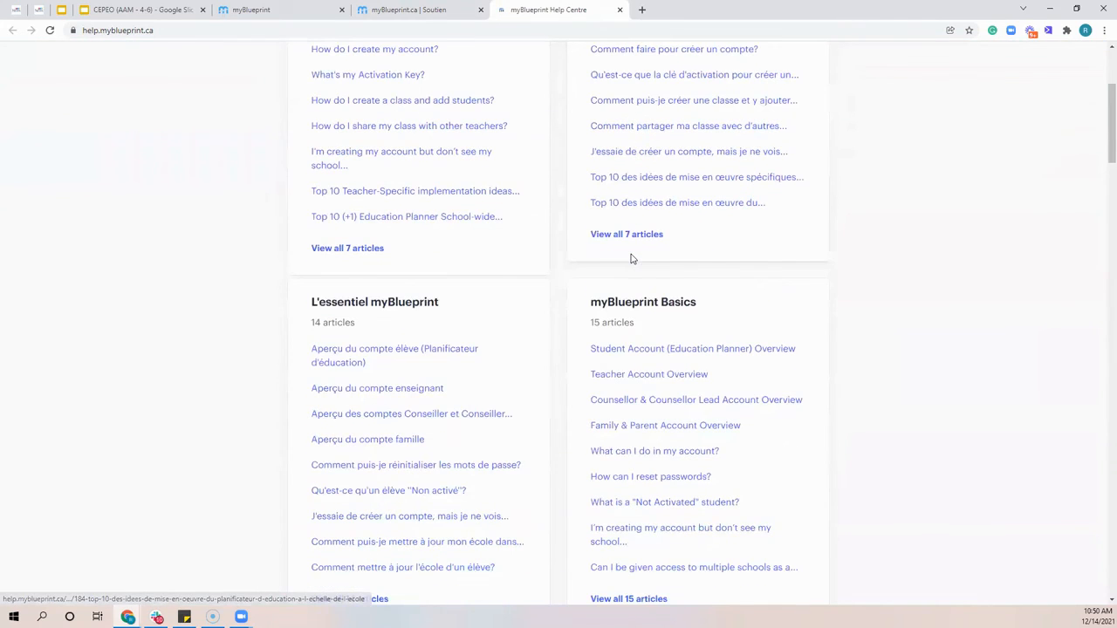
scroll(626, 270, "down", 1)
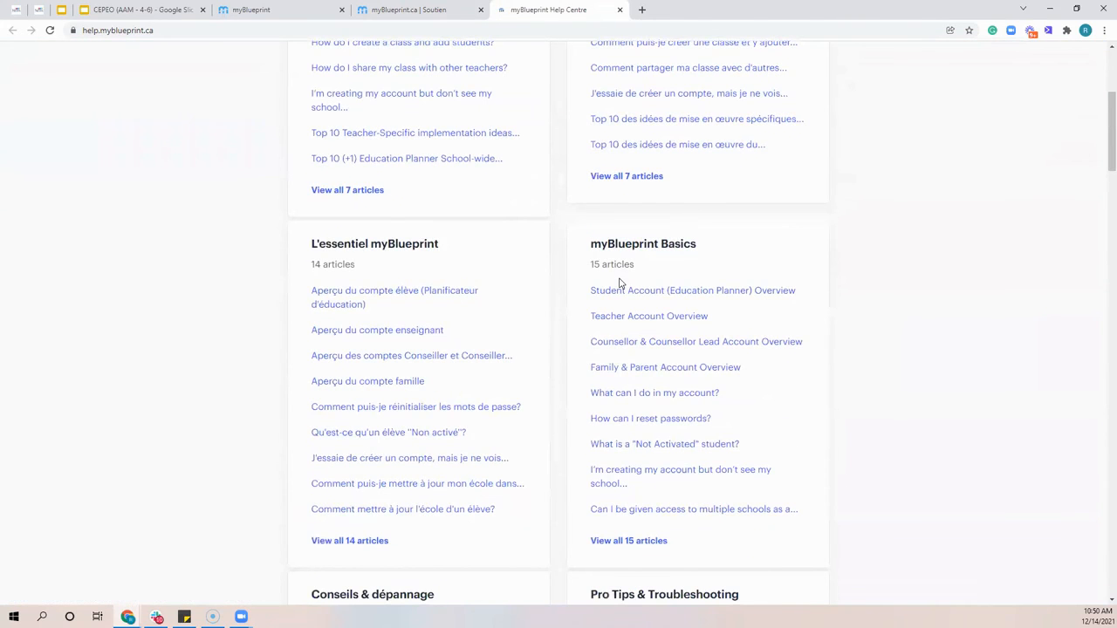
scroll(662, 410, "down", 8)
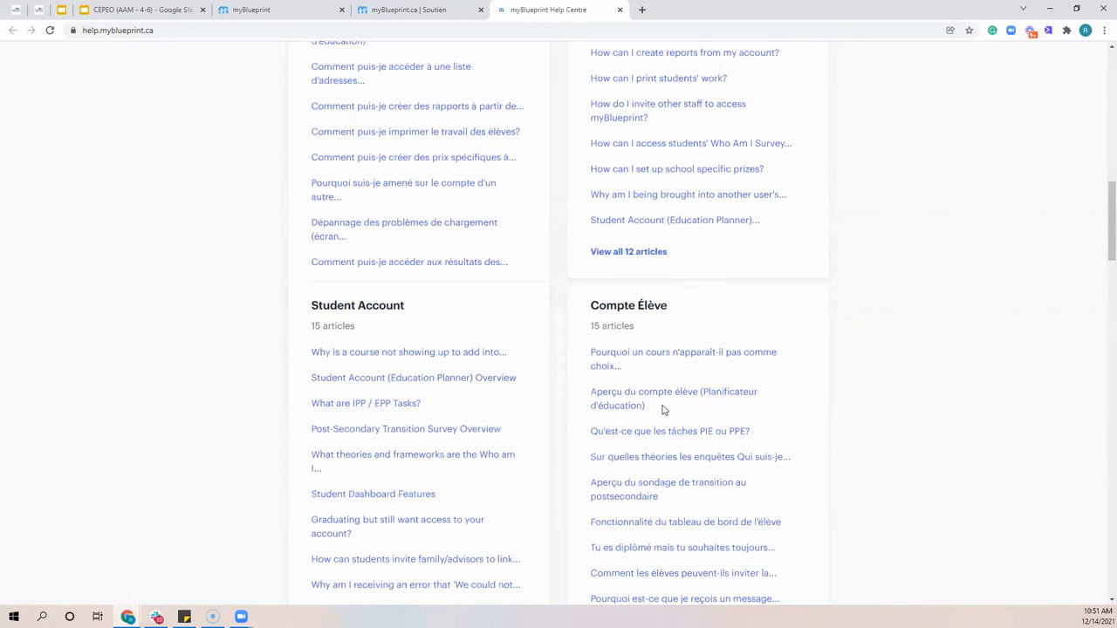
scroll(662, 410, "down", 8)
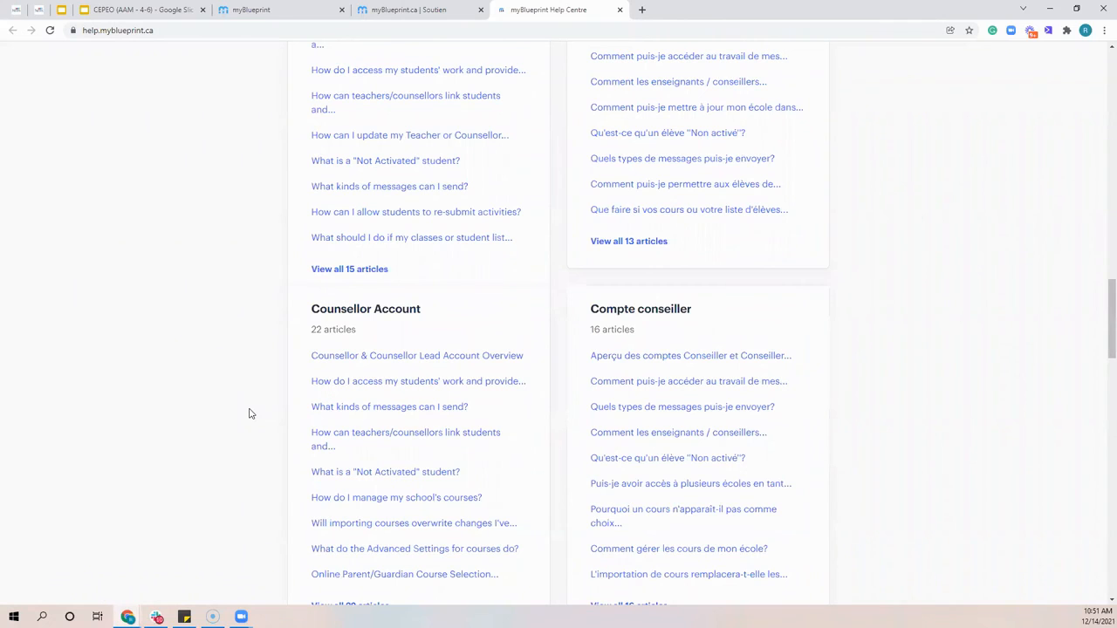
scroll(236, 360, "up", 8)
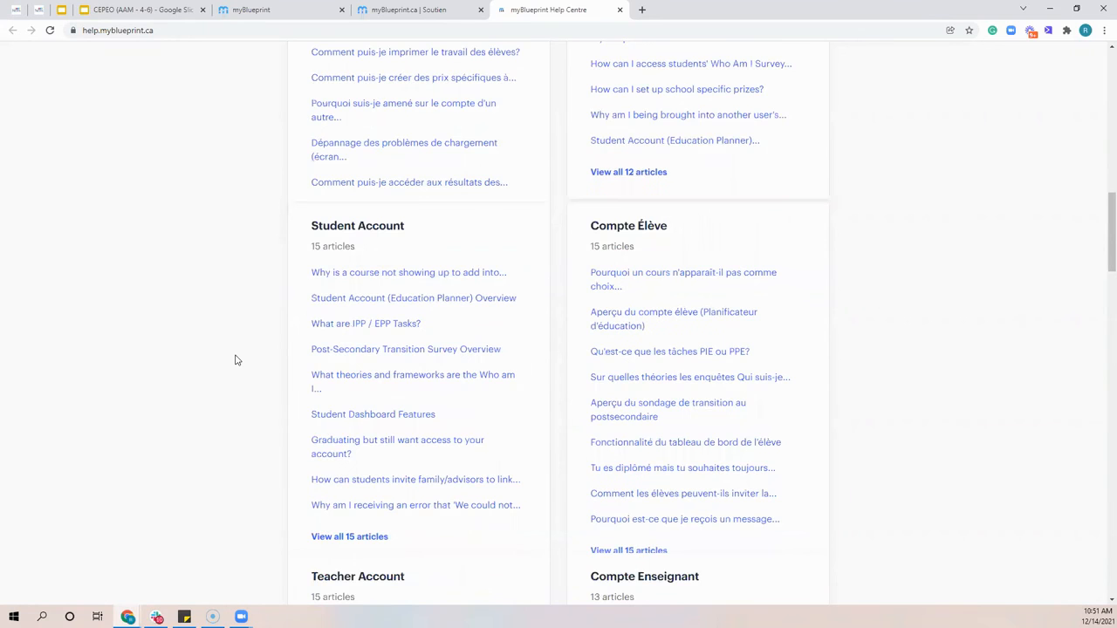
scroll(236, 360, "up", 10)
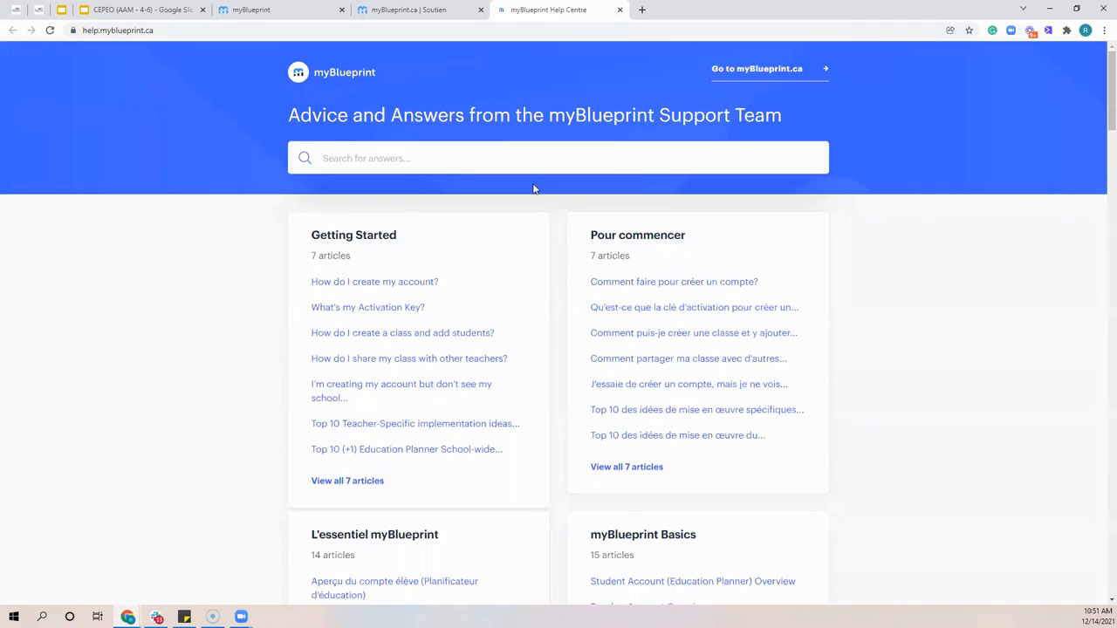
left_click(622, 10)
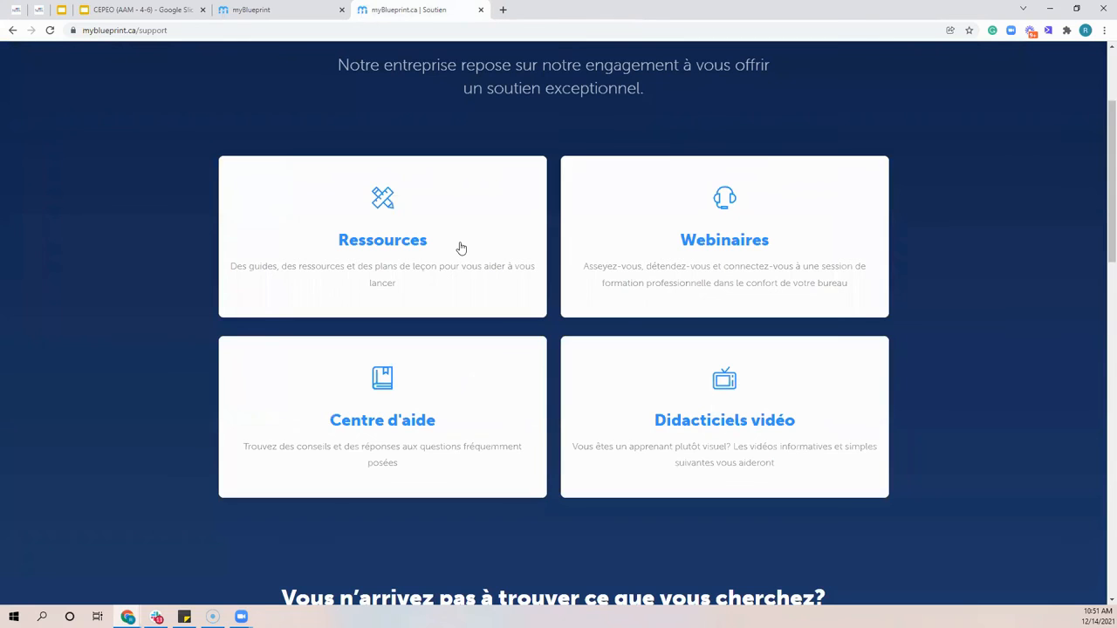
Open the support Ressources for the À propos de moi (M-6) product
left_click(460, 249)
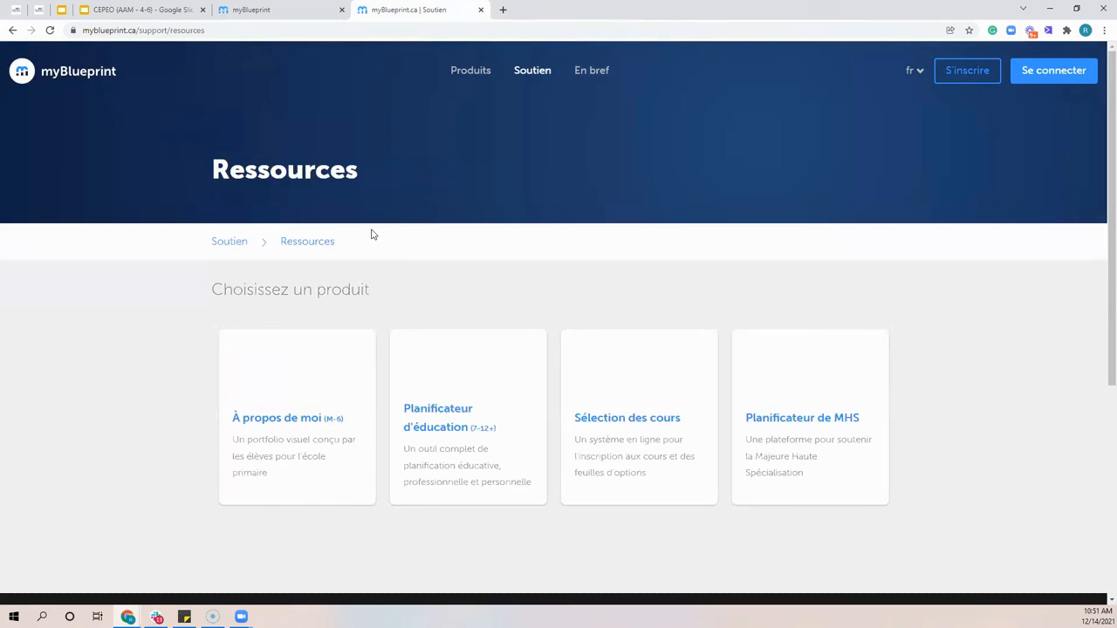
left_click(273, 401)
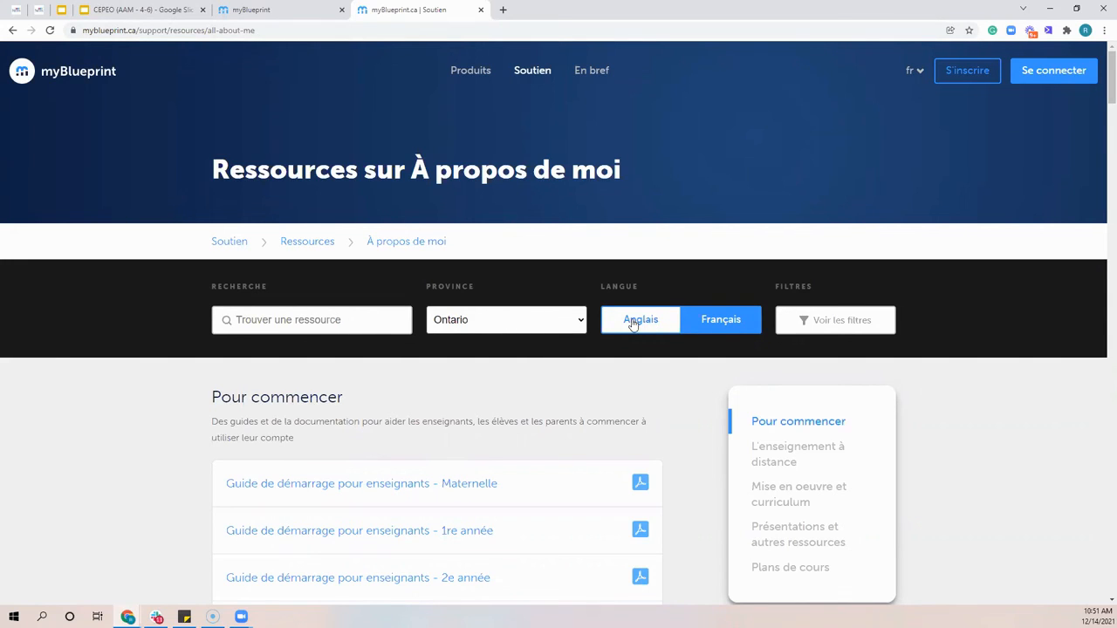
Switch the À propos de moi resource list to English, expand the extra filters and look over the getting started guides
left_click(692, 324)
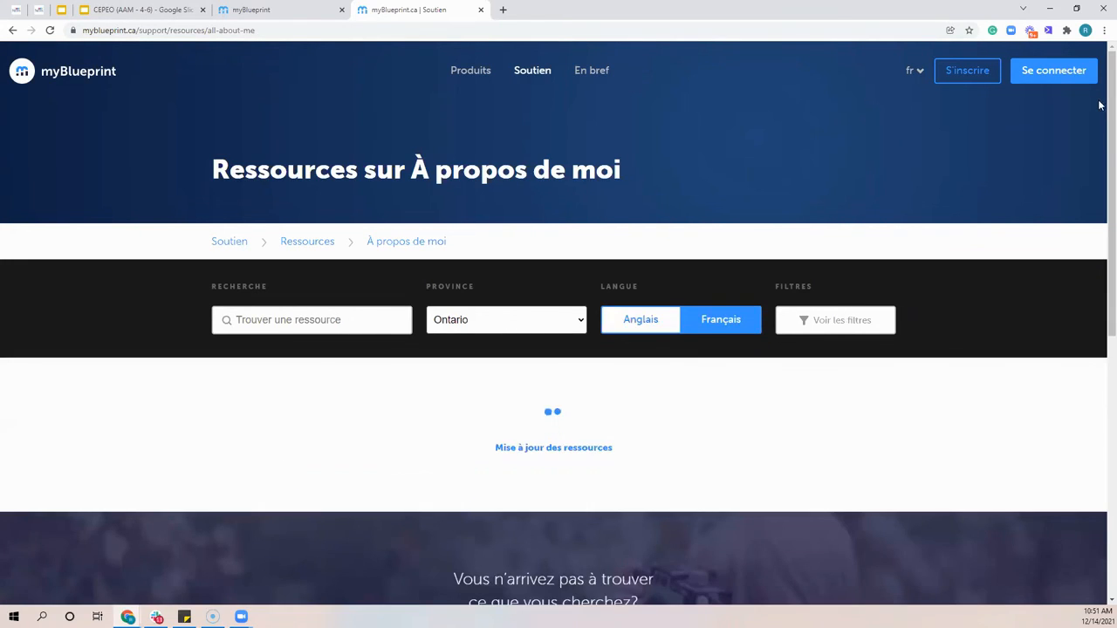
left_click(825, 322)
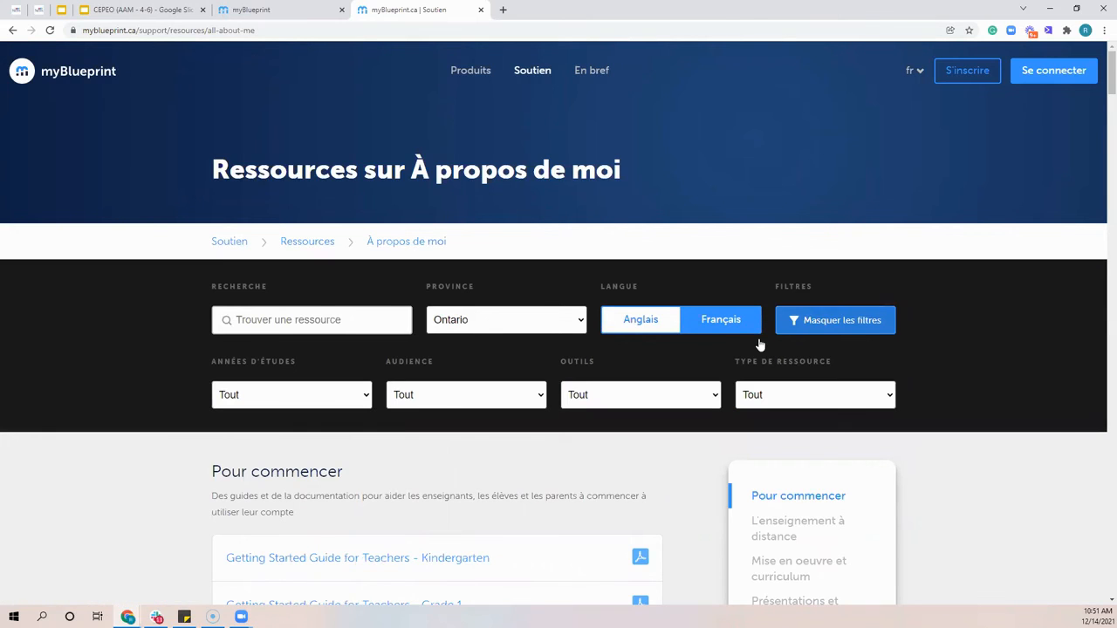
scroll(759, 344, "down", 3)
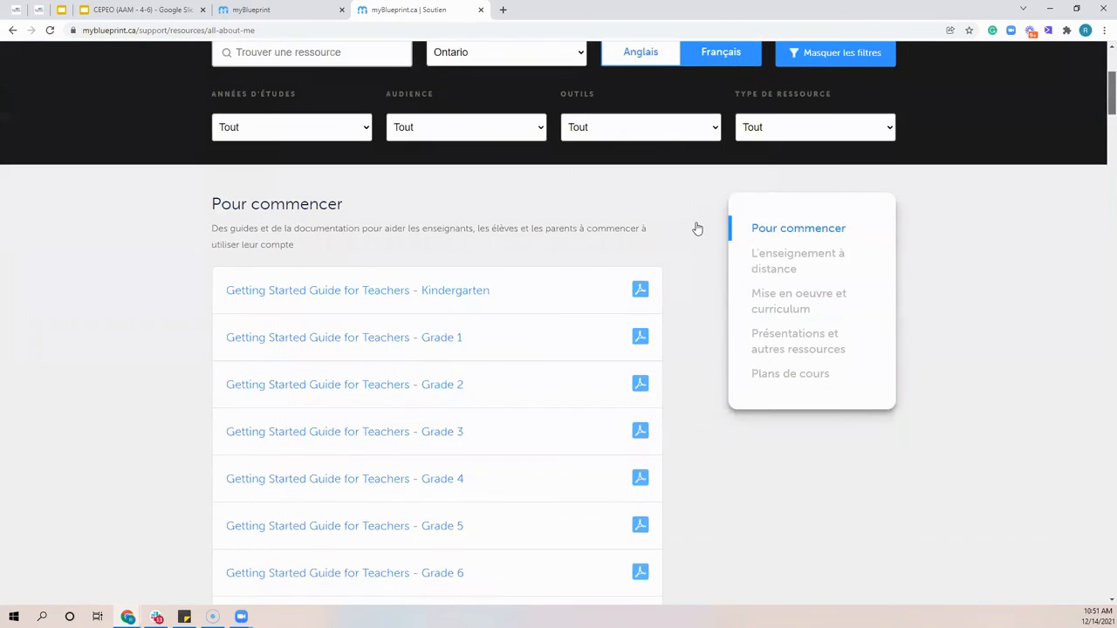
scroll(698, 227, "up", 2)
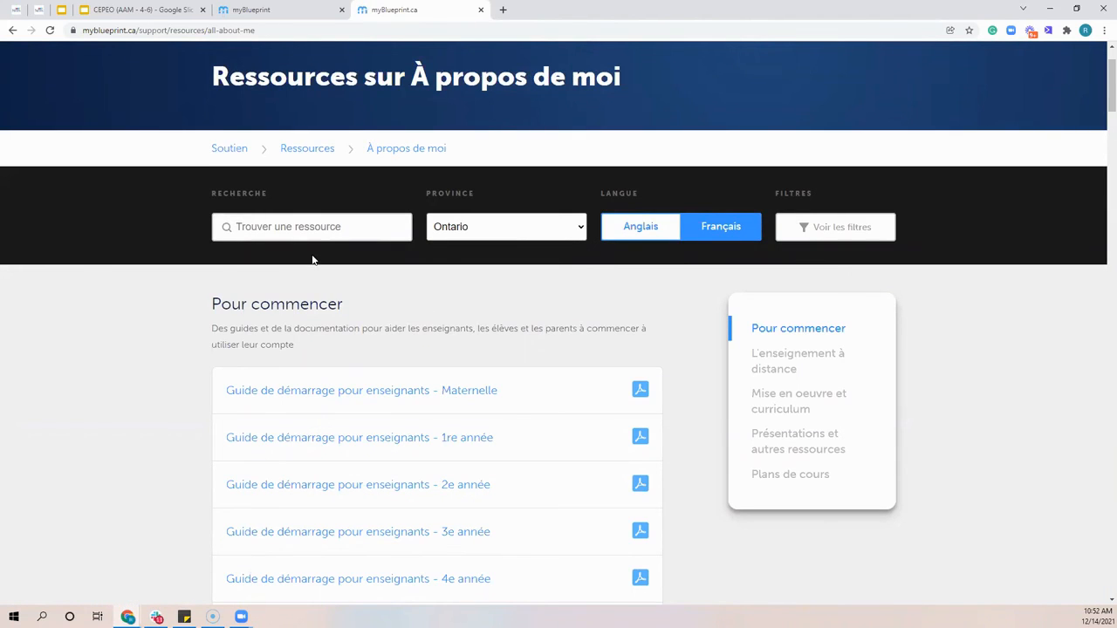
Search the French À propos de moi resources for "portfolio" and review the matching templates, presentations and lesson plans
left_click(314, 228)
type("por")
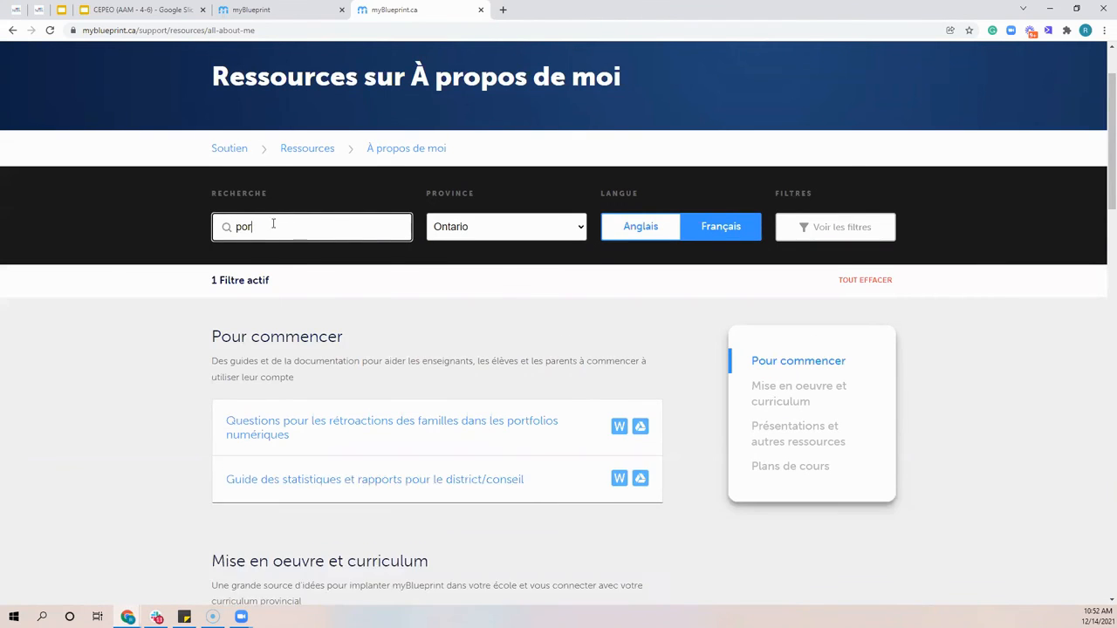
type("tfolio")
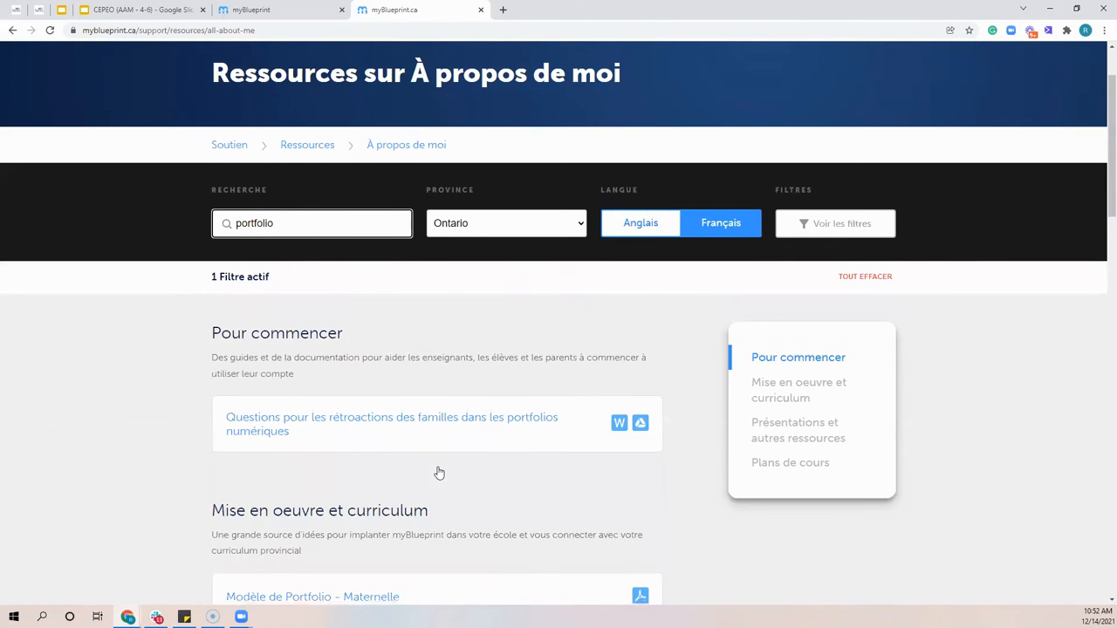
scroll(436, 471, "down", 3)
scroll(438, 514, "down", 1)
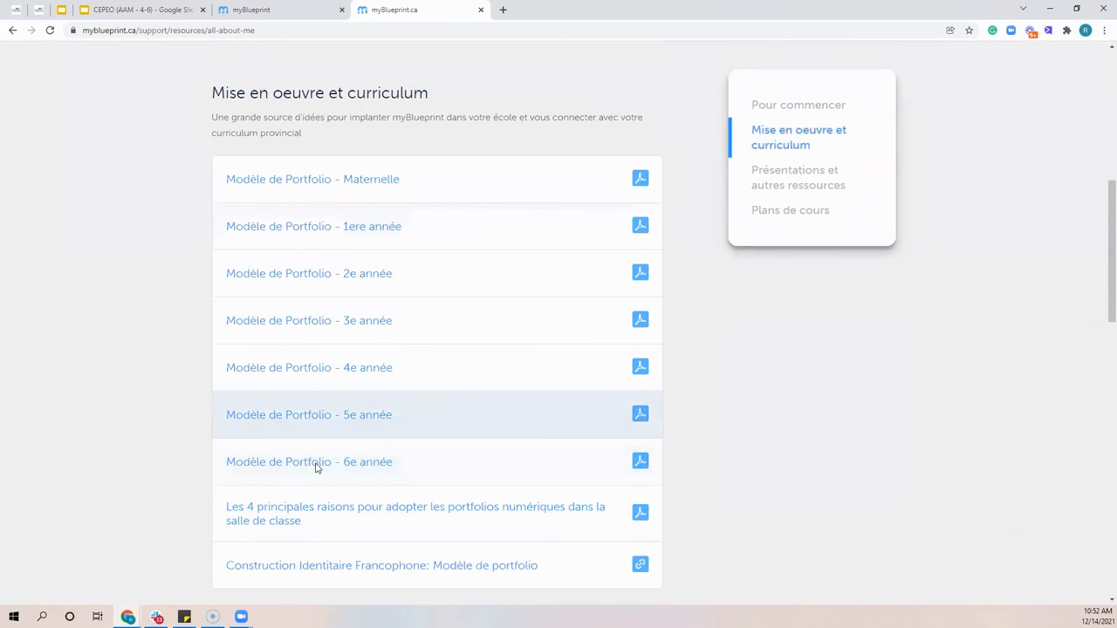
scroll(317, 468, "down", 2)
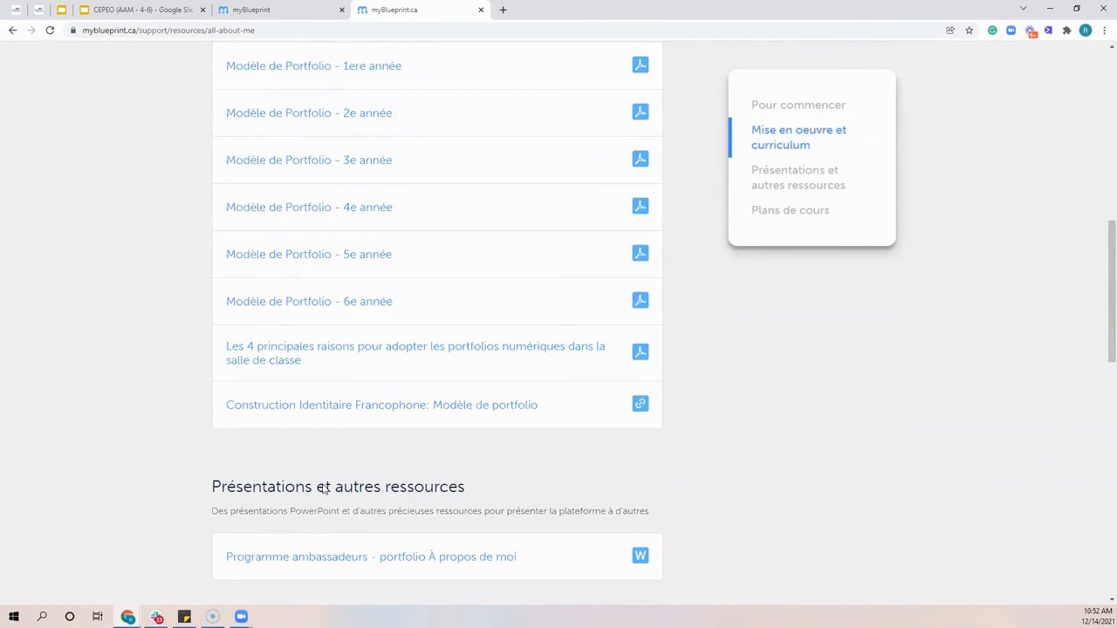
scroll(323, 490, "down", 3)
scroll(304, 301, "down", 2)
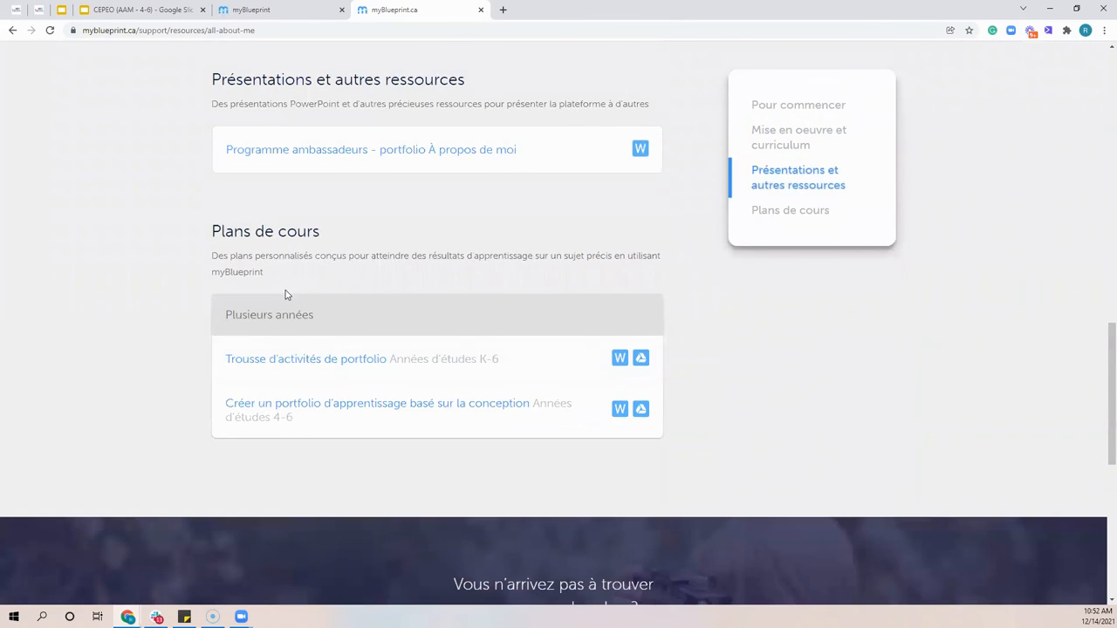
scroll(284, 295, "up", 2)
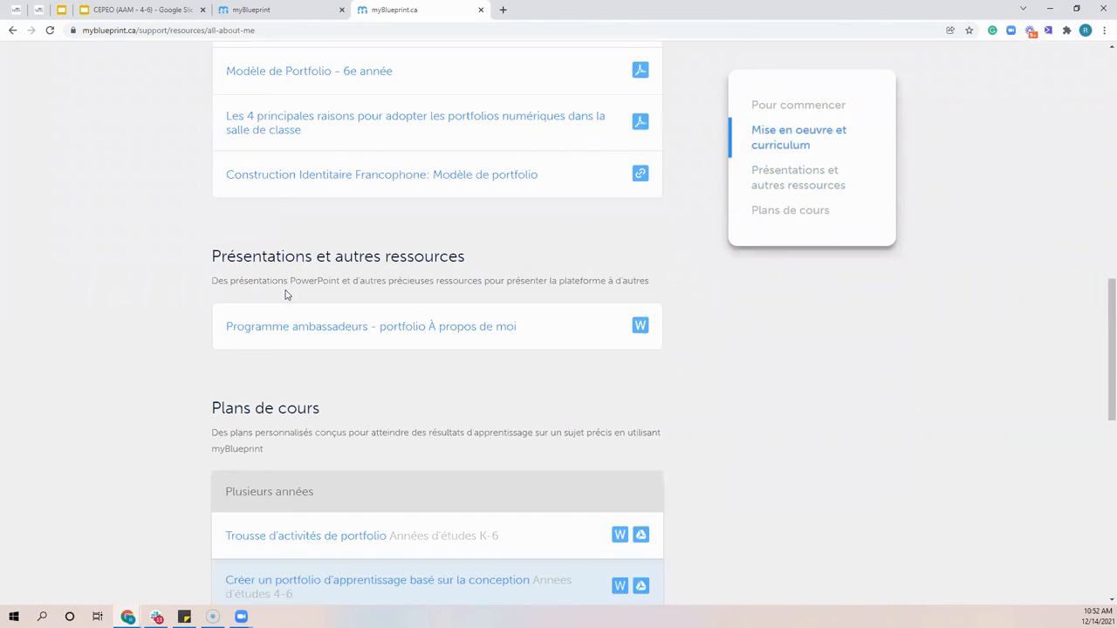
scroll(284, 295, "up", 15)
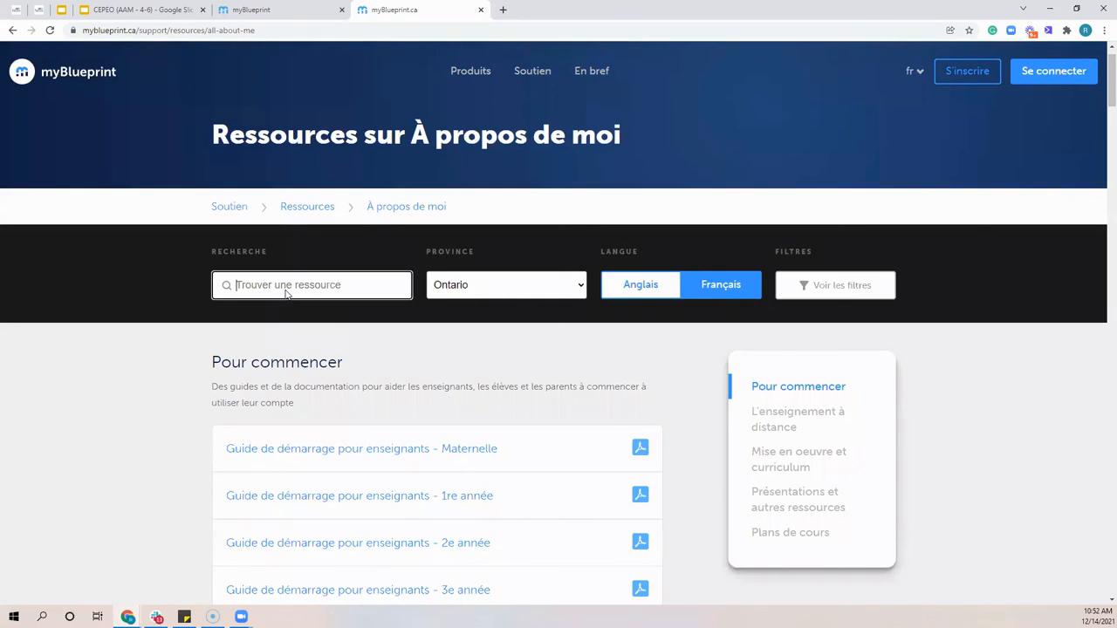
Clear the resource search and open the Guide de démarrage pour enseignants for 4e année
left_click(286, 293)
scroll(346, 381, "down", 2)
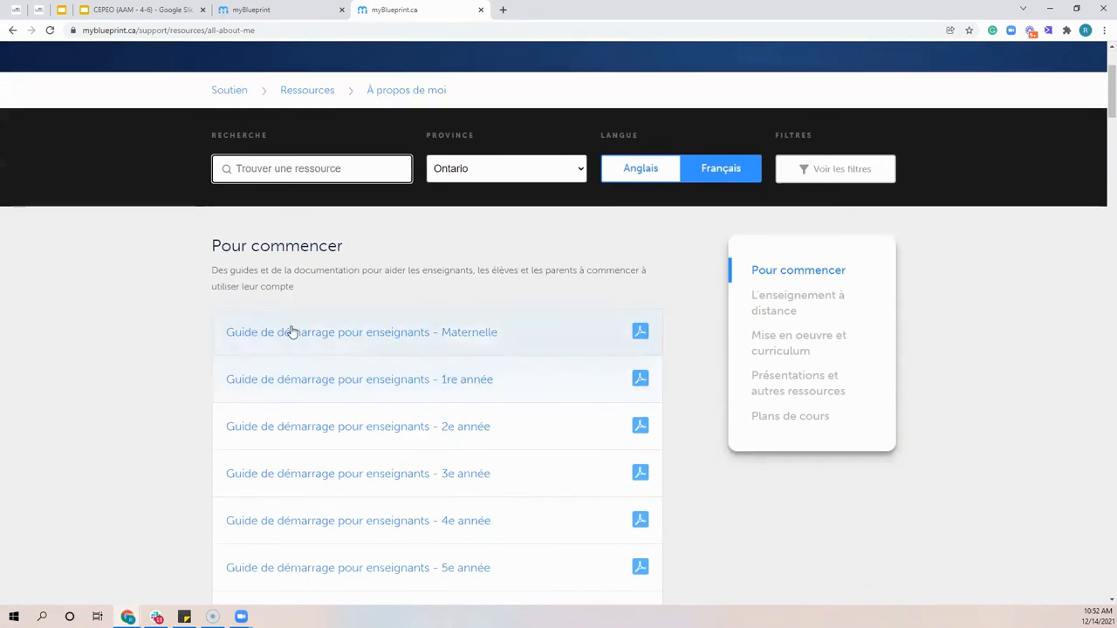
scroll(291, 330, "down", 1)
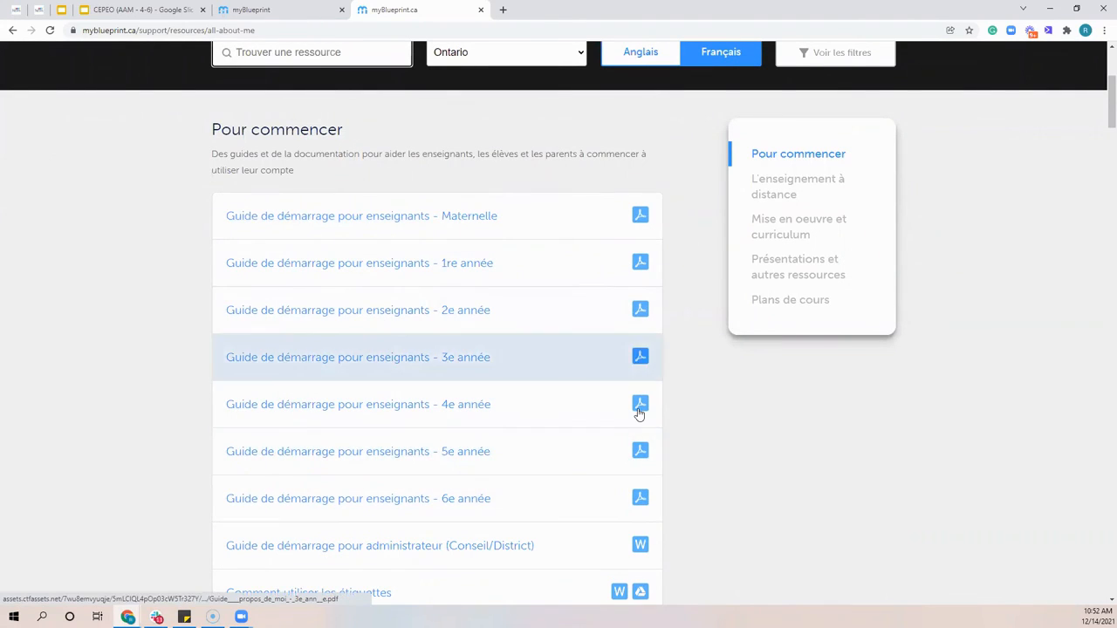
left_click(435, 410)
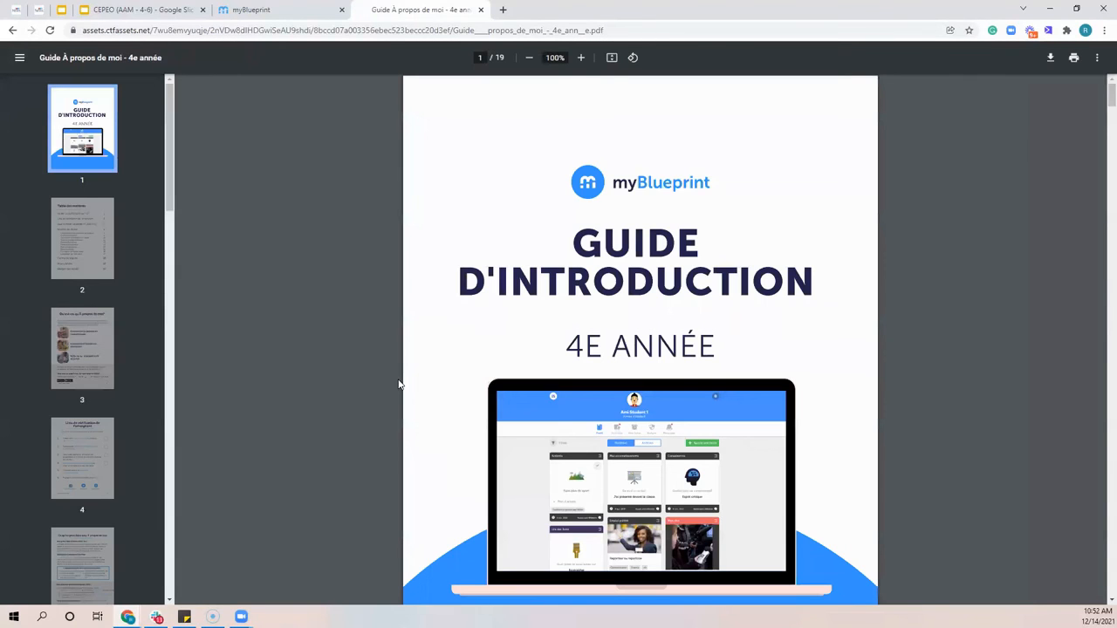
Examine the 4e année guide's cover and Table des matières, highlighting the first entry and the Activités des étoiles list
scroll(402, 322, "down", 2)
scroll(401, 322, "down", 1)
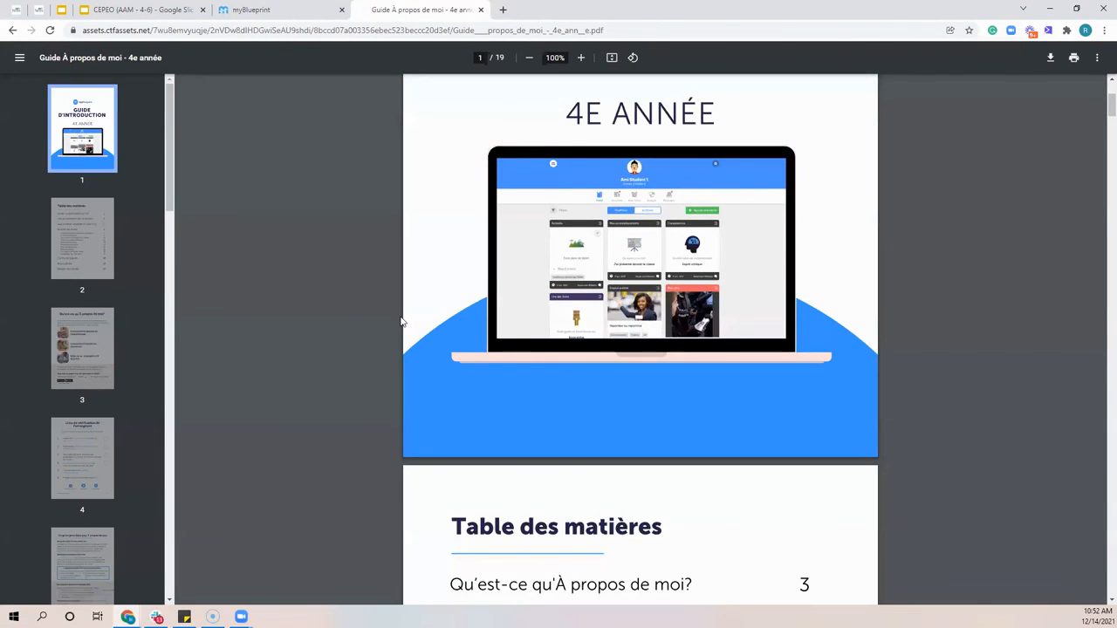
scroll(696, 341, "down", 4)
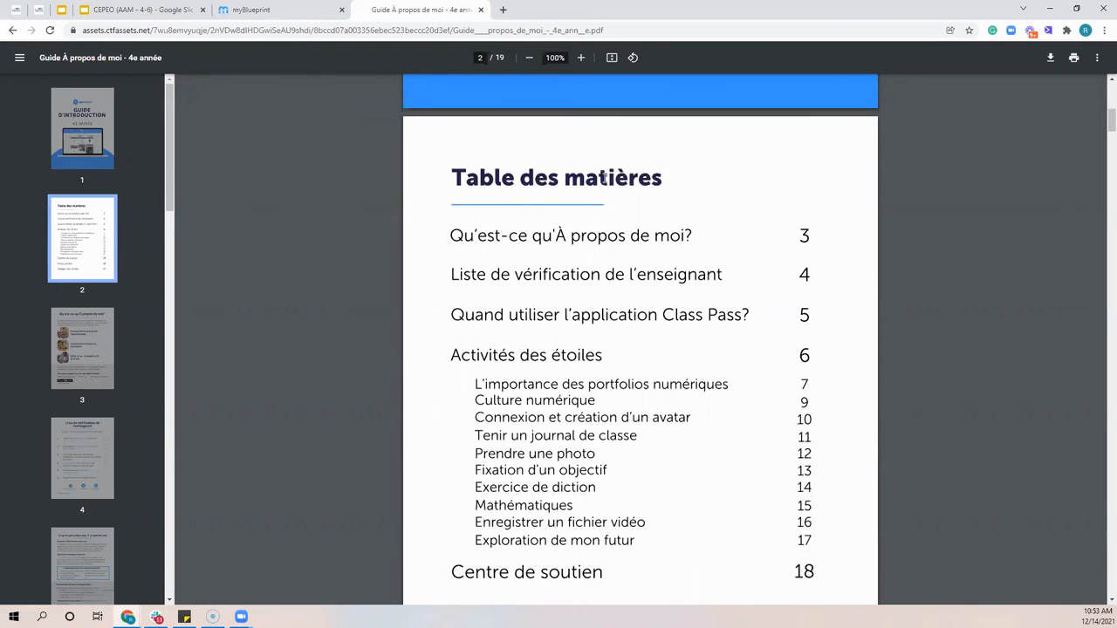
left_click_drag(648, 169, 656, 261)
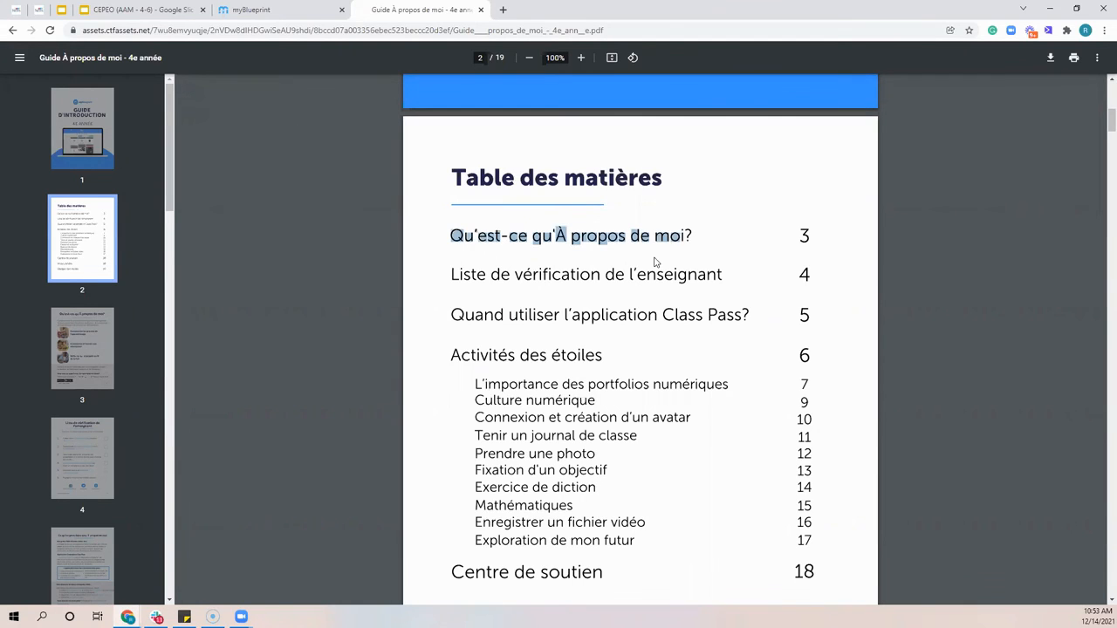
scroll(655, 261, "down", 1)
scroll(656, 261, "down", 5)
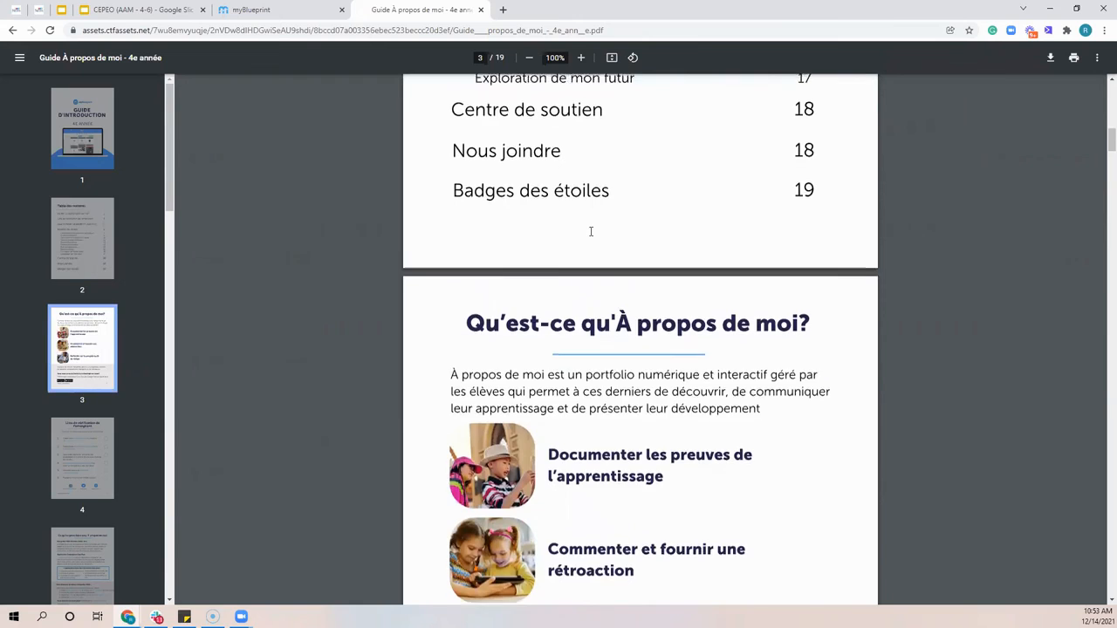
scroll(591, 232, "up", 3)
scroll(591, 231, "up", 2)
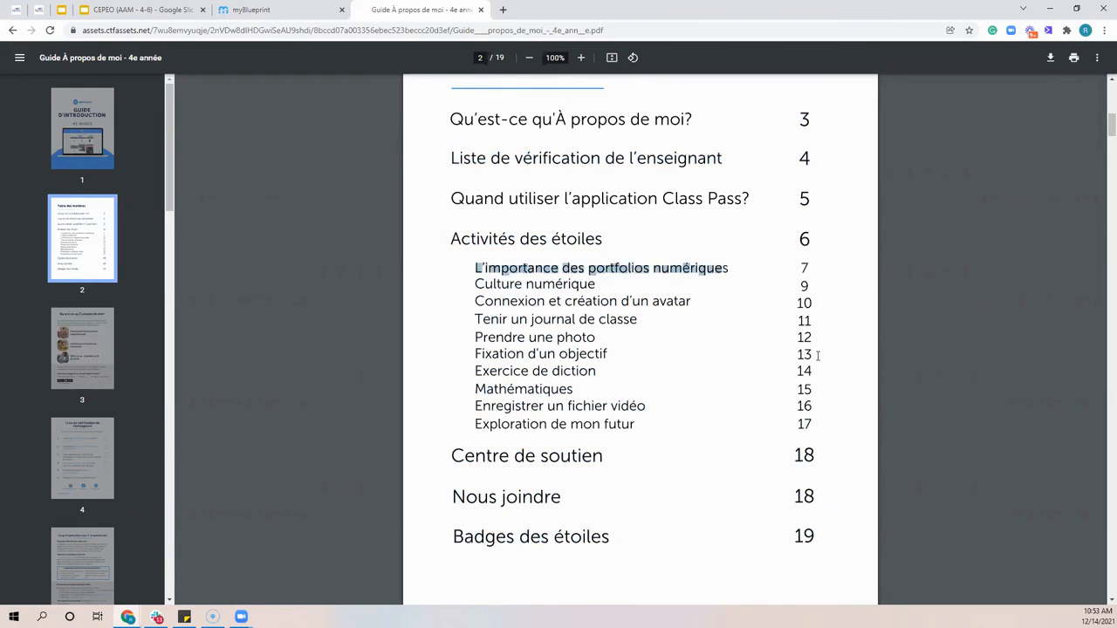
left_click(596, 268)
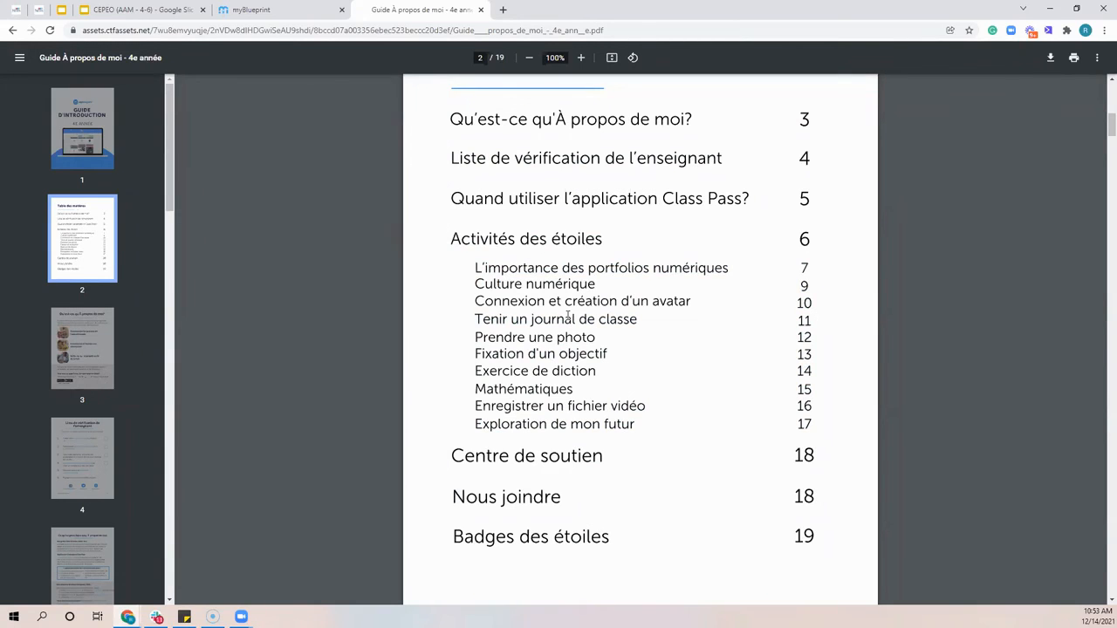
Go to Activité 2 : Culture numérique in the guide and highlight its discussion instruction and student question ideas
scroll(569, 316, "down", 3)
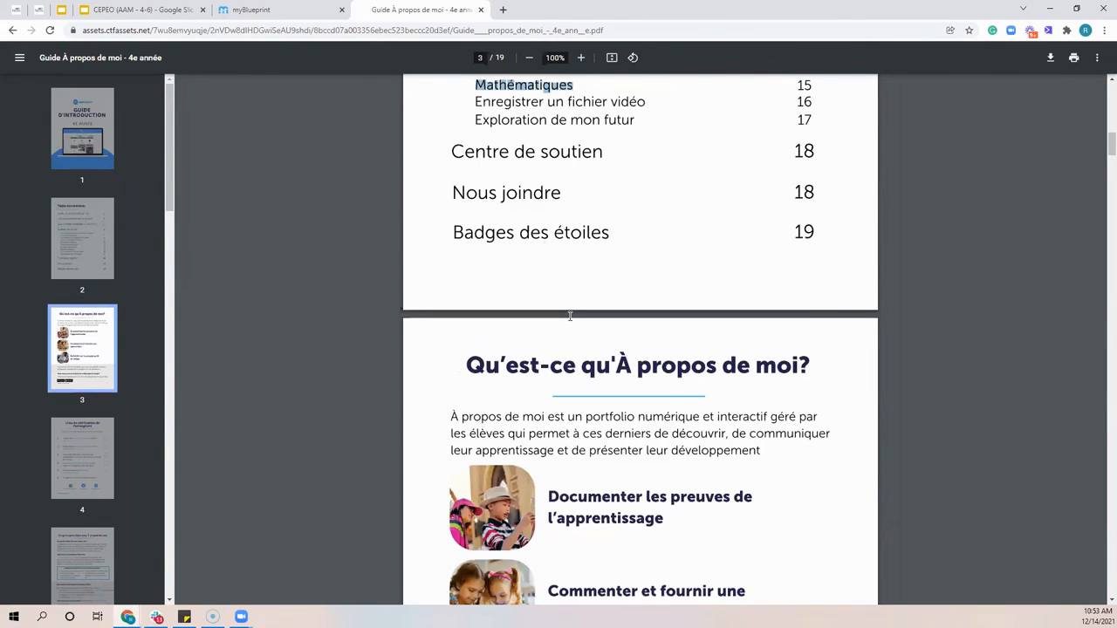
scroll(569, 316, "down", 2)
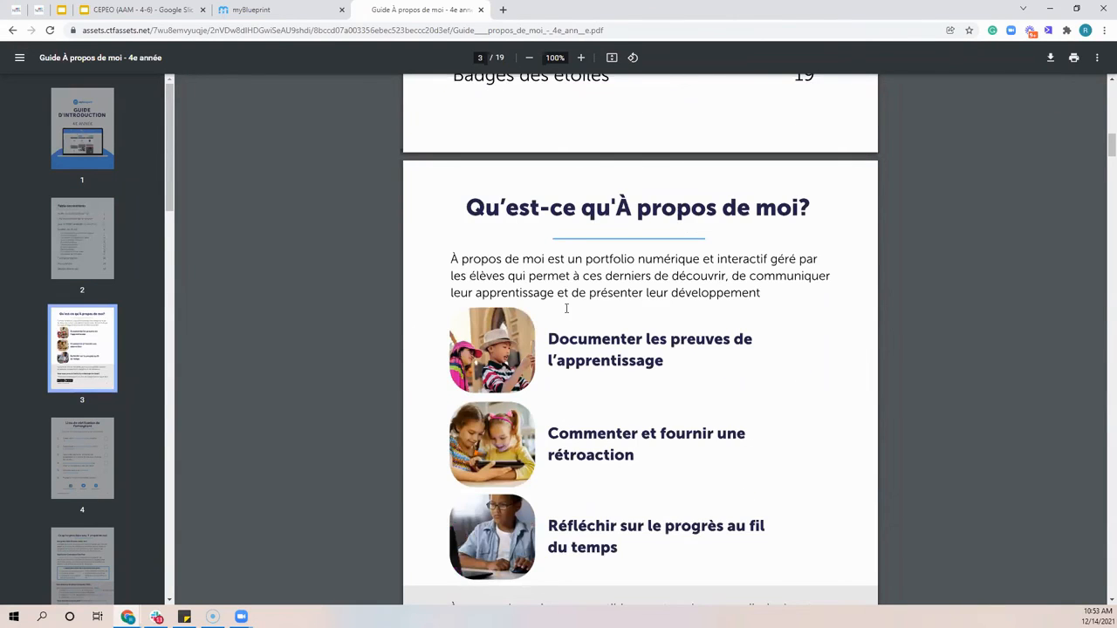
scroll(567, 308, "down", 20)
scroll(636, 273, "up", 1)
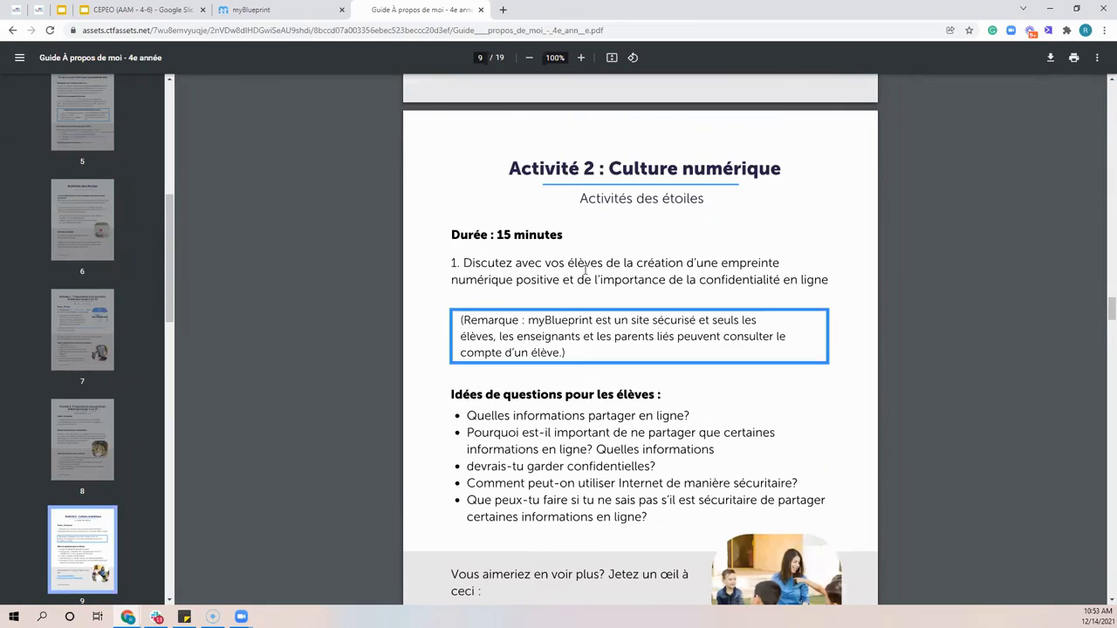
left_click_drag(481, 264, 720, 279)
left_click(685, 216)
scroll(589, 472, "down", 2)
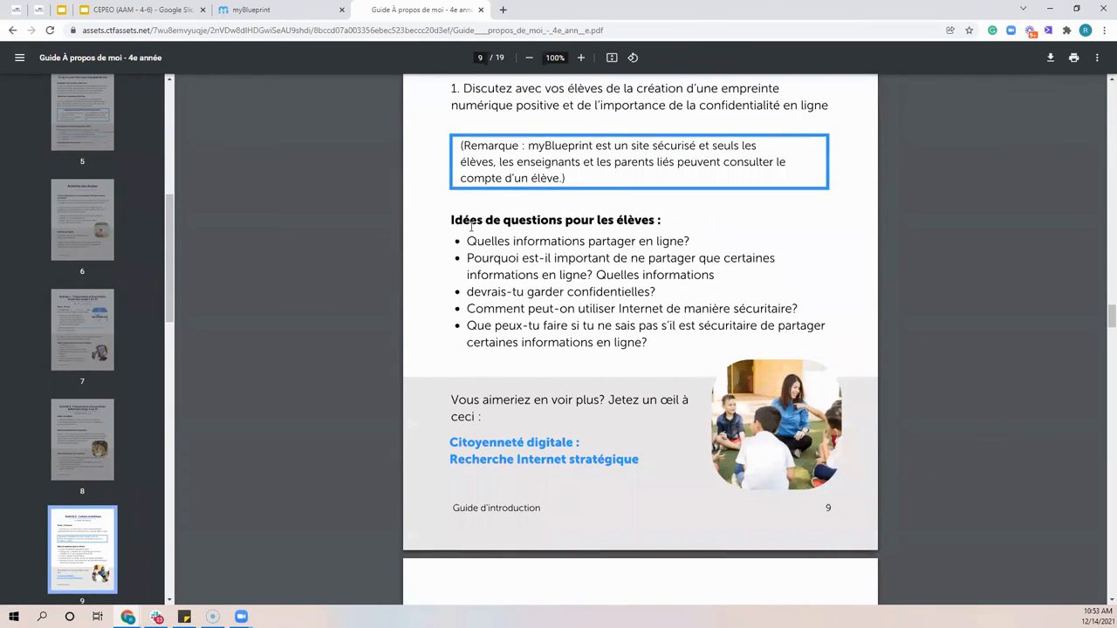
left_click_drag(478, 227, 669, 268)
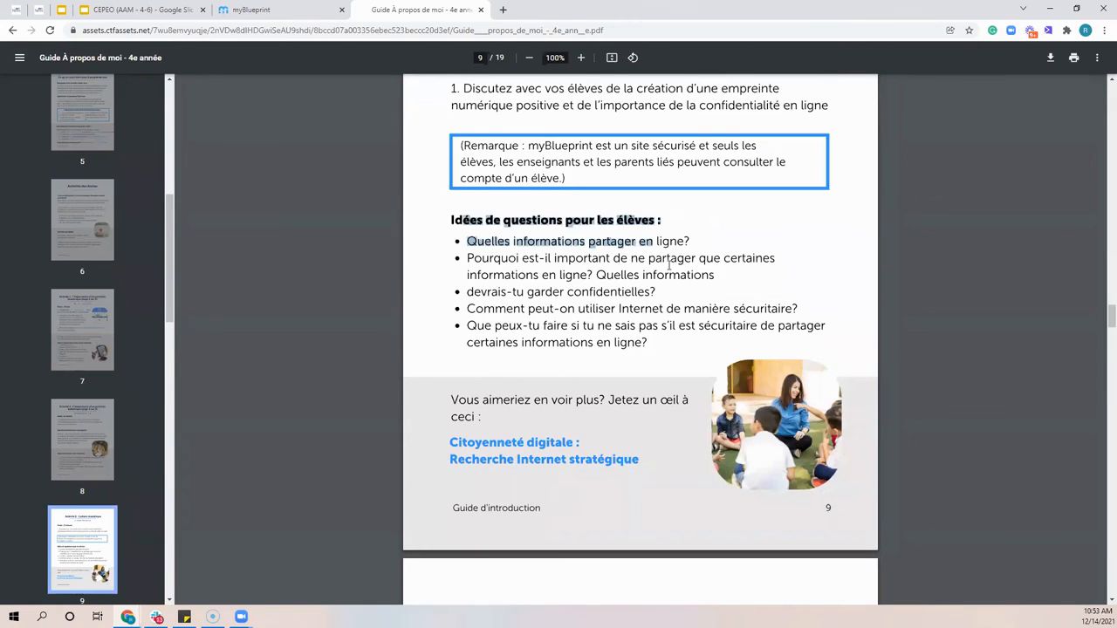
Skim the guide's activity pages from the student connection and avatar activity through Activité 6 : Fixation d'un objectif
scroll(669, 266, "down", 7)
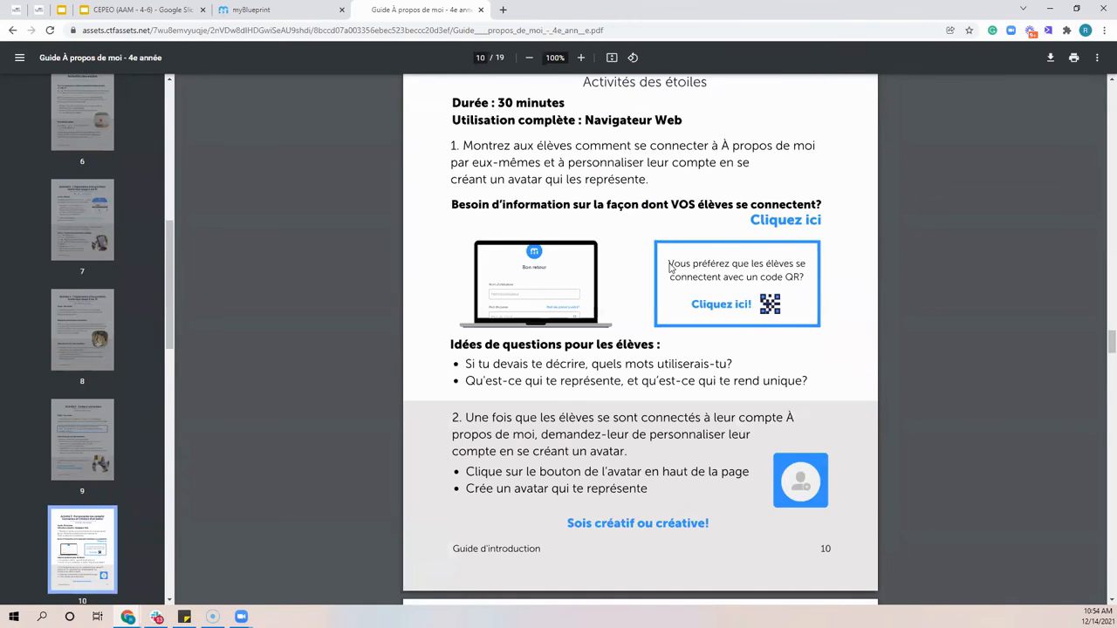
scroll(669, 268, "down", 13)
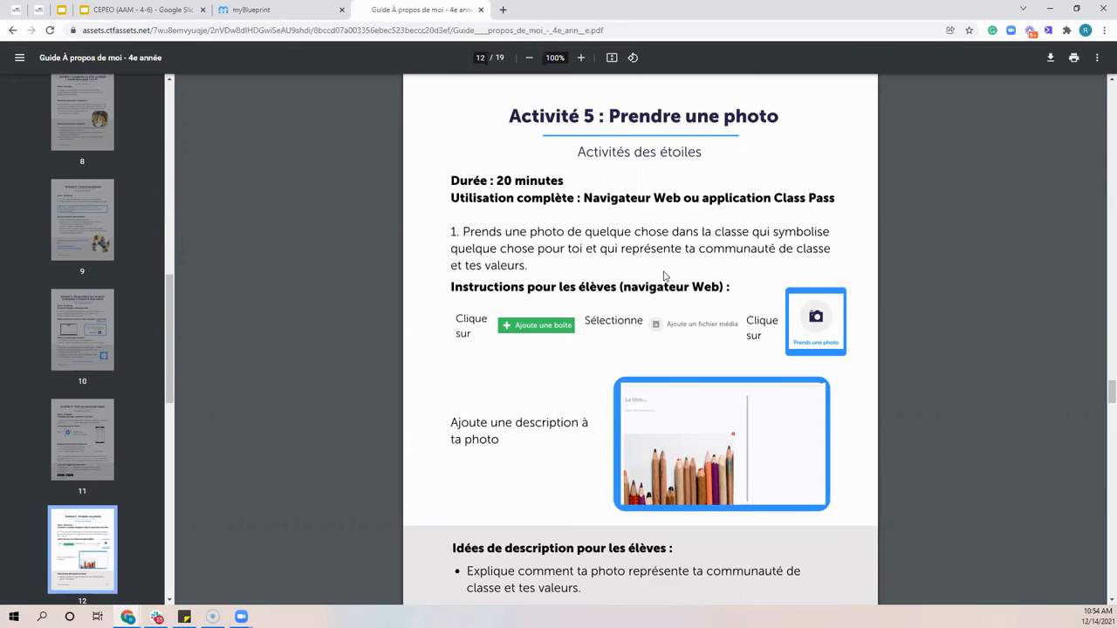
scroll(422, 200, "down", 5)
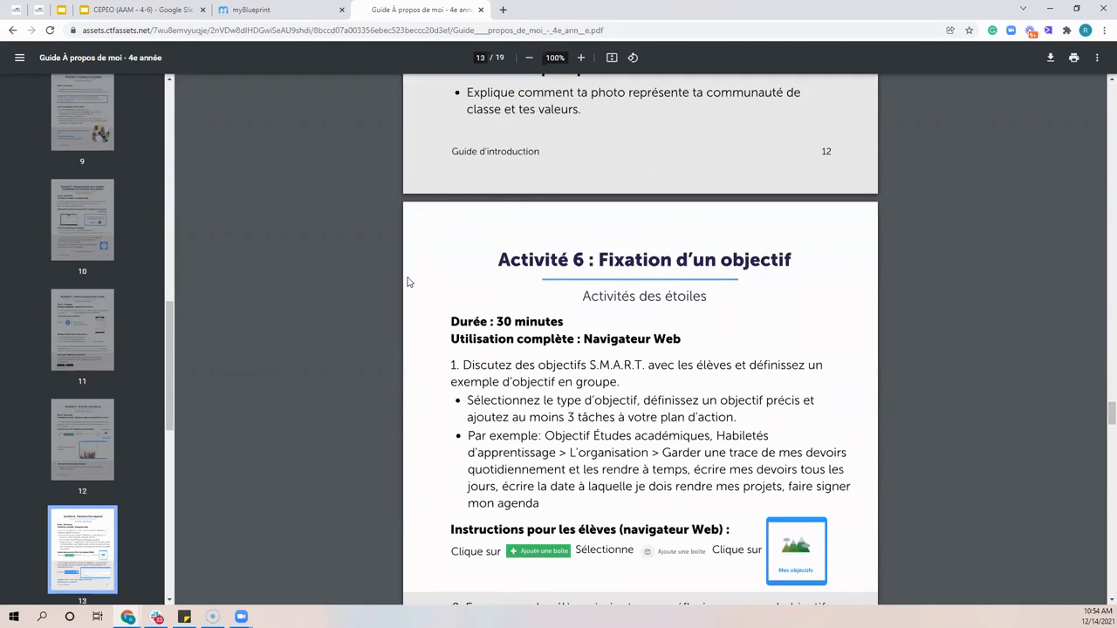
scroll(406, 299, "down", 1)
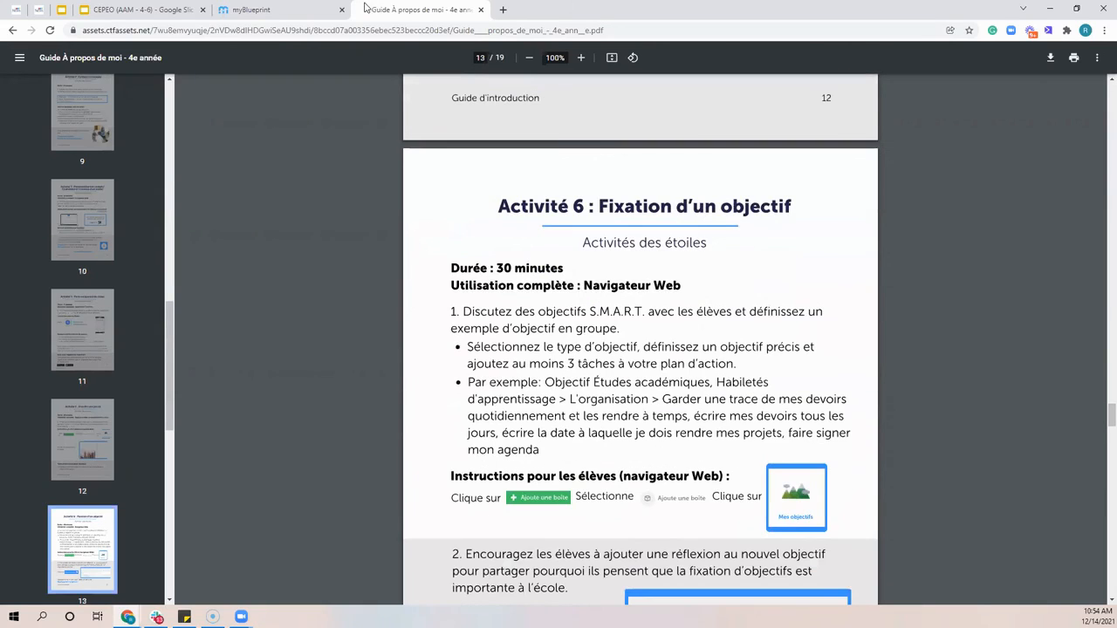
Leave the guide, reopen the À propos de moi (M-6) resources and browse the Pour commencer documents
key("ctrl+w")
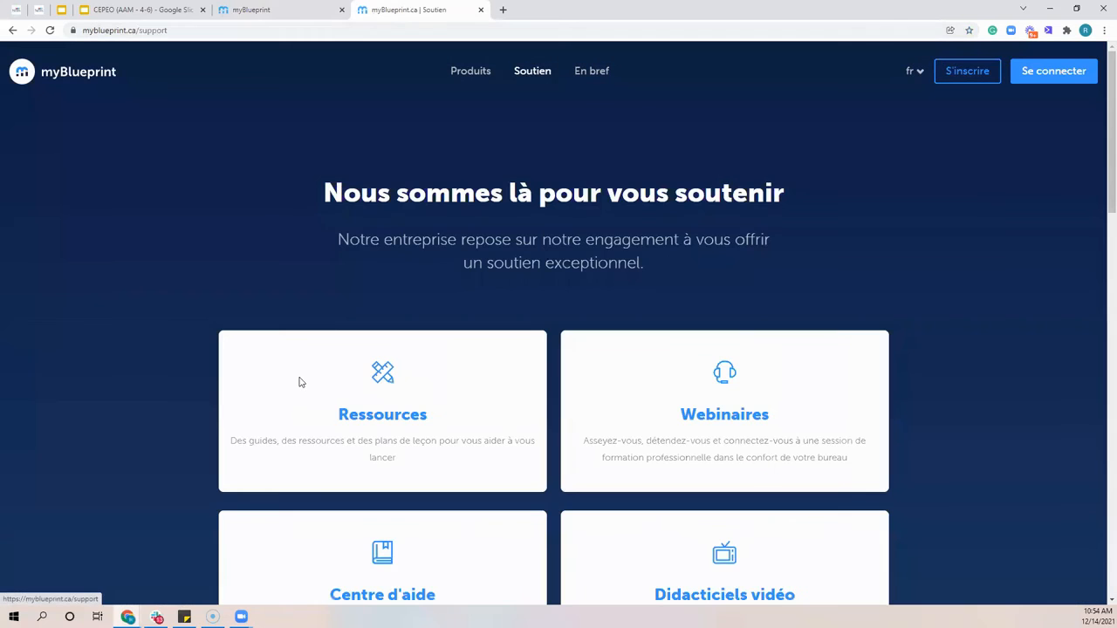
left_click(297, 382)
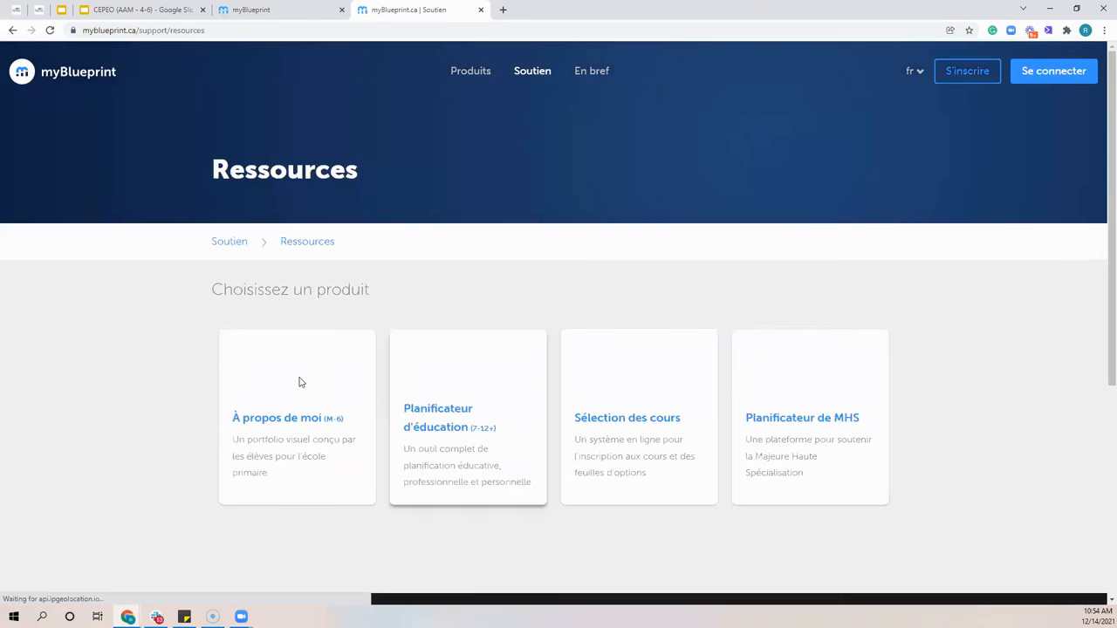
left_click(298, 381)
scroll(451, 411, "down", 1)
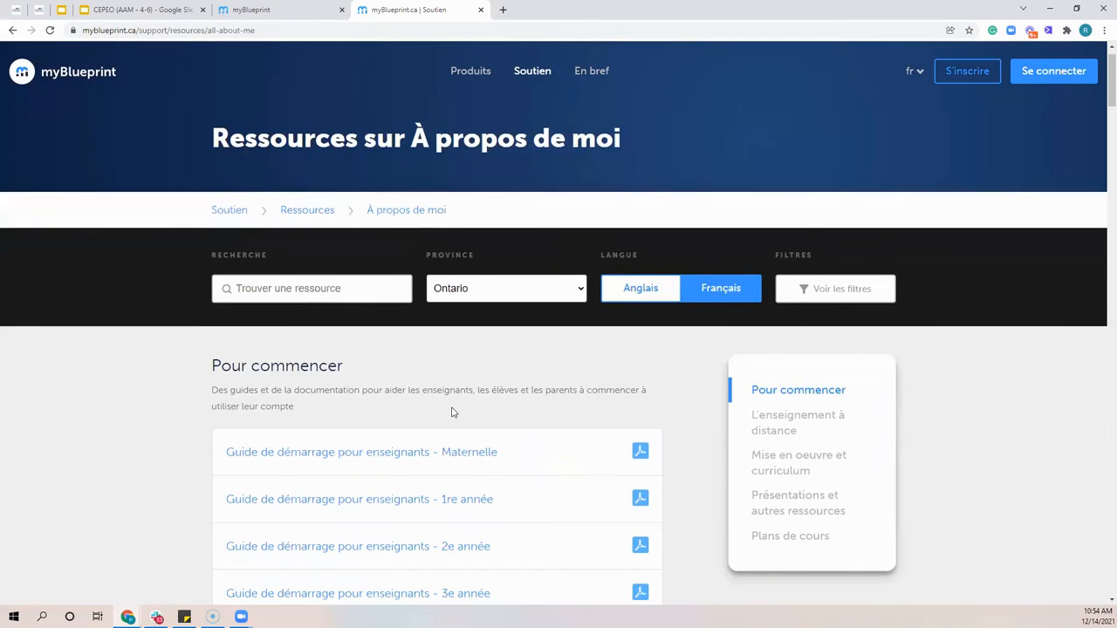
scroll(447, 375, "down", 1)
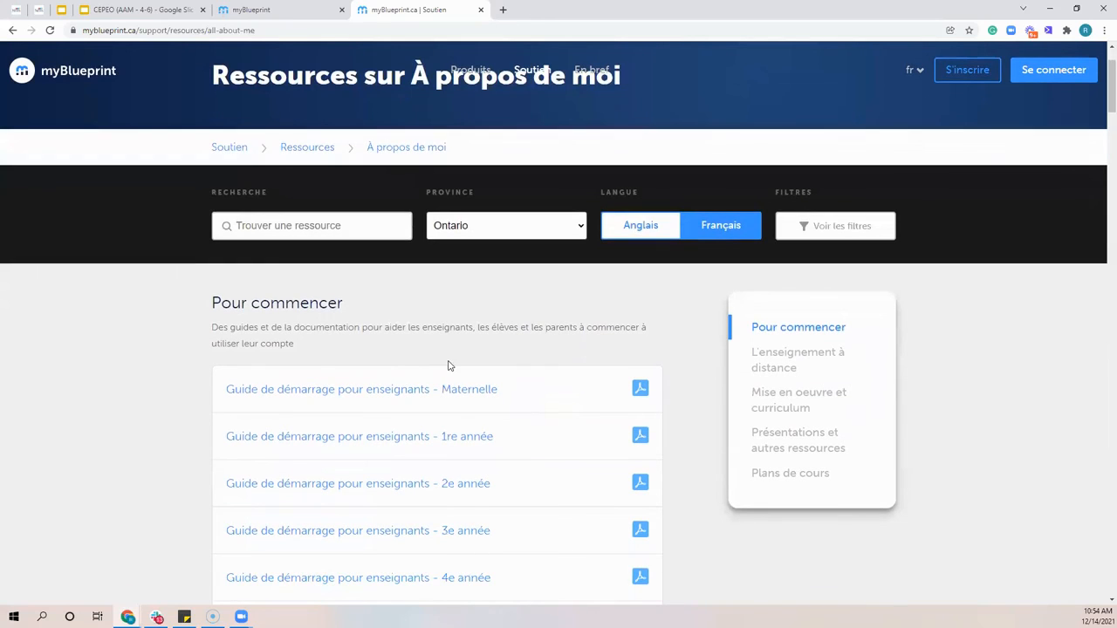
scroll(472, 332, "down", 3)
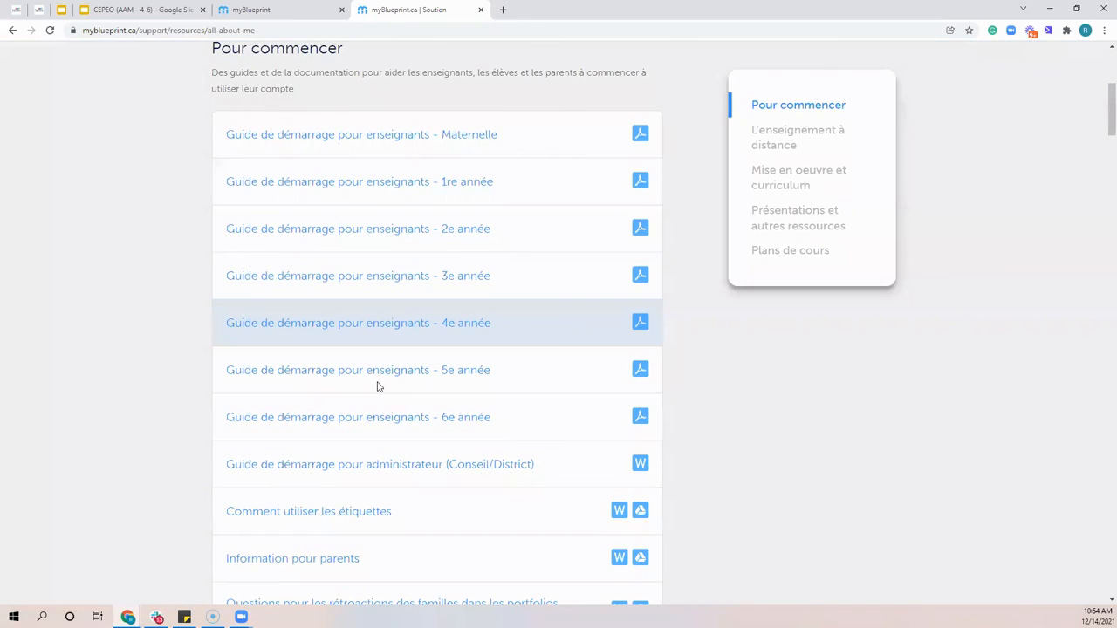
scroll(378, 387, "down", 2)
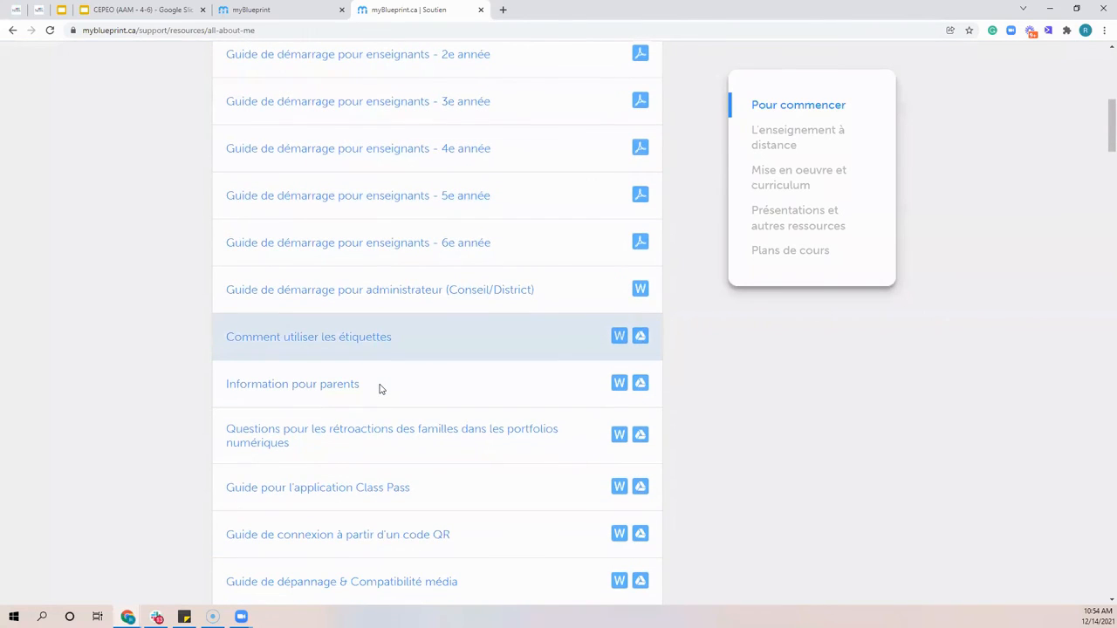
Open the Google Docs version of Trousse d'activités de portfolio (K-6) and highlight its À propos de moi : Ma famille activity
scroll(297, 312, "up", 1)
scroll(291, 307, "up", 5)
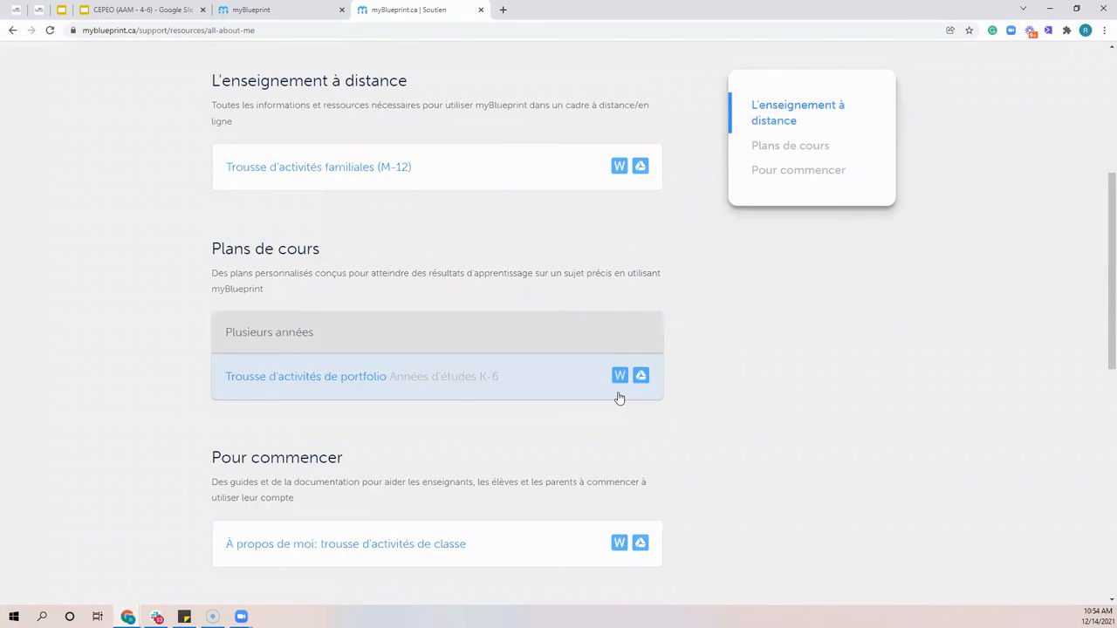
left_click(640, 375)
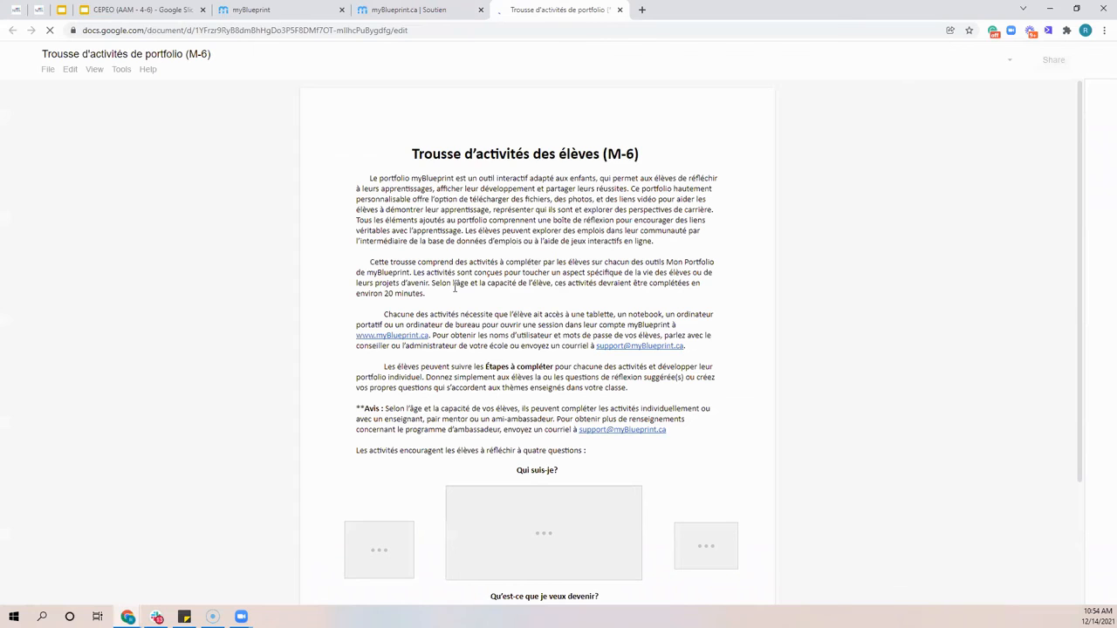
scroll(455, 288, "down", 15)
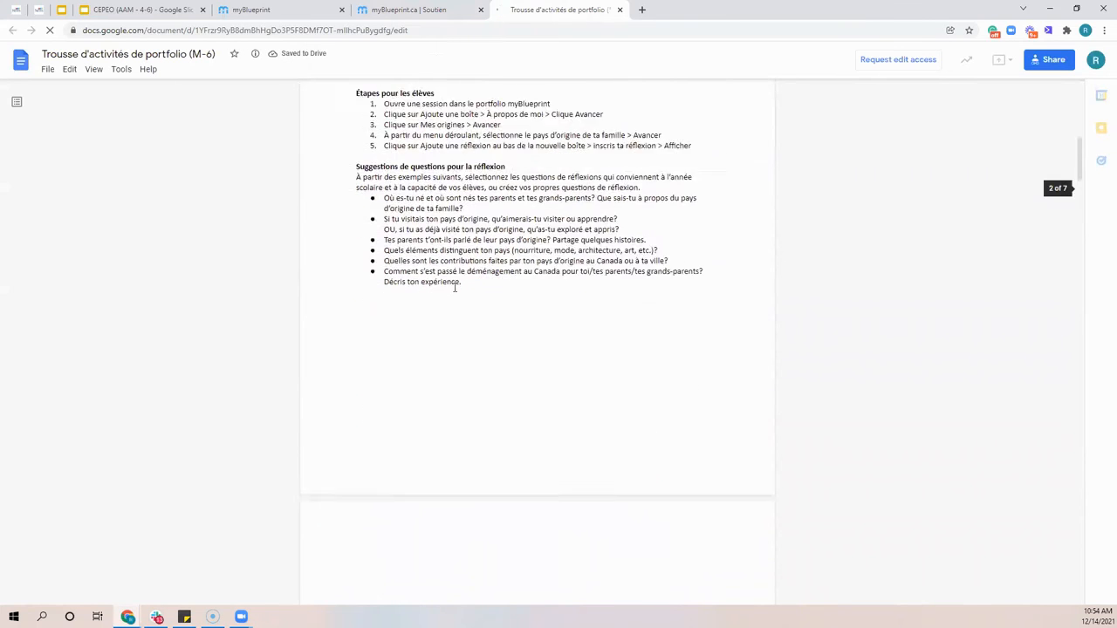
scroll(567, 262, "down", 2)
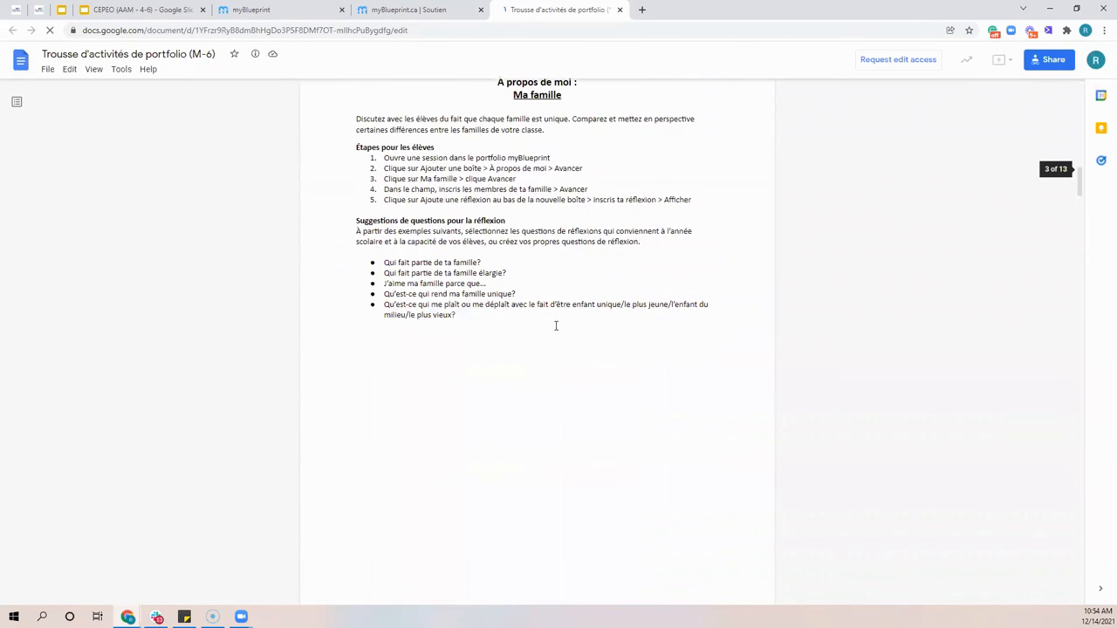
scroll(555, 339, "up", 1)
left_click_drag(498, 137, 555, 339)
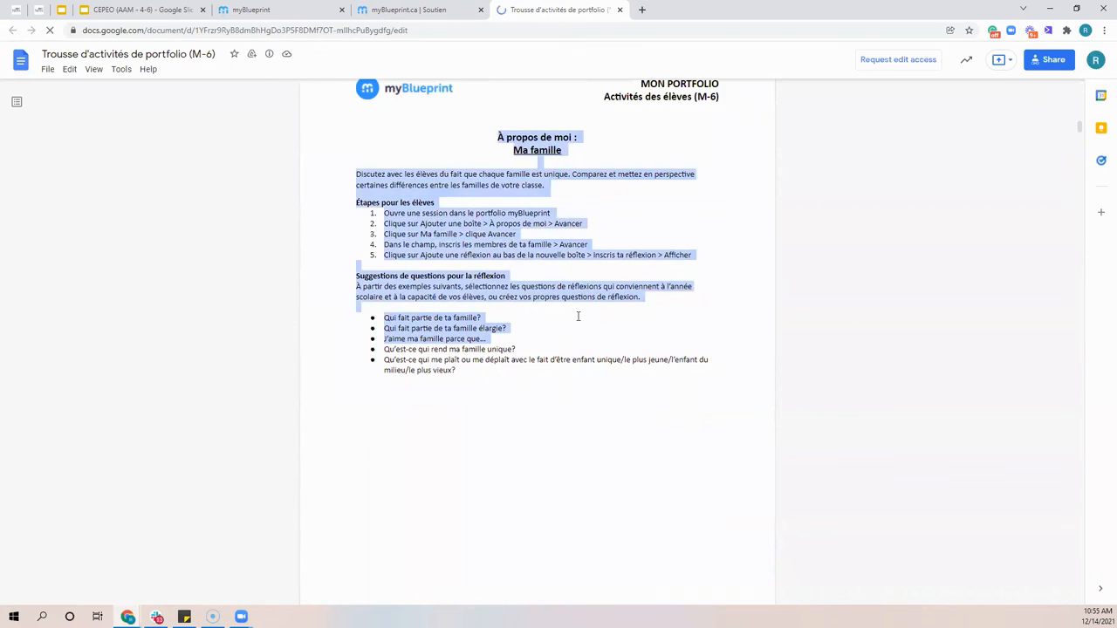
Skim the portfolio kit to École : Mes enseignants, then highlight that activity's content and the document title
scroll(598, 346, "down", 20)
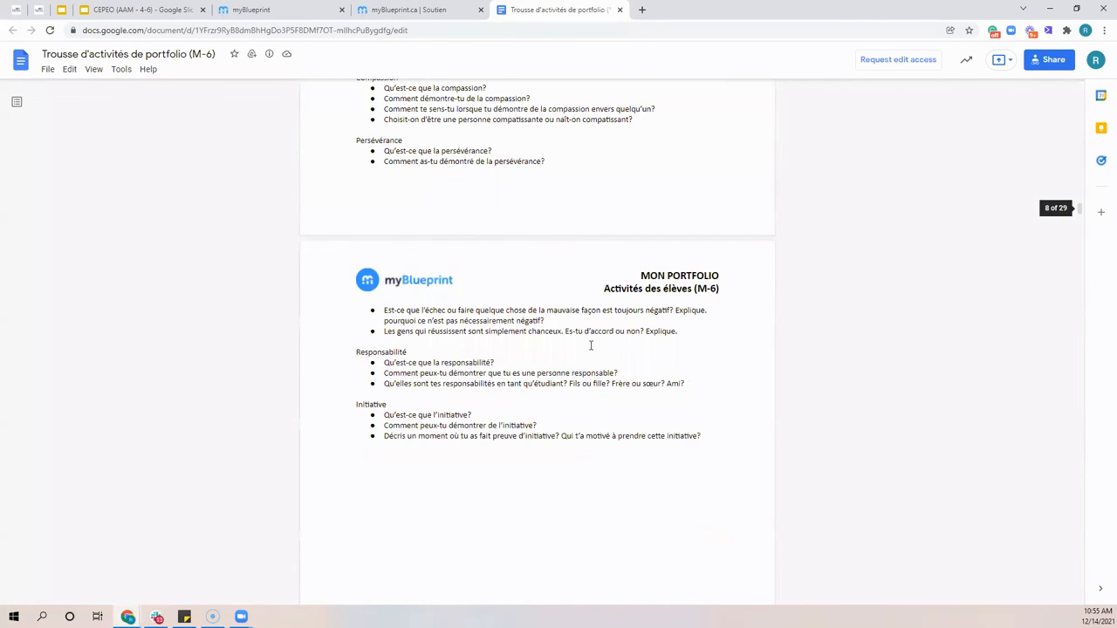
scroll(590, 346, "down", 6)
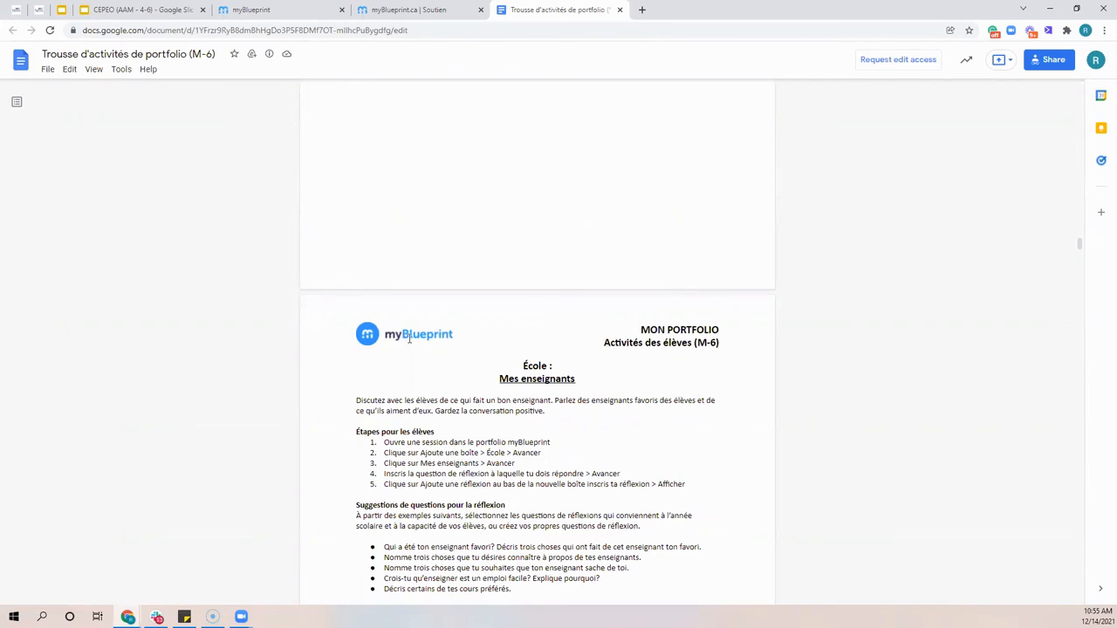
scroll(154, 95, "down", 2)
left_click_drag(517, 423, 358, 247)
left_click_drag(147, 52, 147, 53)
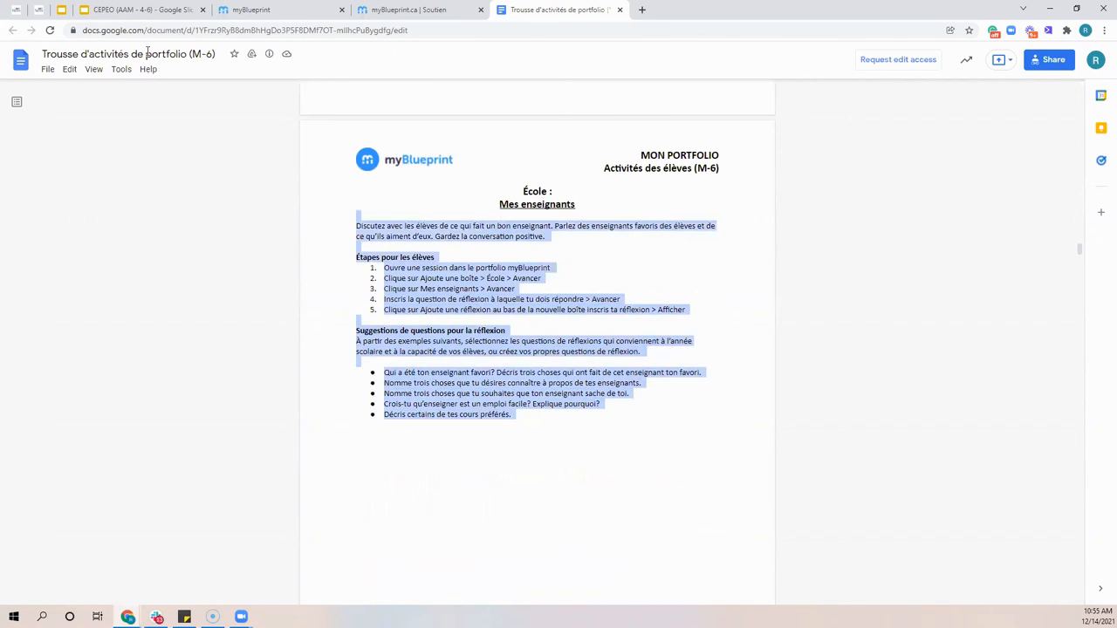
left_click(147, 52)
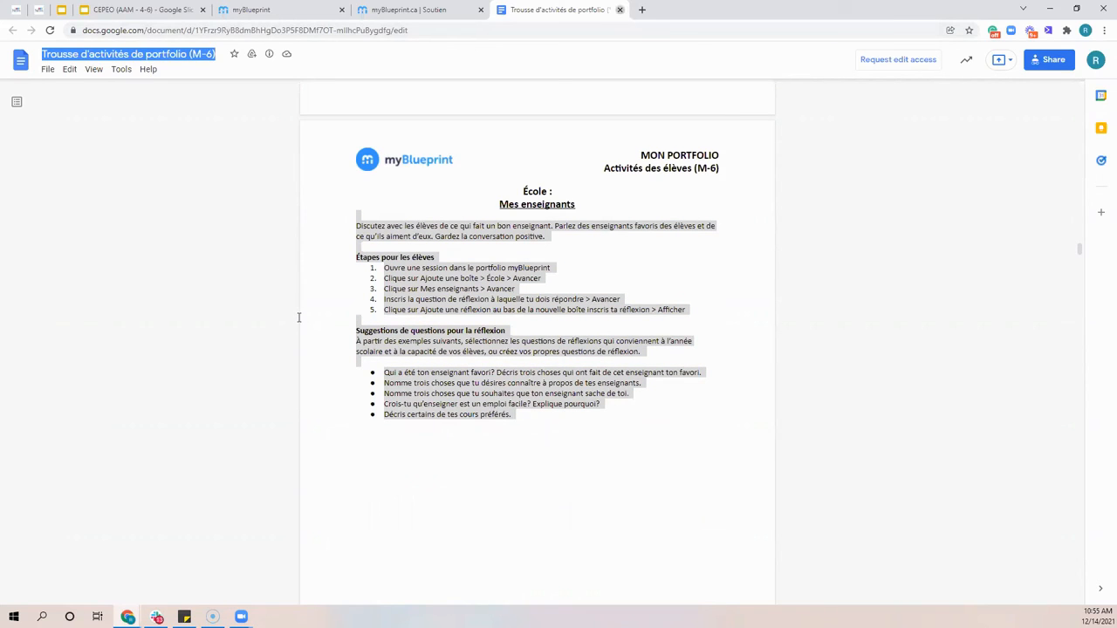
Close the portfolio kit and search the À propos de moi resources for "objecti"
key("ctrl+w")
type("ob")
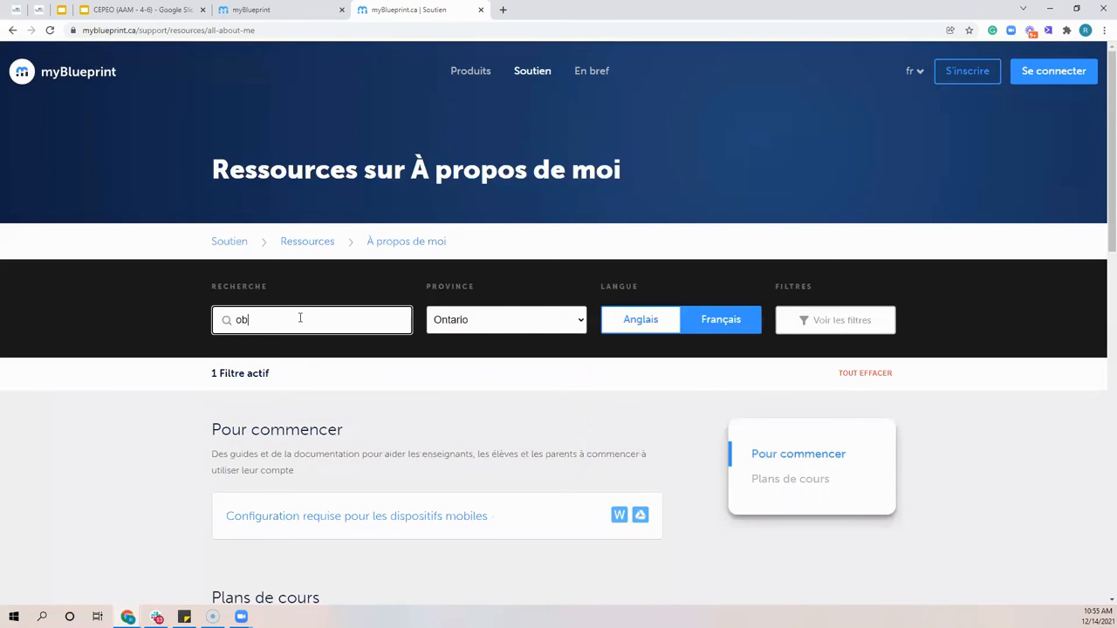
type("jecti")
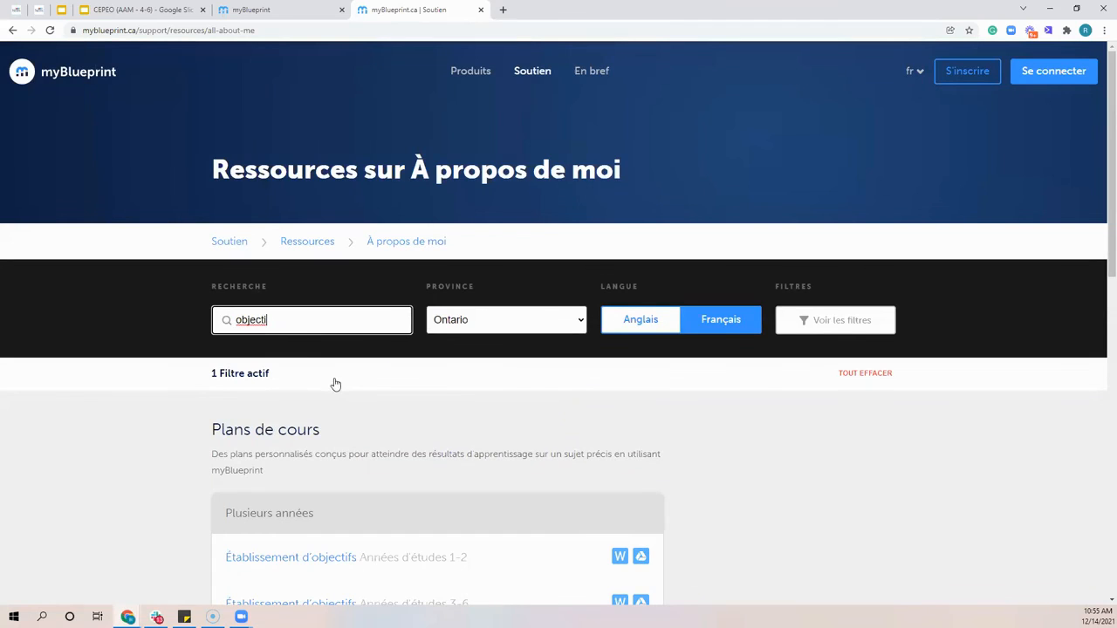
scroll(340, 384, "down", 3)
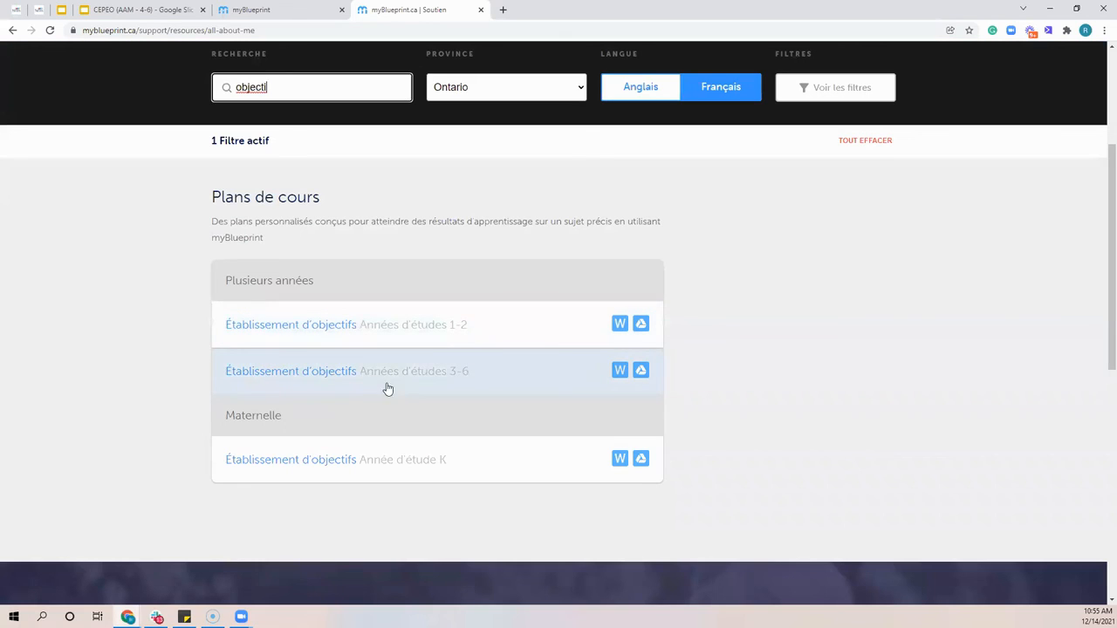
Open the Établissement d'objectifs lesson plan for grades 3-6 in Google Docs and highlight its curriculum links heading and Avant le cours instructions
left_click(641, 373)
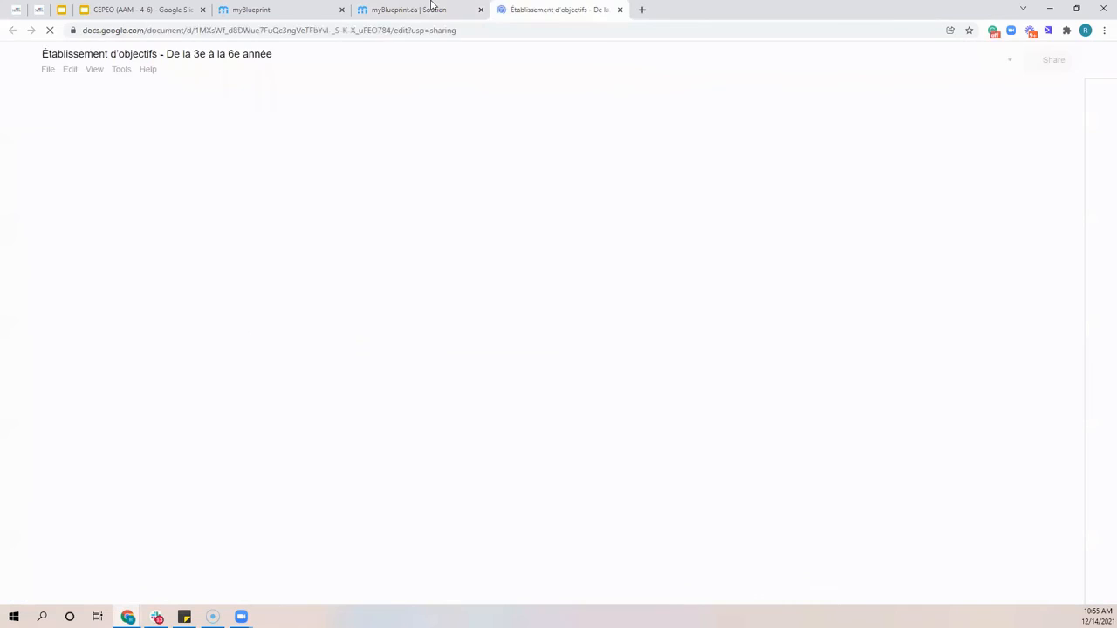
left_click(431, 7)
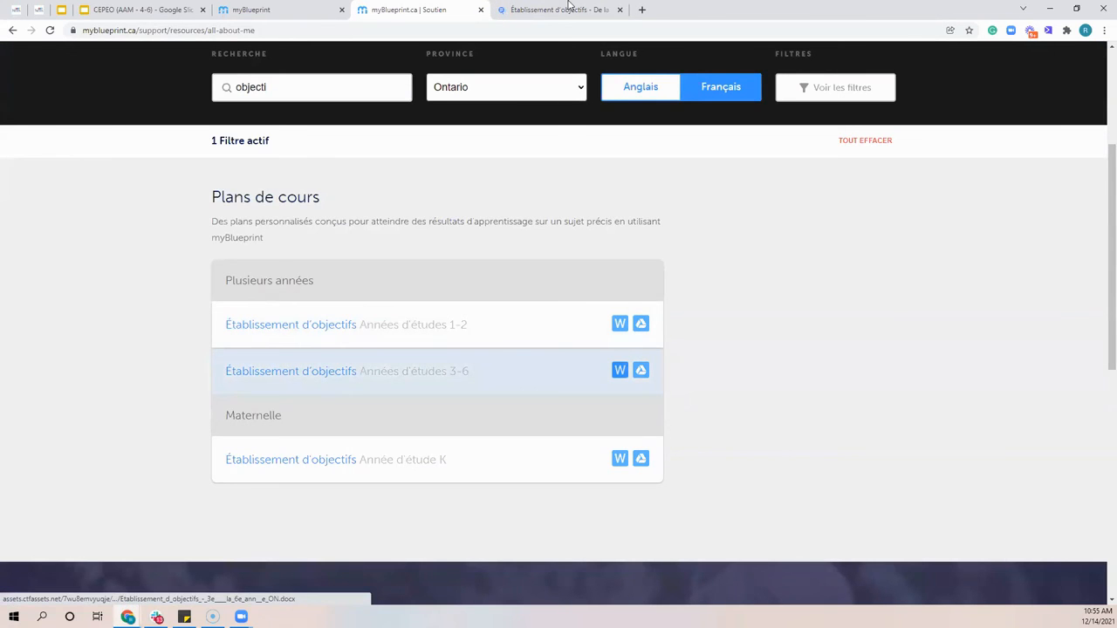
left_click(568, 7)
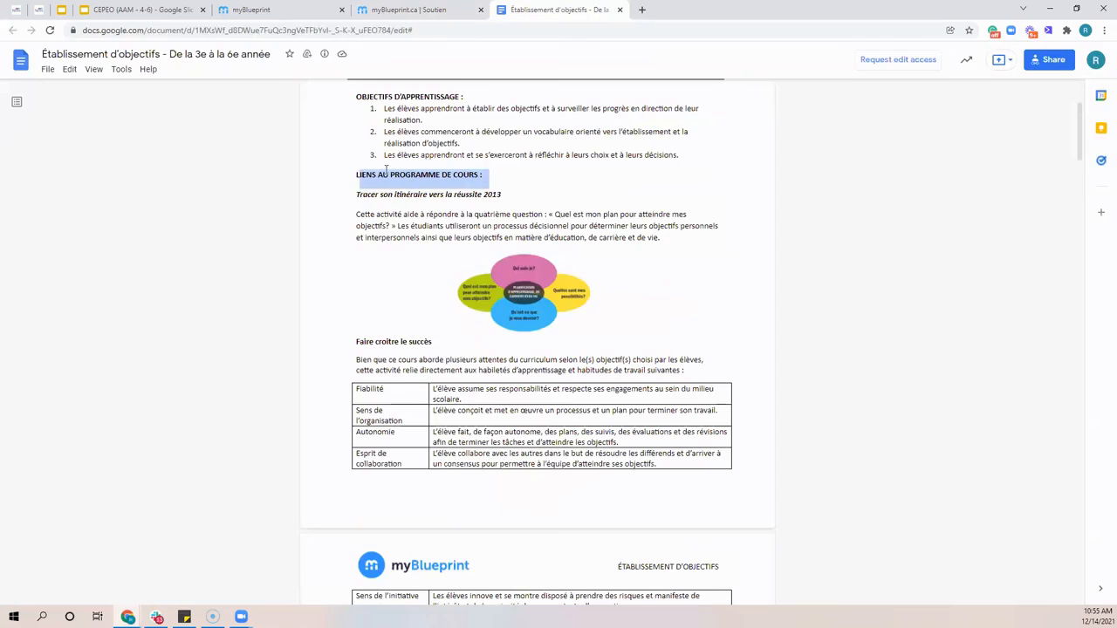
scroll(587, 388, "down", 1)
scroll(587, 388, "down", 1)
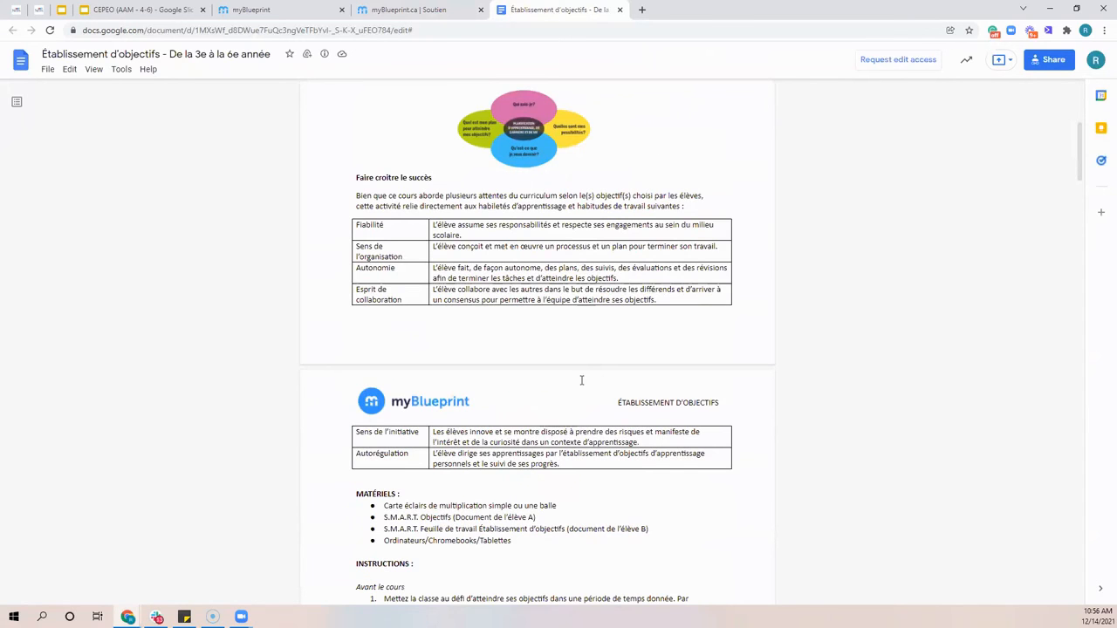
scroll(581, 381, "down", 5)
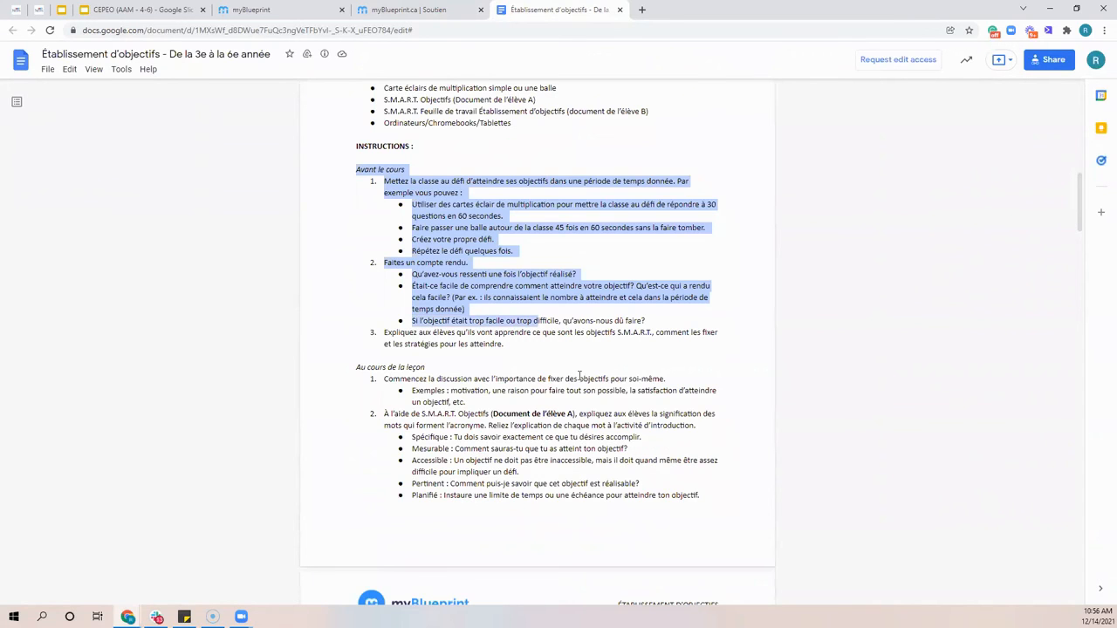
Examine the lesson plan's student documents, from the Document de l'élève A S.M.A.R.T. table to the fill-in S.M.A.R.T. goal worksheet
scroll(580, 376, "down", 5)
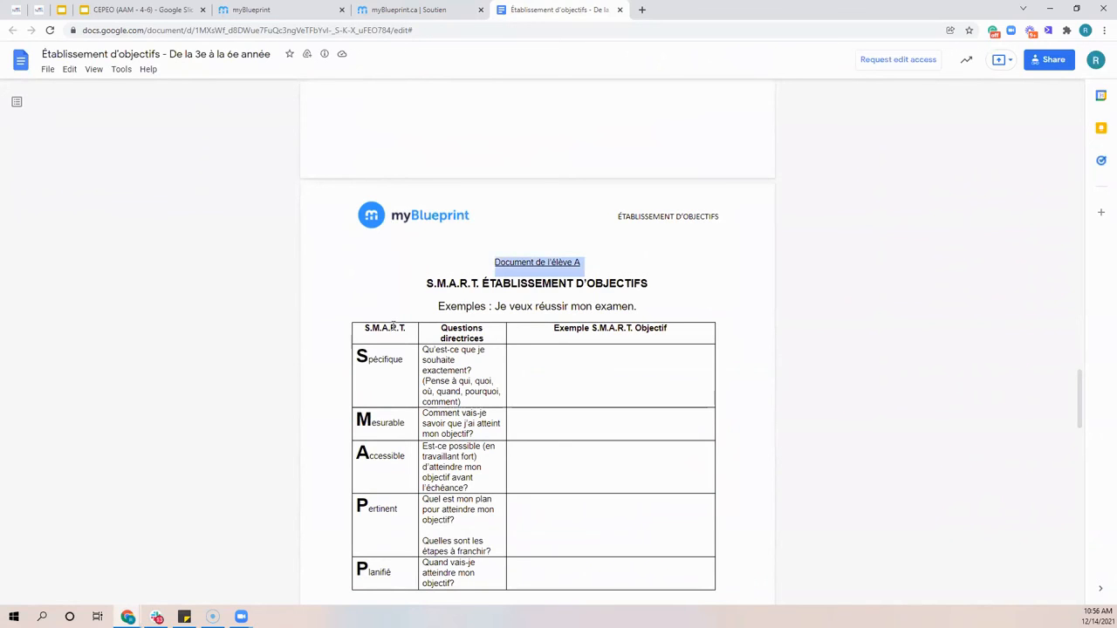
scroll(395, 354, "down", 2)
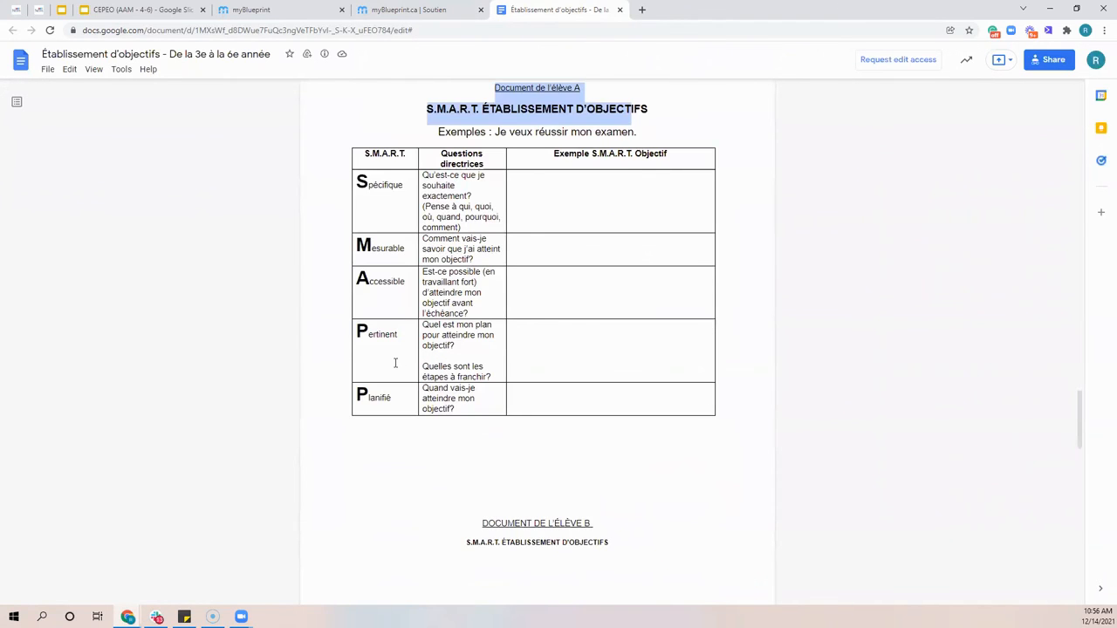
scroll(395, 363, "down", 1)
scroll(396, 364, "down", 13)
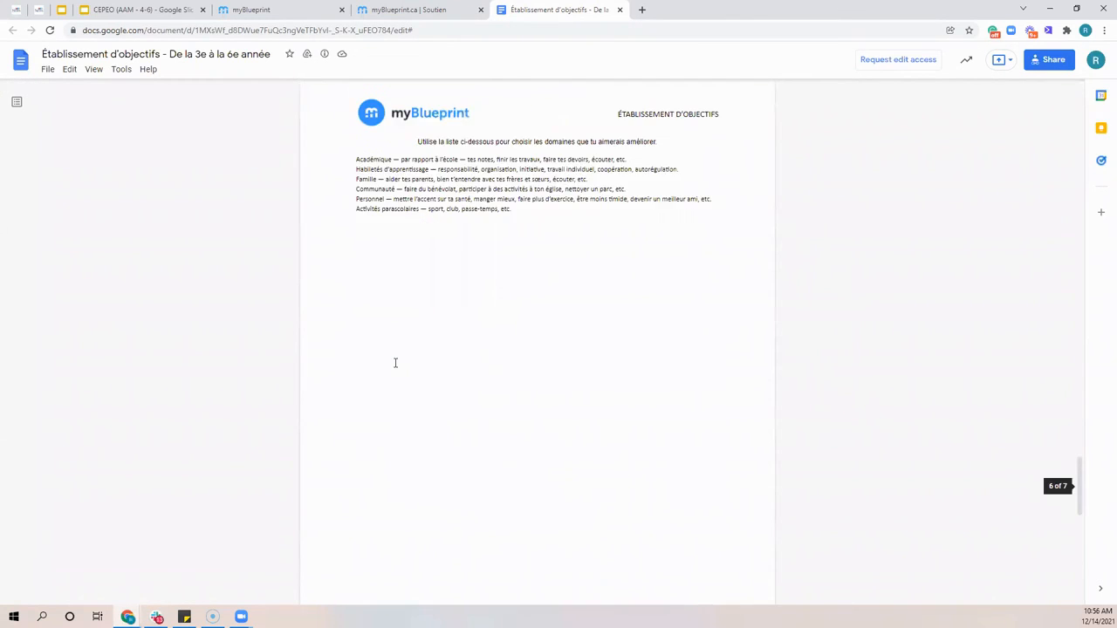
scroll(529, 93, "up", 5)
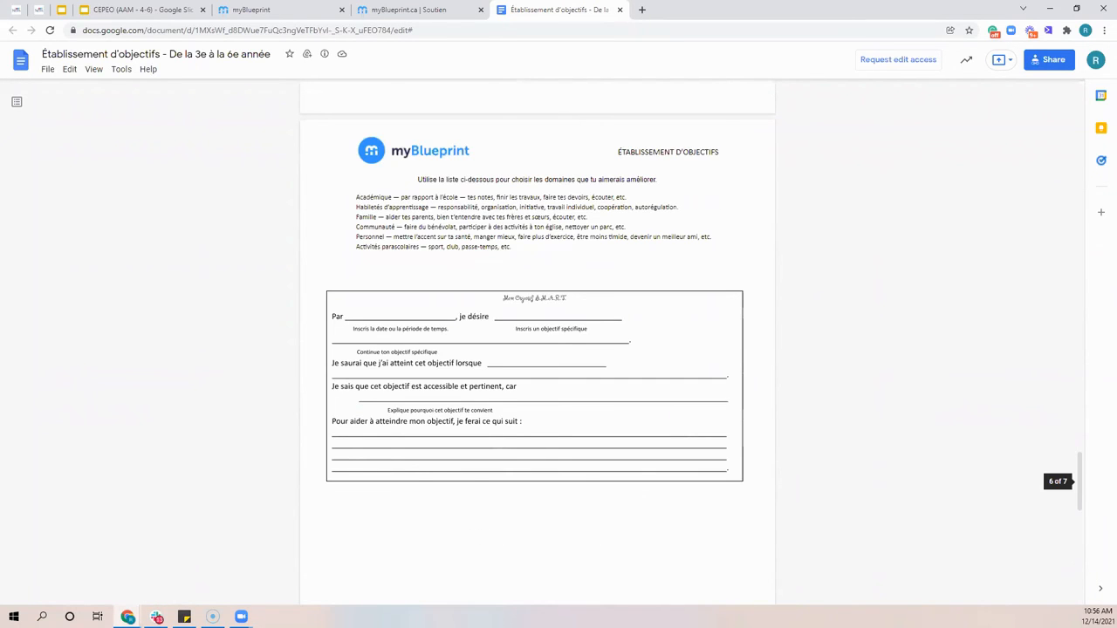
Close the lesson plan and clear the resource search to restore the full À propos de moi list
key("ctrl+w")
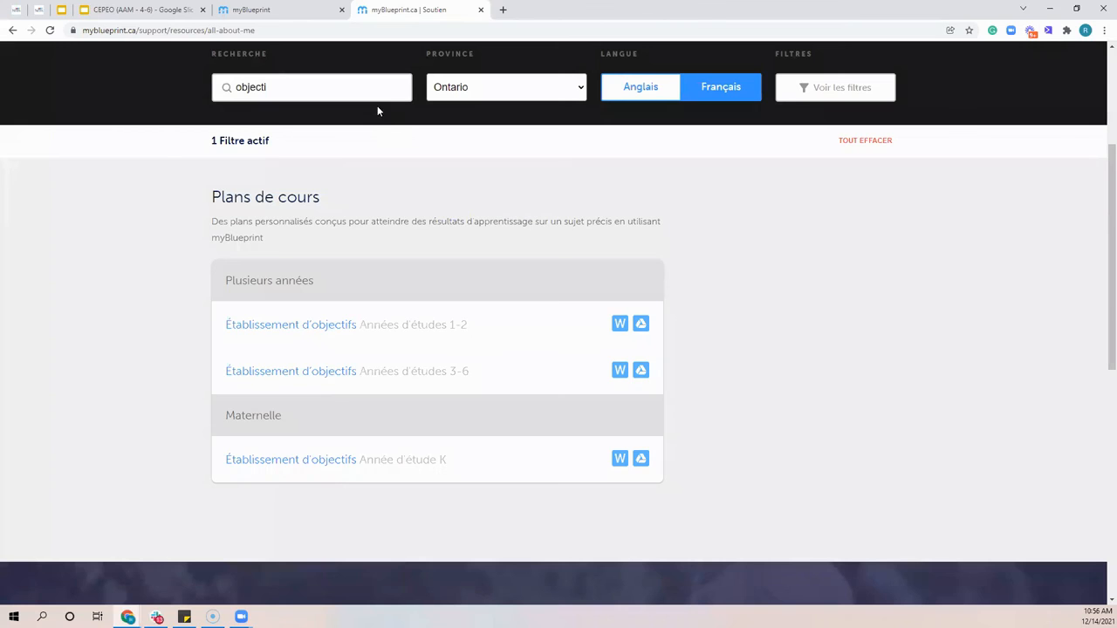
key("ctrl+a")
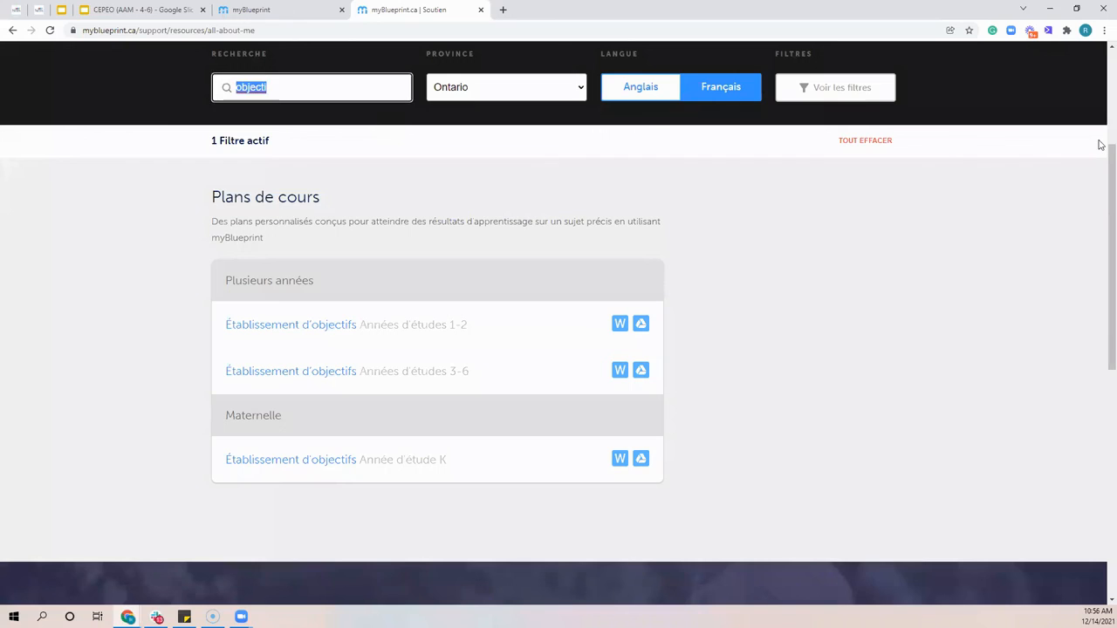
key("BackSpace")
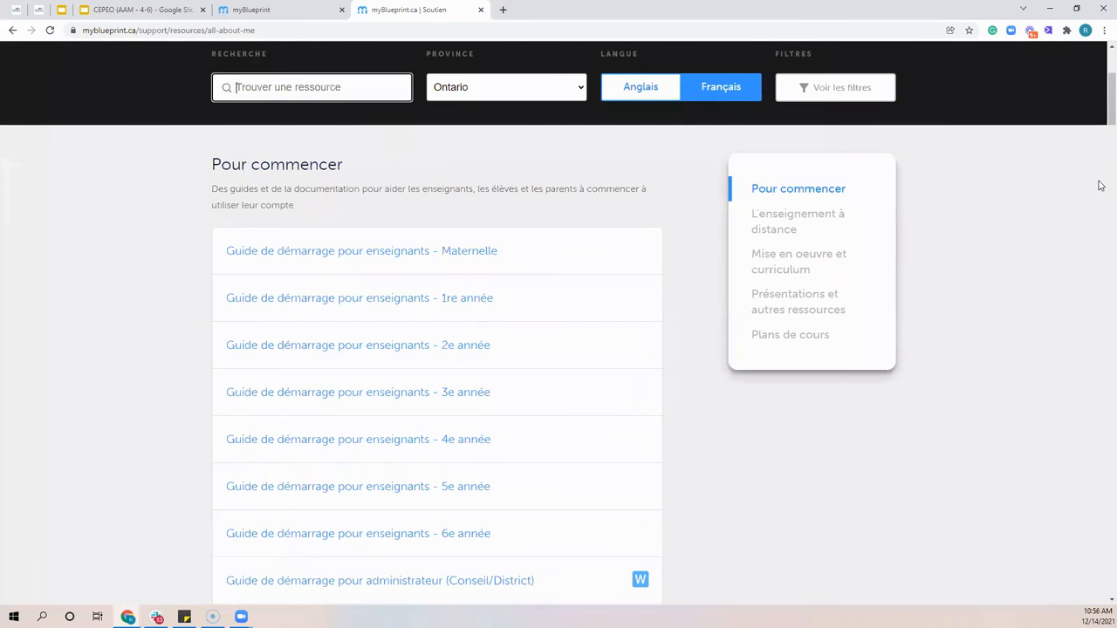
Browse the resources from Pour commencer through L'enseignement à distance and Mise en oeuvre et curriculum to Présentations et autres ressources
scroll(1090, 245, "down", 4)
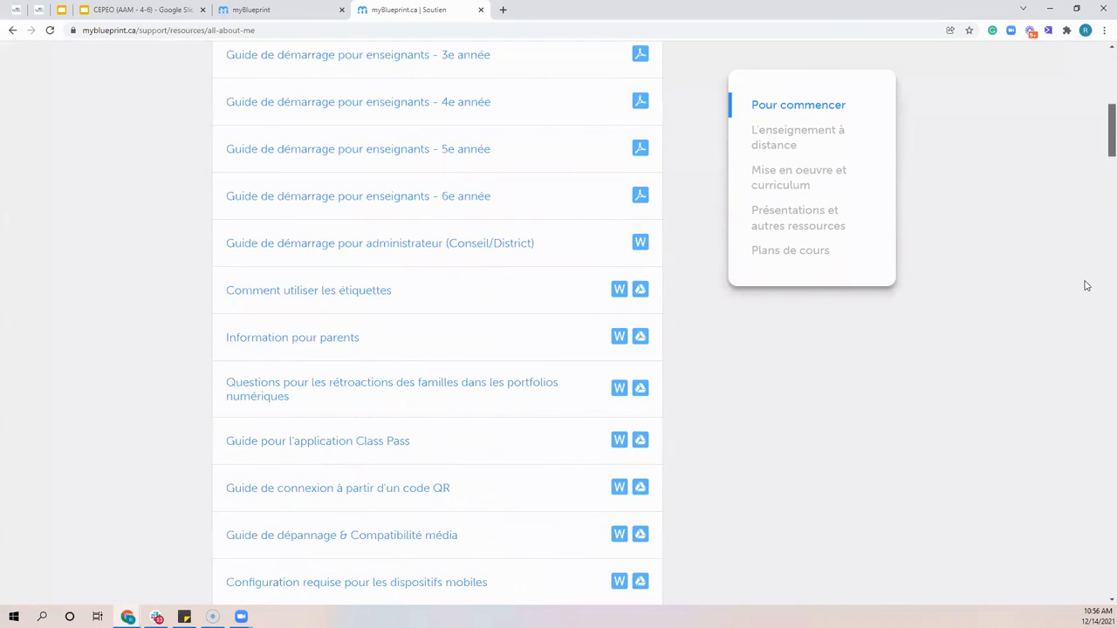
scroll(1085, 288, "down", 10)
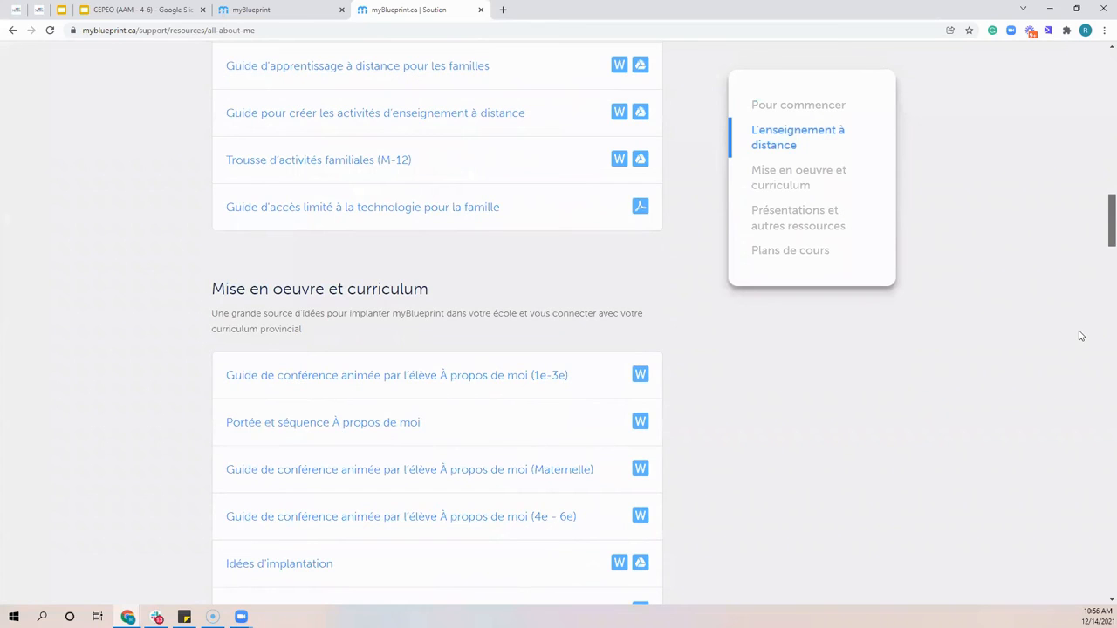
scroll(316, 249, "down", 6)
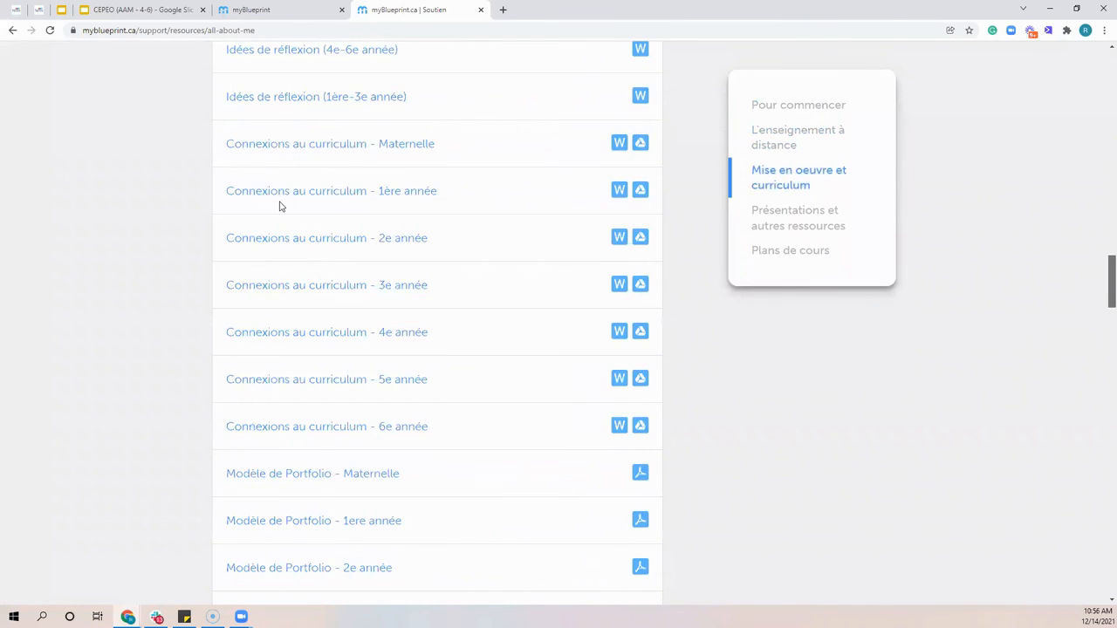
scroll(323, 215, "down", 5)
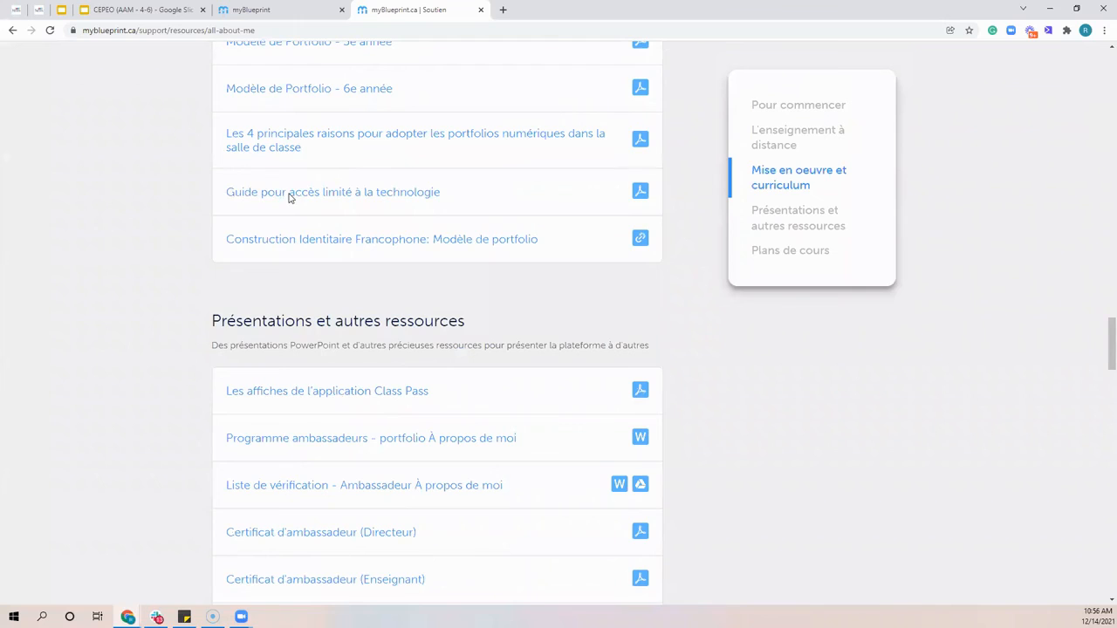
Examine the Plans de cours lesson plans across the grade levels, then return to the section's start and highlight its heading
scroll(285, 431, "down", 8)
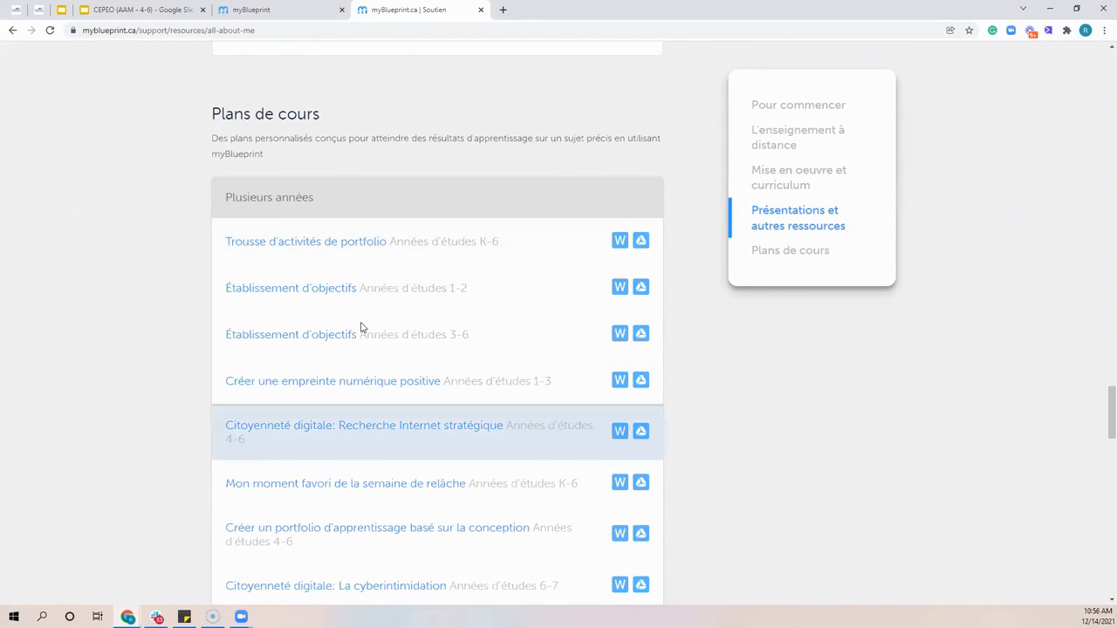
scroll(399, 271, "down", 2)
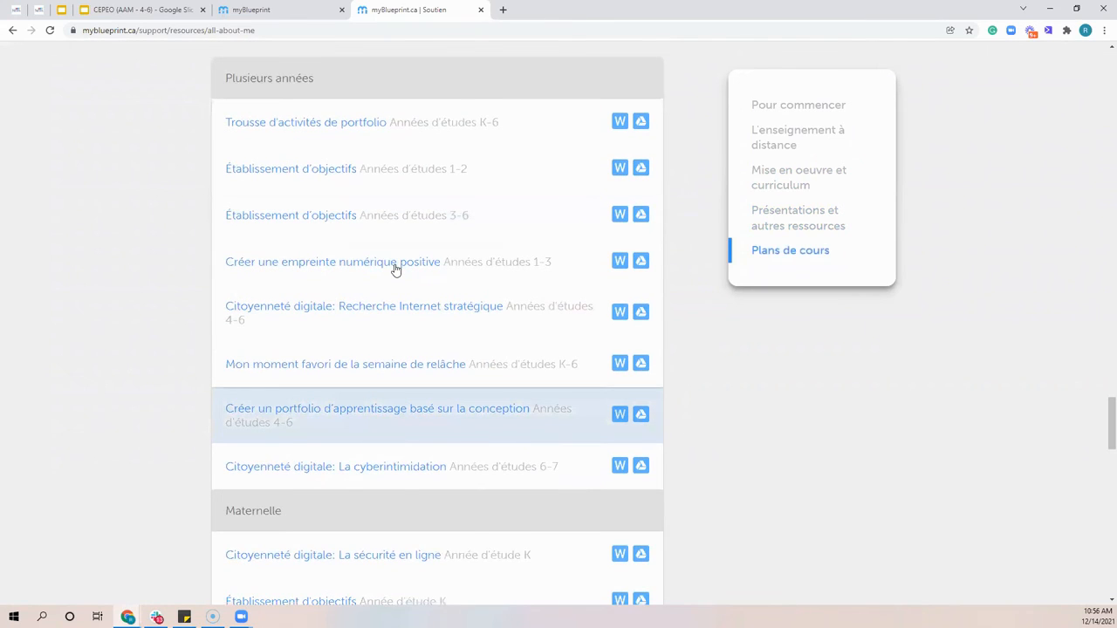
scroll(395, 271, "down", 5)
scroll(393, 268, "down", 3)
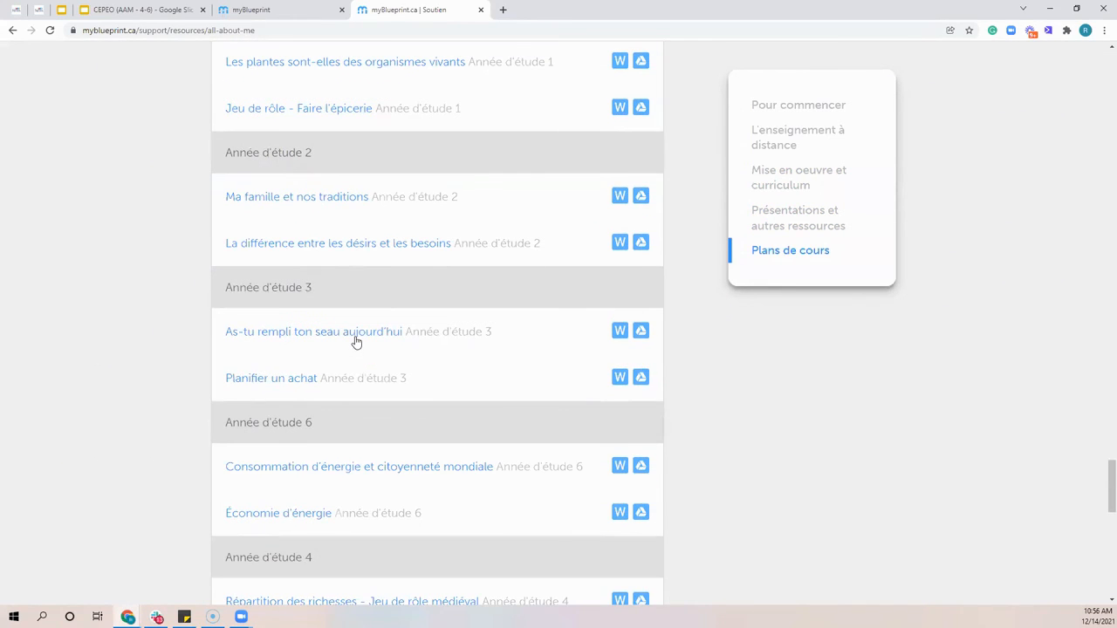
scroll(373, 335, "down", 2)
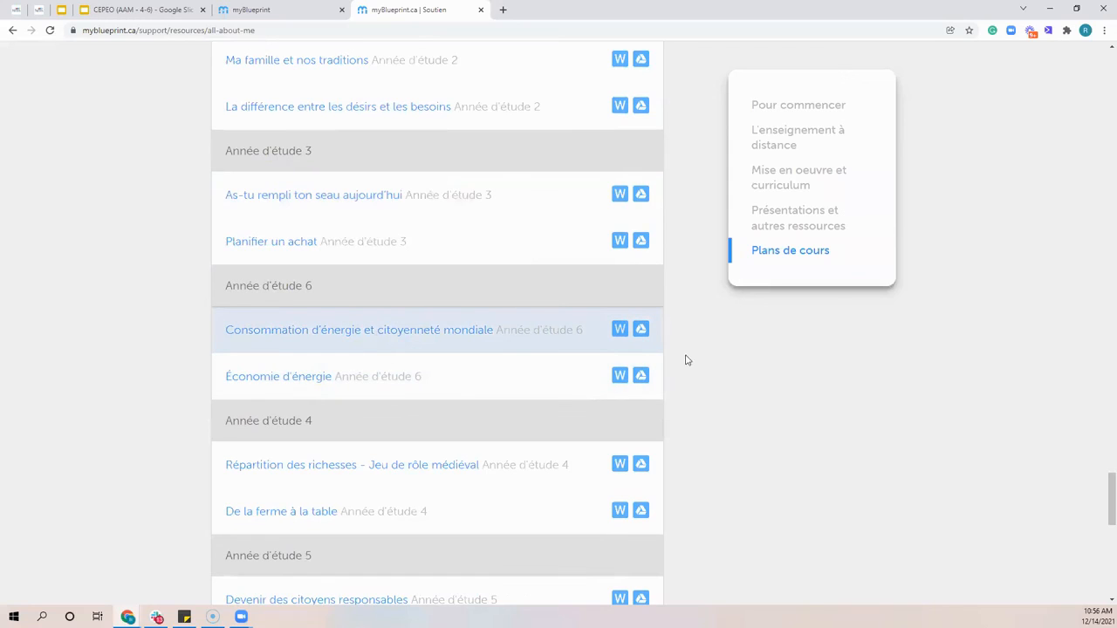
scroll(686, 360, "down", 1)
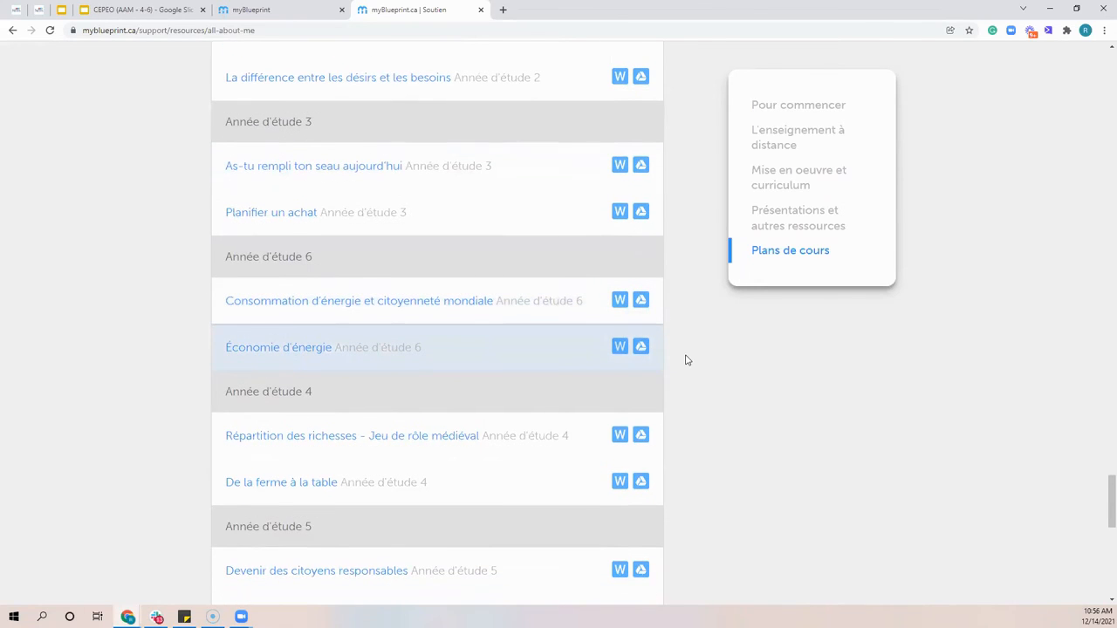
scroll(442, 387, "down", 1)
scroll(235, 284, "up", 1)
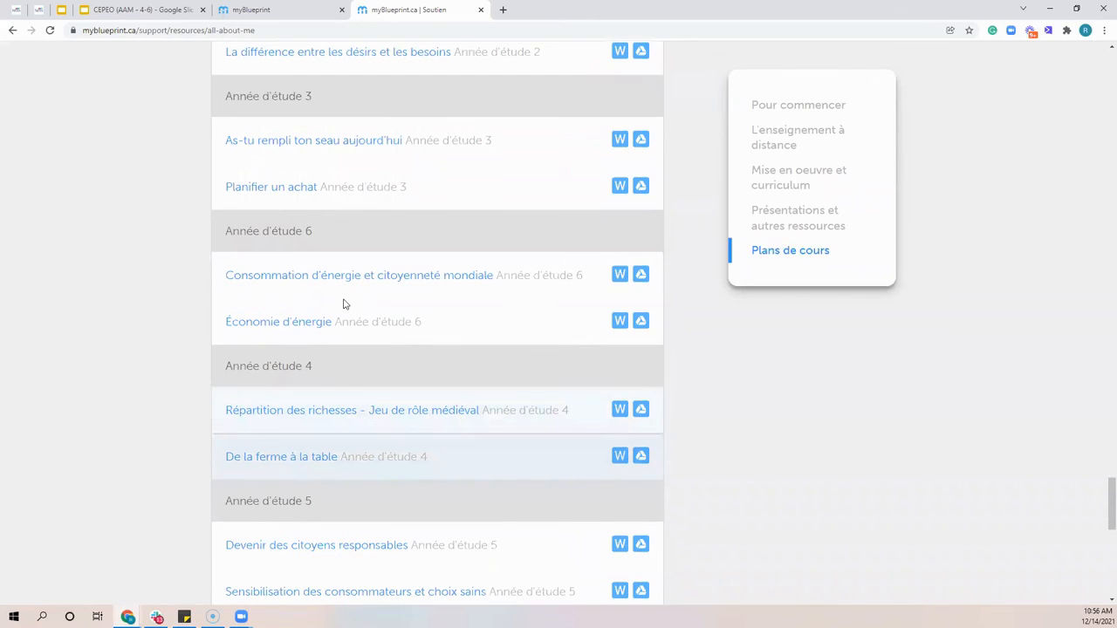
scroll(376, 306, "up", 2)
scroll(335, 340, "up", 10)
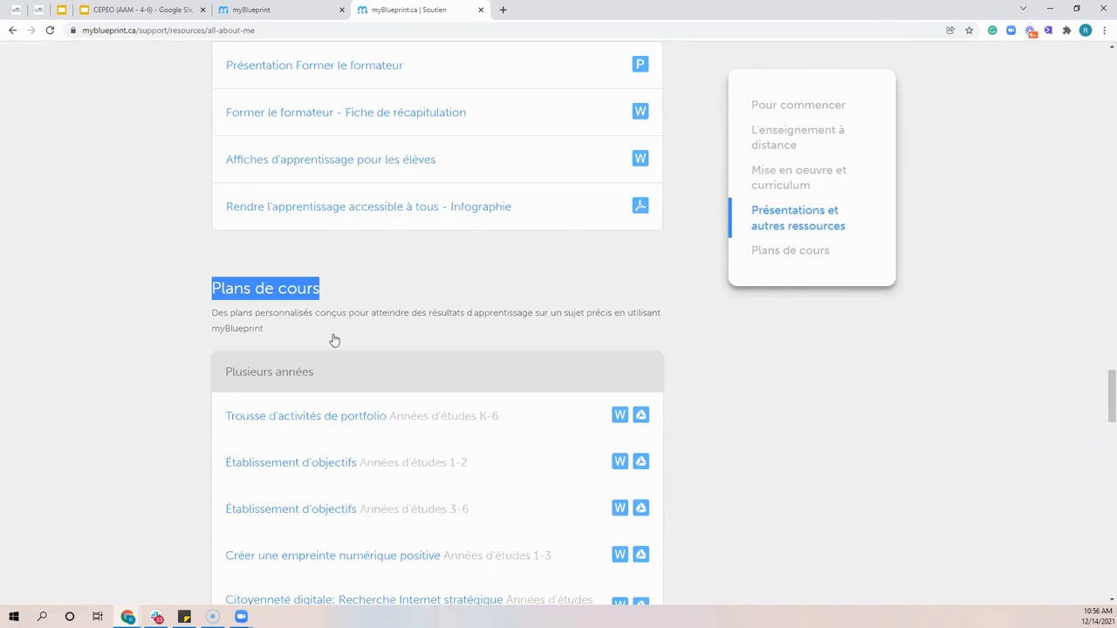
Examine the Plans de cours lesson plans by grade and the Pour commencer guides, then return to the start of the À propos de moi resources
scroll(334, 340, "down", 10)
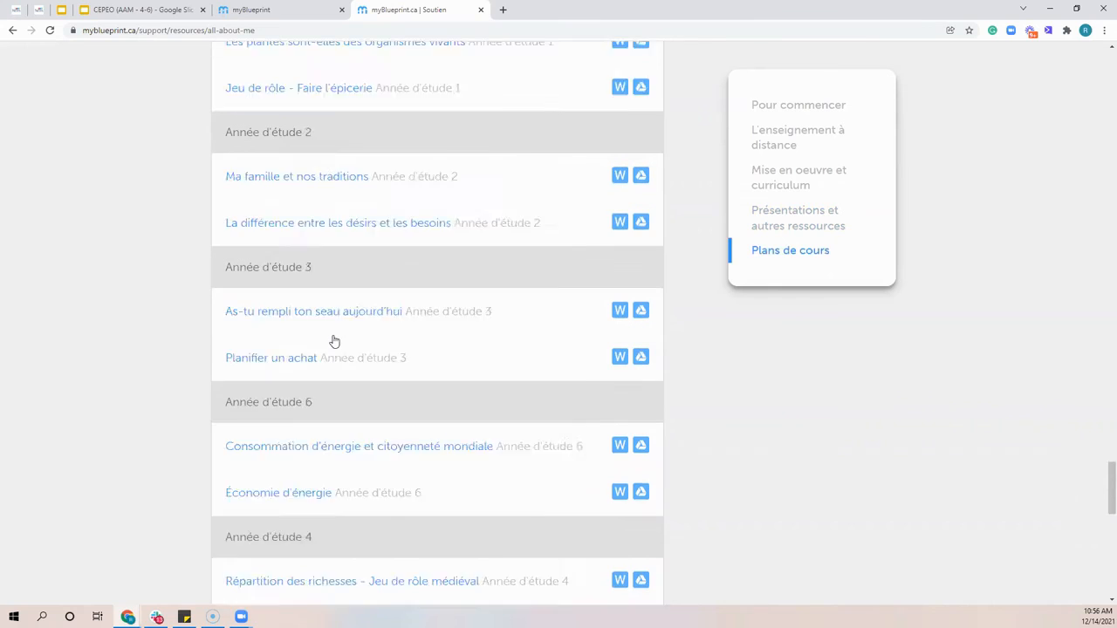
scroll(1099, 123, "up", 2)
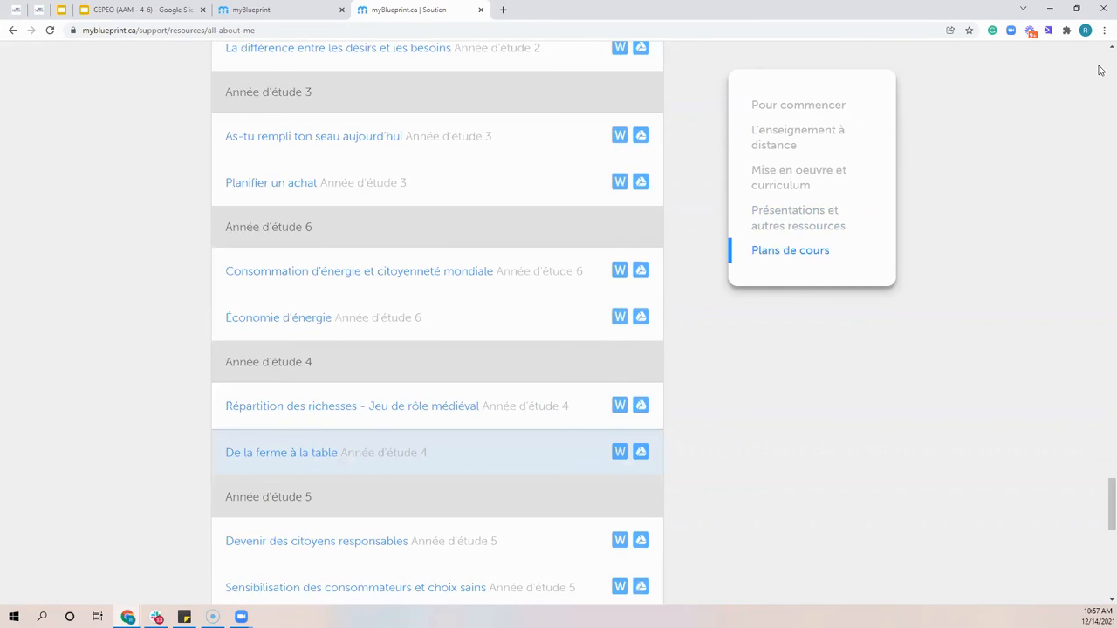
scroll(1049, 90, "up", 10)
scroll(558, 323, "up", 10)
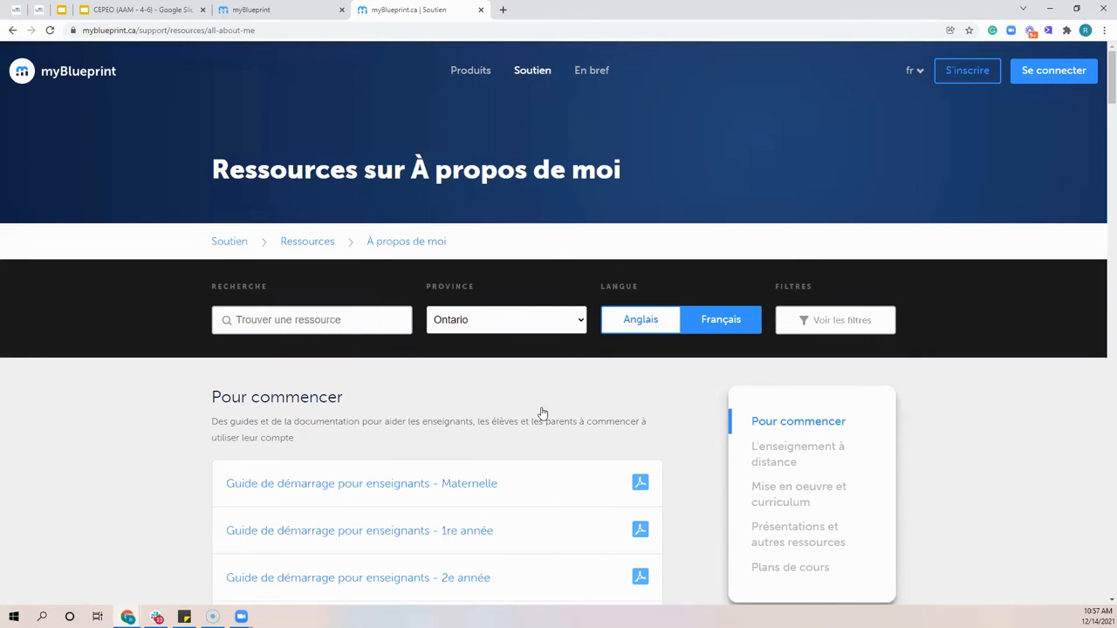
scroll(542, 413, "down", 6)
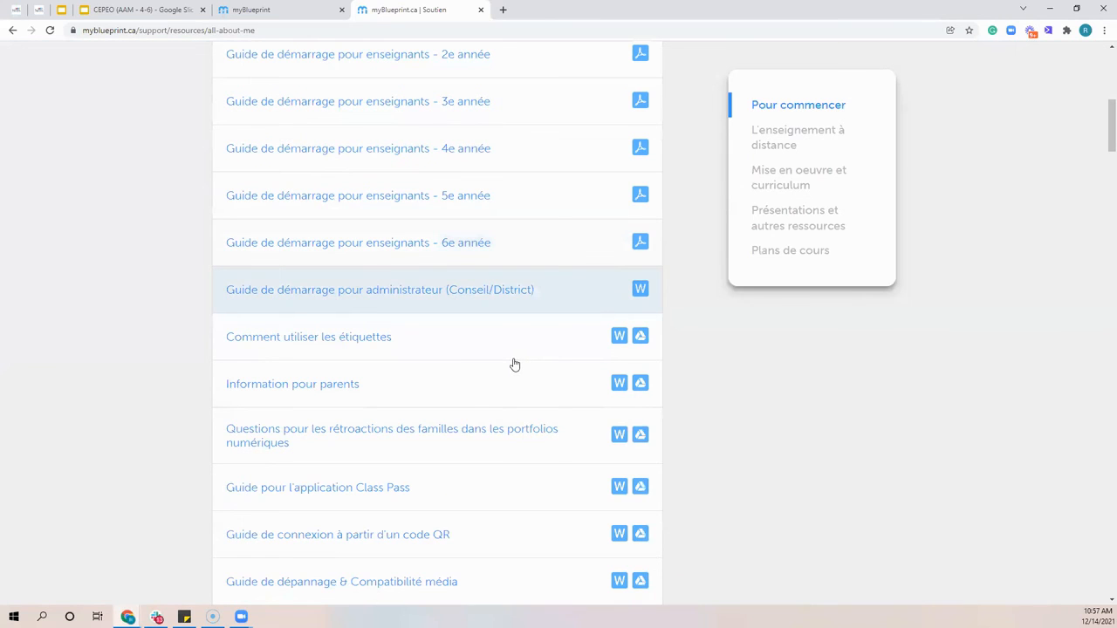
scroll(513, 367, "down", 2)
scroll(512, 375, "down", 2)
scroll(495, 327, "up", 1)
scroll(495, 327, "up", 10)
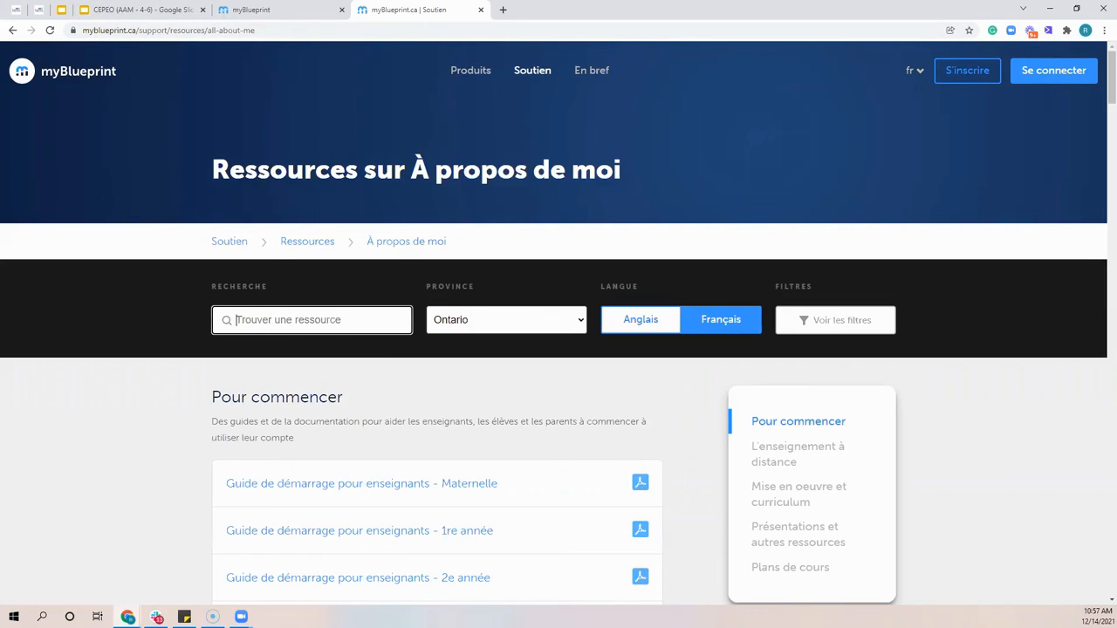
Switch to the CEPEO (AAM - 4-6) presentation in Google Slides and show slide 10, La communauté myBlueprint
left_click(260, 11)
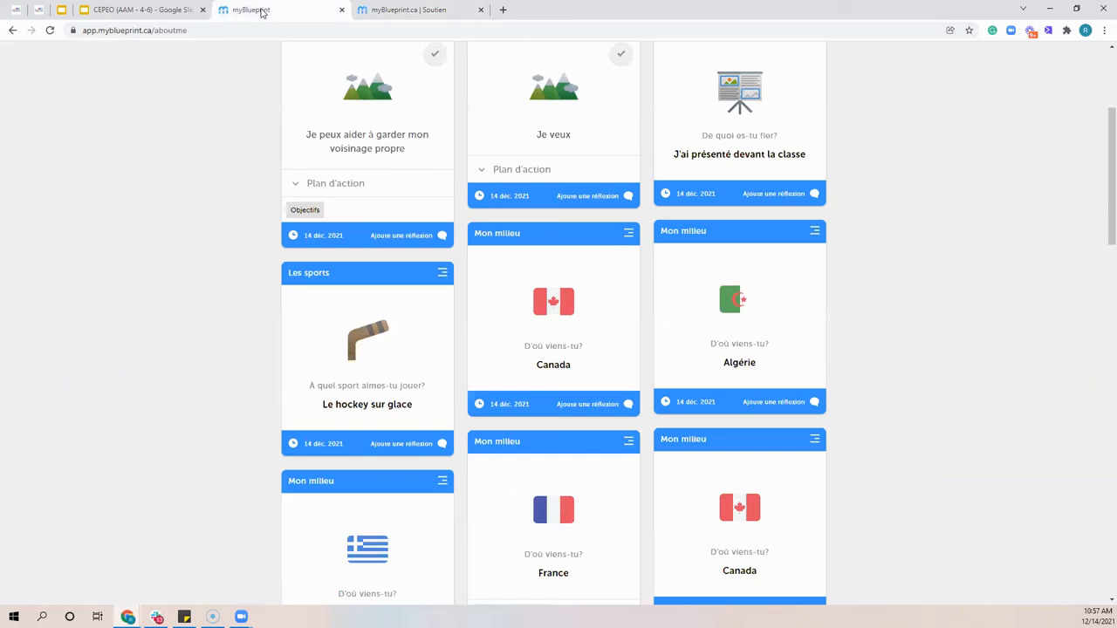
left_click(140, 10)
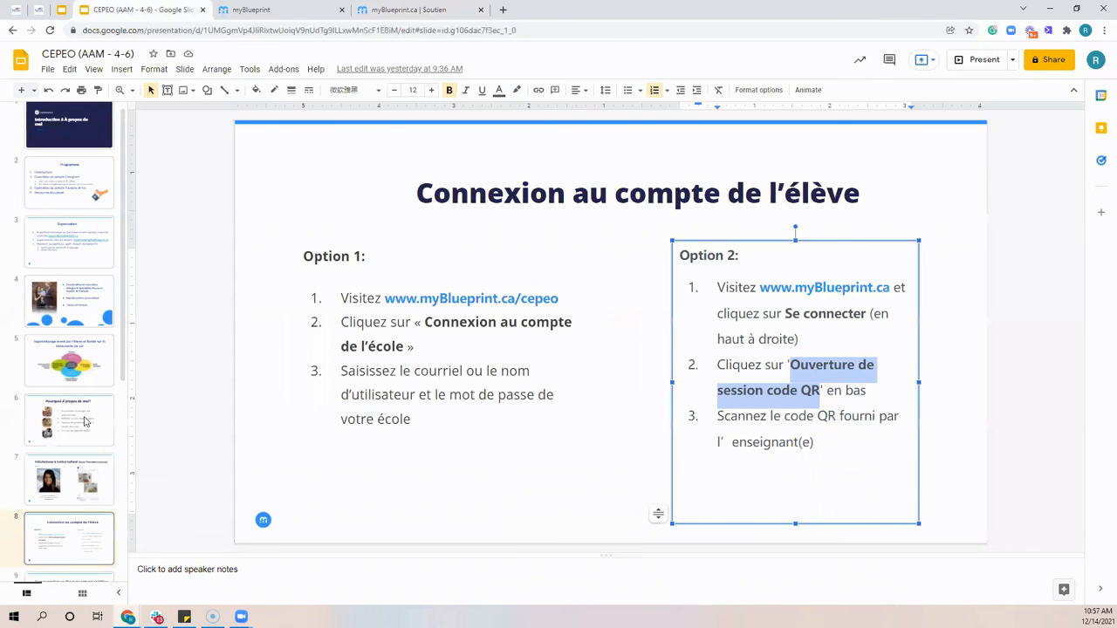
key("Down")
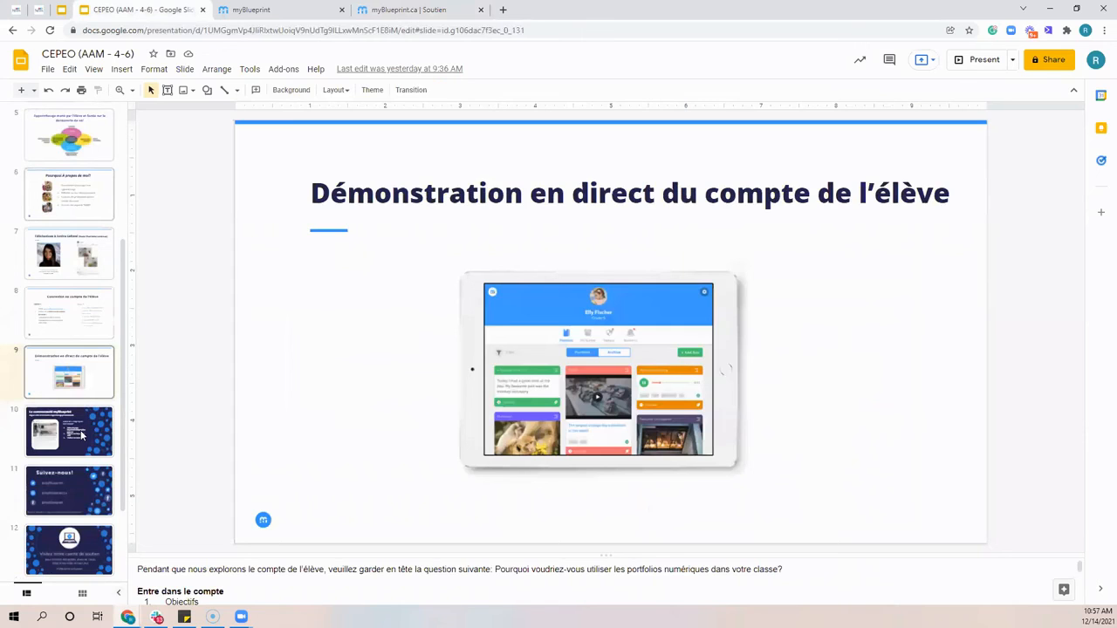
scroll(81, 434, "down", 1)
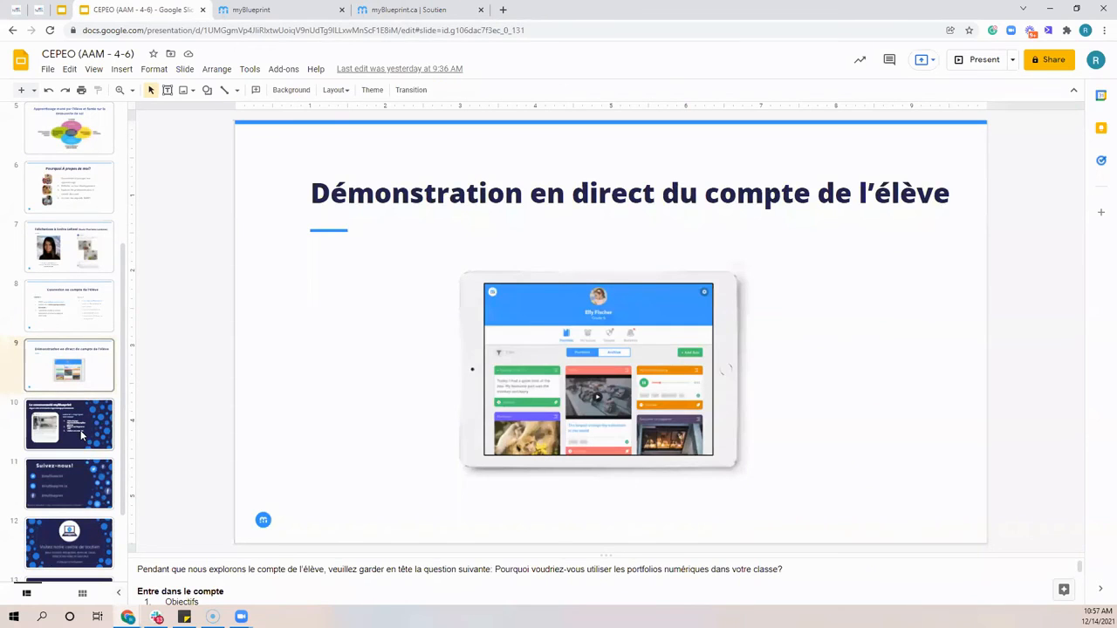
left_click(81, 430)
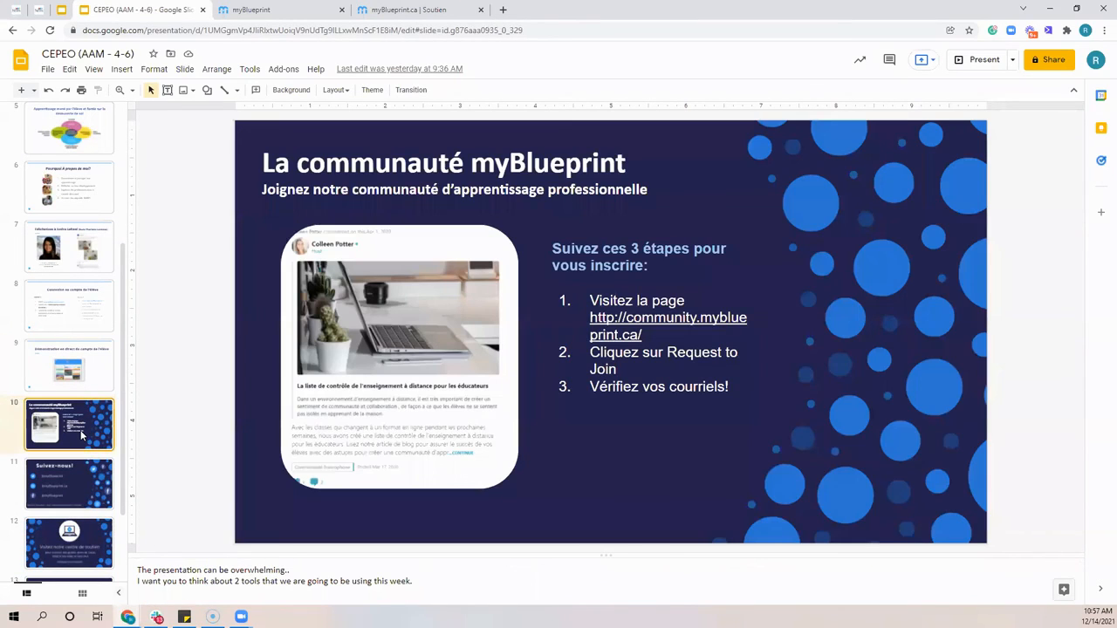